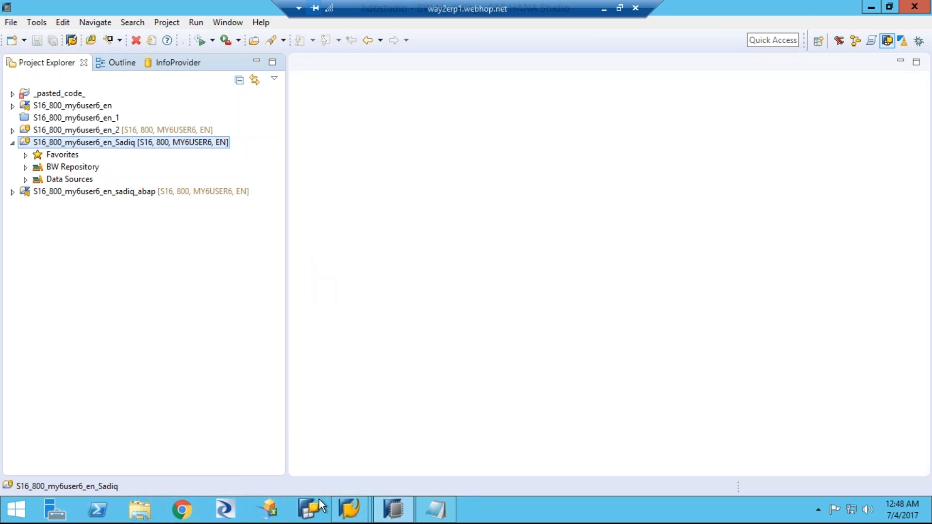
Step: Switch to the open SAP Easy Access session and start transaction SE11
{"action": "left_click", "coordinate": [350, 517]}
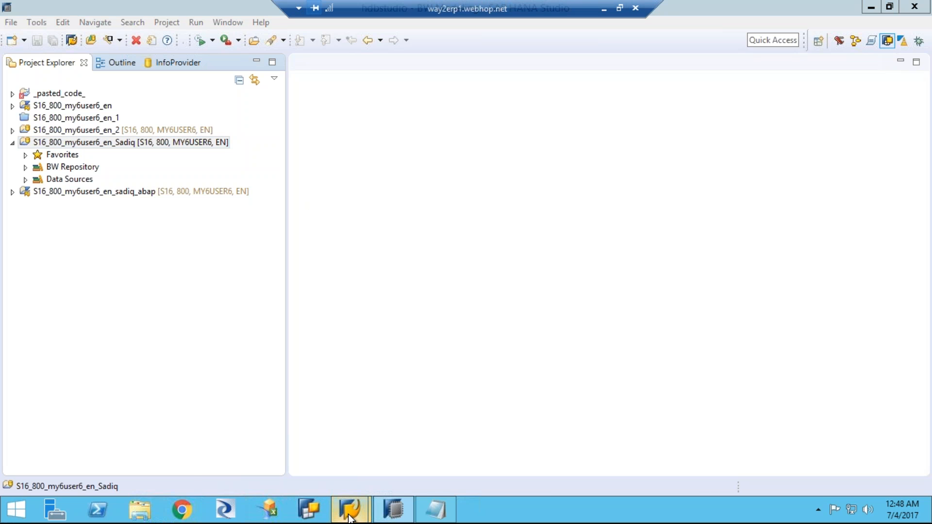
{"action": "mouse_move", "coordinate": [349, 518]}
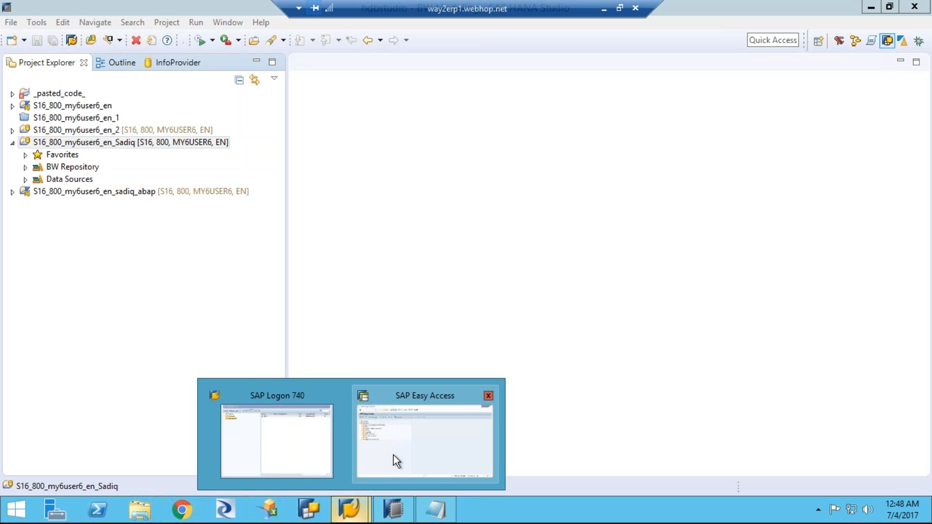
{"action": "mouse_move", "coordinate": [397, 455]}
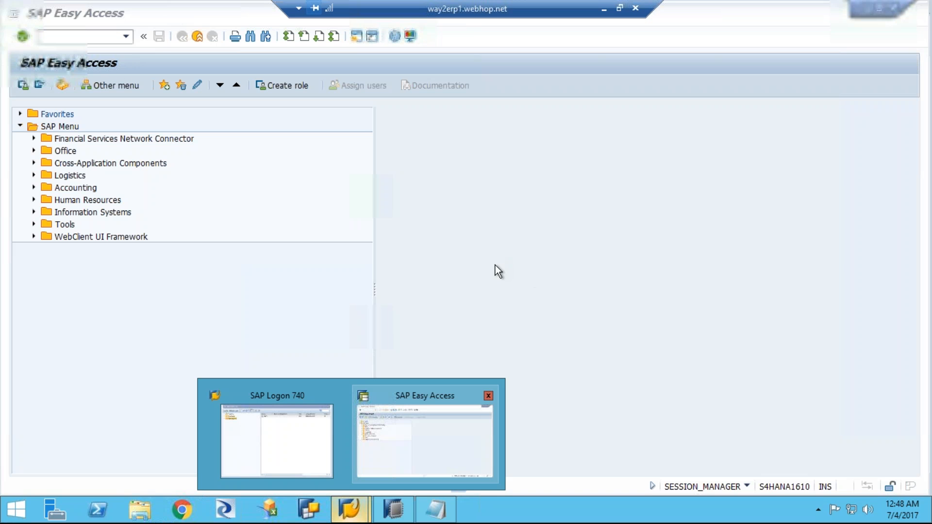
{"action": "left_click", "coordinate": [82, 38]}
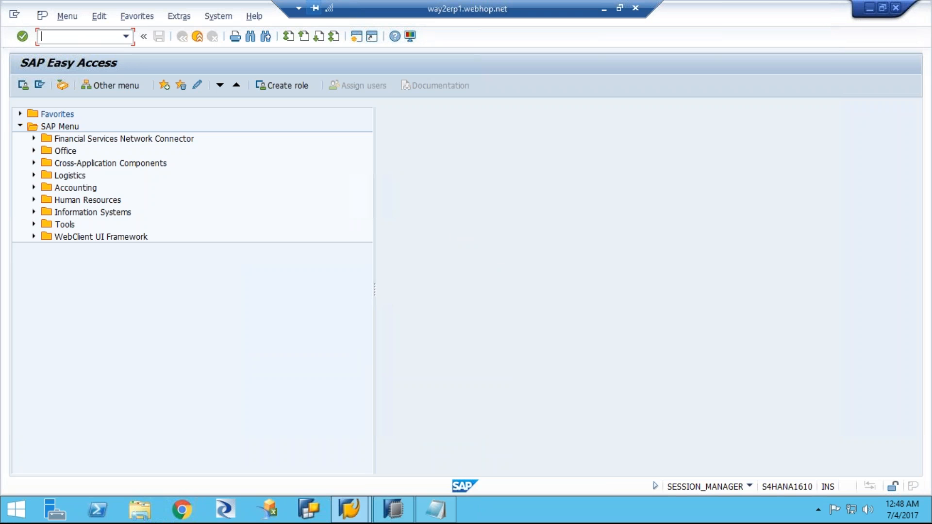
{"action": "type", "text": "se11"}
{"action": "key", "text": "Return"}
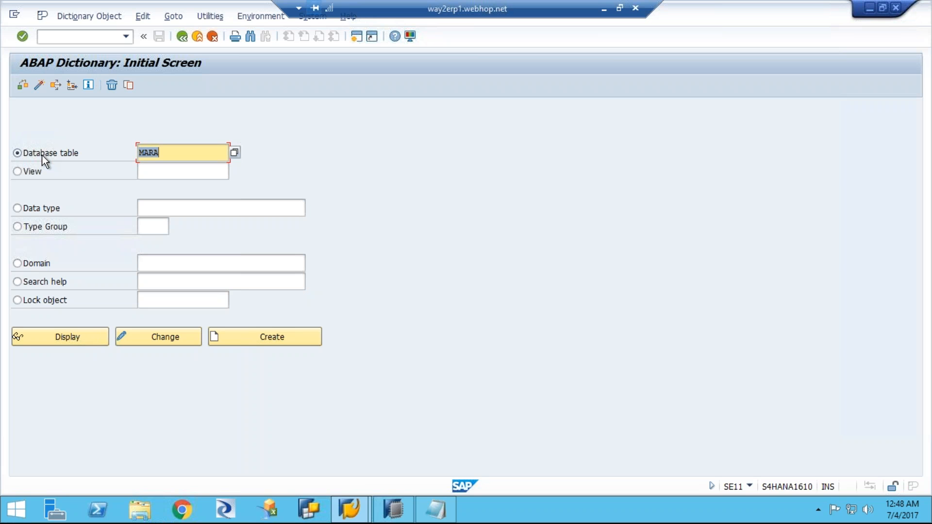
Step: Display the database table MARA and open the selection screen for its contents
{"action": "left_click", "coordinate": [175, 153]}
{"action": "left_click", "coordinate": [80, 338]}
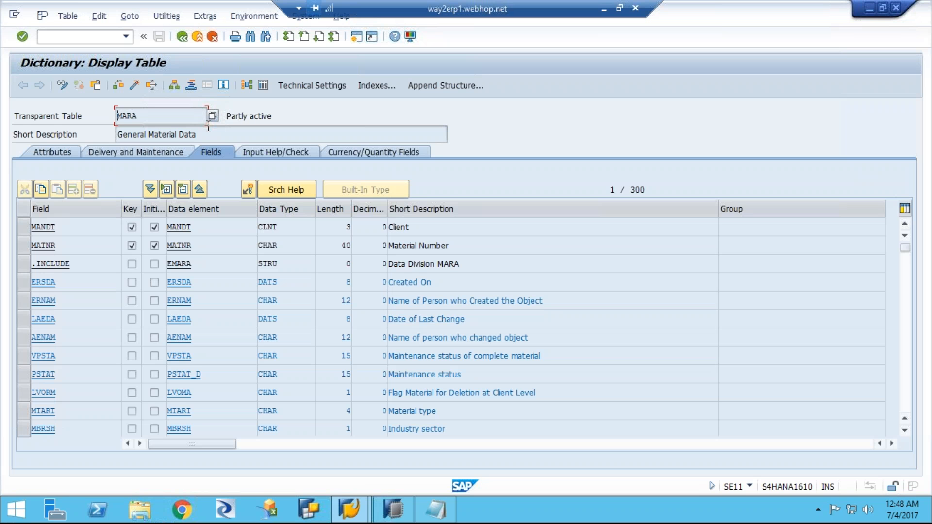
{"action": "left_click", "coordinate": [264, 86]}
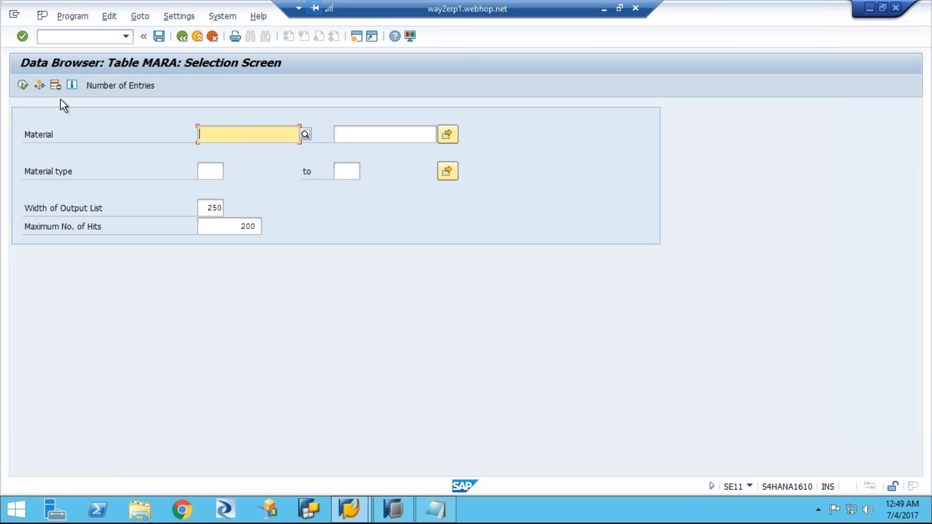
Step: Count the MARA entries, then list them all without selection criteria to examine their columns
{"action": "left_click", "coordinate": [110, 86]}
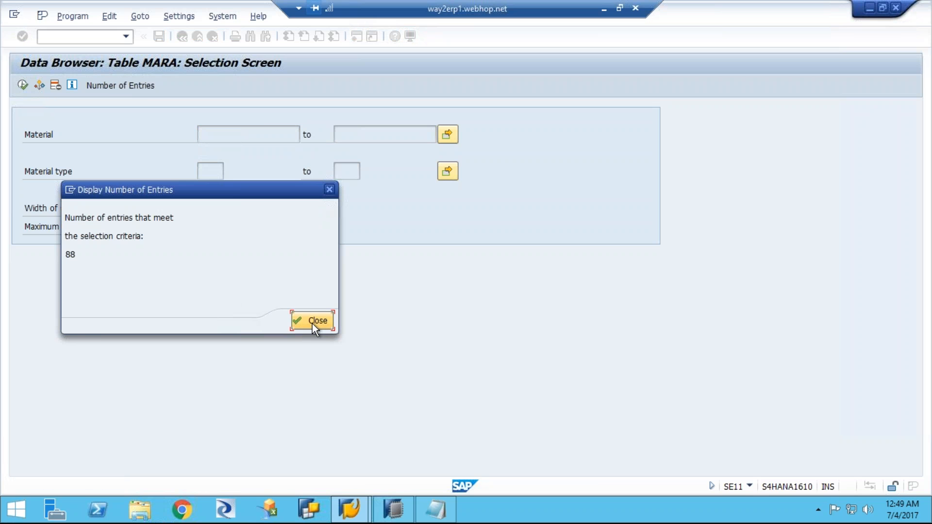
{"action": "left_click", "coordinate": [313, 322]}
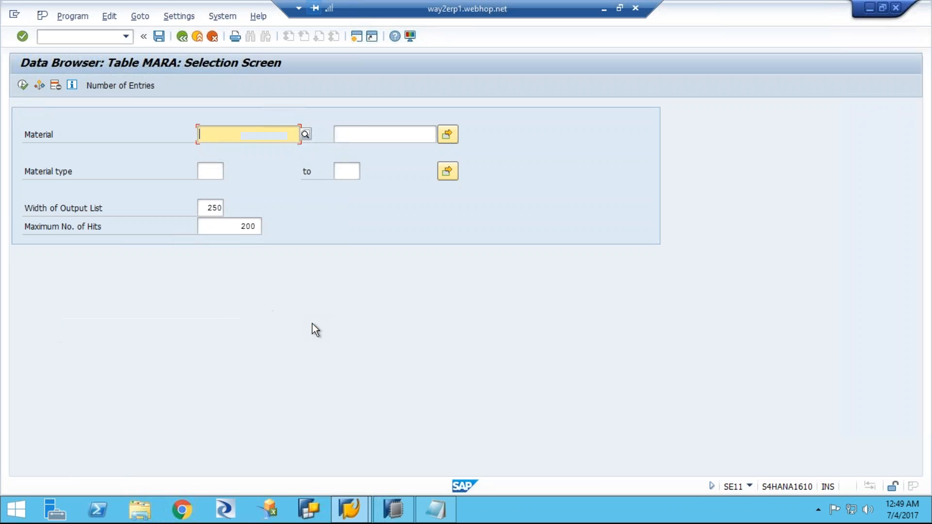
{"action": "left_click", "coordinate": [23, 85]}
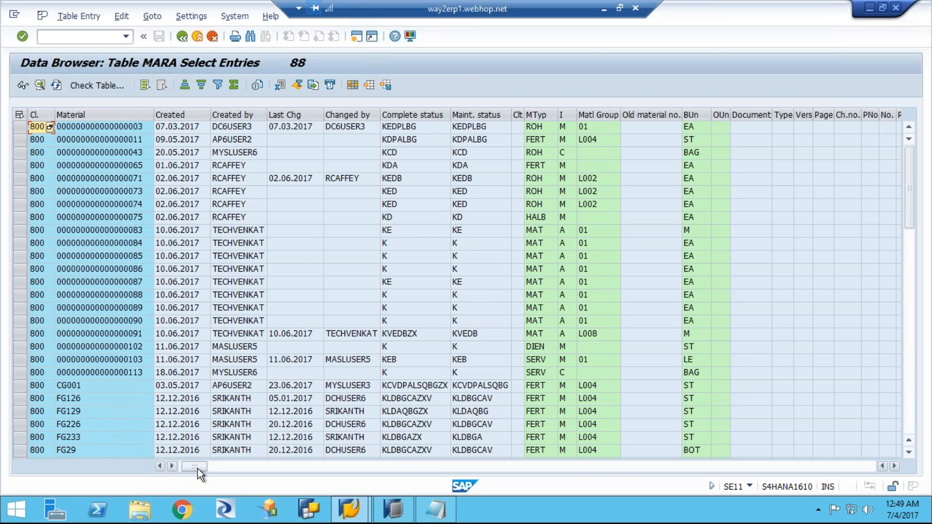
{"action": "left_click", "coordinate": [230, 470]}
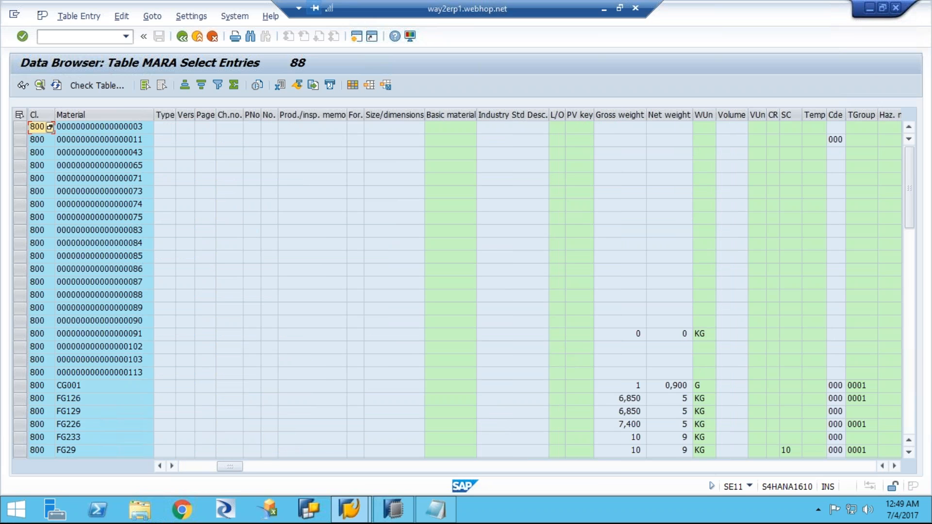
{"action": "left_click", "coordinate": [892, 467]}
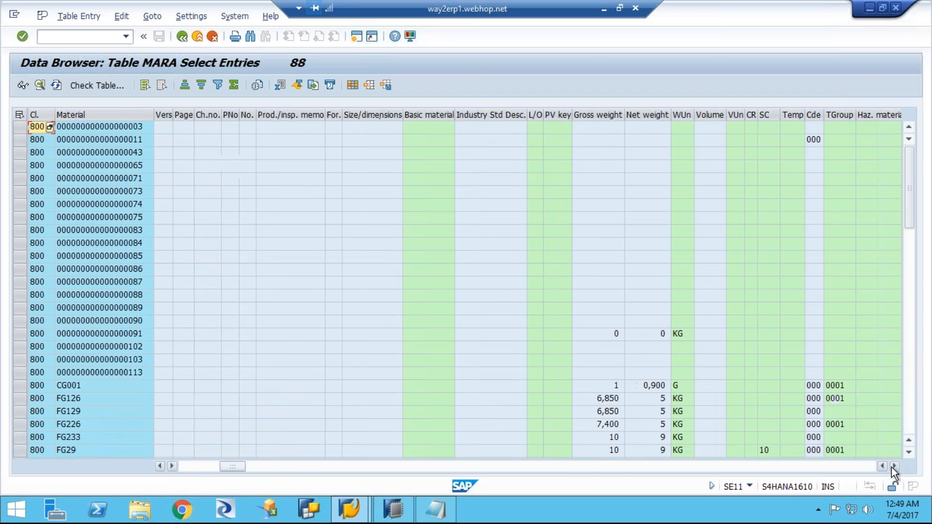
{"action": "left_click", "coordinate": [892, 466]}
{"action": "left_click", "coordinate": [893, 467]}
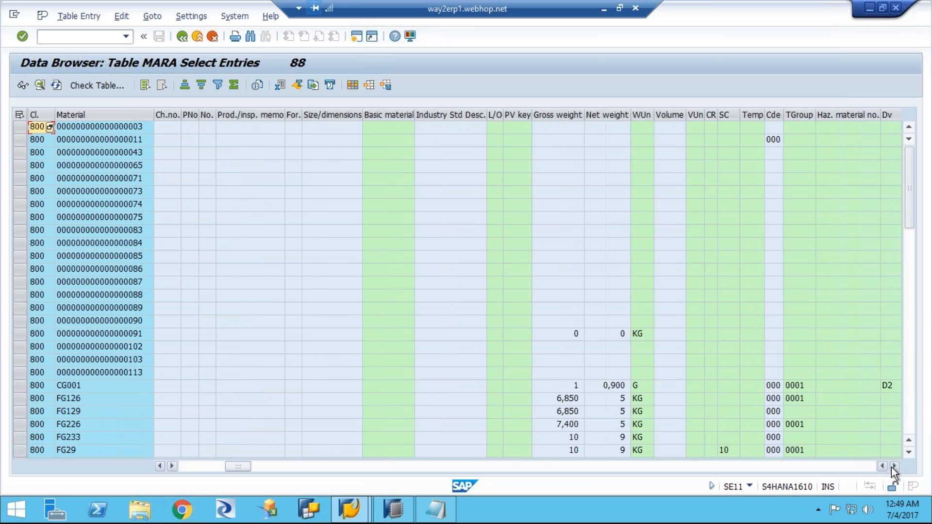
{"action": "left_click_drag", "start_coordinate": [241, 465], "coordinate": [328, 464]}
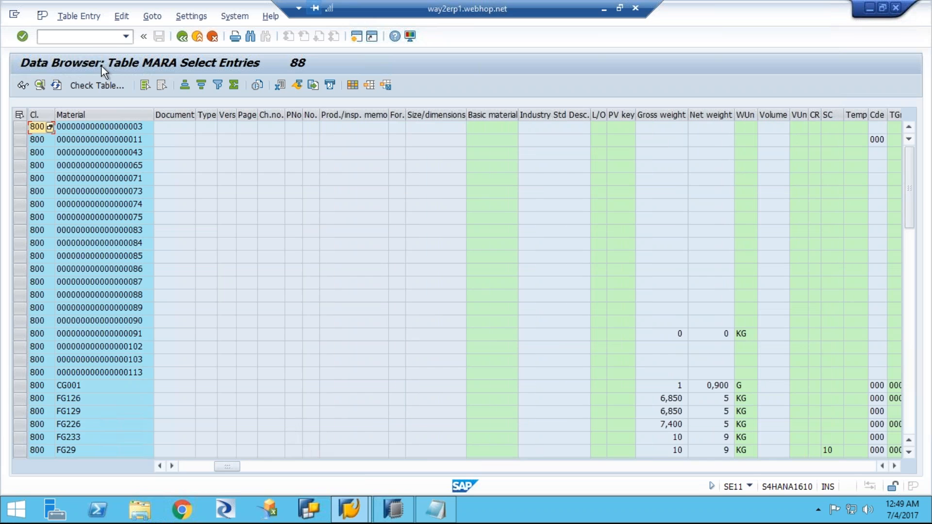
Step: Open a new SAP session and start transaction RSD1 in it
{"action": "left_click", "coordinate": [357, 37]}
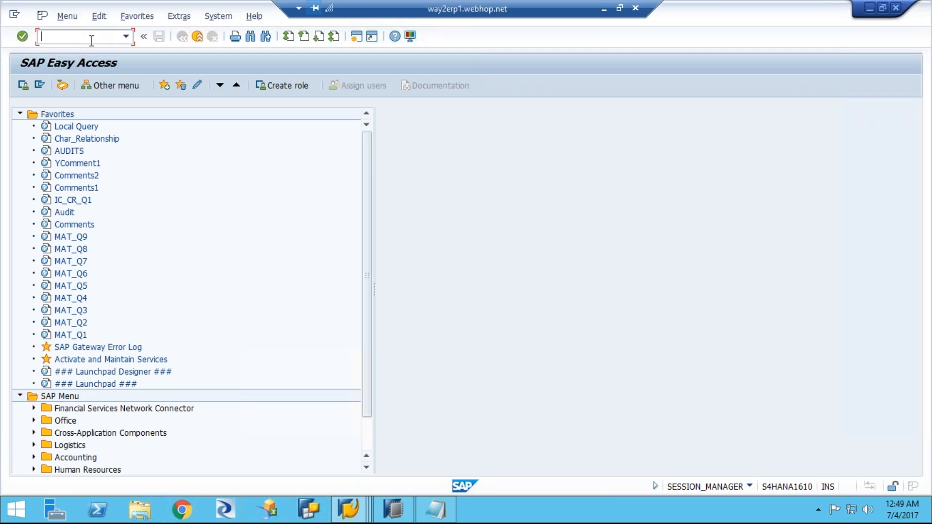
{"action": "type", "text": "rsd1"}
{"action": "key", "text": "Return"}
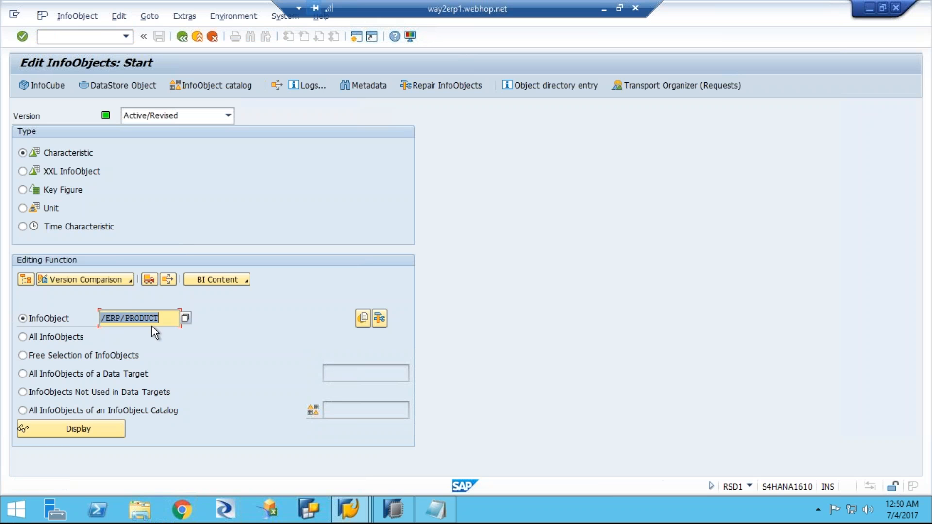
Step: Replace the InfoObject name with /erp/material and display that characteristic
{"action": "left_click", "coordinate": [174, 321]}
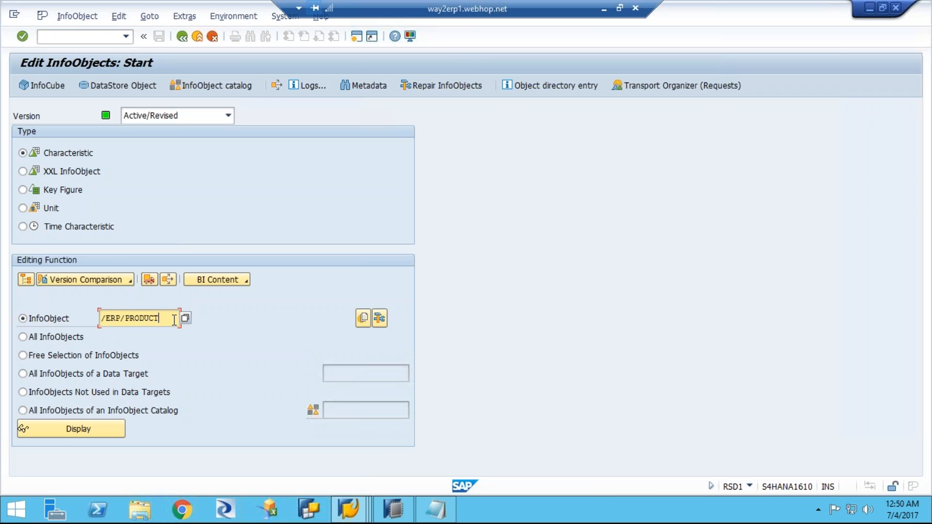
{"action": "key", "text": "BackSpace"}
{"action": "key", "text": "BackSpace"}
{"action": "key", "text": "BackSpace"}
{"action": "key", "text": "BackSpace"}
{"action": "key", "text": "BackSpace"}
{"action": "key", "text": "BackSpace"}
{"action": "key", "text": "BackSpace"}
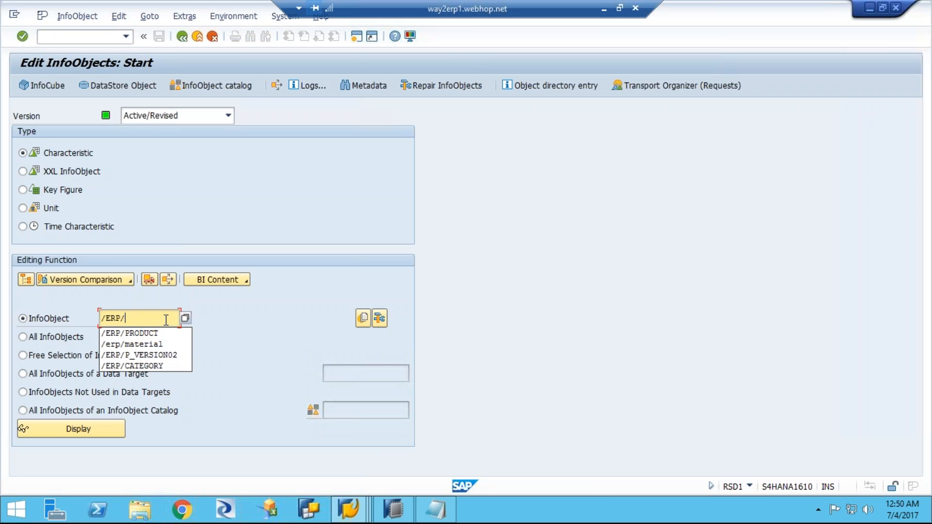
{"action": "left_click", "coordinate": [153, 345]}
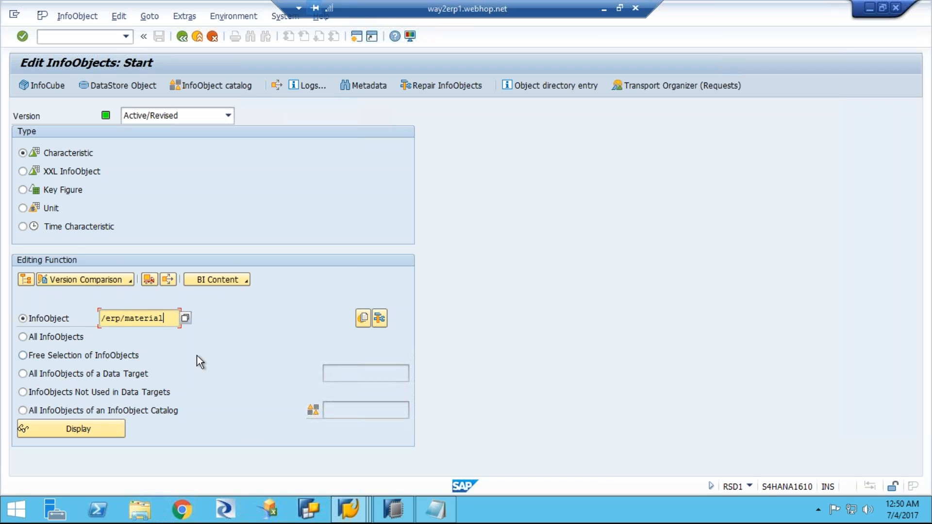
{"action": "left_click", "coordinate": [97, 431]}
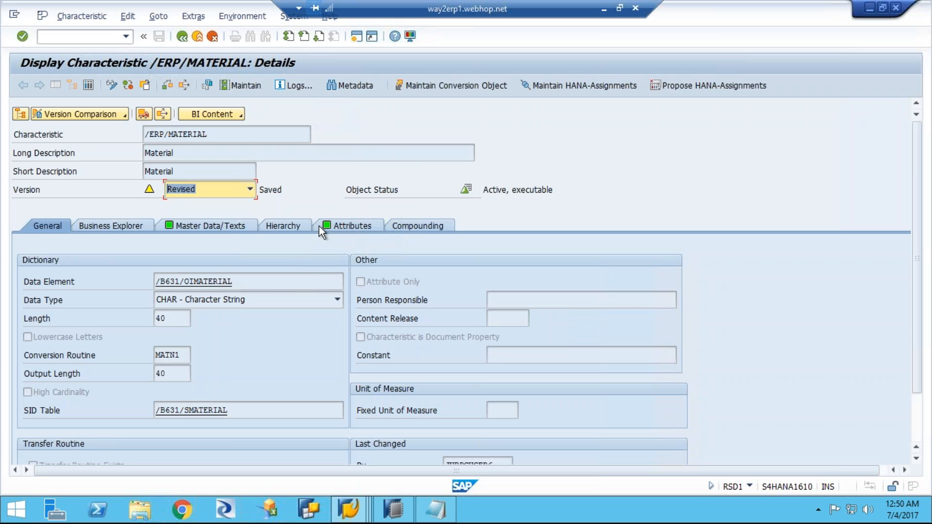
Step: Examine the attributes and the master data and text settings of the /ERP/MATERIAL characteristic
{"action": "left_click", "coordinate": [339, 225]}
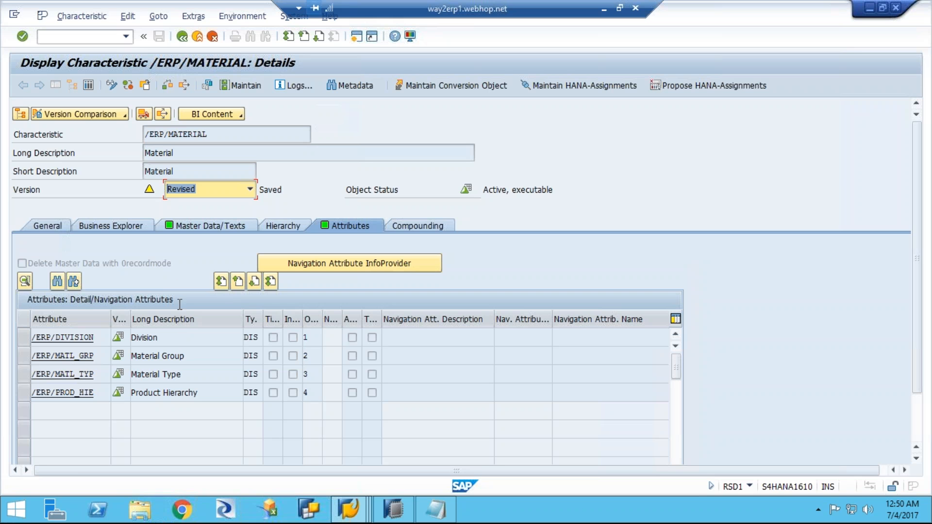
{"action": "left_click", "coordinate": [190, 226]}
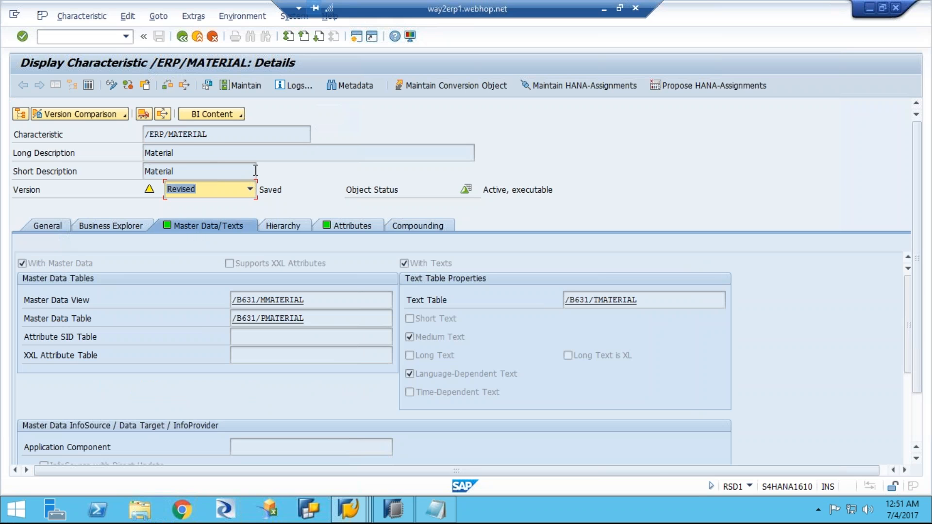
{"action": "left_click", "coordinate": [330, 223]}
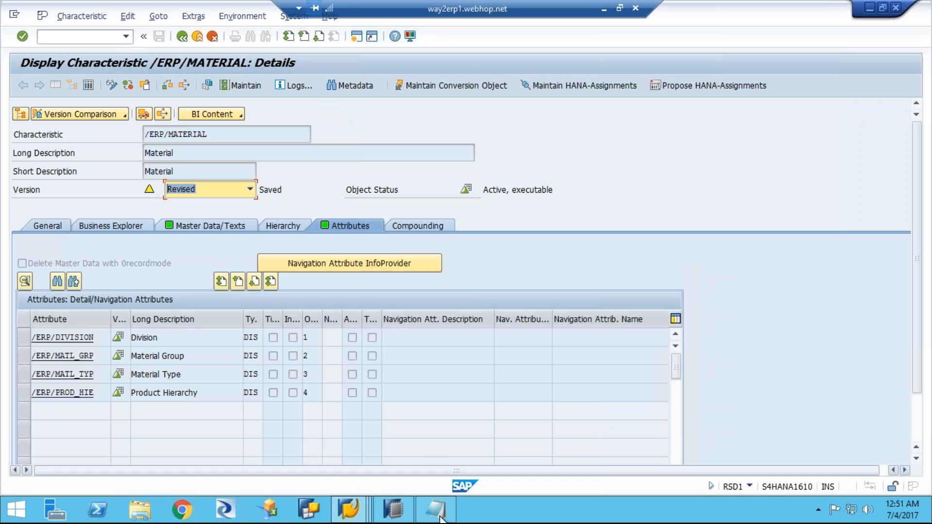
Step: Open the recent Notepad item "create pubs employee" and delete its broken shortcut
{"action": "mouse_move", "coordinate": [435, 515]}
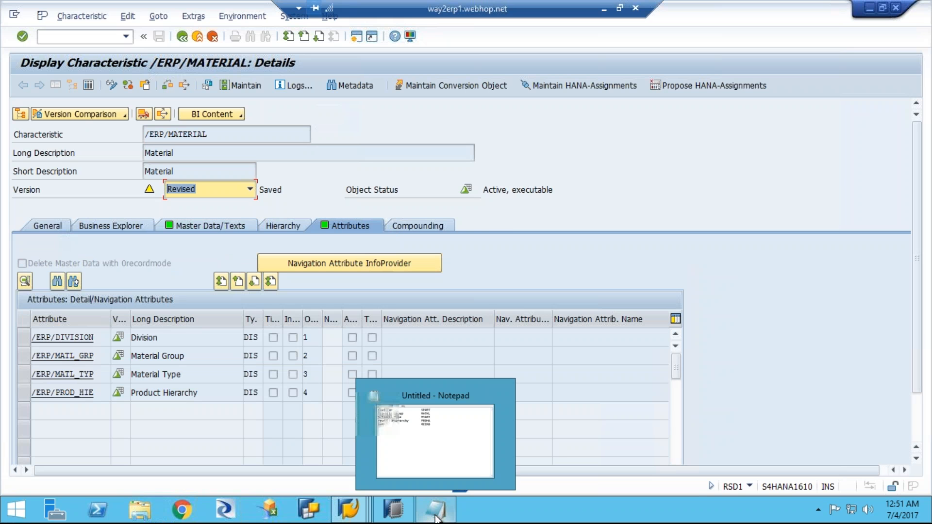
{"action": "right_click", "coordinate": [491, 391]}
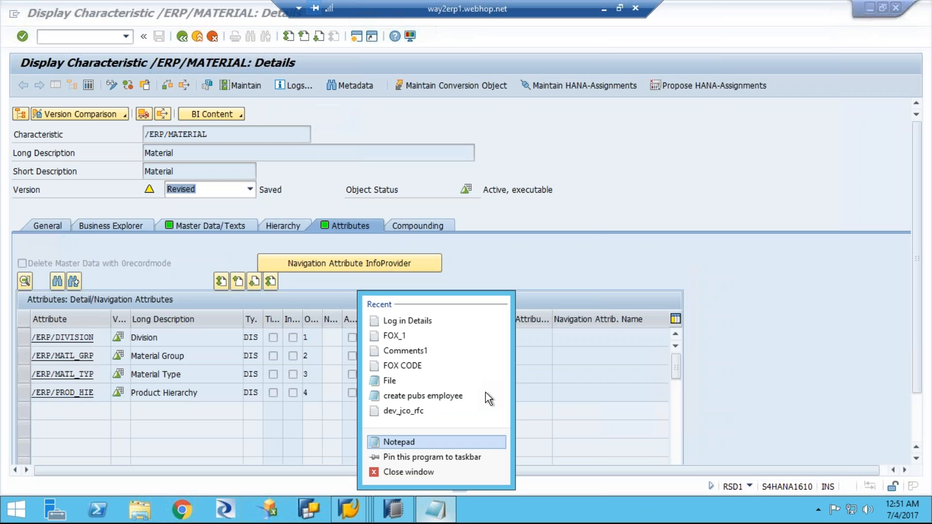
{"action": "left_click", "coordinate": [412, 473]}
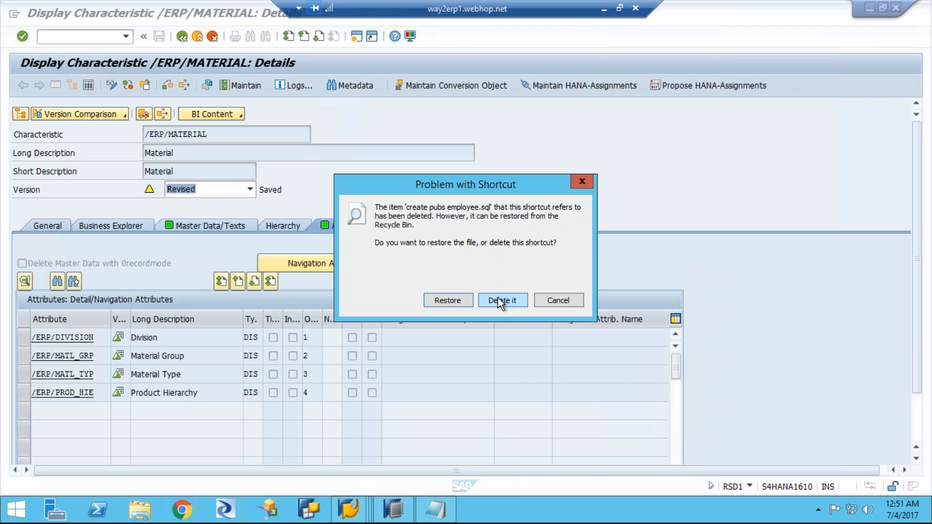
{"action": "left_click", "coordinate": [500, 301]}
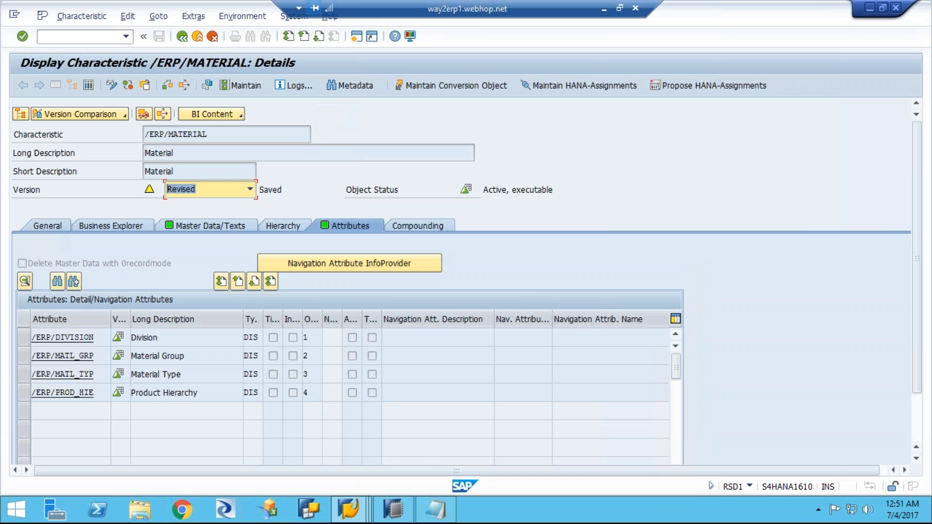
Step: Close the untitled Notepad window without saving its changes
{"action": "right_click", "coordinate": [436, 513]}
{"action": "left_click", "coordinate": [420, 473]}
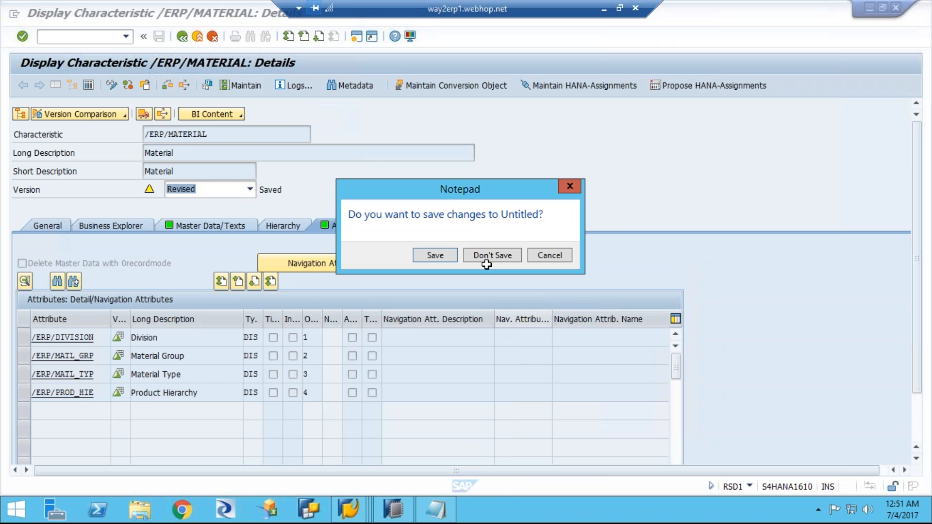
{"action": "left_click", "coordinate": [484, 256]}
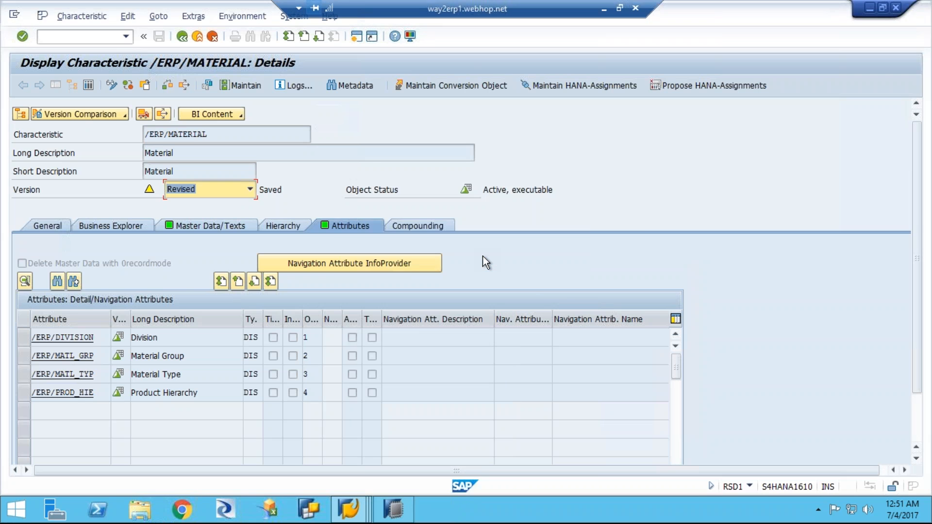
Step: Search the installed programs for "note" and start a new, empty Notepad document
{"action": "left_click", "coordinate": [22, 514]}
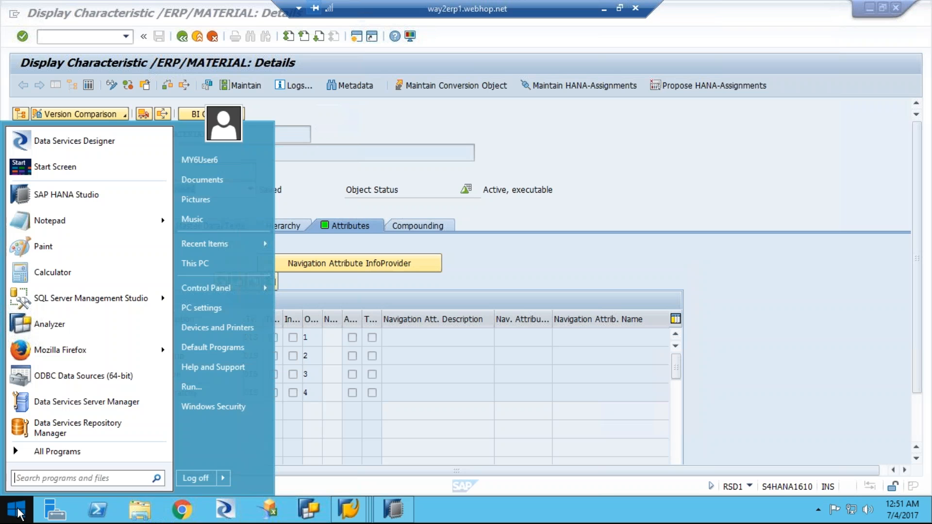
{"action": "type", "text": "no"}
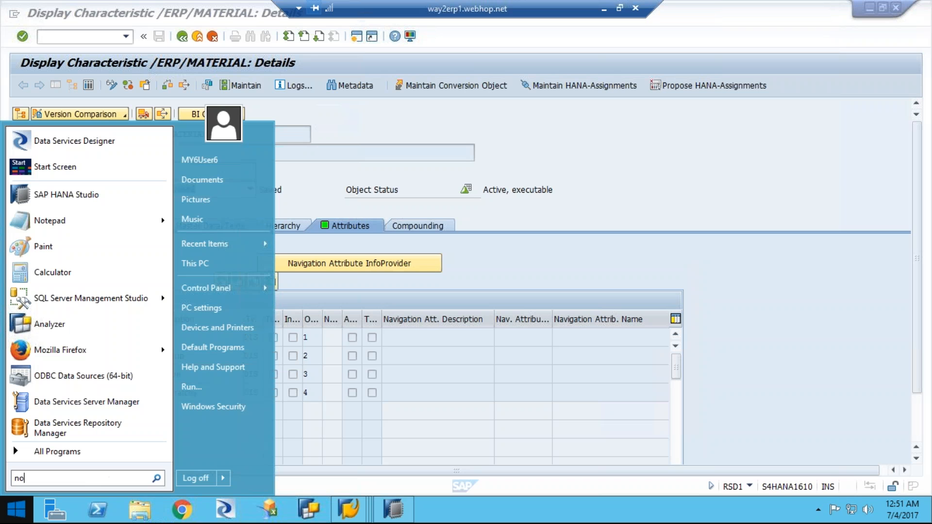
{"action": "type", "text": "te"}
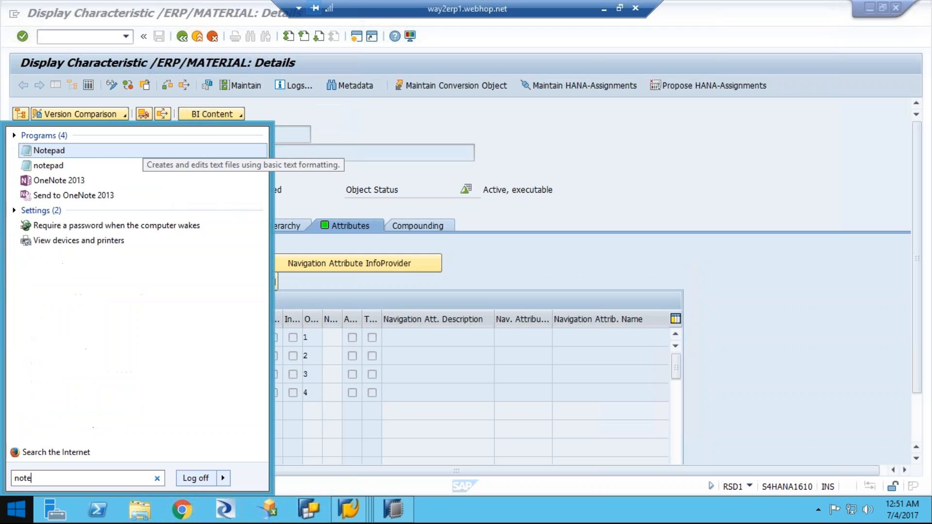
{"action": "left_click", "coordinate": [88, 151]}
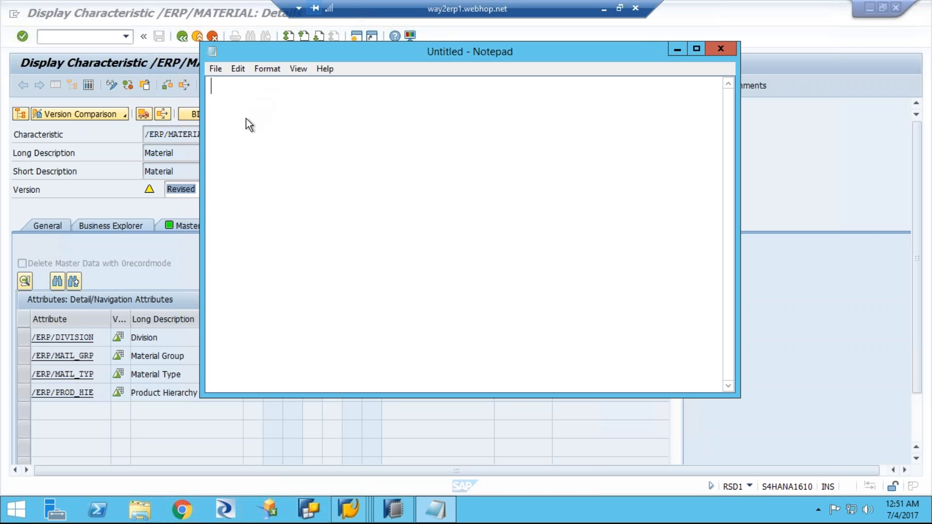
Step: Copy the long descriptions of the four /ERP/MATERIAL attributes, Division through Product Hierarchy, as a block into the empty Notepad document
{"action": "left_click", "coordinate": [170, 337]}
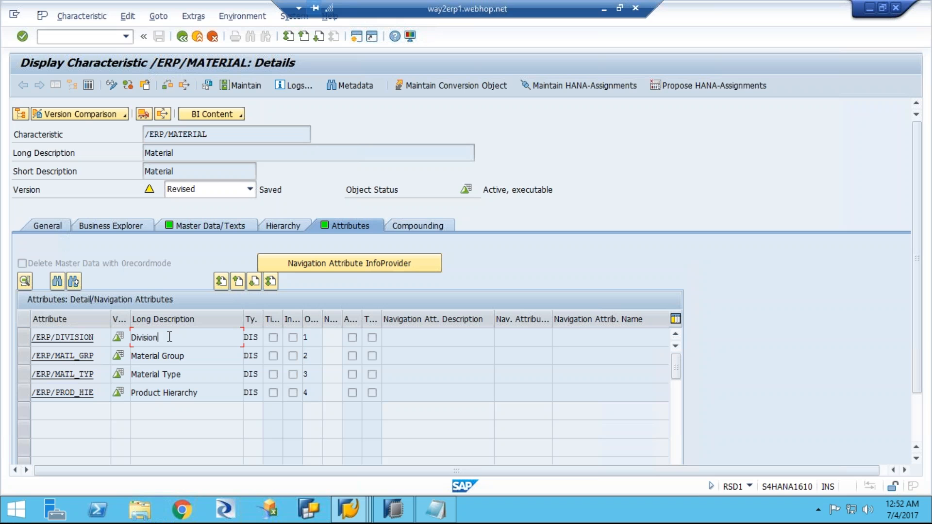
{"action": "double_click", "coordinate": [141, 337]}
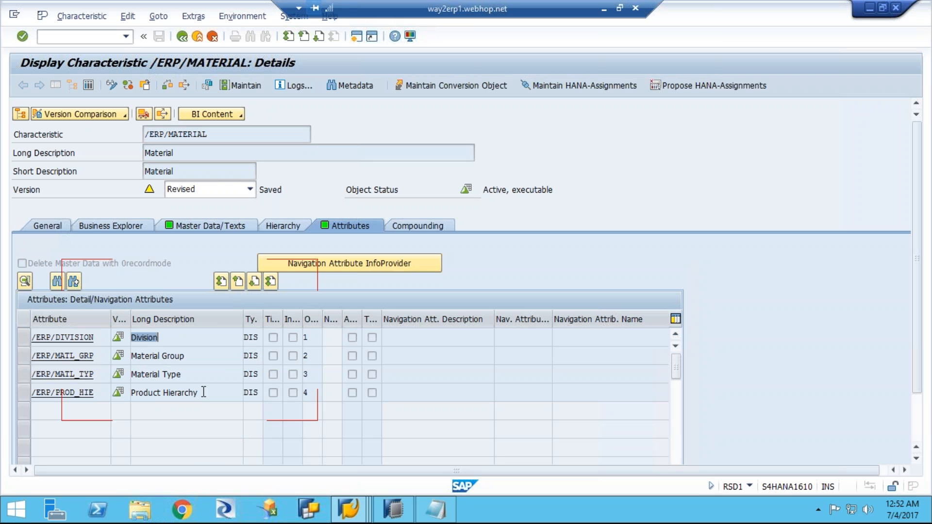
{"action": "key", "text": "ctrl+y"}
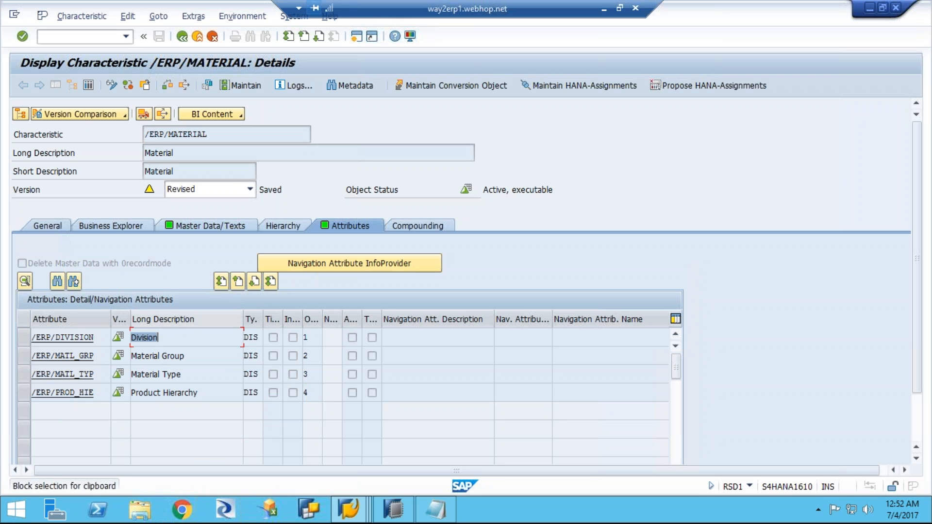
{"action": "left_click_drag", "start_coordinate": [189, 333], "coordinate": [200, 399]}
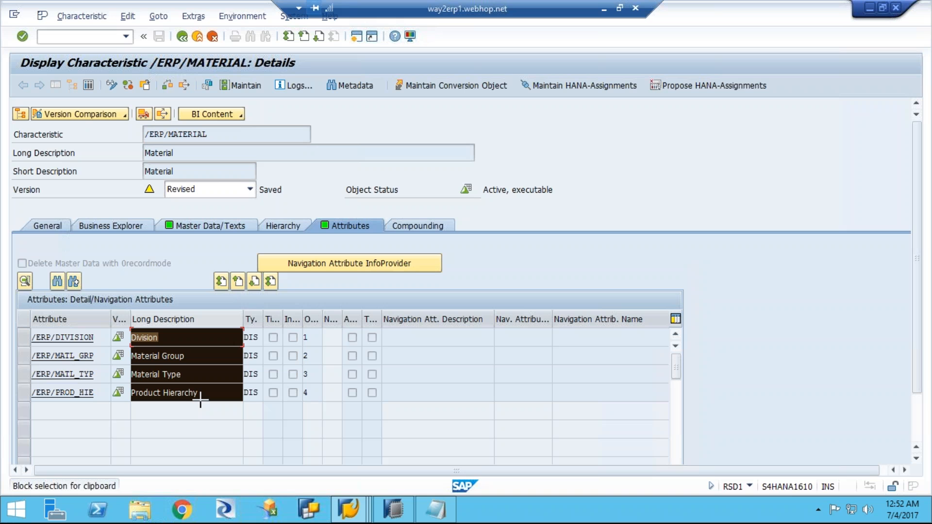
{"action": "key", "text": "ctrl+c"}
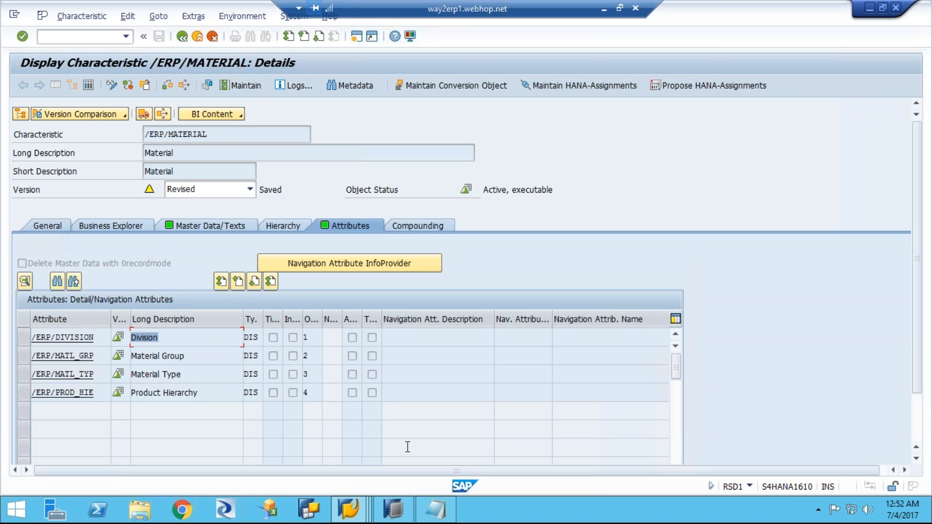
{"action": "left_click", "coordinate": [437, 509]}
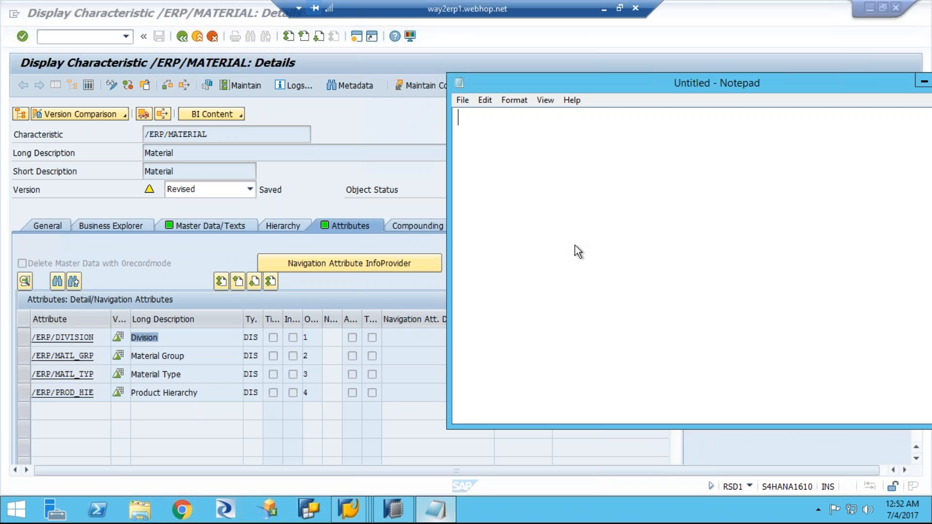
{"action": "key", "text": "ctrl+v"}
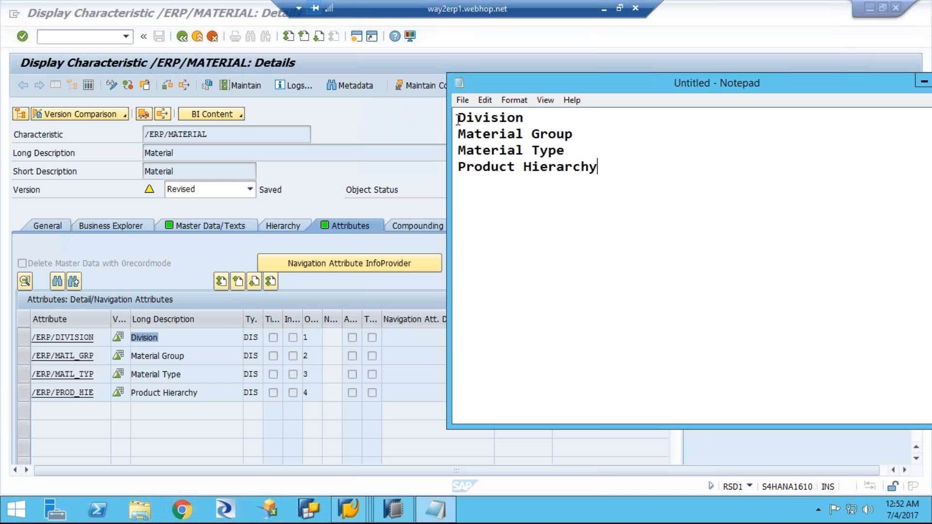
Step: Insert "Material Number" as a new first line above Division in the Notepad list
{"action": "key", "text": "ctrl+Home"}
{"action": "key", "text": "Return"}
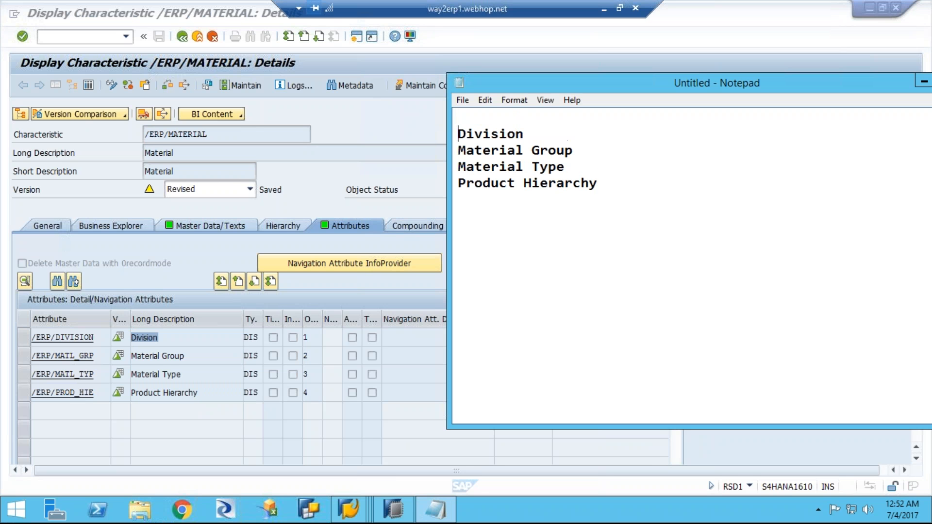
{"action": "key", "text": "Up"}
{"action": "type", "text": "Material Number"}
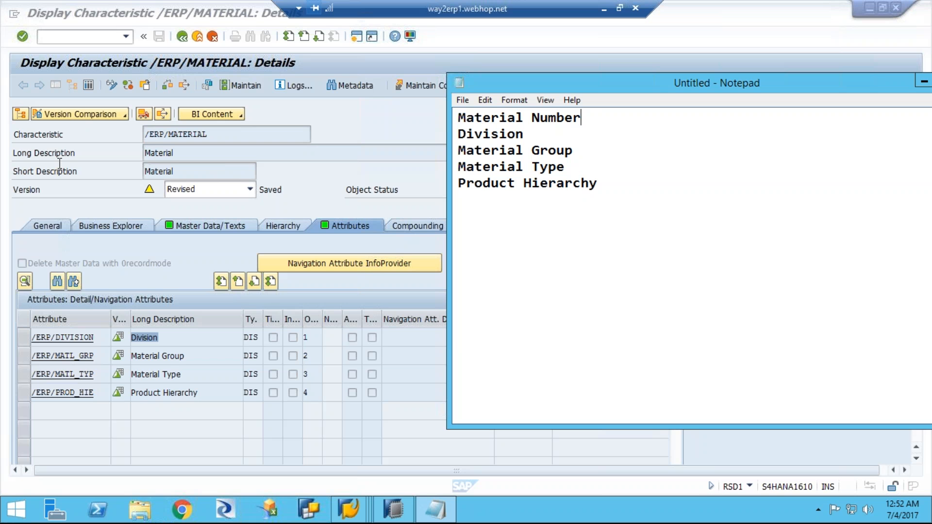
Step: Add "UoM" as a new line below Product Hierarchy in the Notepad list
{"action": "left_click", "coordinate": [605, 184]}
{"action": "key", "text": "Return"}
{"action": "type", "text": "UomM"}
{"action": "key", "text": "BackSpace"}
{"action": "key", "text": "BackSpace"}
{"action": "type", "text": "M"}
Step: Switch to SAP, return to the InfoObject start screen and set the InfoObject to /ERP/PRODUCT
{"action": "left_click", "coordinate": [366, 119]}
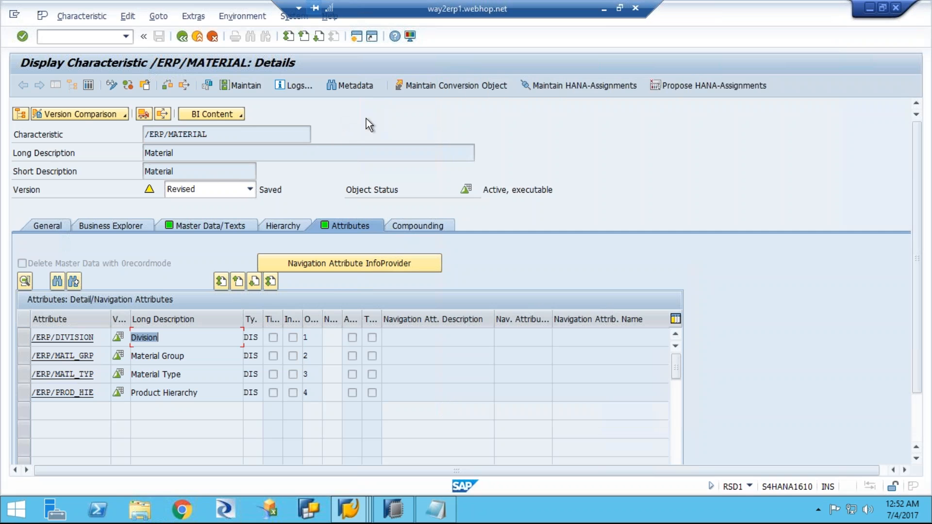
{"action": "left_click", "coordinate": [182, 37]}
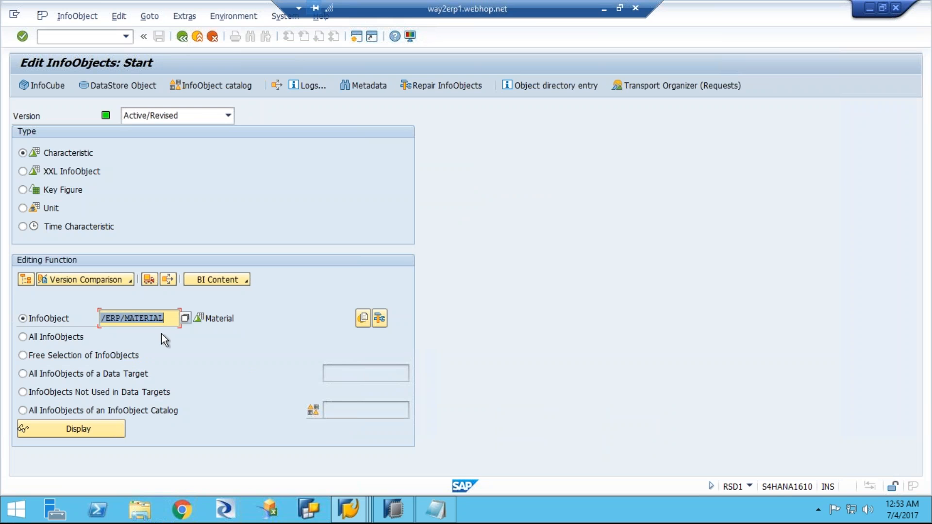
{"action": "left_click", "coordinate": [168, 318]}
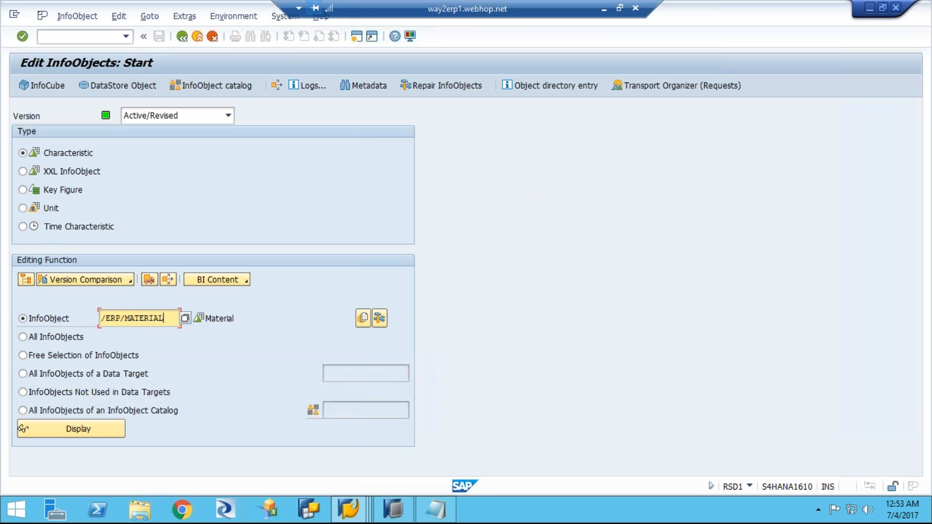
{"action": "key", "text": "BackSpace"}
{"action": "key", "text": "BackSpace"}
{"action": "key", "text": "BackSpace"}
{"action": "key", "text": "BackSpace"}
{"action": "key", "text": "BackSpace"}
{"action": "key", "text": "BackSpace"}
{"action": "key", "text": "BackSpace"}
{"action": "key", "text": "BackSpace"}
{"action": "key", "text": "BackSpace"}
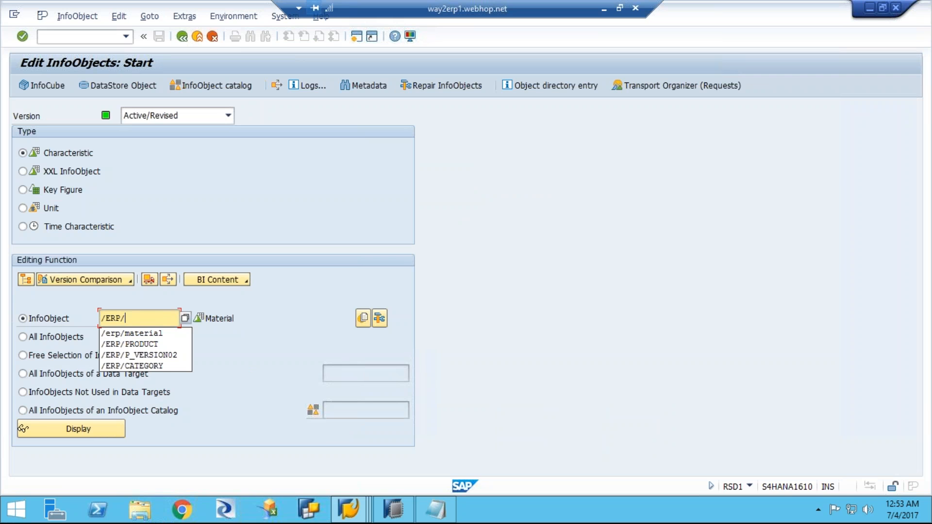
{"action": "type", "text": "/"}
{"action": "left_click", "coordinate": [130, 344]}
Step: Display the single characteristic /ERP/PRODUCT and examine its reference characteristic
{"action": "left_click", "coordinate": [95, 430]}
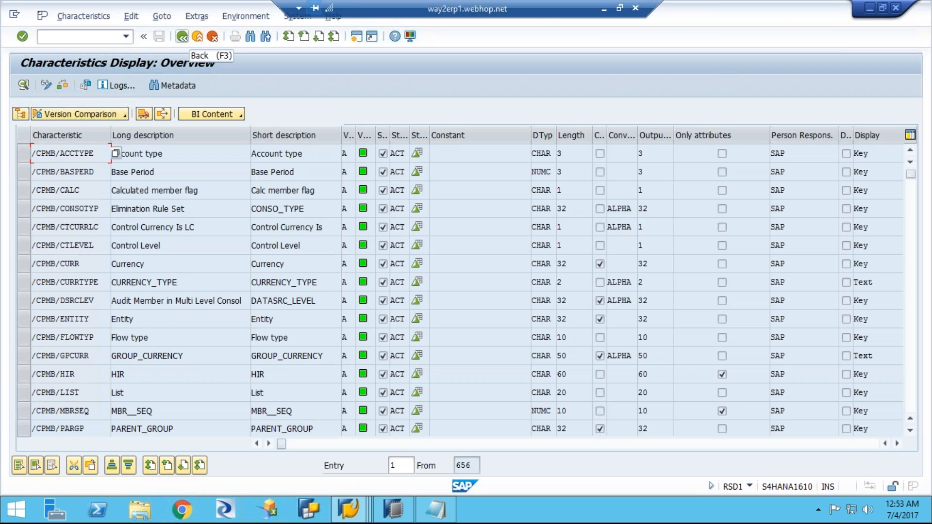
{"action": "left_click", "coordinate": [182, 36]}
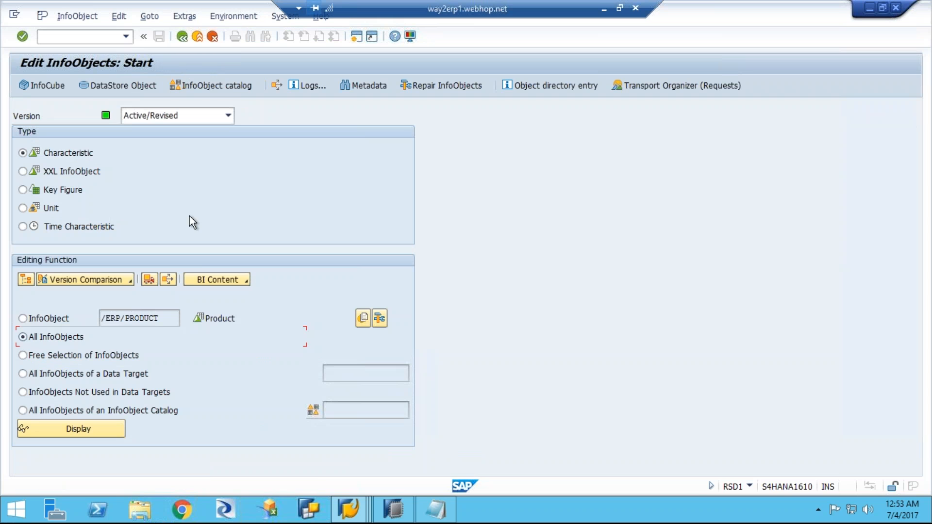
{"action": "left_click", "coordinate": [23, 319]}
{"action": "left_click", "coordinate": [68, 431]}
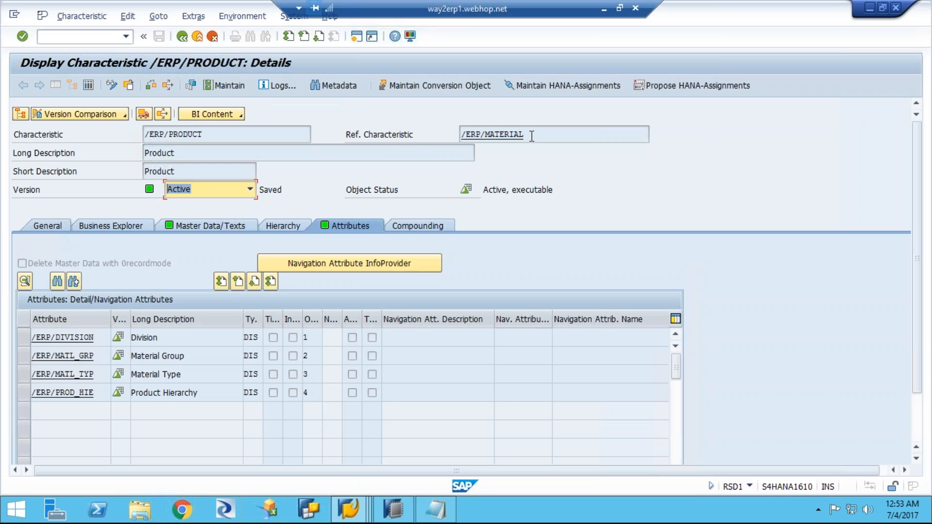
{"action": "left_click_drag", "start_coordinate": [475, 135], "coordinate": [524, 135]}
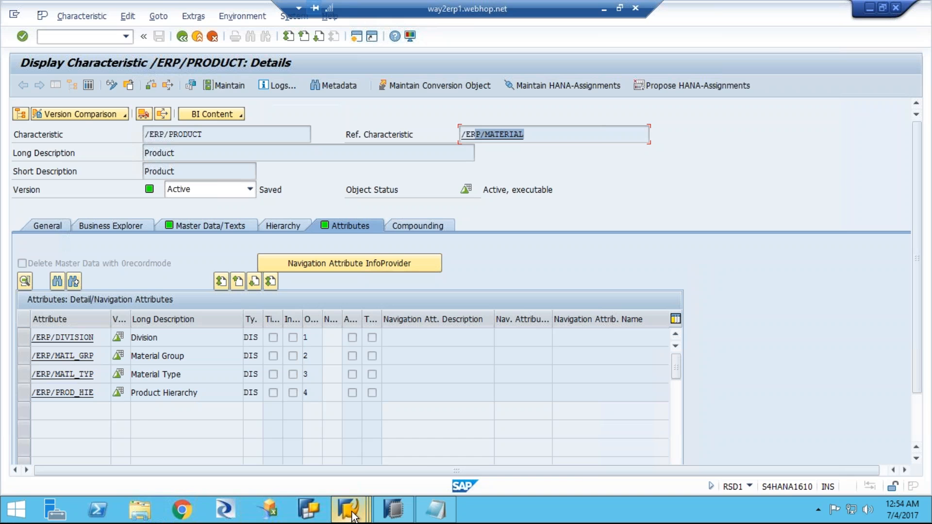
Step: Switch to the MARA data browser session, return to the ABAP Dictionary and display the field definitions of table MARA
{"action": "mouse_move", "coordinate": [355, 516]}
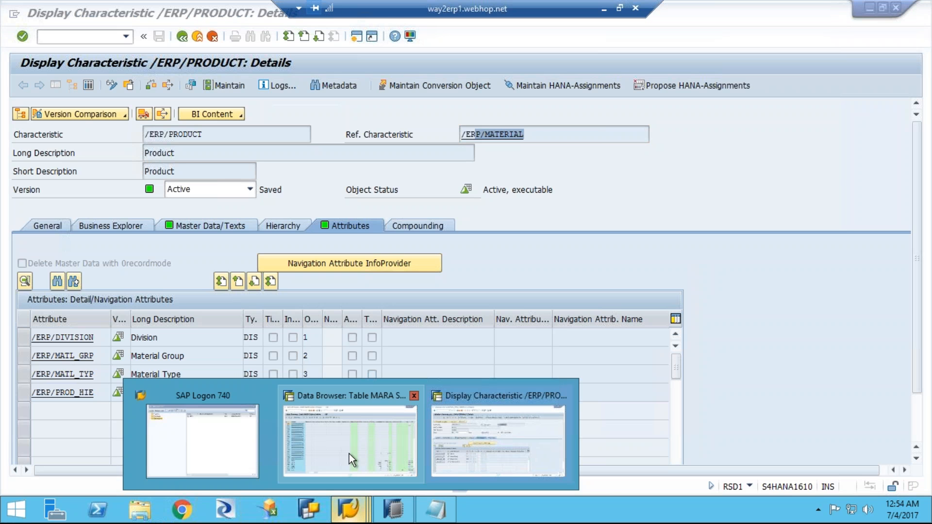
{"action": "mouse_move", "coordinate": [349, 453]}
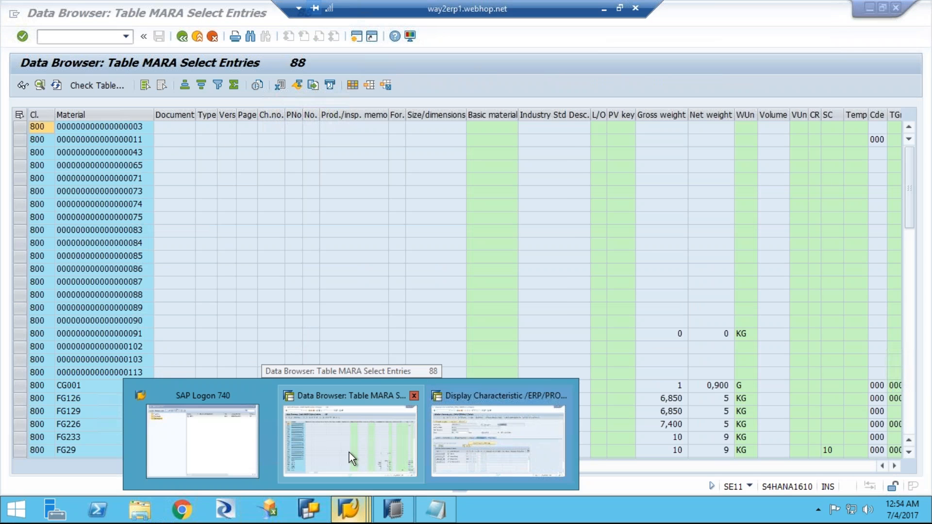
{"action": "left_click", "coordinate": [323, 444]}
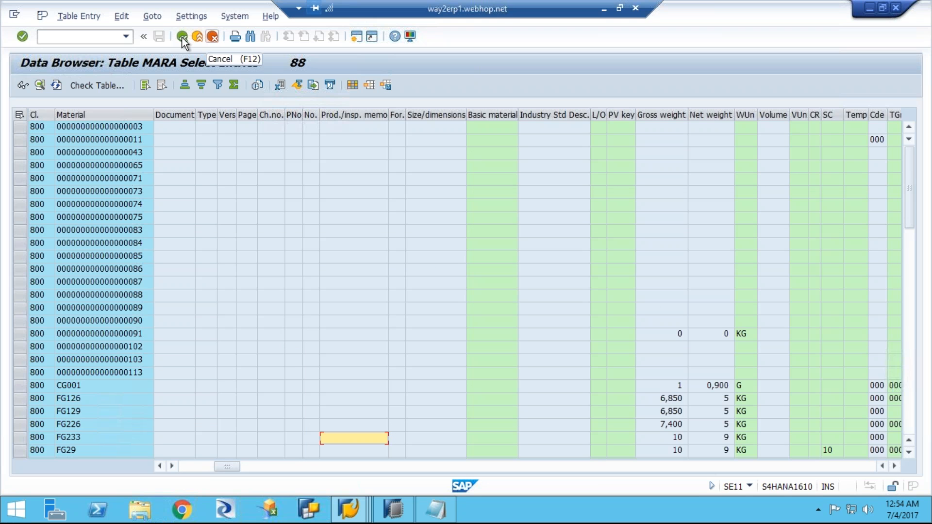
{"action": "left_click", "coordinate": [182, 37]}
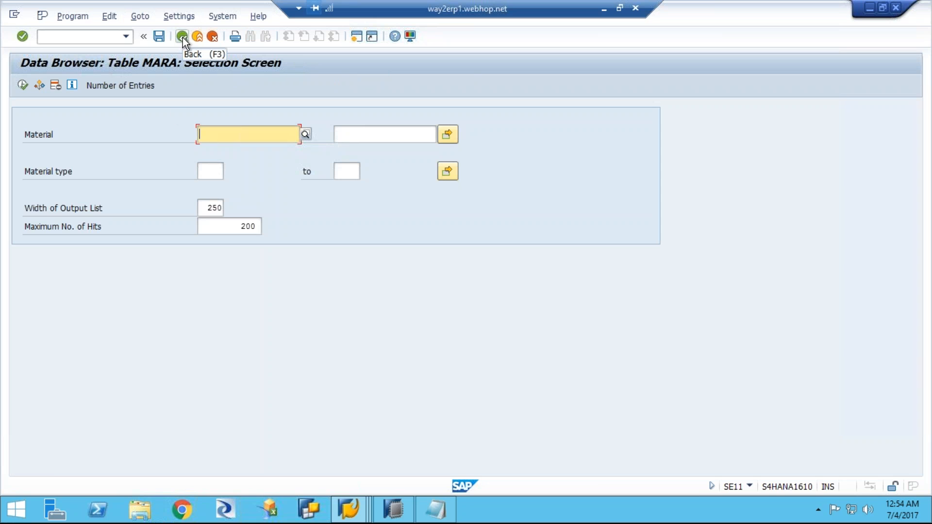
{"action": "left_click", "coordinate": [183, 37]}
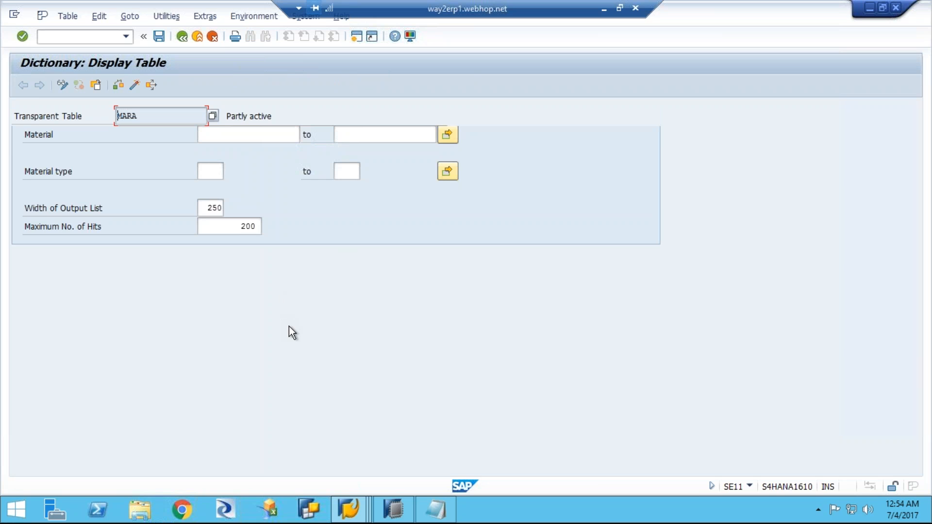
{"action": "key", "text": "F3"}
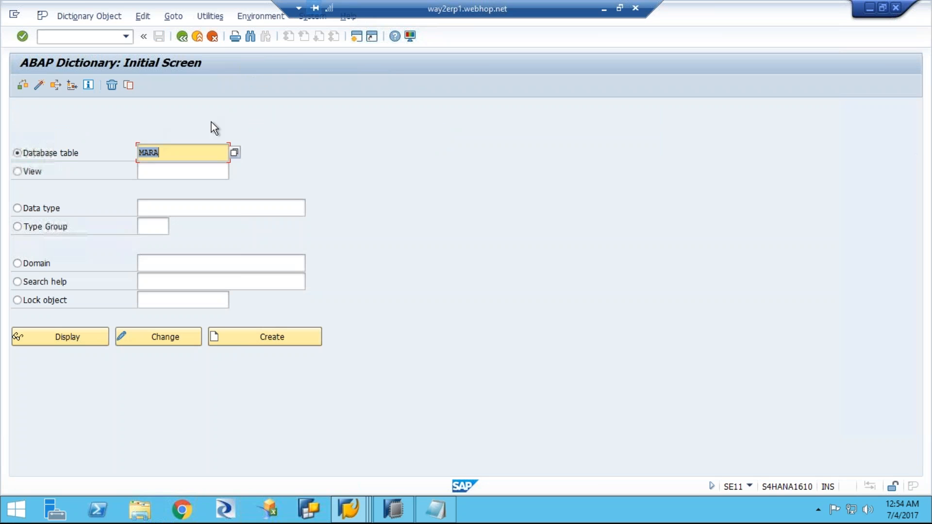
{"action": "left_click", "coordinate": [79, 338]}
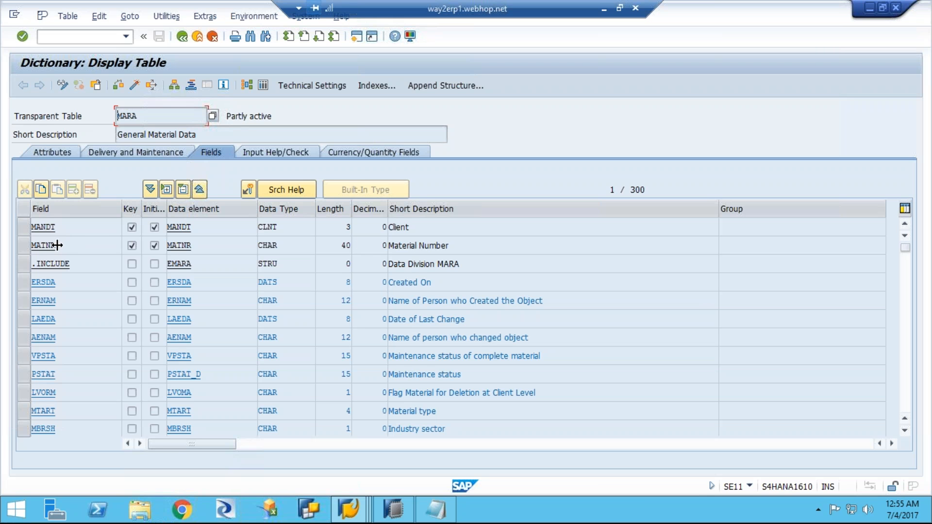
Step: Copy the field name MATNR from table MARA and add it after Material Number in Notepad
{"action": "left_click_drag", "start_coordinate": [55, 246], "coordinate": [8, 242]}
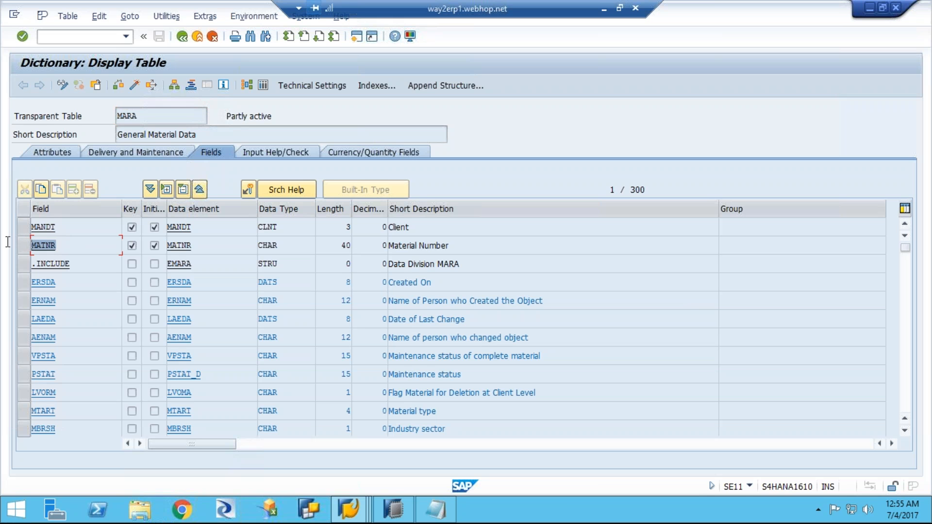
{"action": "key", "text": "ctrl+c"}
{"action": "left_click", "coordinate": [436, 512]}
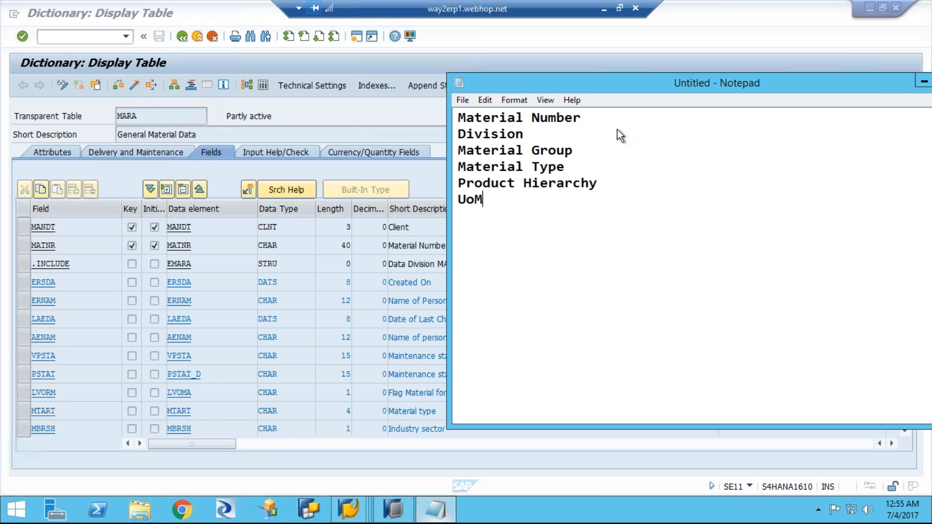
{"action": "left_click", "coordinate": [587, 117]}
{"action": "key", "text": "ctrl+v"}
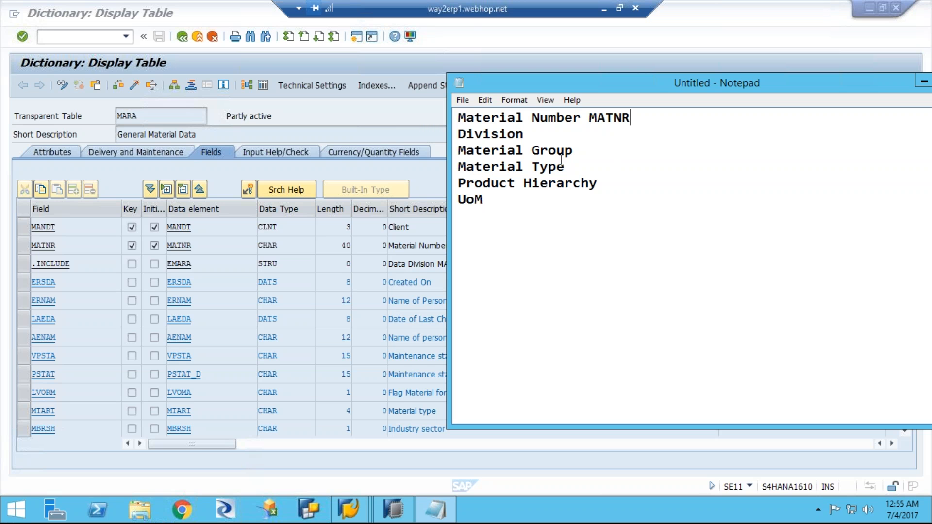
Step: Search the MARA component list for "Division" and continue to the field with exactly that short description
{"action": "left_click_drag", "start_coordinate": [520, 132], "coordinate": [439, 135]}
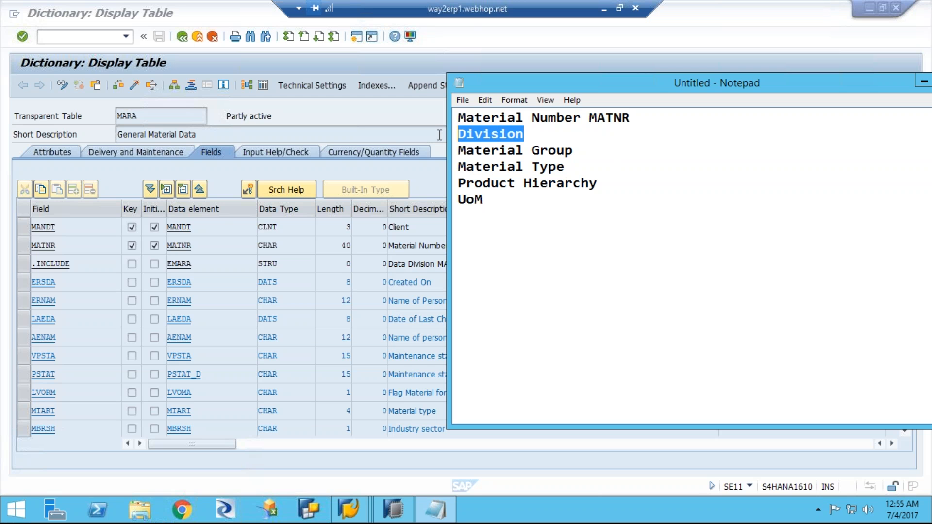
{"action": "left_click", "coordinate": [381, 112]}
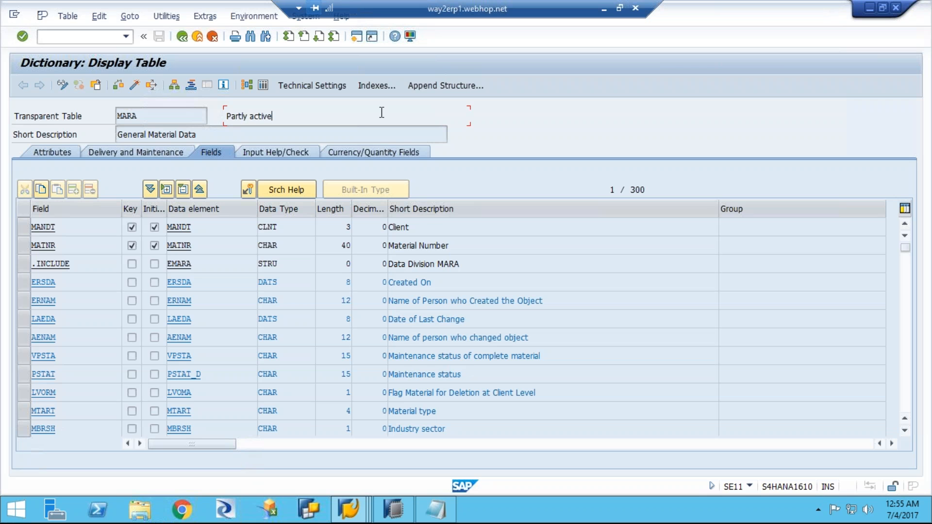
{"action": "left_click", "coordinate": [437, 208]}
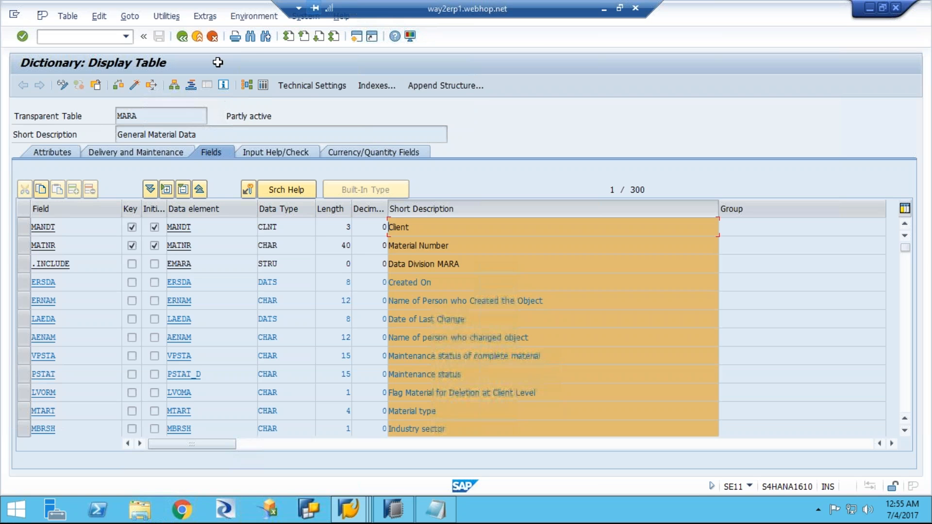
{"action": "left_click", "coordinate": [250, 37]}
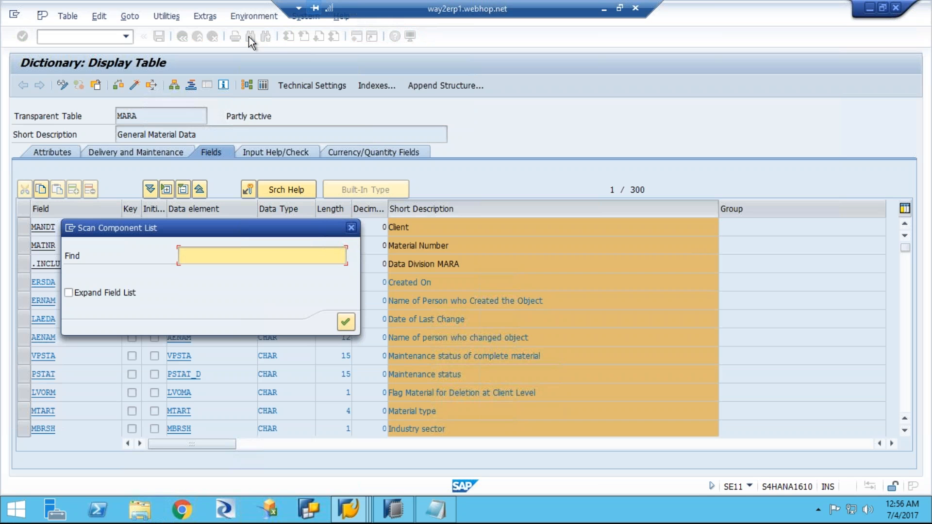
{"action": "type", "text": "Division"}
{"action": "left_click", "coordinate": [341, 320]}
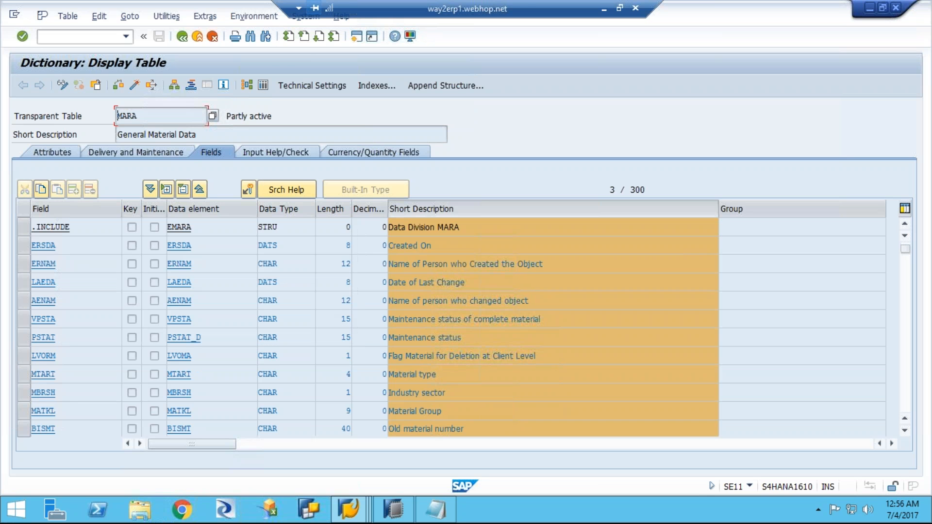
{"action": "left_click", "coordinate": [266, 36]}
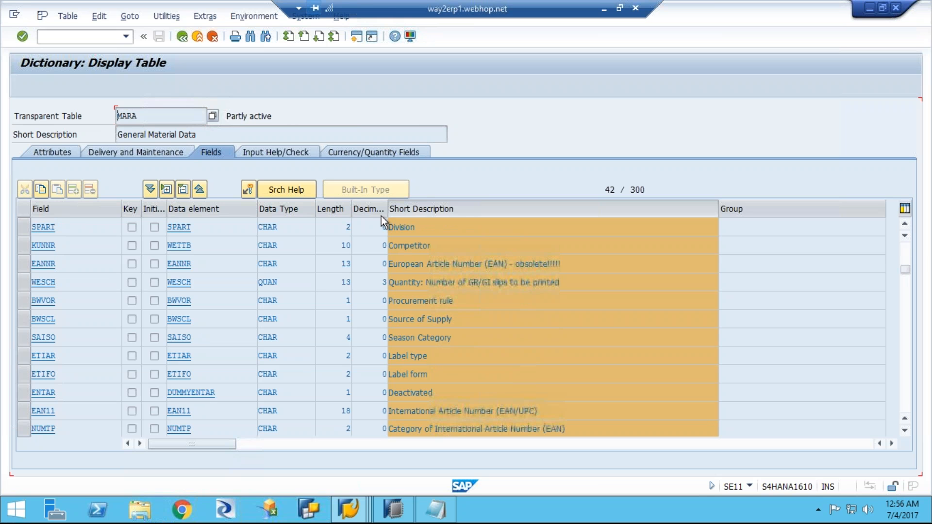
Step: Copy the field name SPART from table MARA and add it after Division in Notepad
{"action": "left_click", "coordinate": [57, 227]}
{"action": "left_click_drag", "start_coordinate": [58, 227], "coordinate": [24, 227]}
{"action": "left_click", "coordinate": [25, 226]}
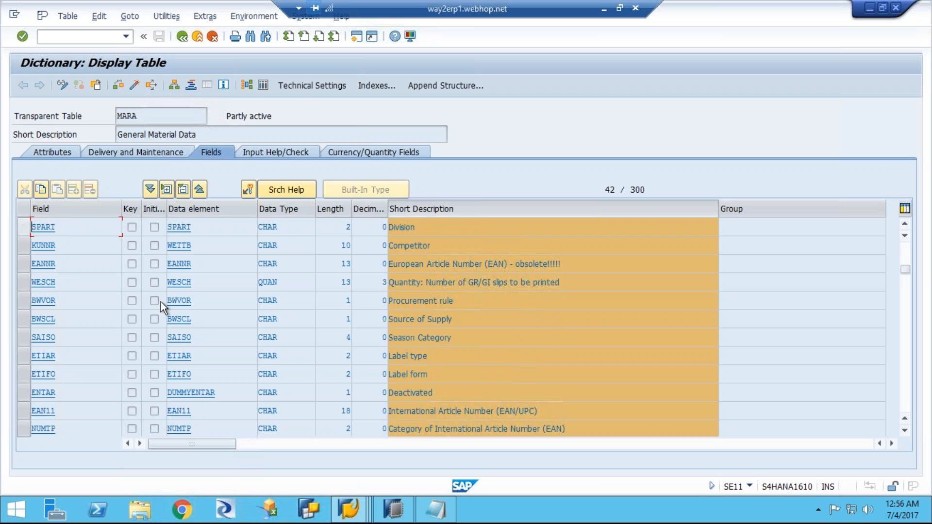
{"action": "left_click", "coordinate": [439, 511]}
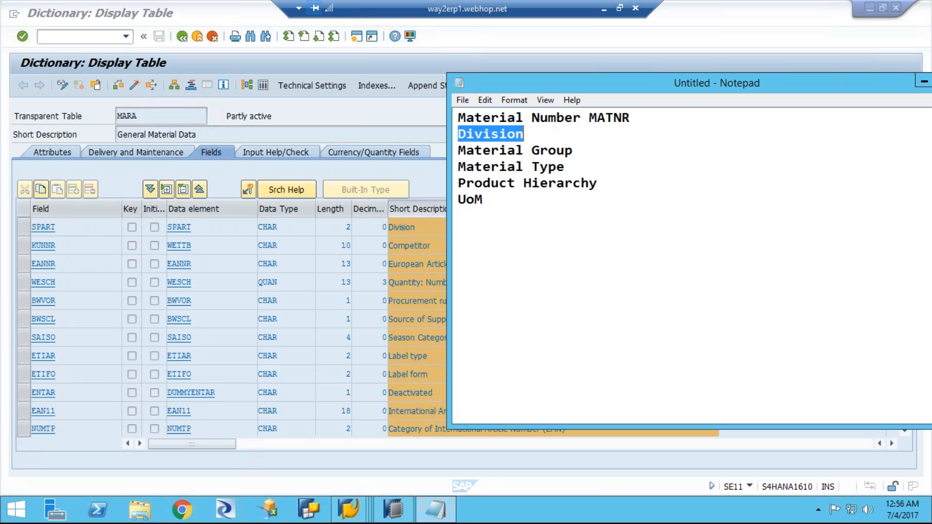
{"action": "left_click", "coordinate": [540, 136]}
{"action": "key", "text": "Tab"}
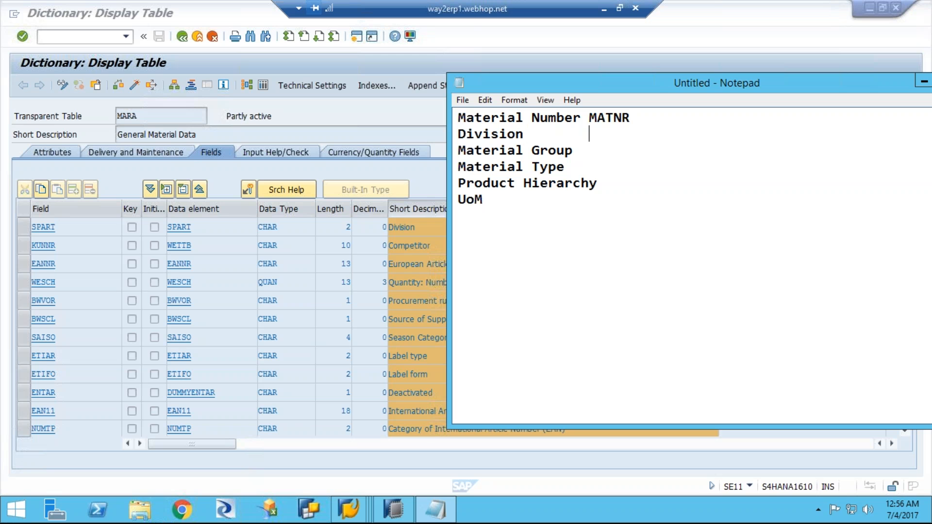
{"action": "key", "text": "ctrl+v"}
Step: Copy the word "Group" from the Notepad list and search the MARA component list for it
{"action": "left_click_drag", "start_coordinate": [532, 150], "coordinate": [573, 151]}
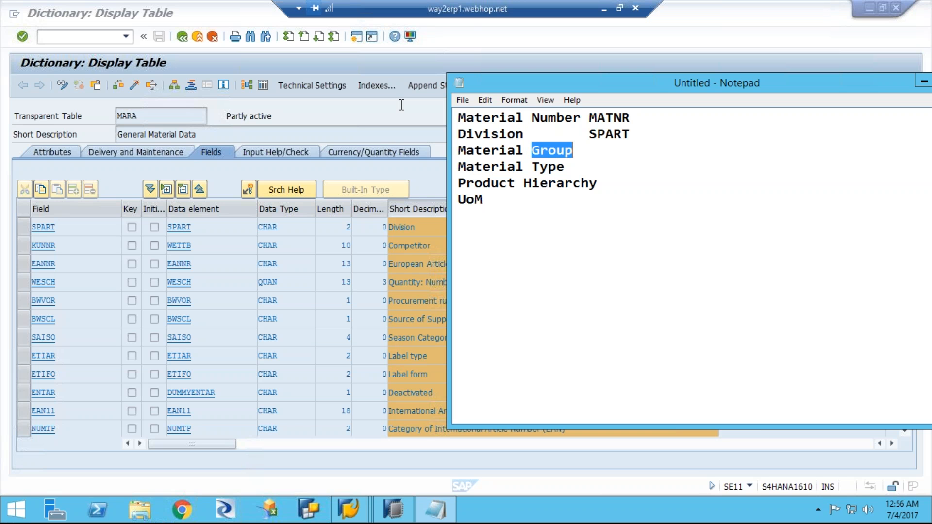
{"action": "left_click", "coordinate": [322, 112]}
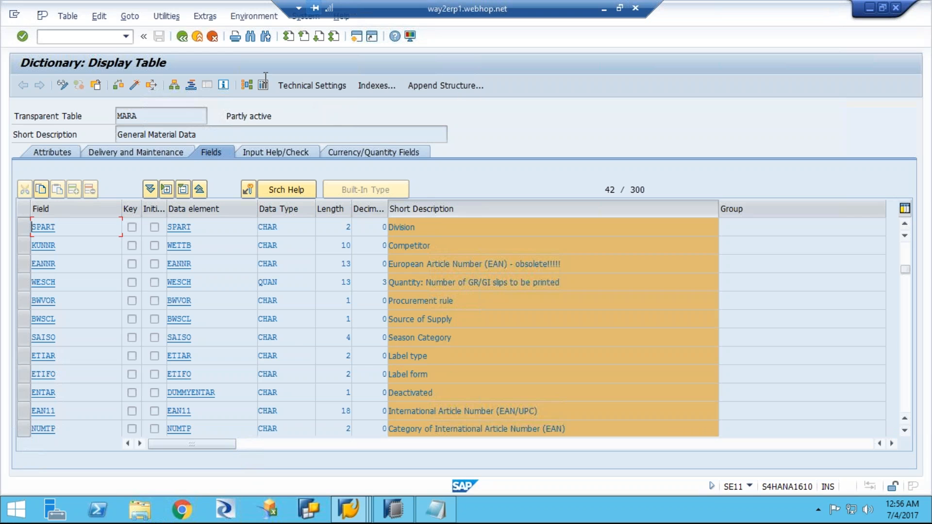
{"action": "left_click", "coordinate": [251, 37]}
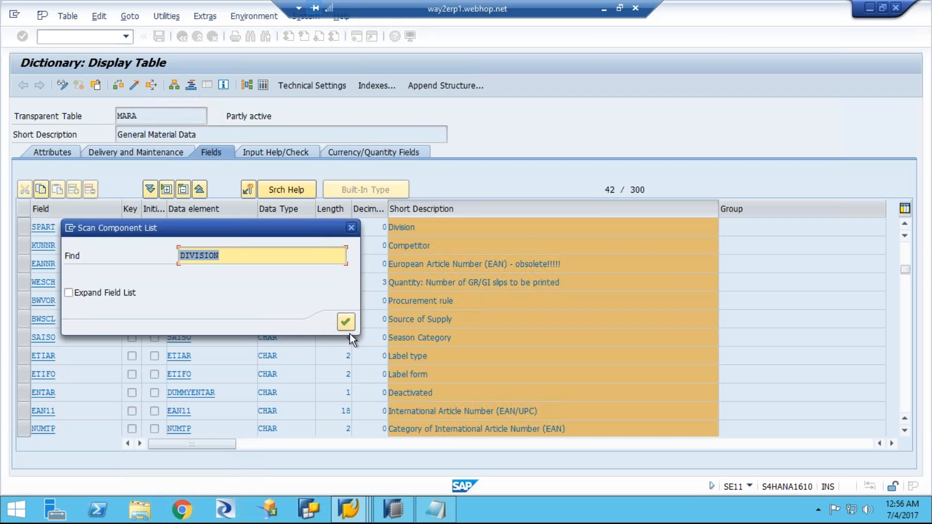
{"action": "key", "text": "ctrl+v"}
{"action": "left_click", "coordinate": [346, 322]}
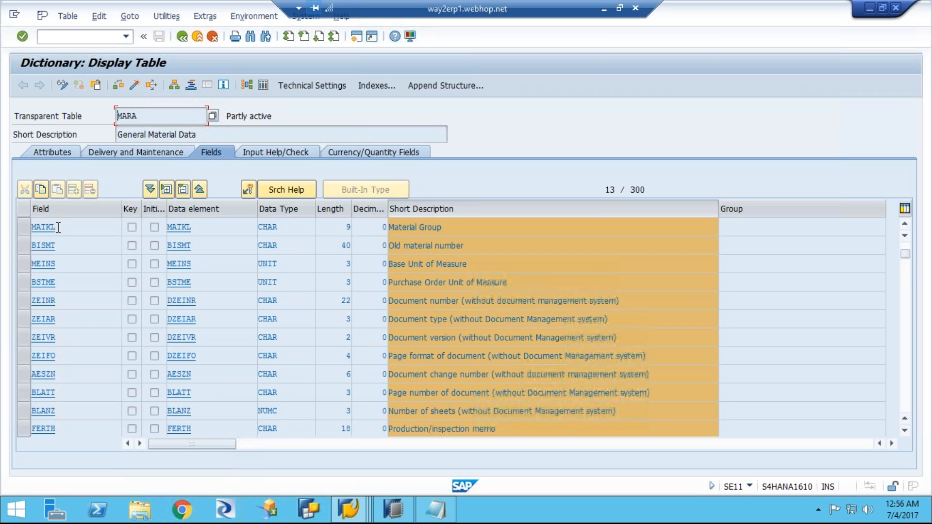
Step: Copy the field name MATKL from table MARA and add it after Material Group in Notepad
{"action": "left_click_drag", "start_coordinate": [59, 227], "coordinate": [19, 224]}
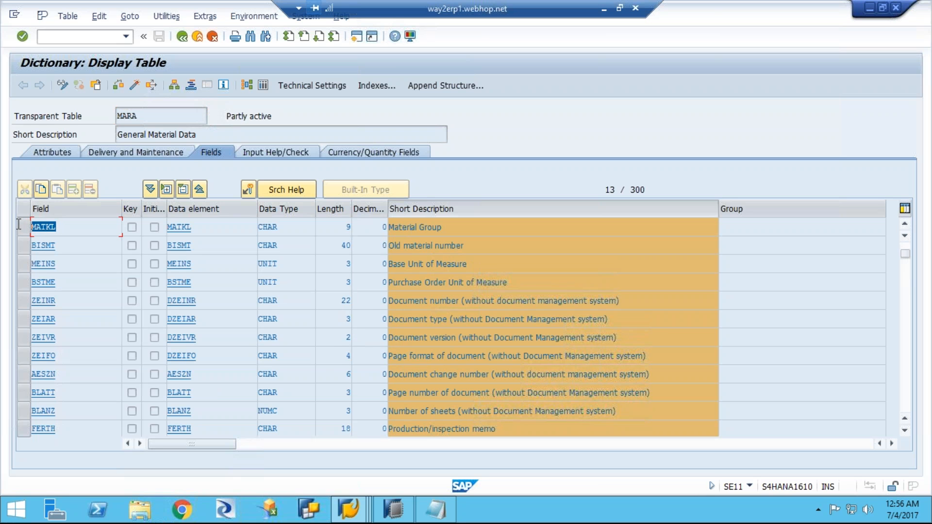
{"action": "key", "text": "ctrl+c"}
{"action": "left_click", "coordinate": [435, 513]}
{"action": "key", "text": "Right"}
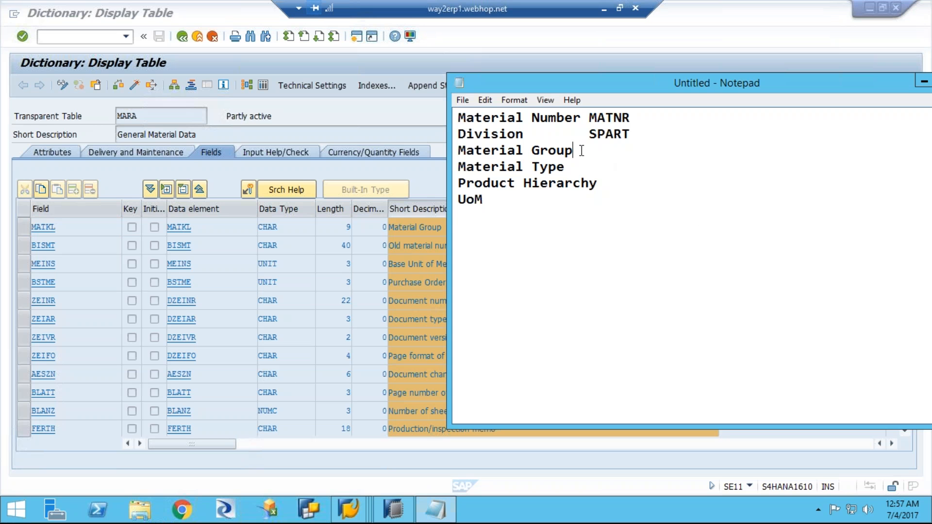
{"action": "key", "text": "Tab"}
{"action": "key", "text": "ctrl+v"}
Step: Search the MARA component list for "Type" and continue to the field with the short description Material type
{"action": "left_click_drag", "start_coordinate": [534, 168], "coordinate": [566, 168]}
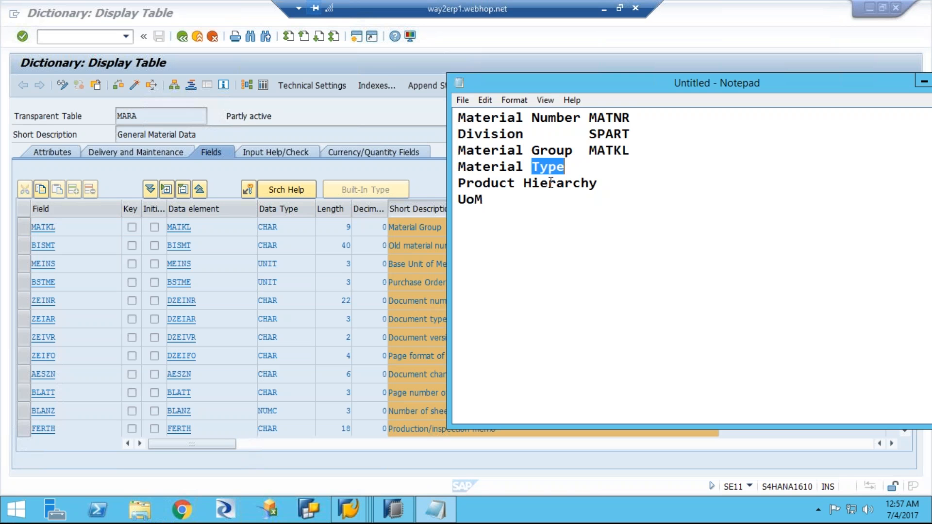
{"action": "left_click", "coordinate": [374, 69]}
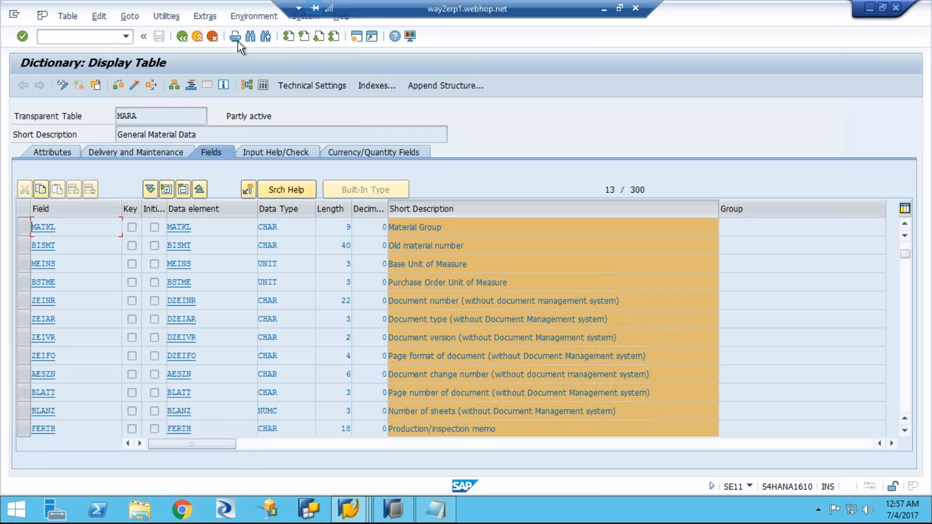
{"action": "left_click", "coordinate": [249, 36]}
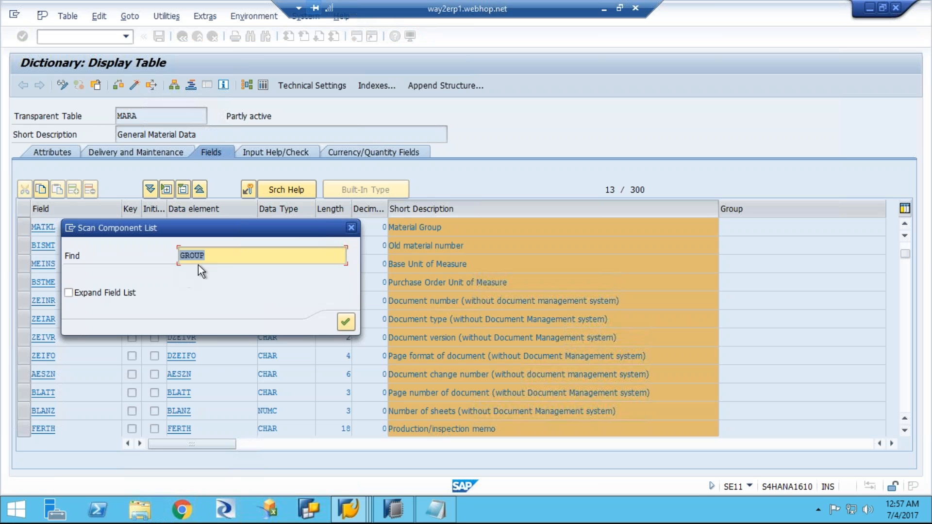
{"action": "type", "text": "Type"}
{"action": "left_click", "coordinate": [345, 322]}
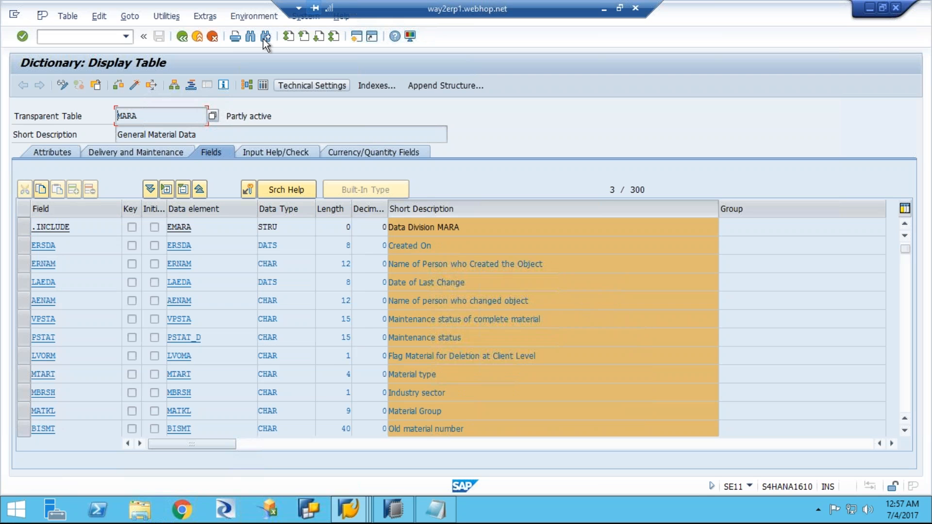
{"action": "left_click", "coordinate": [265, 39]}
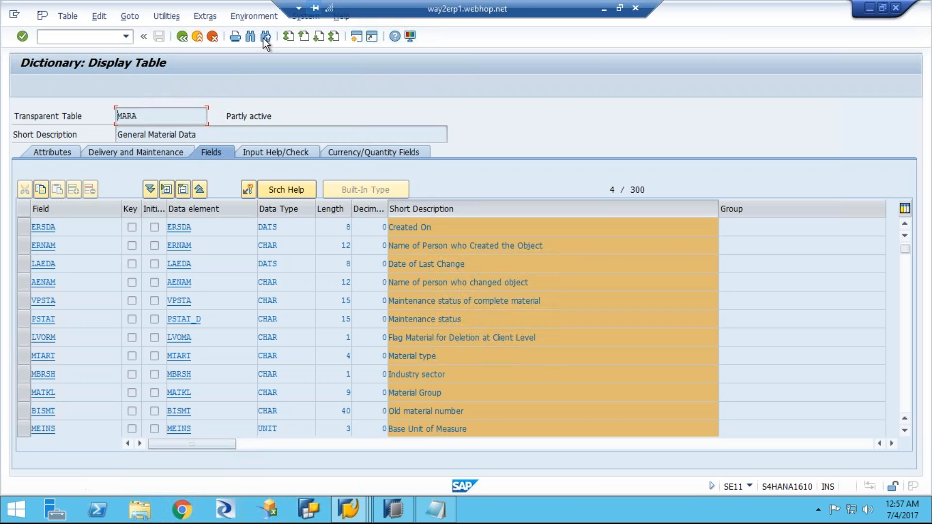
{"action": "left_click", "coordinate": [264, 39]}
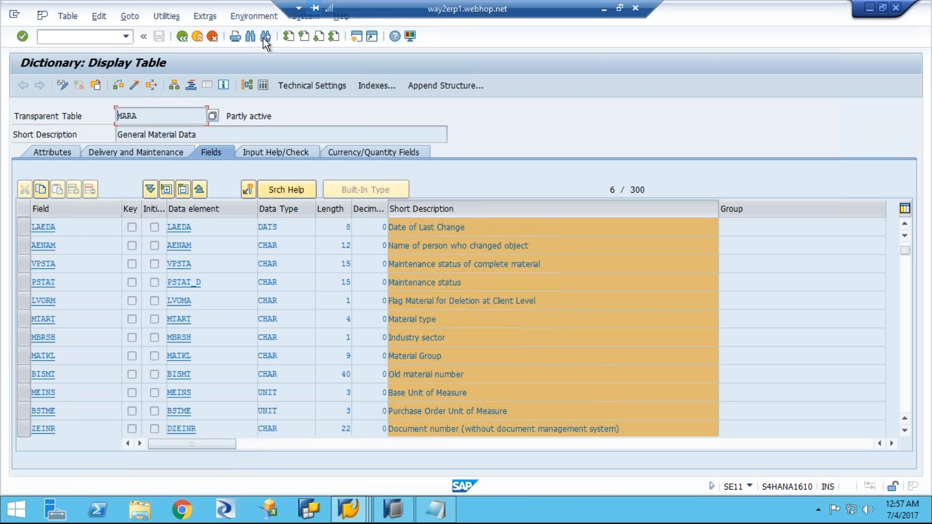
{"action": "left_click", "coordinate": [265, 39]}
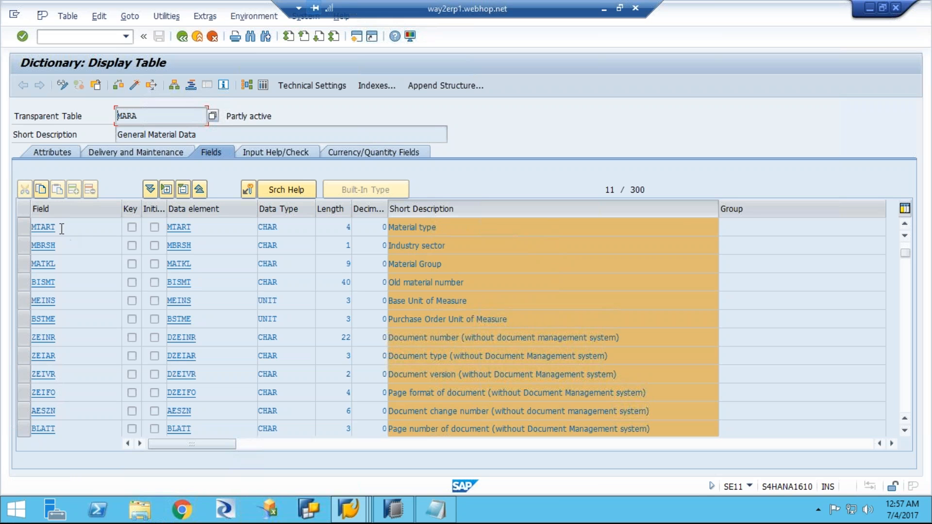
Step: Copy the field name MTART from table MARA and add it after Material Type in Notepad
{"action": "double_click", "coordinate": [27, 229]}
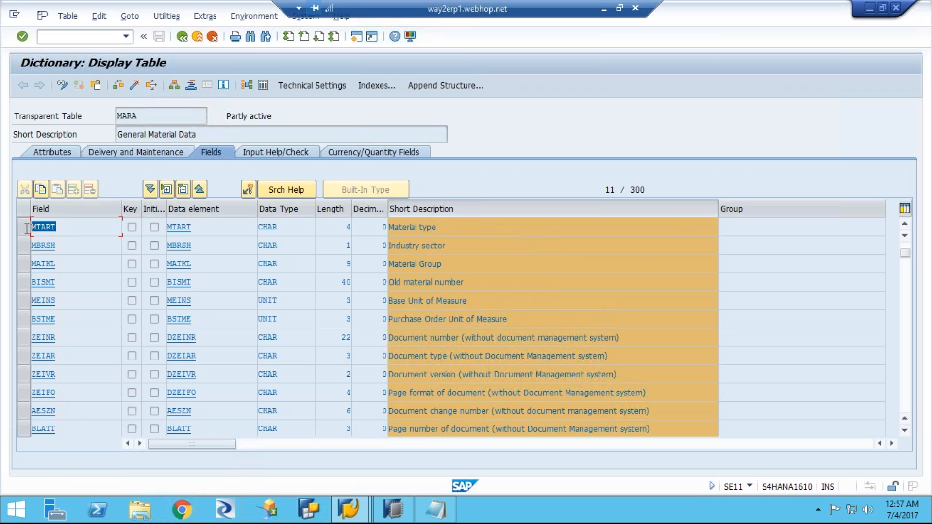
{"action": "left_click", "coordinate": [32, 229]}
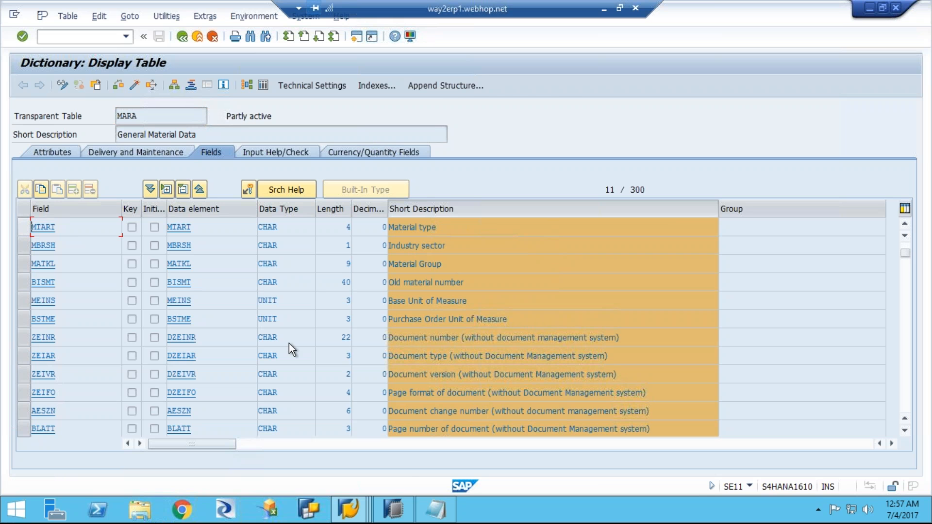
{"action": "left_click", "coordinate": [436, 510]}
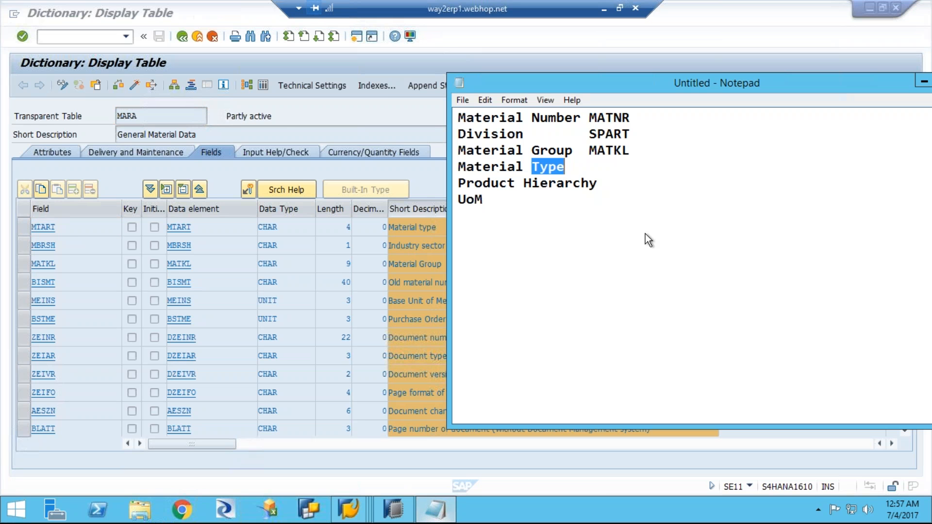
{"action": "left_click", "coordinate": [579, 170]}
{"action": "key", "text": "Tab"}
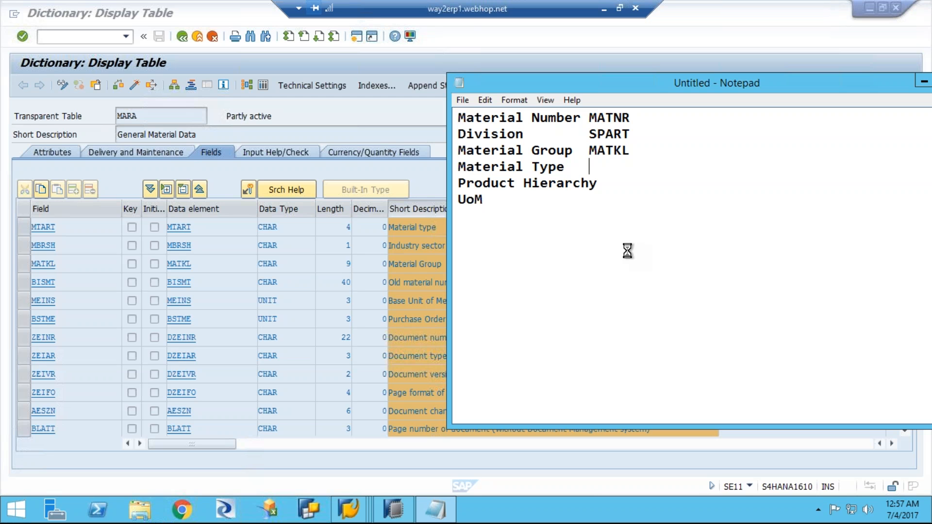
{"action": "key", "text": "ctrl+v"}
Step: Copy the word "Hierarchy" from the Notepad list and search the MARA component list for it
{"action": "left_click_drag", "start_coordinate": [524, 184], "coordinate": [596, 187]}
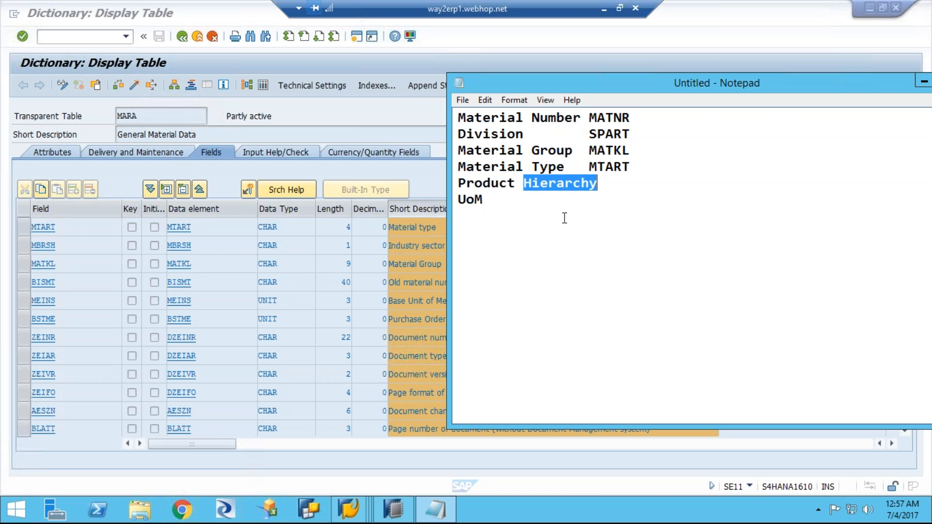
{"action": "left_click", "coordinate": [251, 37]}
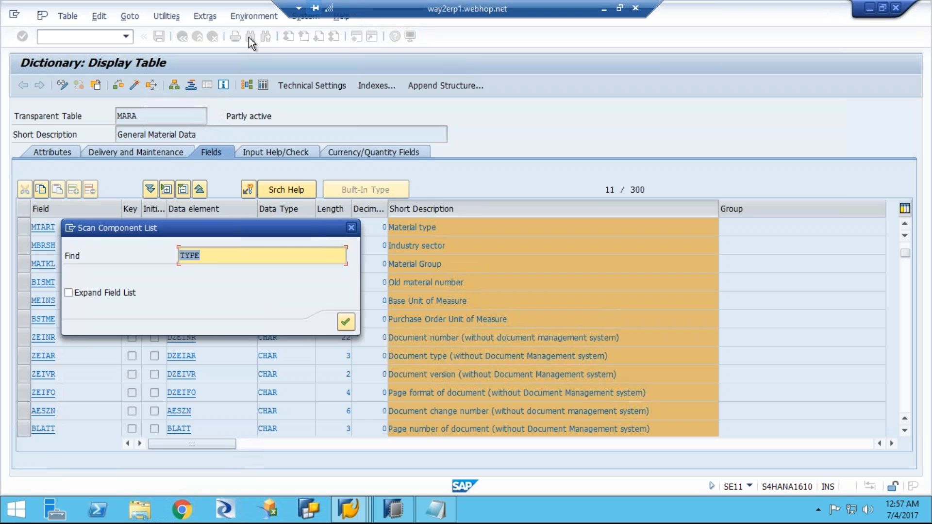
{"action": "key", "text": "ctrl+v"}
{"action": "left_click", "coordinate": [345, 321]}
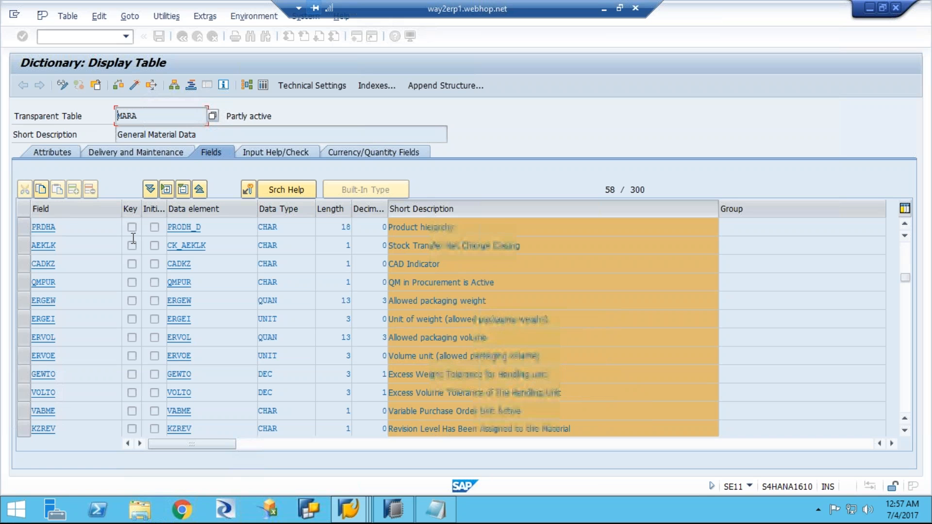
Step: Copy the field name PRDHA from table MARA and add it after Product Hierarchy in Notepad
{"action": "left_click", "coordinate": [59, 229]}
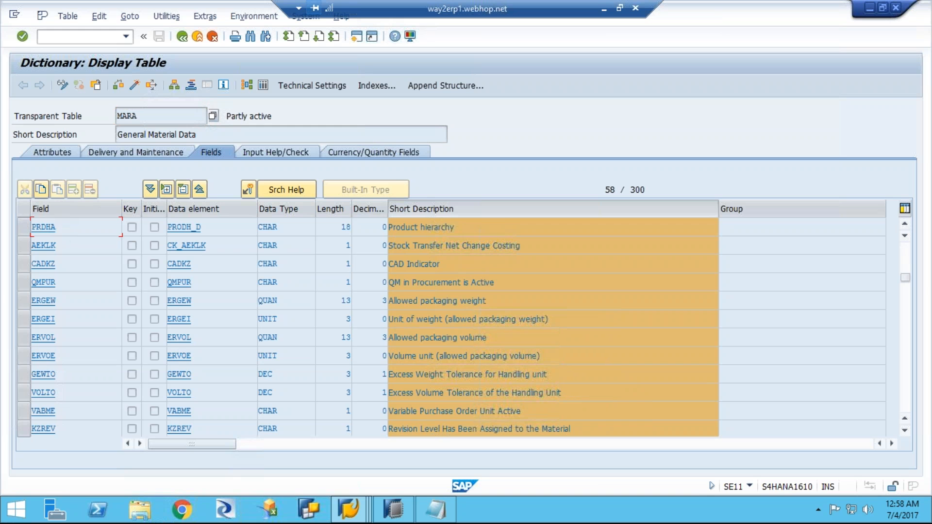
{"action": "left_click_drag", "start_coordinate": [28, 227], "coordinate": [27, 227]}
{"action": "key", "text": "ctrl+c"}
{"action": "left_click", "coordinate": [31, 228]}
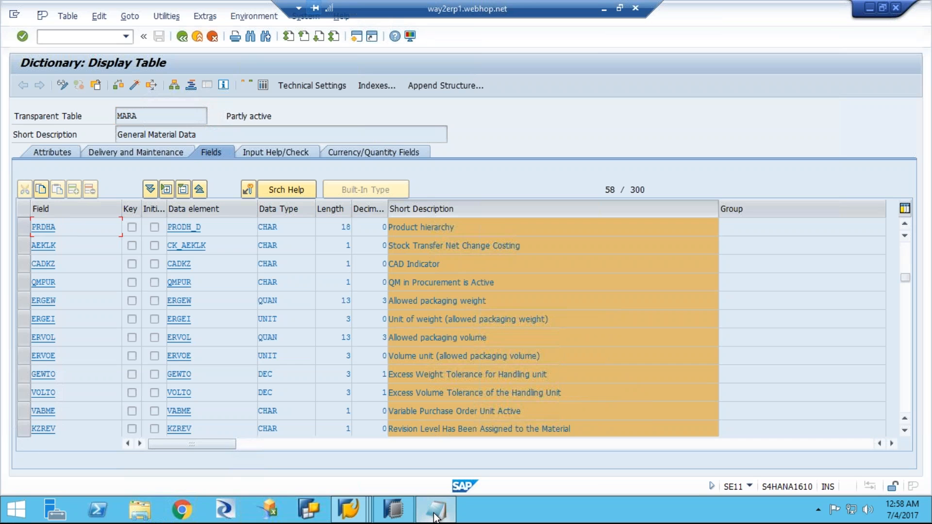
{"action": "left_click", "coordinate": [435, 510]}
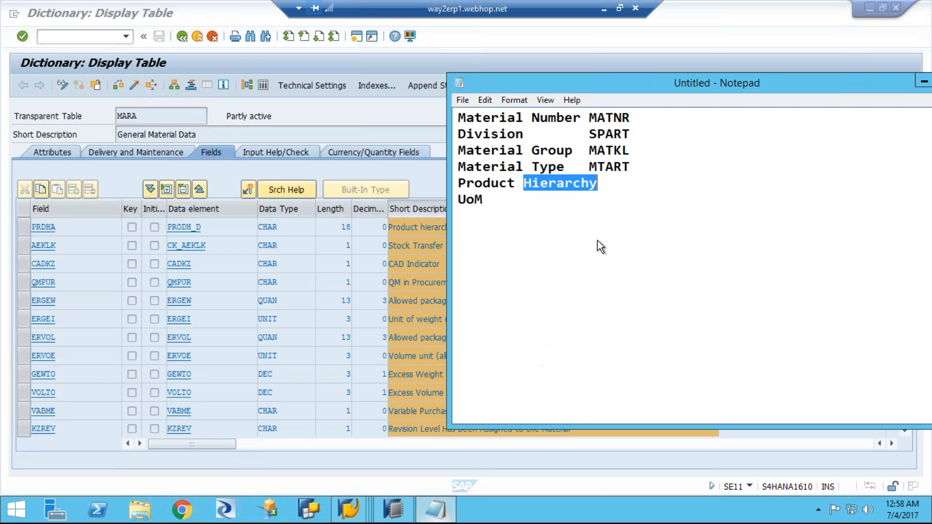
{"action": "left_click", "coordinate": [600, 189]}
{"action": "key", "text": "Tab"}
{"action": "key", "text": "ctrl+v"}
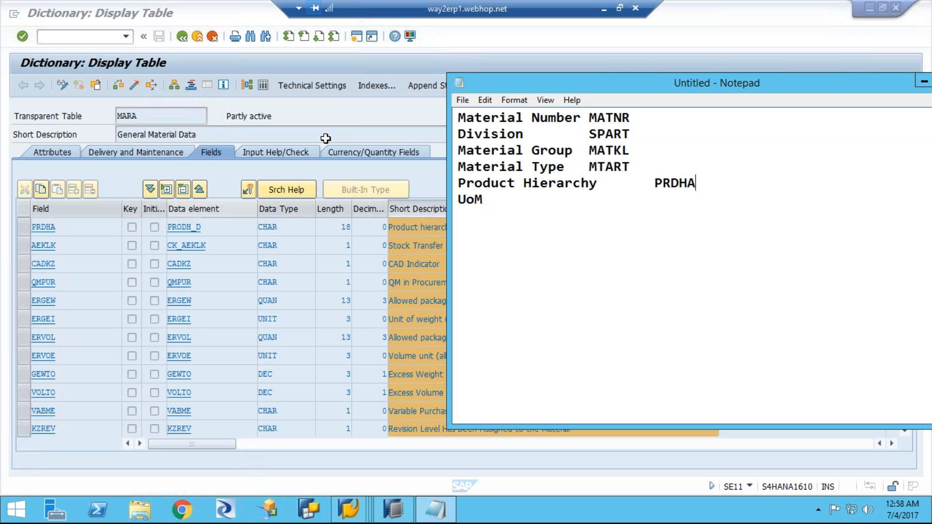
Step: Search the MARA component list for "unit" to find the base unit of measure field
{"action": "left_click", "coordinate": [326, 112]}
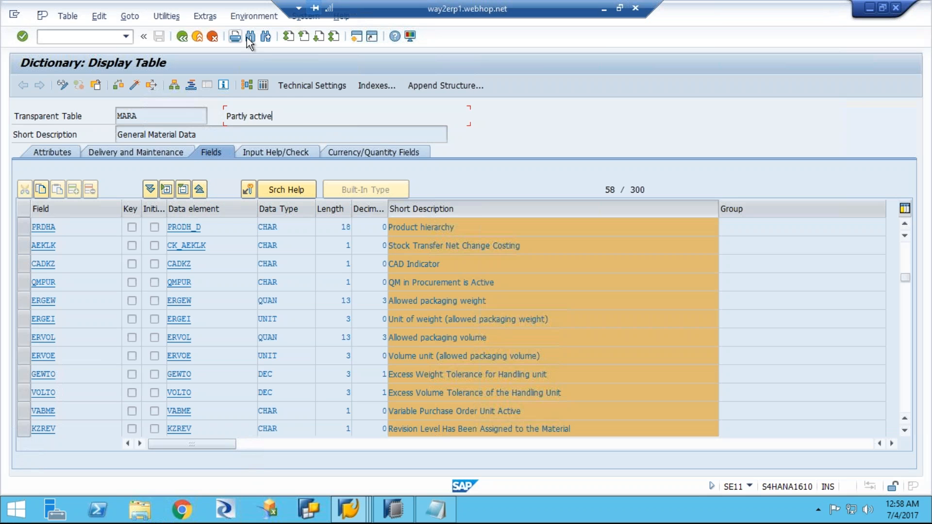
{"action": "left_click", "coordinate": [249, 37]}
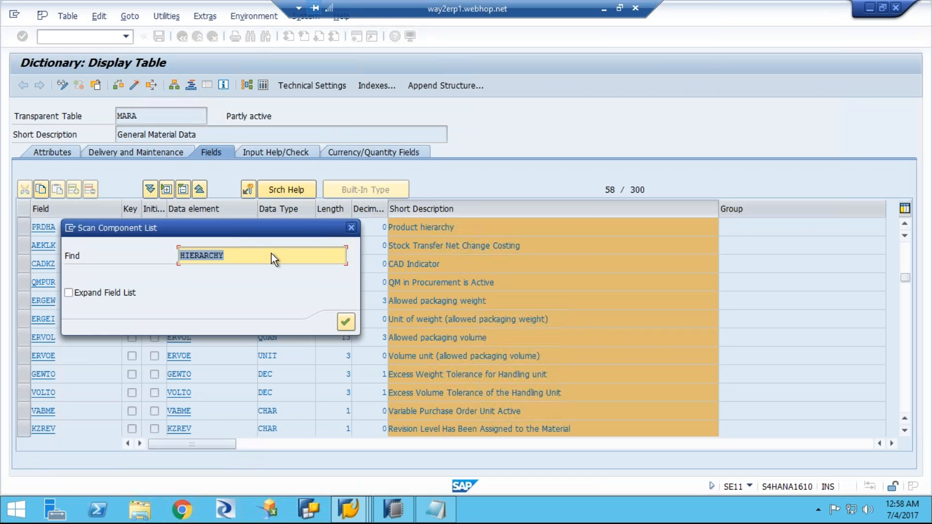
{"action": "type", "text": "unit"}
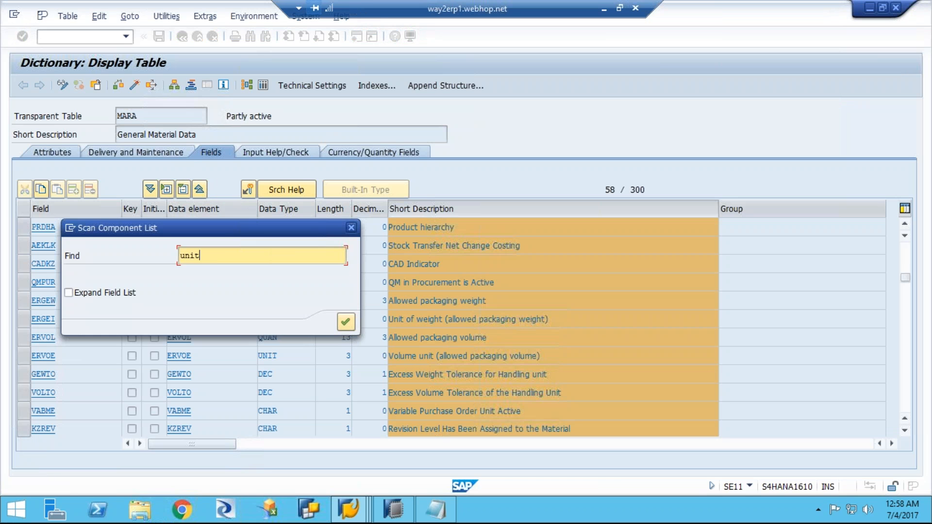
{"action": "key", "text": "Return"}
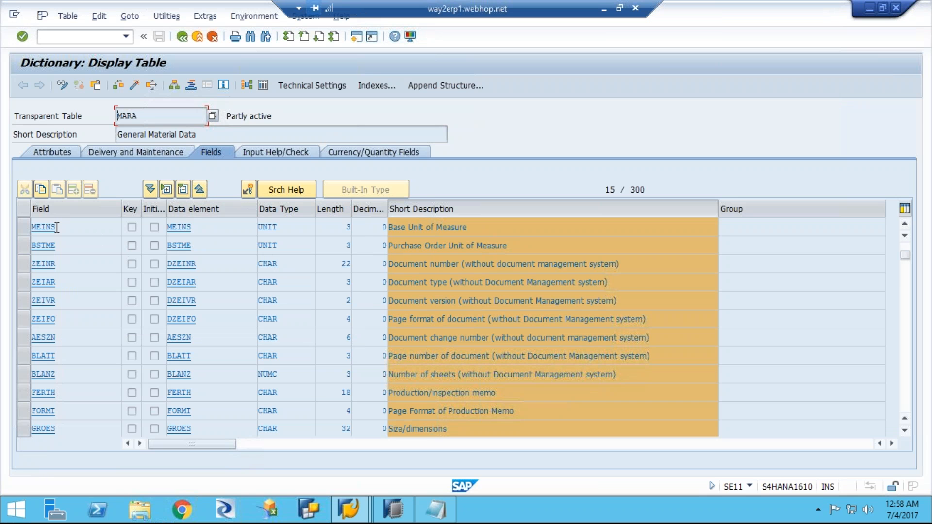
Step: Copy the field name MEINS from table MARA and add it after UoM in Notepad
{"action": "left_click_drag", "start_coordinate": [57, 227], "coordinate": [20, 226]}
{"action": "key", "text": "ctrl+c"}
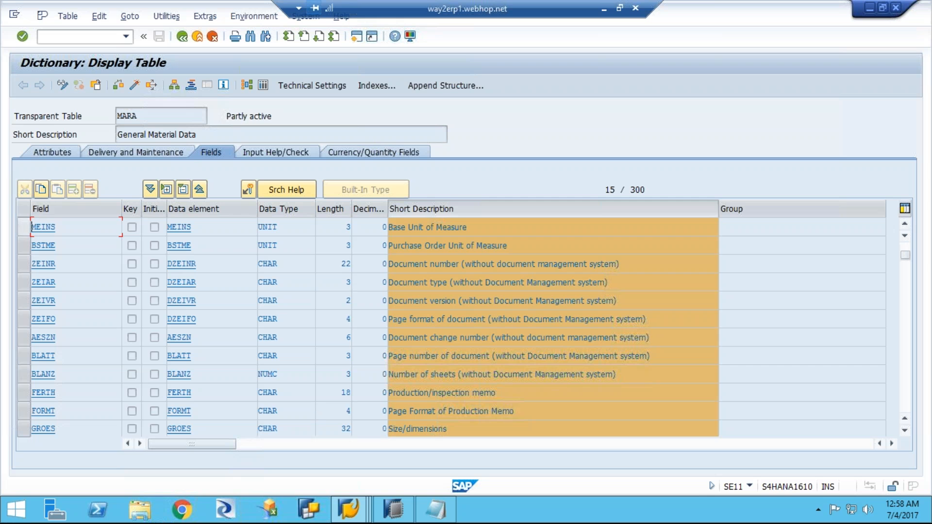
{"action": "left_click", "coordinate": [438, 517]}
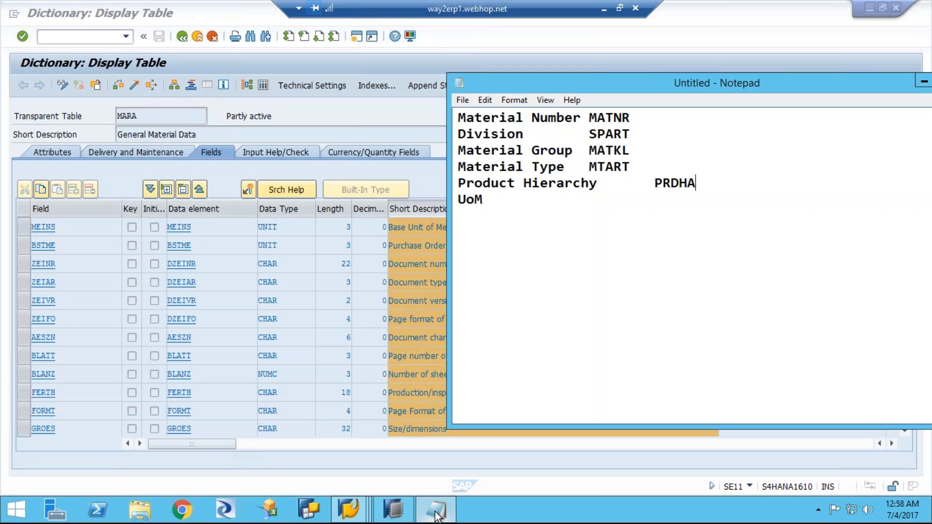
{"action": "left_click", "coordinate": [496, 211]}
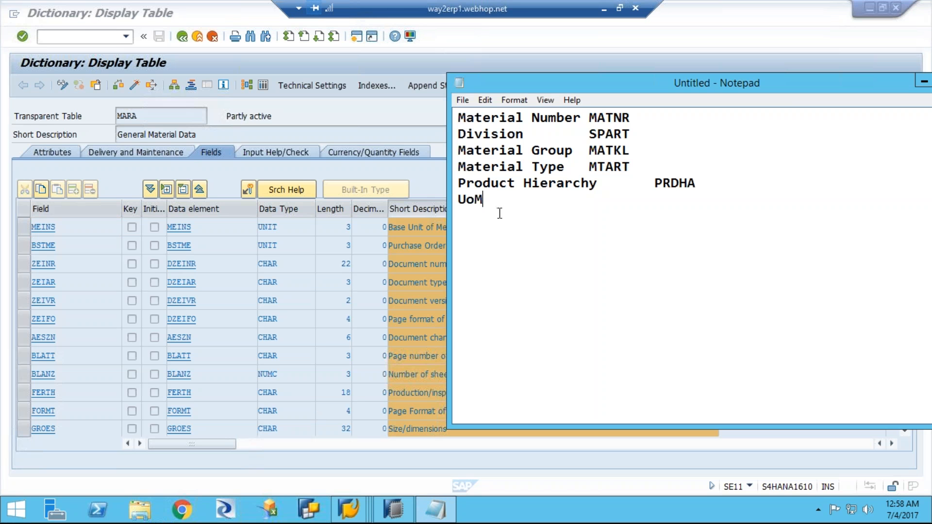
{"action": "key", "text": "Tab"}
{"action": "key", "text": "Tab"}
{"action": "type", "text": "MEINS"}
Step: Check the length of the Base Unit of Measure field and open the data browser selection screen for table MARA
{"action": "left_click", "coordinate": [341, 226]}
{"action": "double_click", "coordinate": [348, 226]}
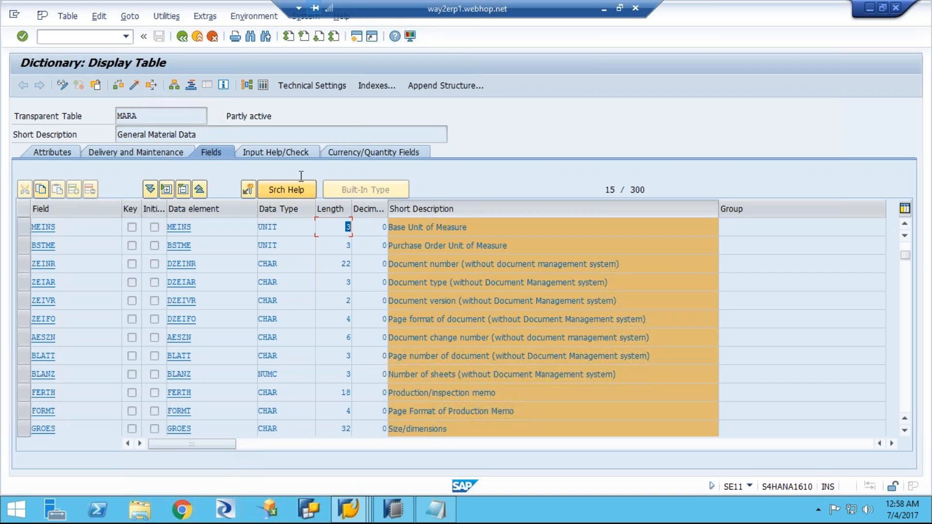
{"action": "left_click", "coordinate": [434, 513]}
{"action": "left_click", "coordinate": [263, 86]}
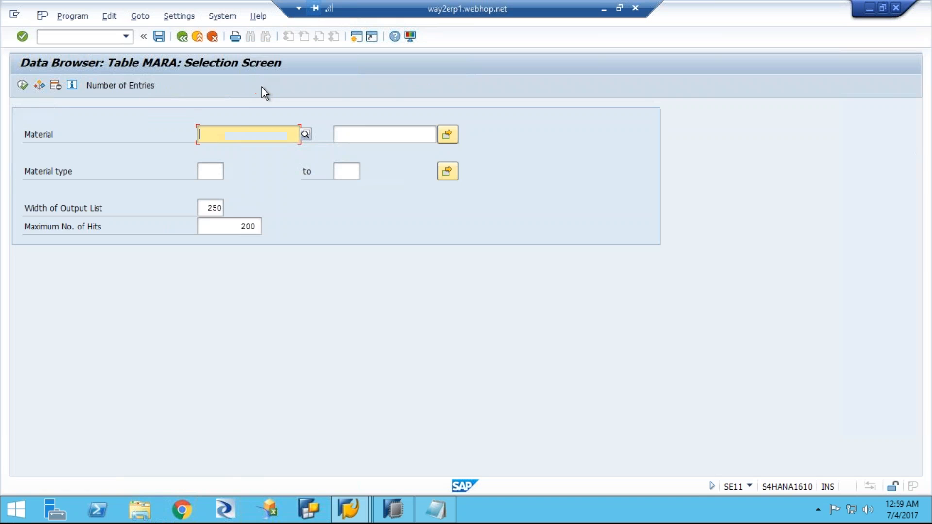
Step: Display the entries of table MARA and examine its columns through to the material descriptions
{"action": "left_click", "coordinate": [23, 86]}
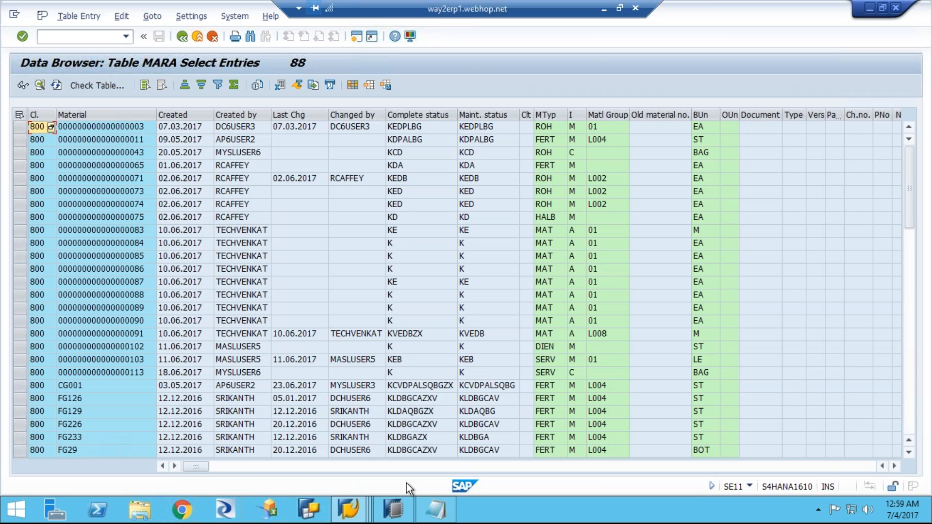
{"action": "left_click_drag", "start_coordinate": [193, 465], "coordinate": [279, 470]}
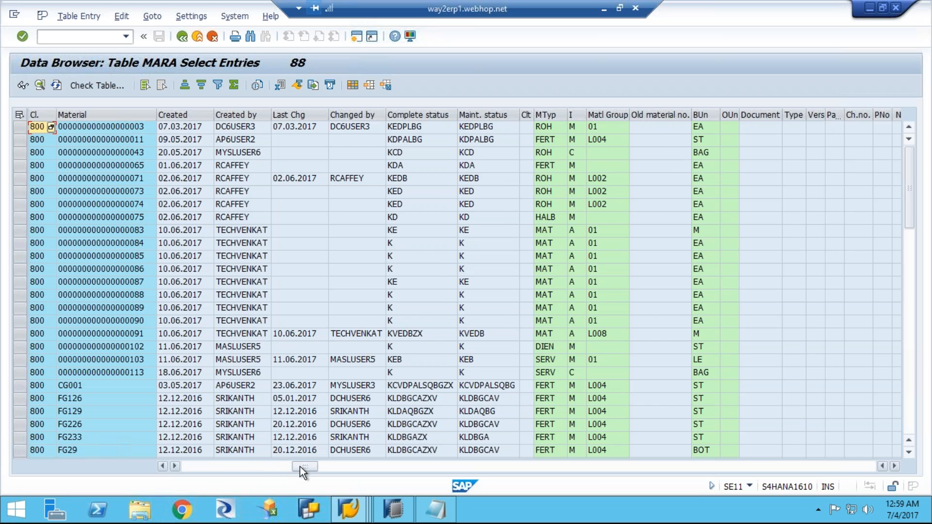
{"action": "left_click_drag", "start_coordinate": [450, 473], "coordinate": [846, 466]}
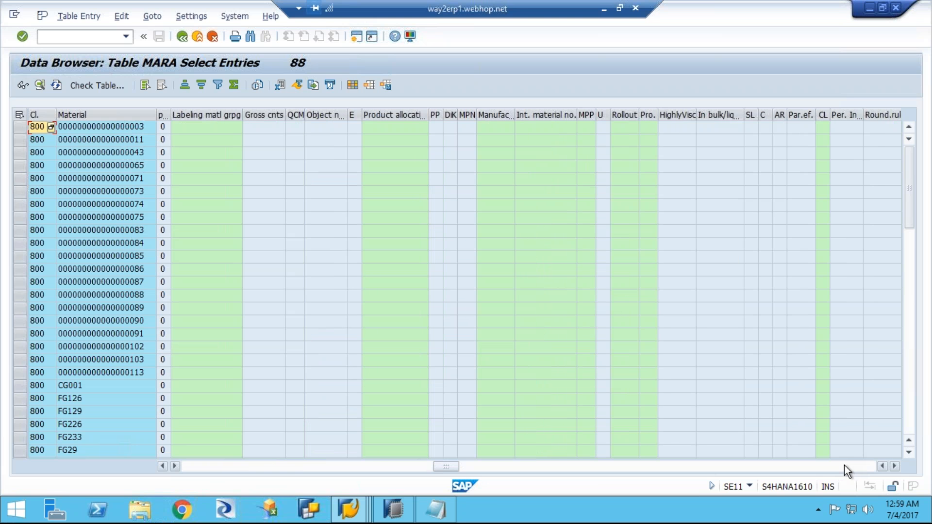
{"action": "left_click", "coordinate": [847, 466]}
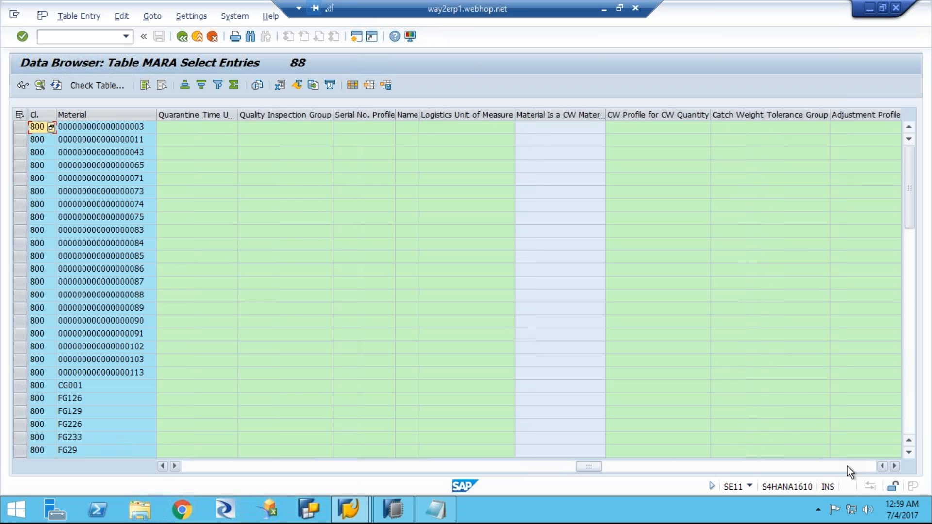
{"action": "left_click", "coordinate": [847, 466]}
{"action": "left_click", "coordinate": [849, 466]}
{"action": "left_click", "coordinate": [849, 466]}
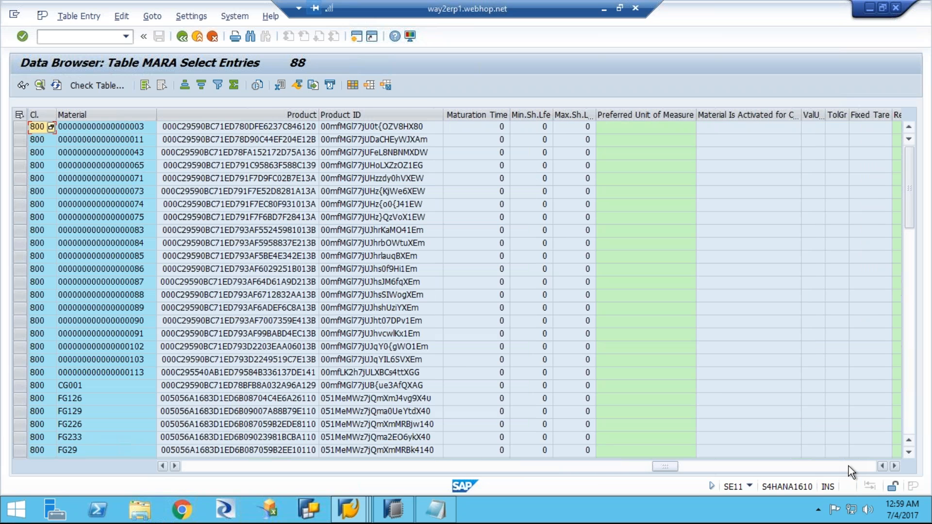
{"action": "left_click", "coordinate": [849, 466]}
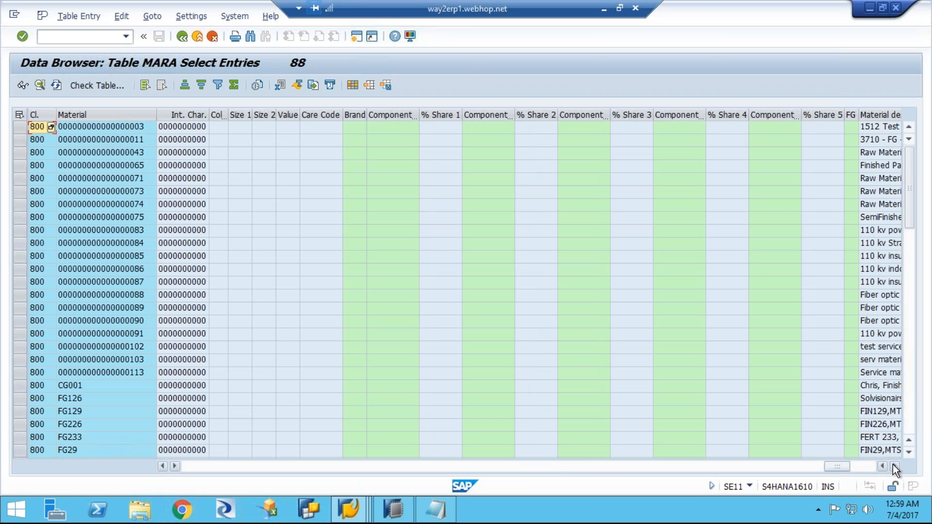
{"action": "left_click_drag", "start_coordinate": [841, 468], "coordinate": [864, 465]}
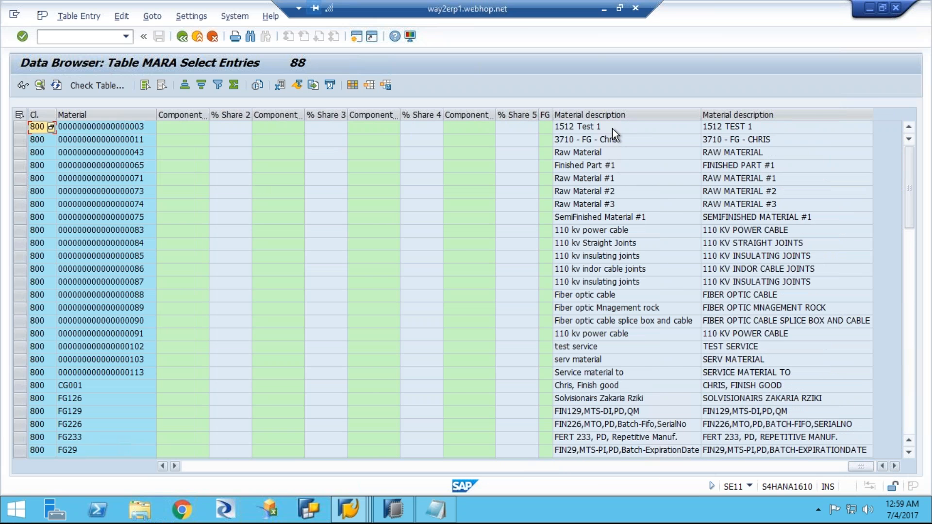
{"action": "scroll", "coordinate": [613, 128], "scroll_direction": "left", "scroll_amount": 5}
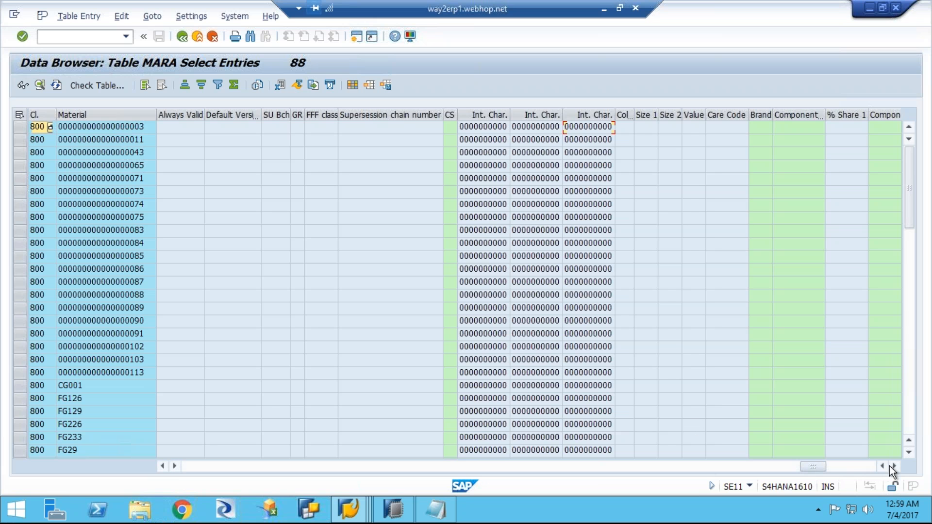
{"action": "left_click_drag", "start_coordinate": [823, 468], "coordinate": [875, 462]}
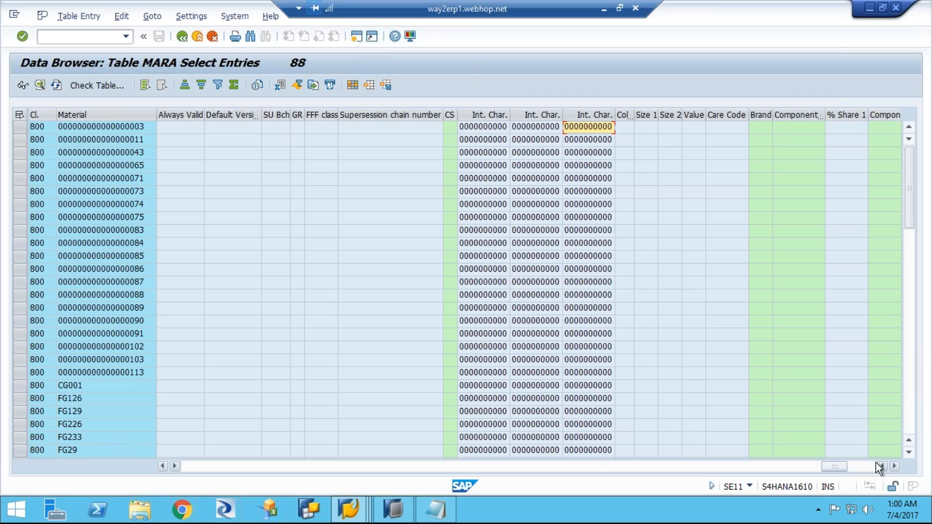
Step: Return to the ABAP Dictionary initial screen and display database table MAKT
{"action": "left_click", "coordinate": [182, 38]}
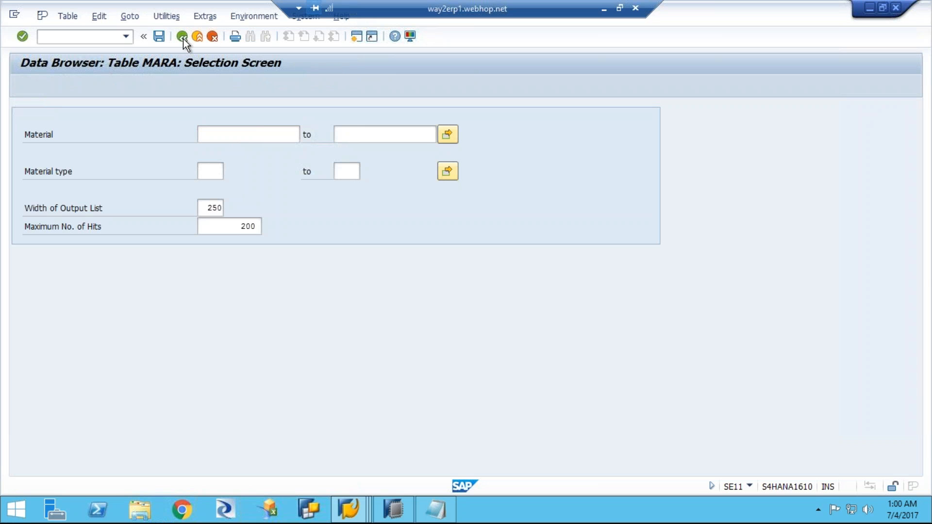
{"action": "left_click", "coordinate": [183, 38]}
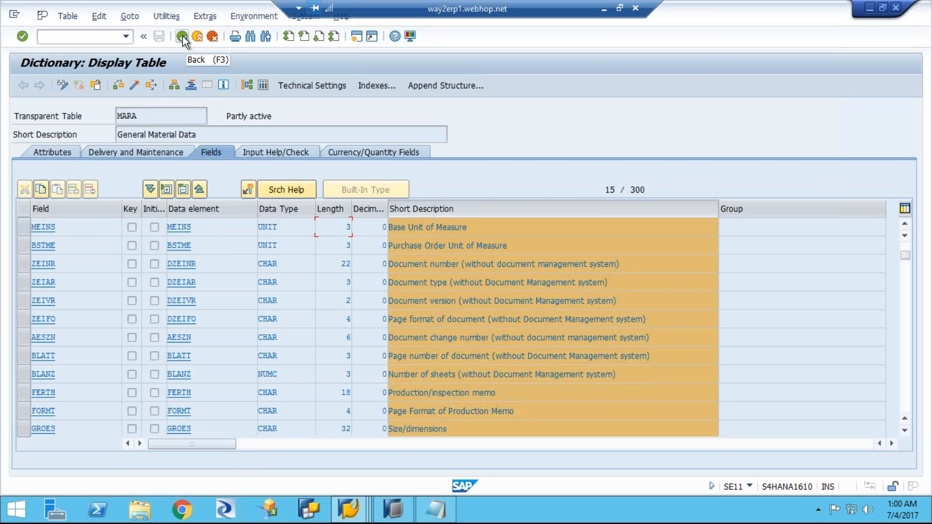
{"action": "key", "text": "F3"}
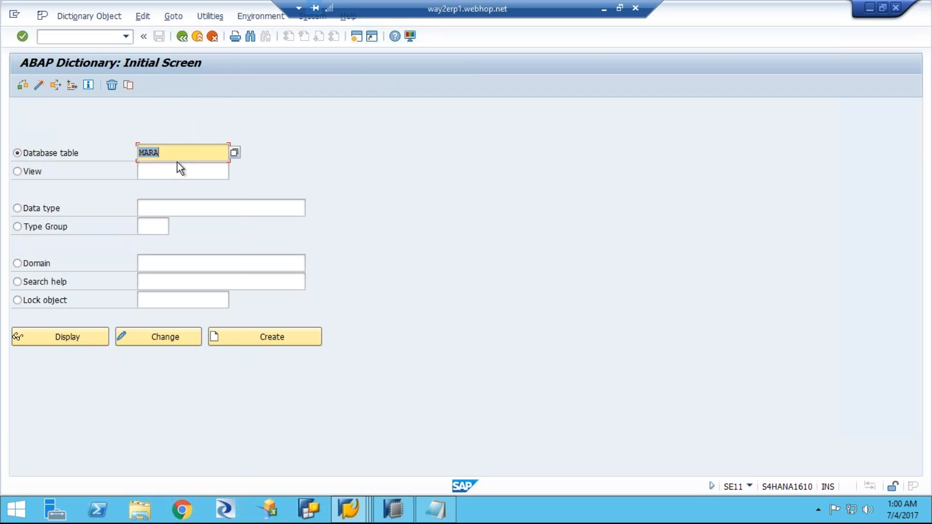
{"action": "type", "text": "makt"}
{"action": "left_click", "coordinate": [75, 336]}
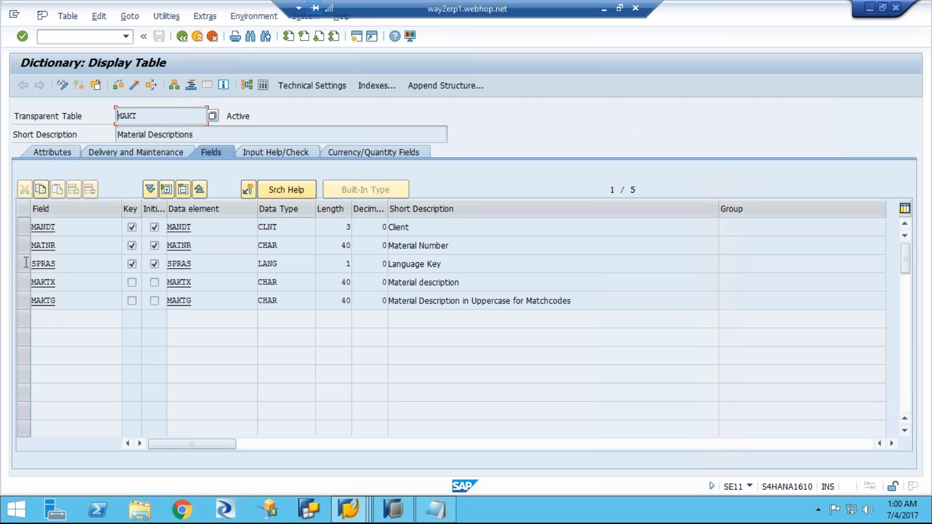
Step: Copy the field name MAKTX from table MAKT and add it in Notepad on a new "Material Desc" line
{"action": "left_click", "coordinate": [63, 263]}
{"action": "left_click_drag", "start_coordinate": [58, 270], "coordinate": [25, 283]}
{"action": "left_click", "coordinate": [62, 283]}
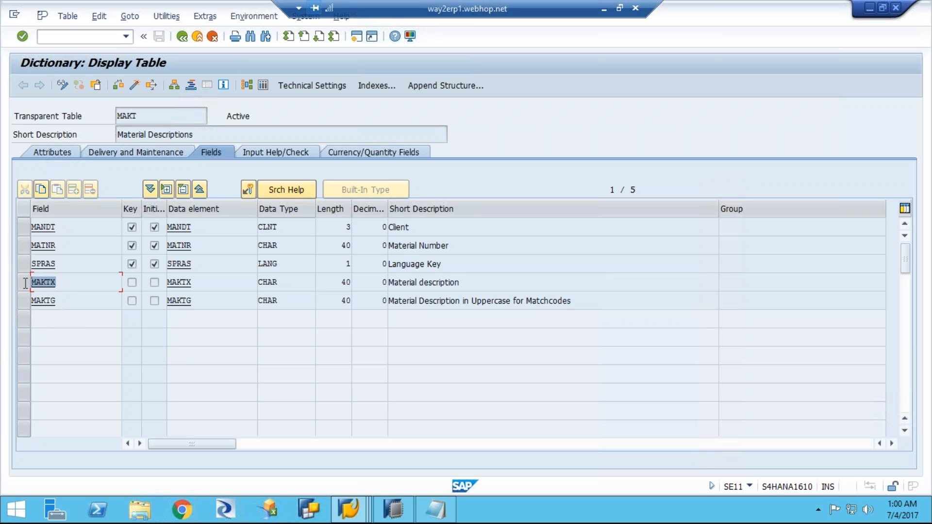
{"action": "key", "text": "ctrl+c"}
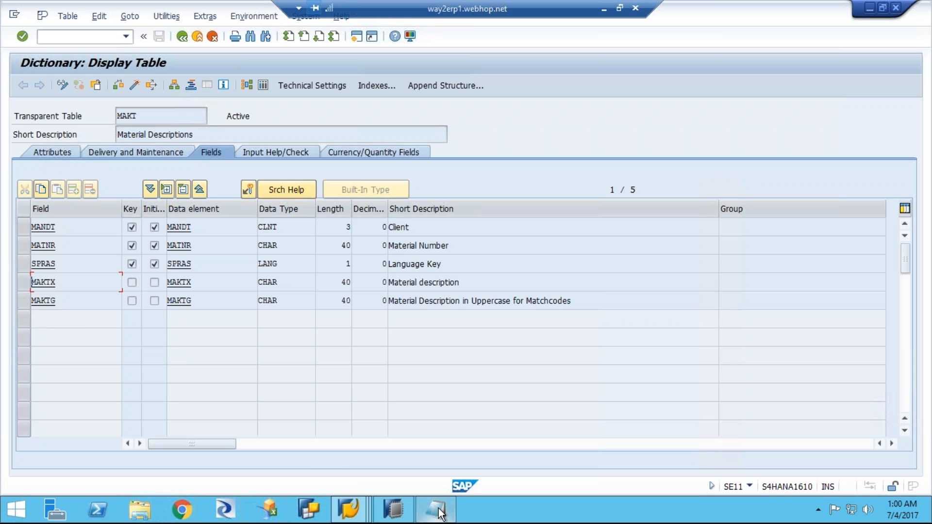
{"action": "key", "text": "alt+Tab"}
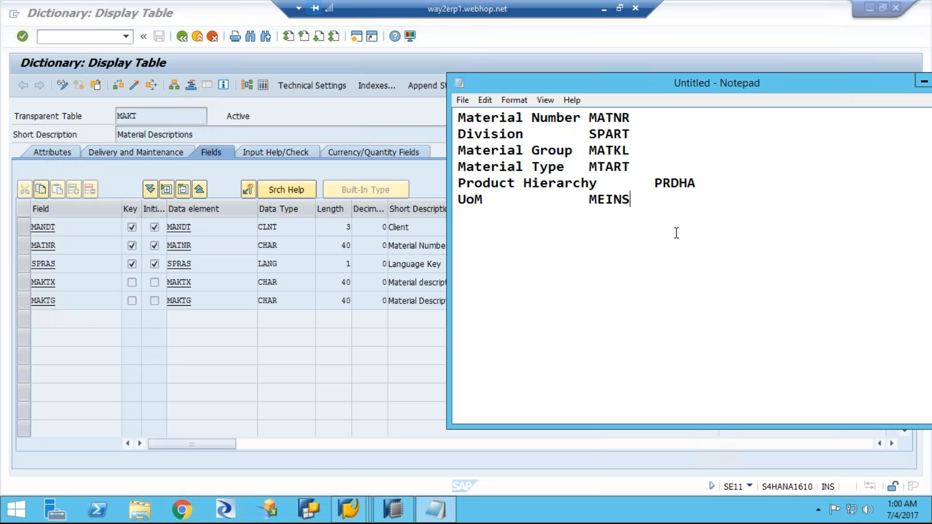
{"action": "key", "text": "Return"}
{"action": "type", "text": "Material Desc"}
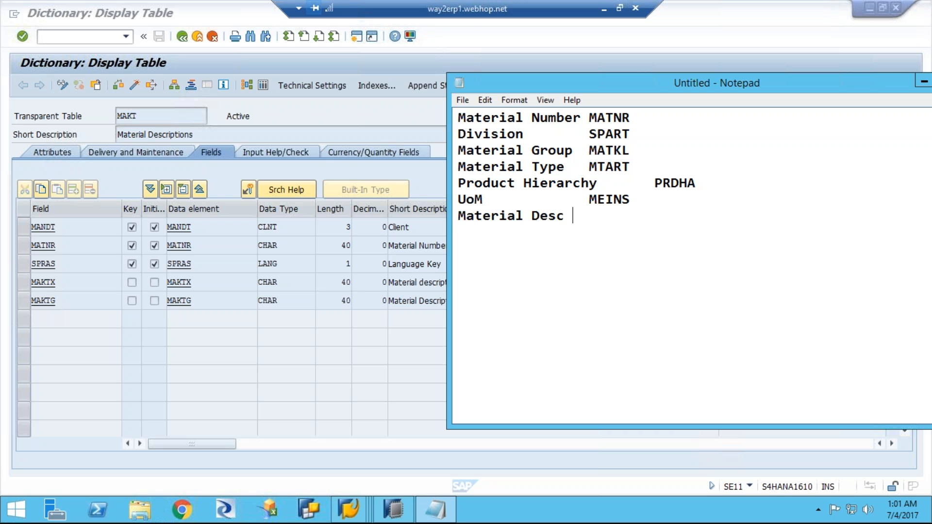
{"action": "key", "text": "ctrl+v"}
Step: Select the field name SPRAS in table MAKT and check the short descriptions against the Notepad list
{"action": "left_click", "coordinate": [58, 264]}
{"action": "left_click_drag", "start_coordinate": [56, 264], "coordinate": [9, 262]}
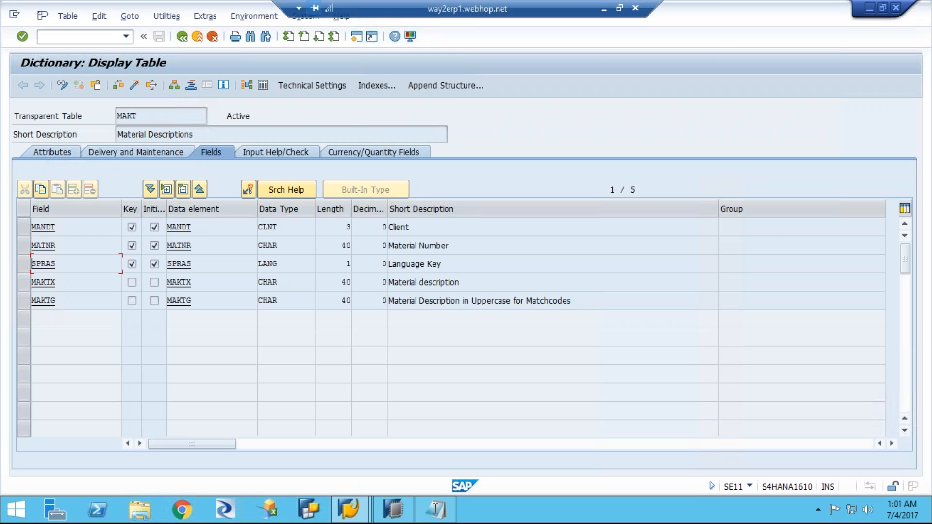
{"action": "left_click", "coordinate": [432, 505]}
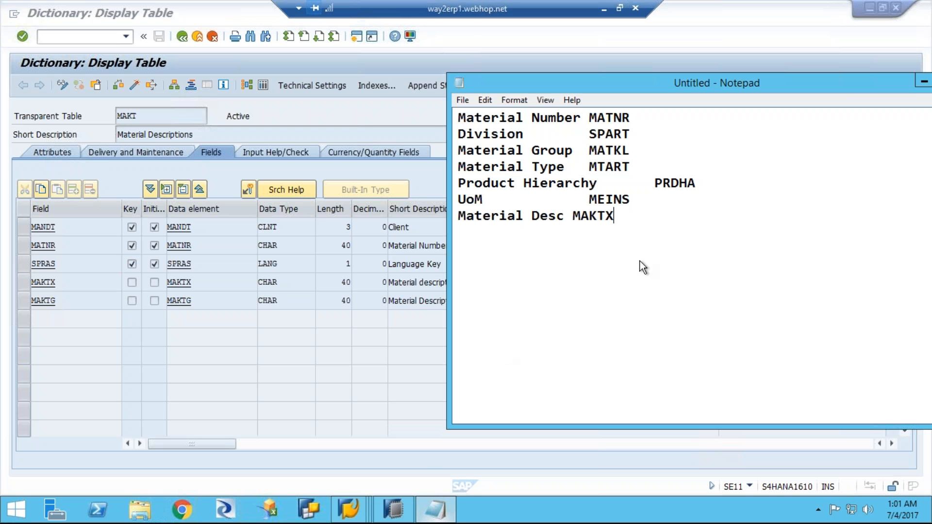
{"action": "key", "text": "alt+Tab"}
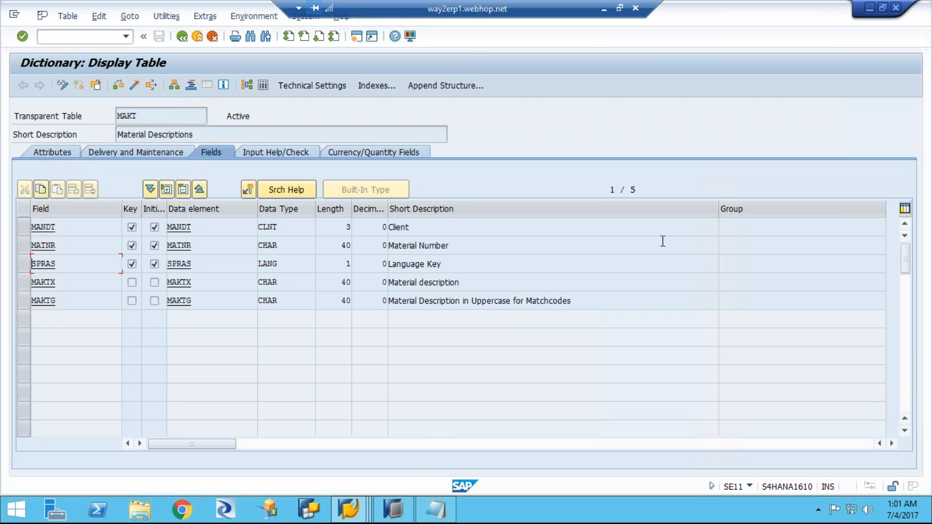
{"action": "left_click", "coordinate": [662, 210]}
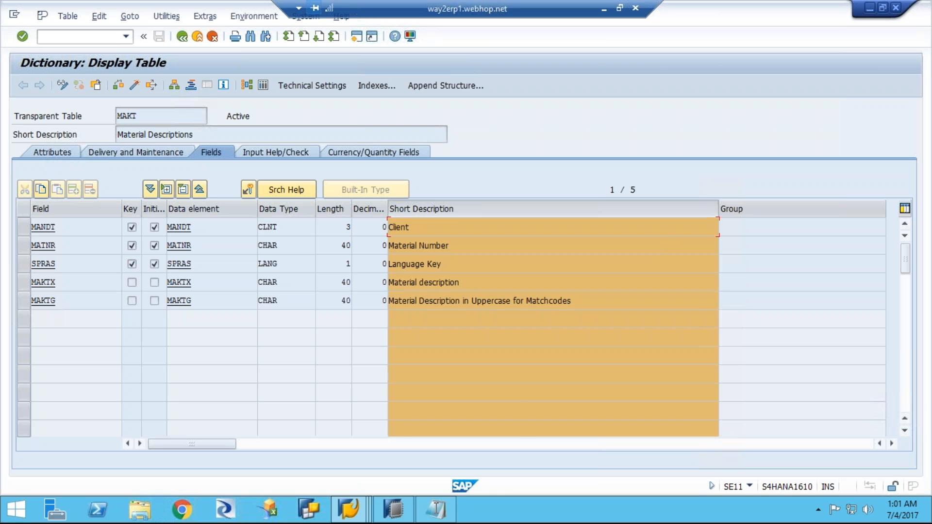
{"action": "mouse_move", "coordinate": [435, 510]}
{"action": "left_click", "coordinate": [441, 446]}
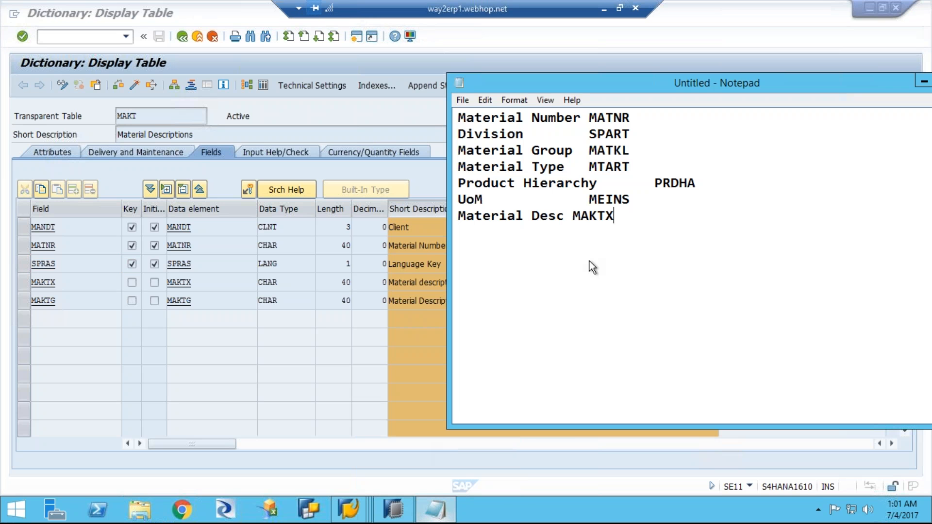
{"action": "key", "text": "alt+Tab"}
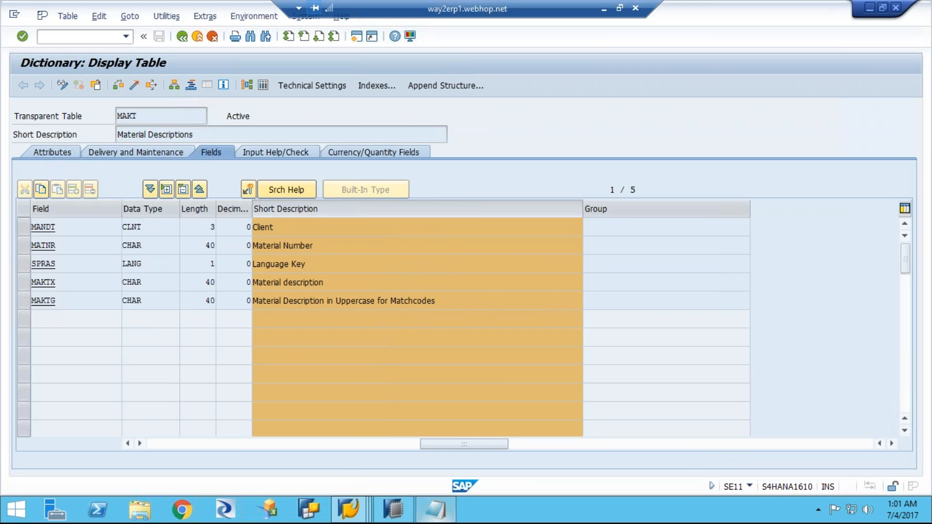
Step: Add a "Lang key" line with the field name SPRAS below Material Desc in Notepad
{"action": "left_click", "coordinate": [436, 510]}
{"action": "left_click", "coordinate": [532, 267]}
{"action": "left_click", "coordinate": [626, 217]}
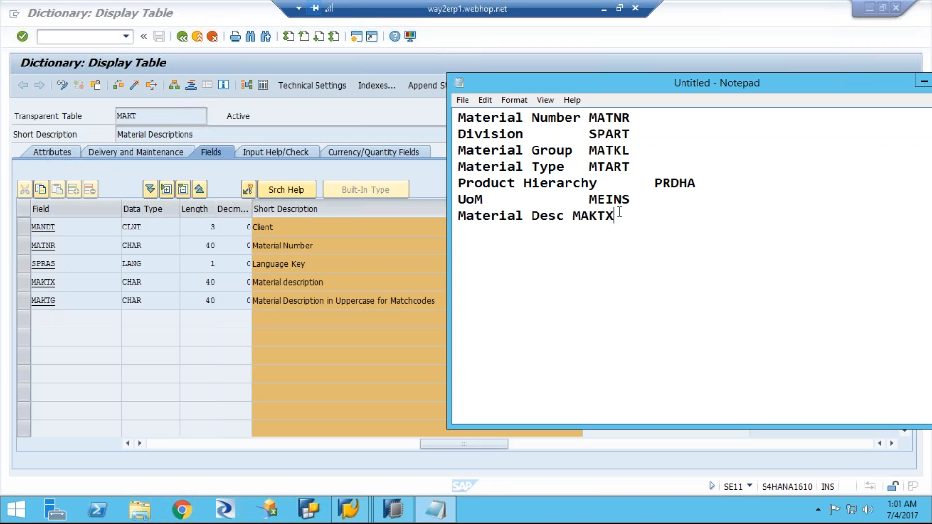
{"action": "key", "text": "Return"}
{"action": "type", "text": "Lang key"}
{"action": "key", "text": "Tab"}
{"action": "type", "text": "SPRAS"}
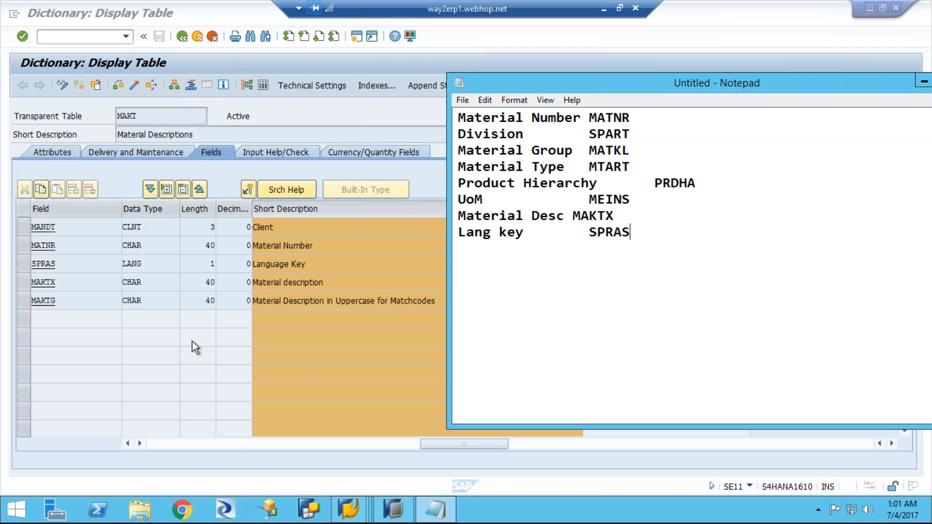
Step: Note the source tables as "mara and makt" below the field list in Notepad, separated by a blank line
{"action": "key", "text": "Return"}
{"action": "key", "text": "Return"}
{"action": "type", "text": "mara and makt"}
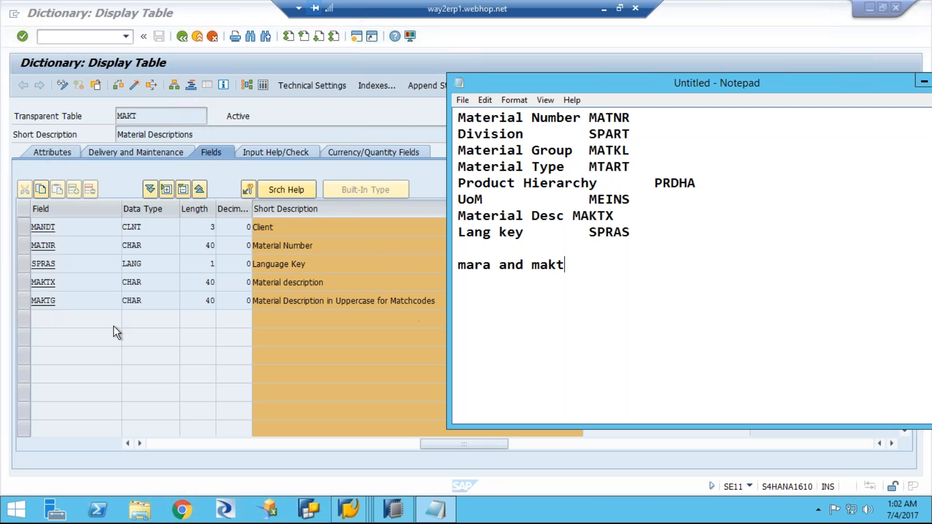
Step: Switch back to the SAP table display and leave it for the SAP Easy Access screen with /n
{"action": "left_click", "coordinate": [146, 327]}
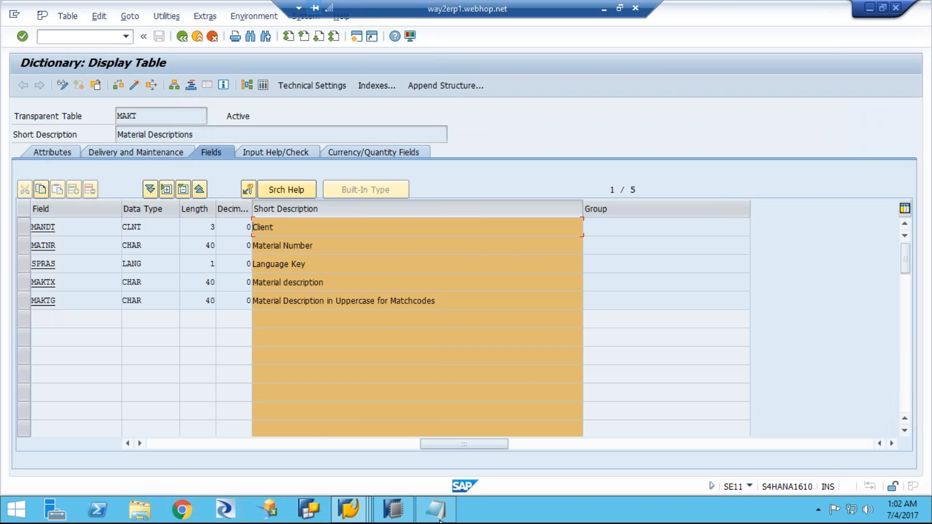
{"action": "left_click", "coordinate": [397, 516]}
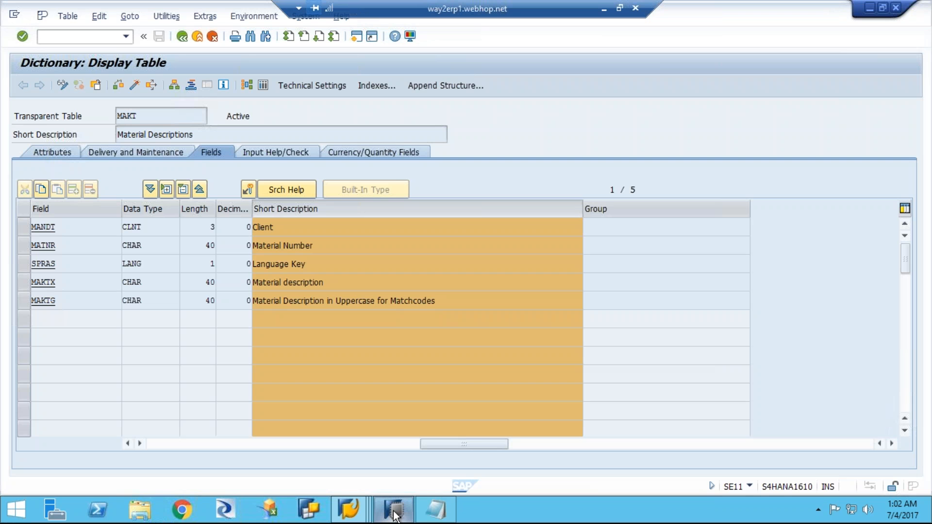
{"action": "left_click", "coordinate": [347, 513]}
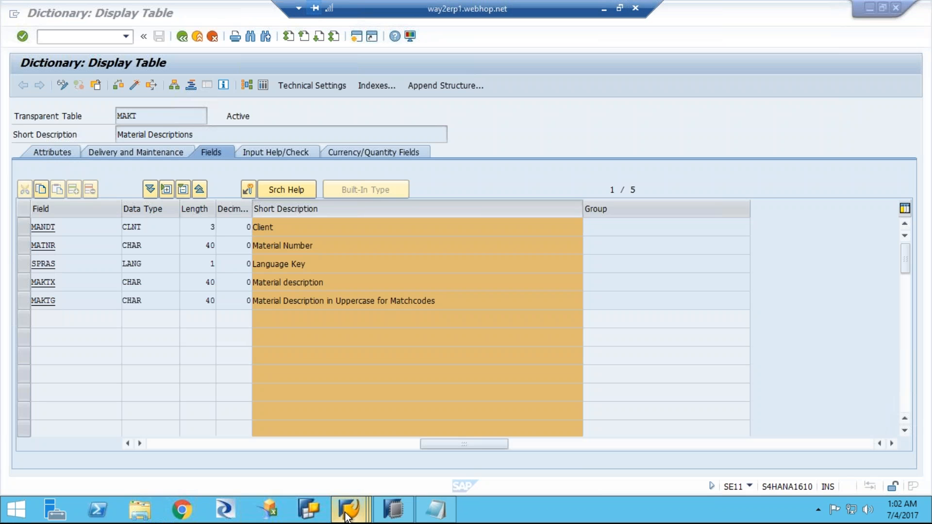
{"action": "left_click", "coordinate": [346, 513]}
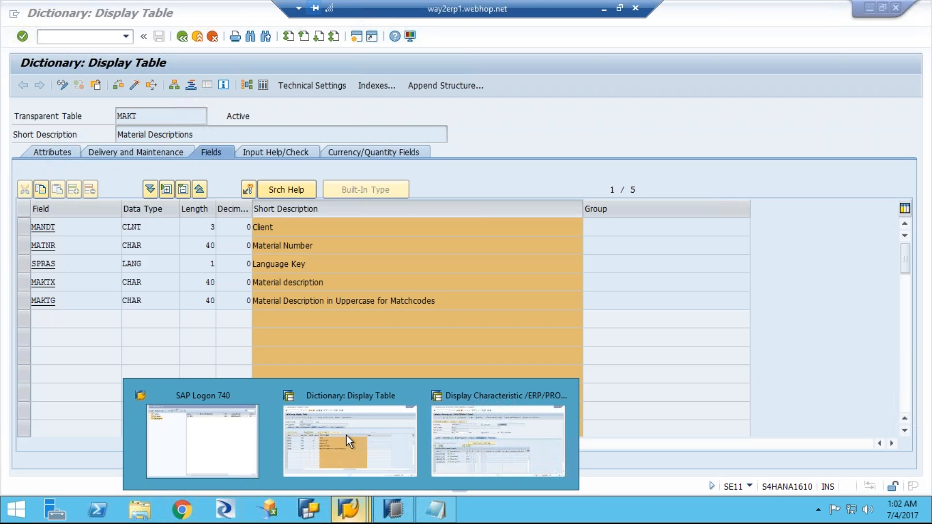
{"action": "left_click", "coordinate": [347, 435]}
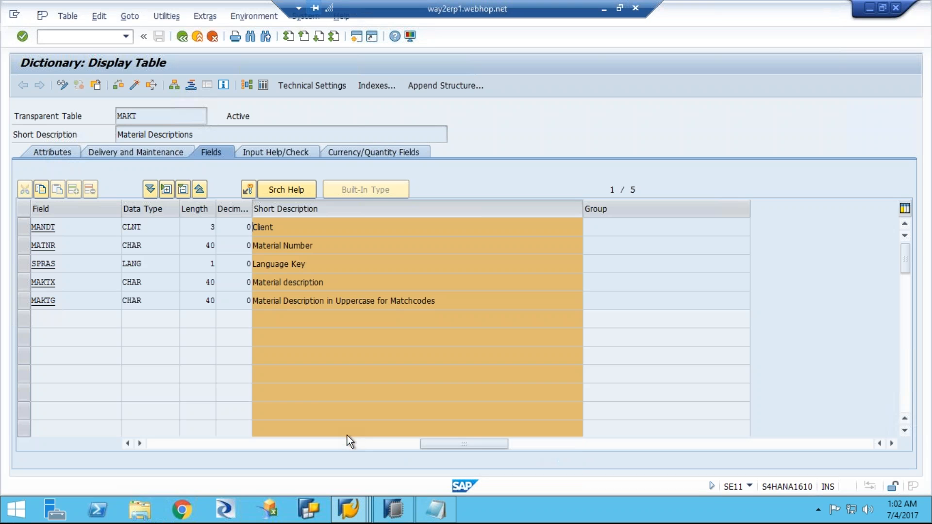
{"action": "left_click", "coordinate": [88, 37]}
{"action": "type", "text": "/n"}
{"action": "key", "text": "Return"}
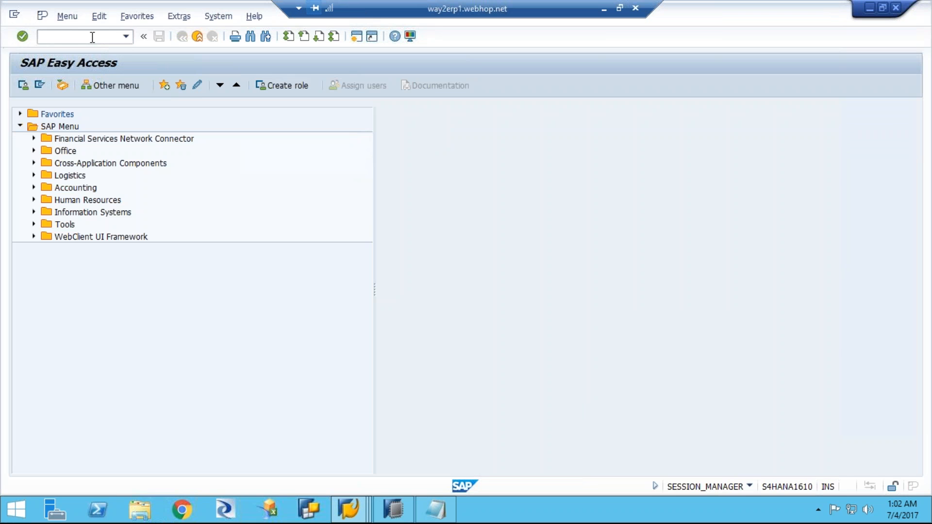
Step: Open the Data Warehousing Workbench with transaction rsa1 and acknowledge the information message
{"action": "left_click", "coordinate": [94, 37]}
{"action": "type", "text": "rrsa1"}
{"action": "key", "text": "BackSpace"}
{"action": "key", "text": "BackSpace"}
{"action": "key", "text": "BackSpace"}
{"action": "key", "text": "BackSpace"}
{"action": "key", "text": "BackSpace"}
{"action": "type", "text": "rsa1"}
{"action": "key", "text": "Return"}
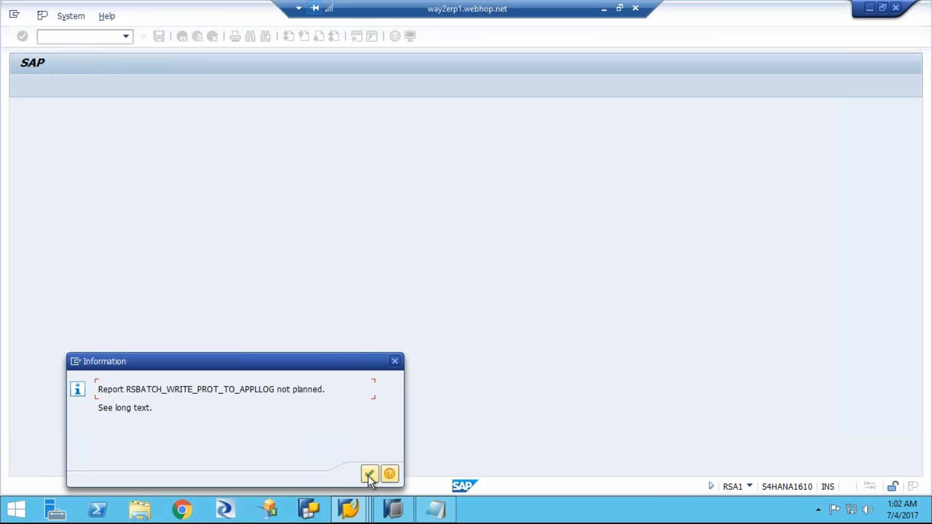
{"action": "left_click", "coordinate": [368, 476]}
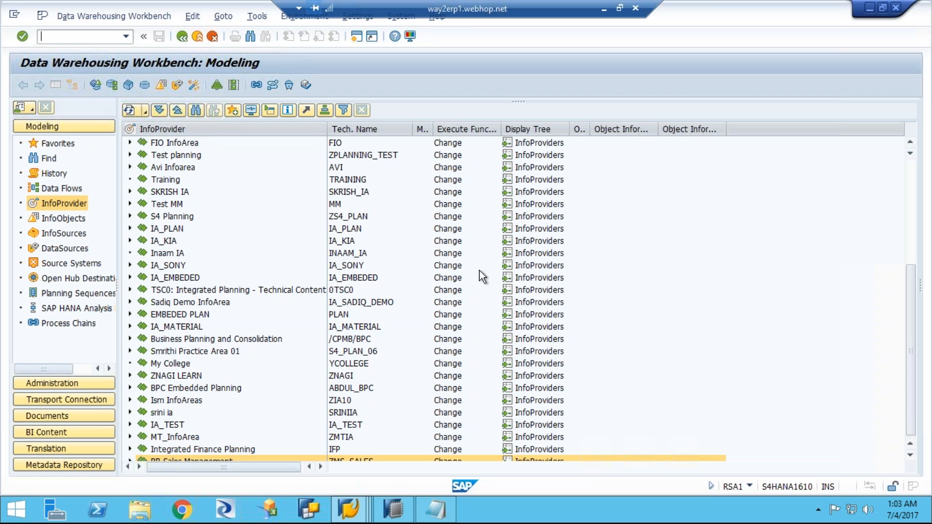
Step: Start a new InfoArea in the InfoProvider tree with the technical name SAP_BPC_TRN
{"action": "right_click", "coordinate": [168, 131]}
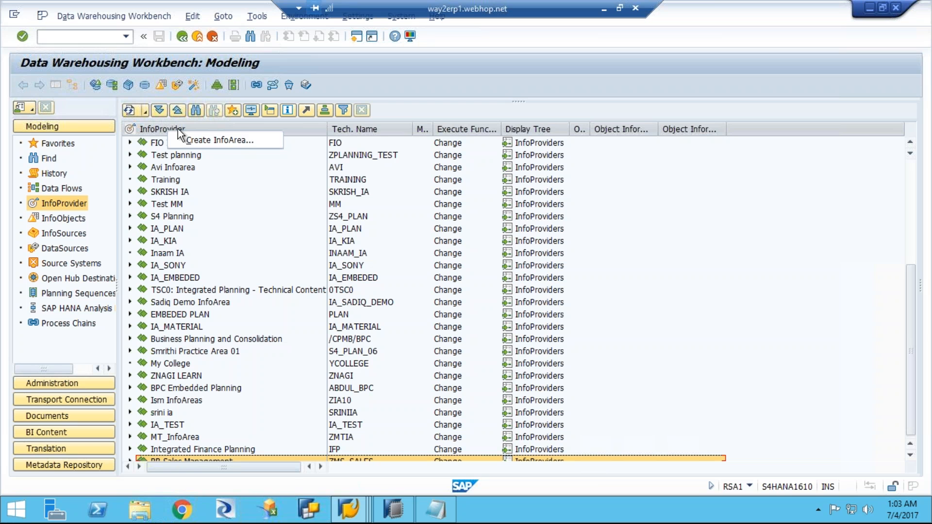
{"action": "left_click", "coordinate": [232, 141]}
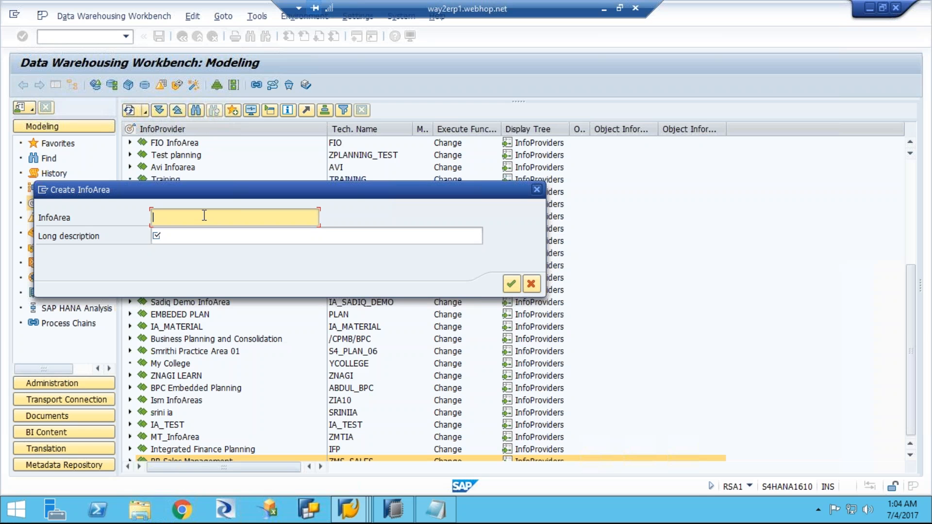
{"action": "type", "text": "SAP_BPC_TRN"}
Step: Give the InfoArea the long description "SAP BPC Embedded Training", confirm it and accept the proposed new task for the TEST request
{"action": "left_click", "coordinate": [203, 235]}
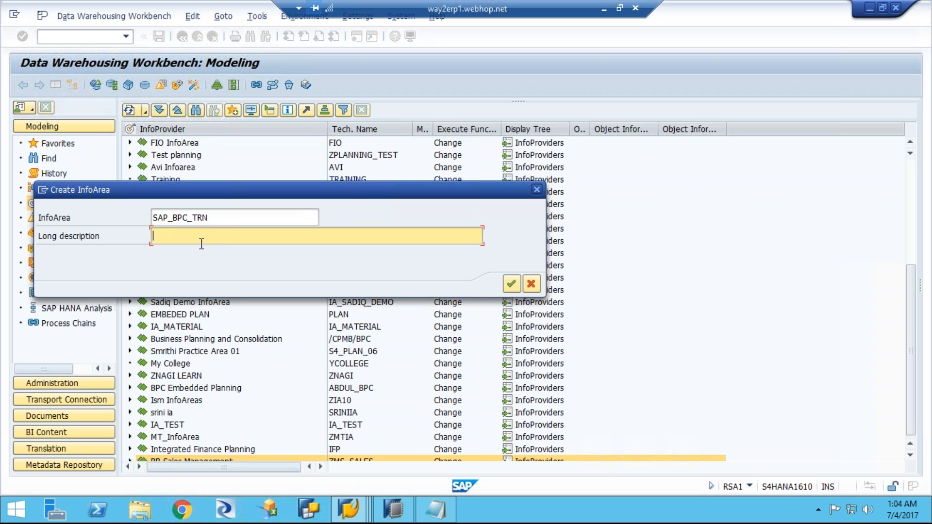
{"action": "type", "text": "SAP BPC Embedded Training"}
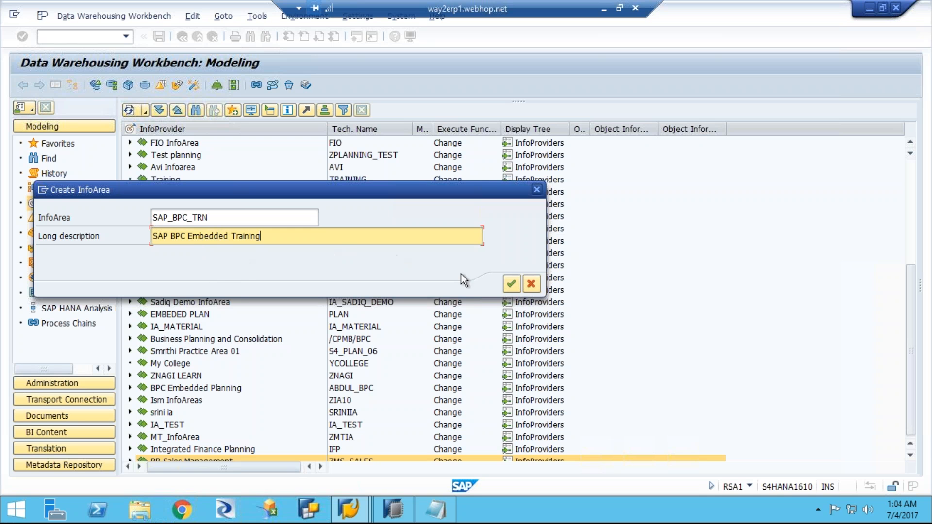
{"action": "left_click", "coordinate": [509, 287]}
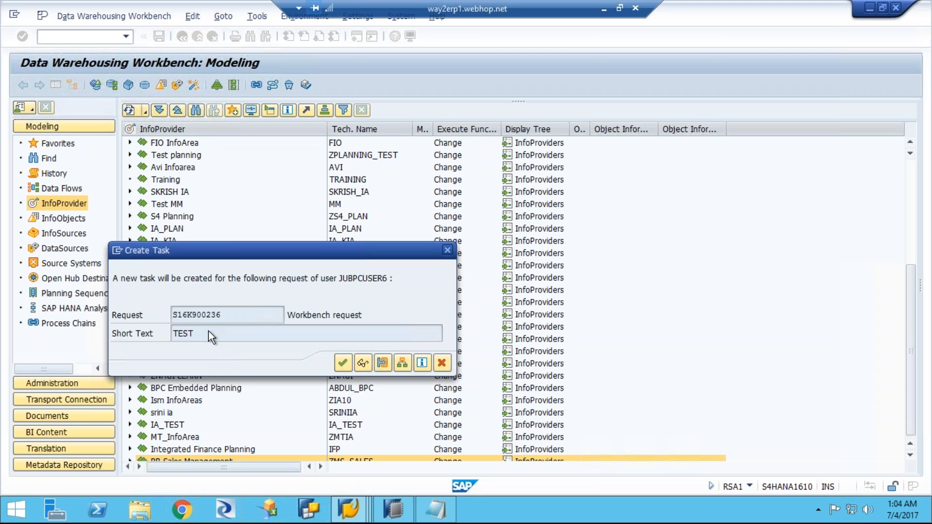
{"action": "left_click", "coordinate": [283, 273]}
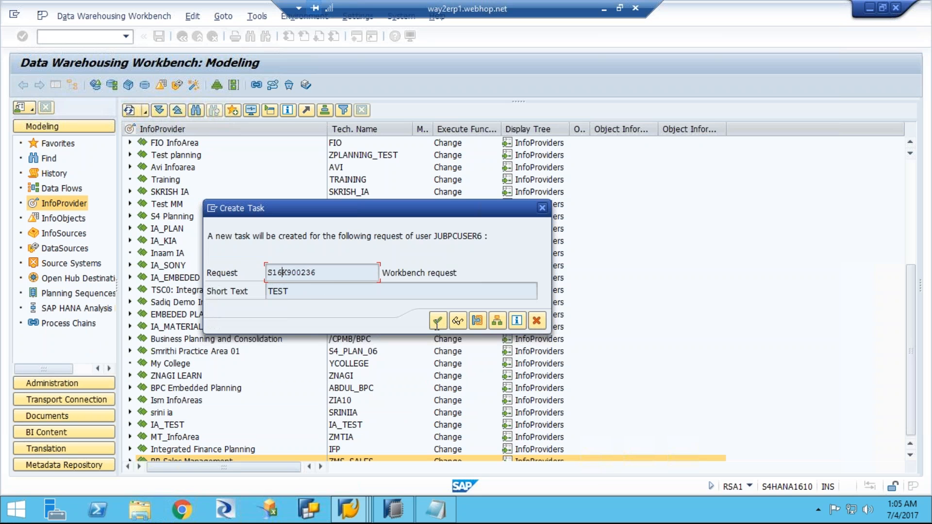
{"action": "left_click", "coordinate": [437, 321]}
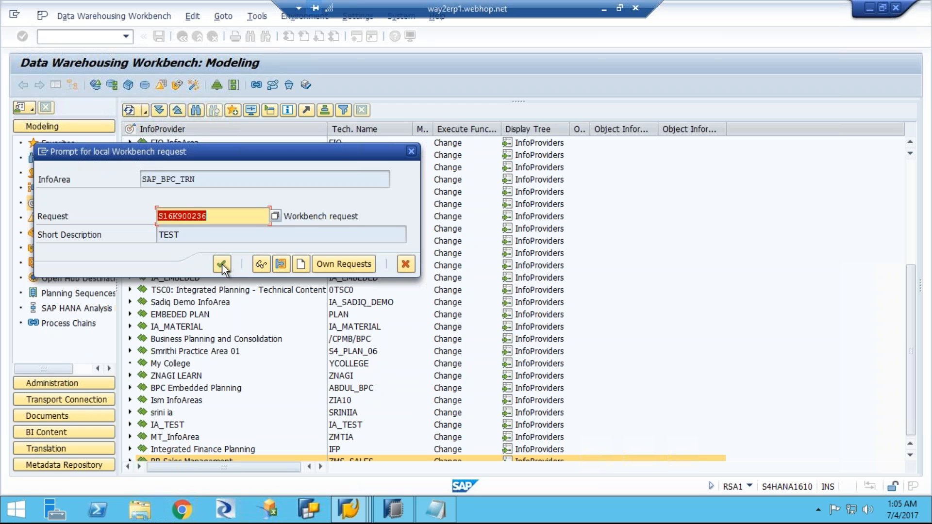
Step: Try to assign the SAP_BPC_TRN InfoArea to the existing TEST Workbench request
{"action": "left_click", "coordinate": [222, 264]}
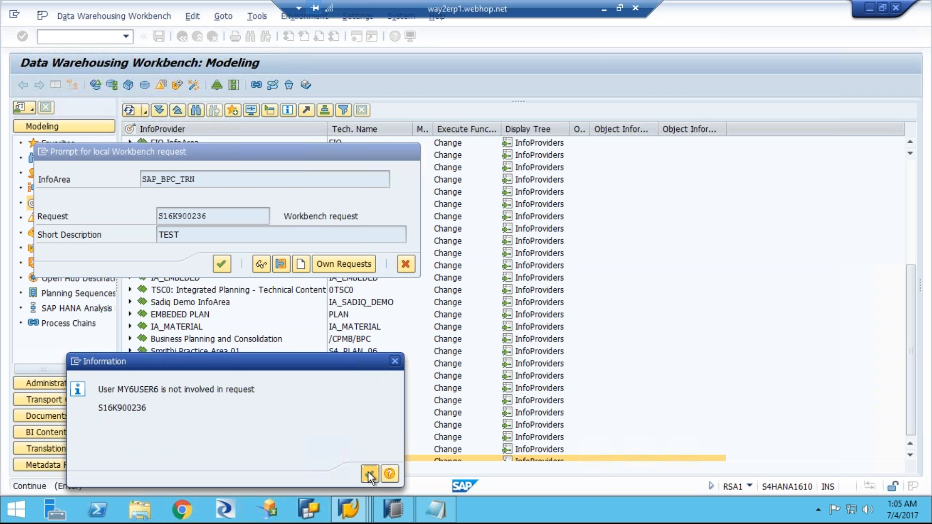
{"action": "left_click", "coordinate": [368, 473]}
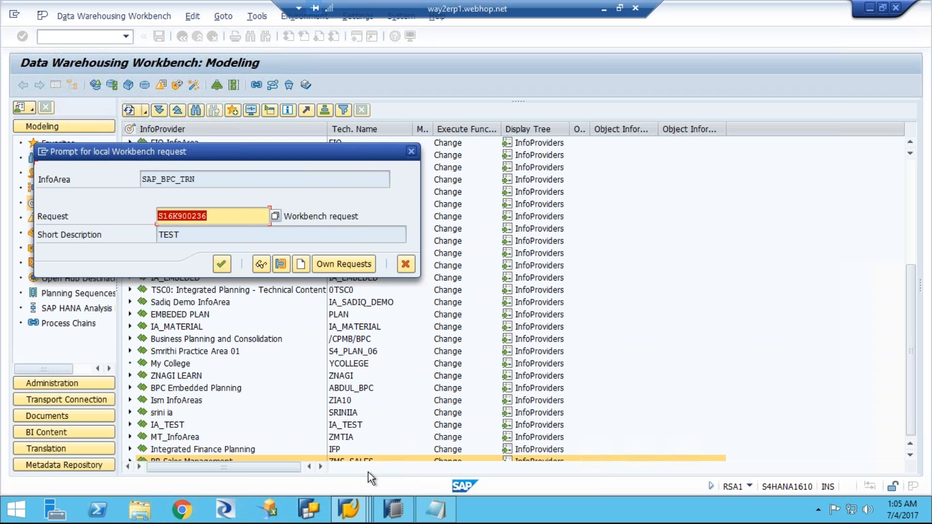
{"action": "left_click", "coordinate": [221, 266]}
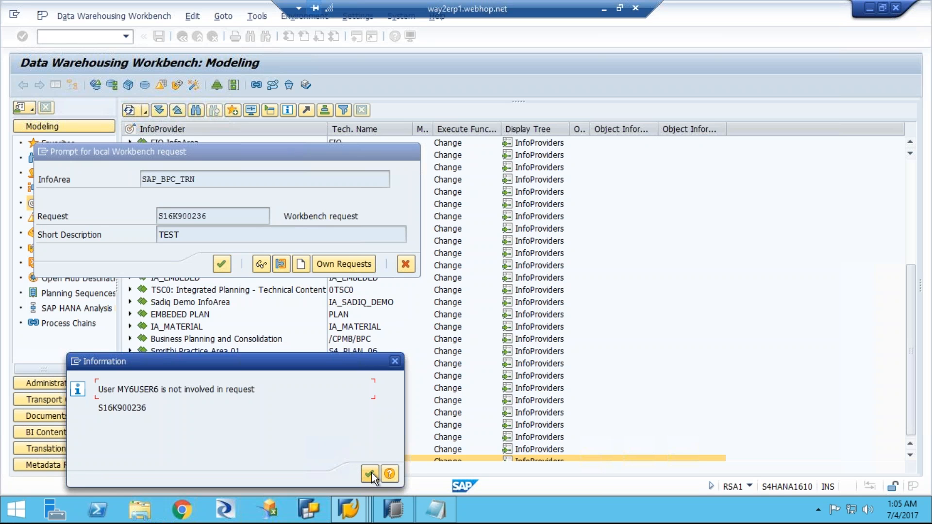
{"action": "left_click", "coordinate": [372, 472]}
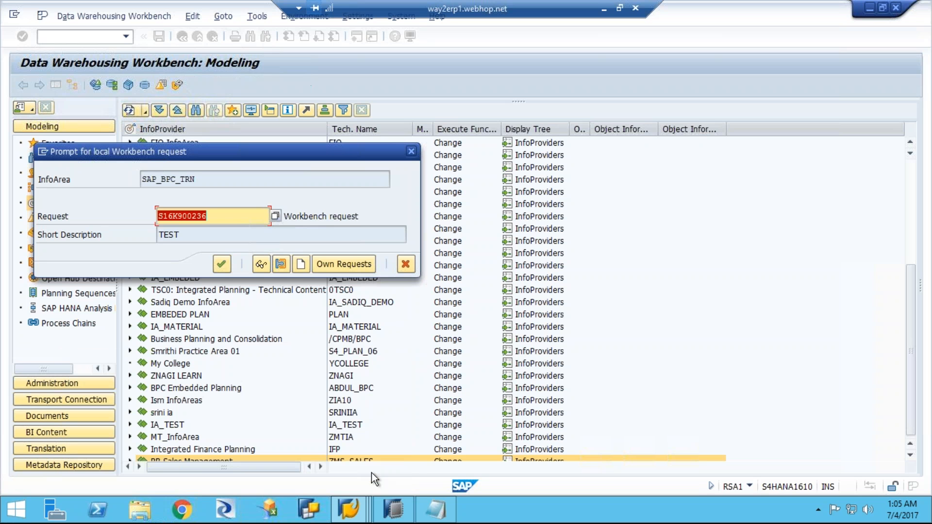
Step: Create a Workbench request with the short description "bpc test" and save the SAP_BPC_TRN InfoArea under it
{"action": "left_click", "coordinate": [302, 264]}
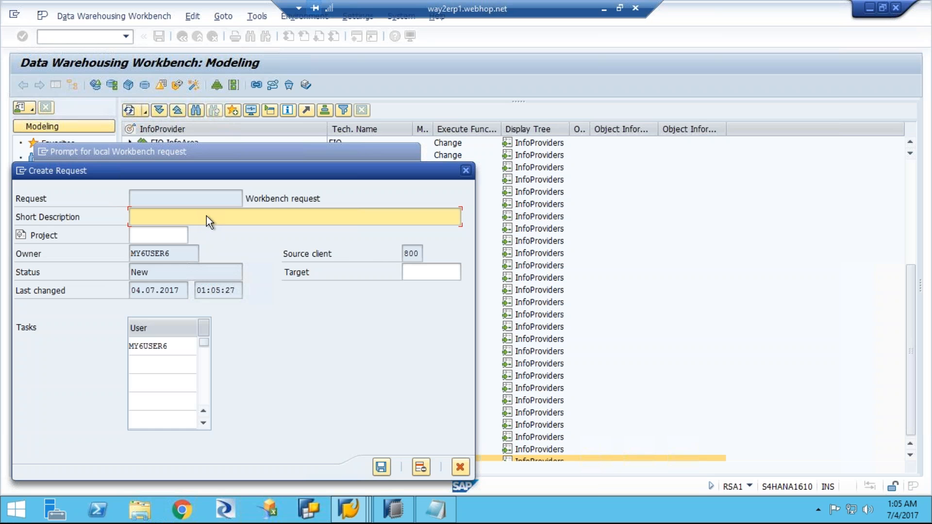
{"action": "type", "text": "b"}
{"action": "type", "text": "opc"}
{"action": "key", "text": "BackSpace"}
{"action": "key", "text": "BackSpace"}
{"action": "key", "text": "BackSpace"}
{"action": "key", "text": "BackSpace"}
{"action": "key", "text": "BackSpace"}
{"action": "type", "text": "bpc test"}
{"action": "left_click", "coordinate": [381, 468]}
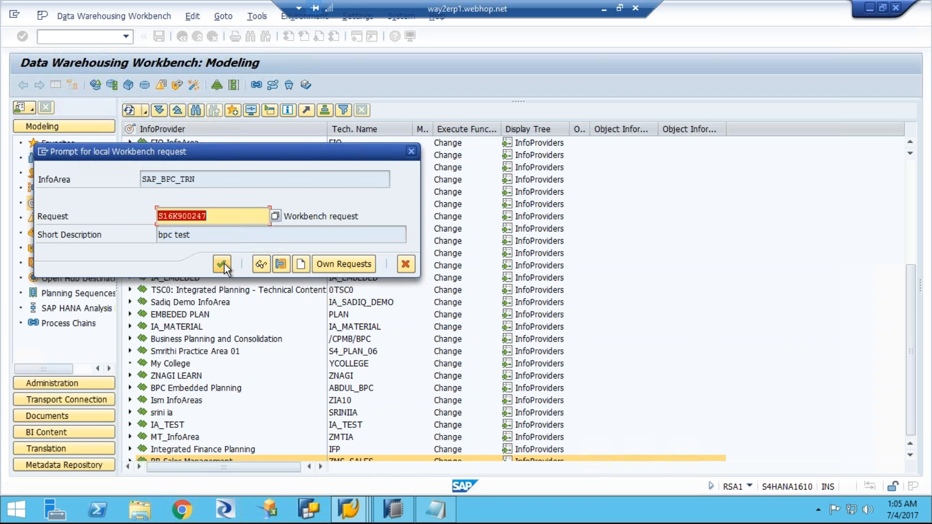
{"action": "left_click", "coordinate": [223, 266]}
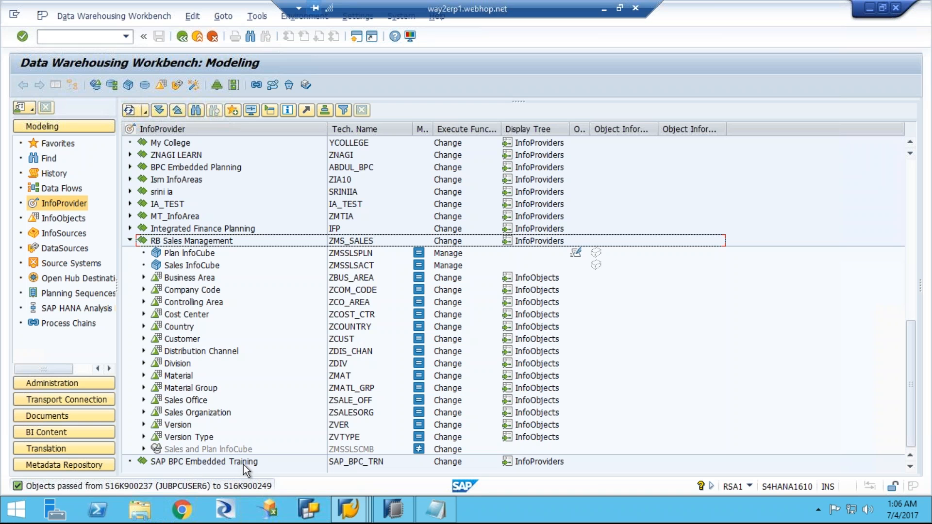
Step: Switch from the Data Warehousing Workbench to SAP HANA Studio with its Project Explorer
{"action": "left_click", "coordinate": [395, 510]}
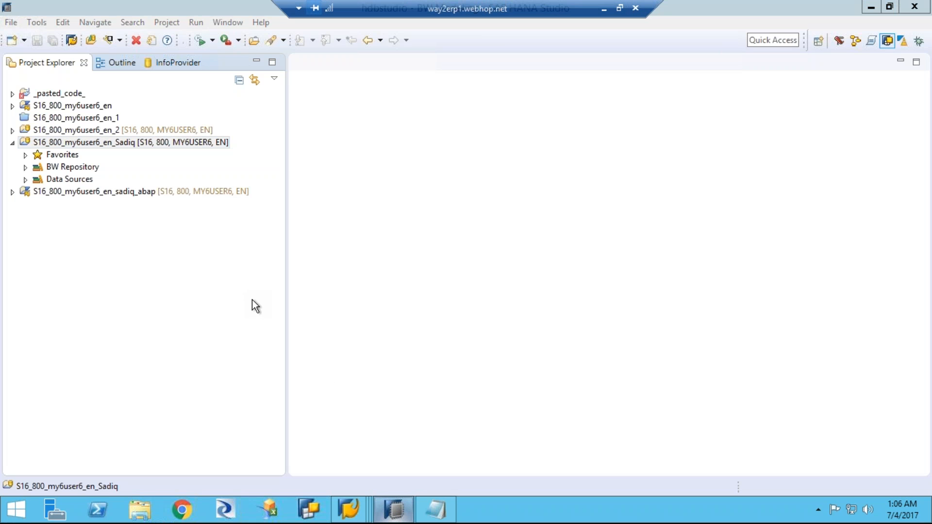
{"action": "key", "text": "alt+Tab"}
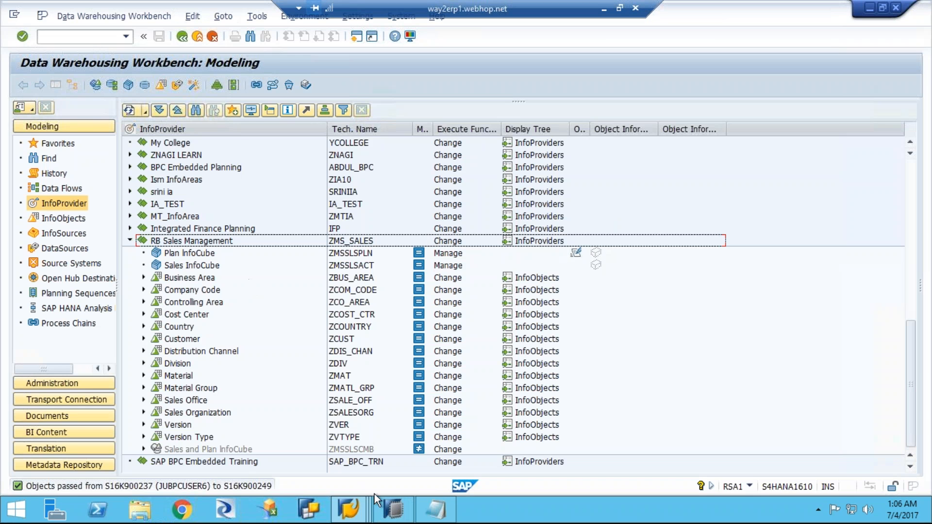
{"action": "left_click", "coordinate": [393, 512]}
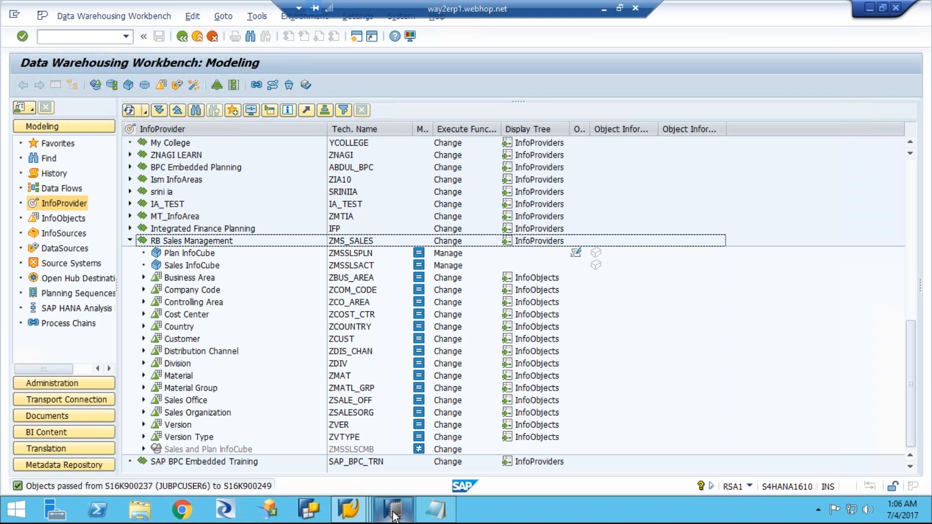
{"action": "left_click", "coordinate": [394, 517]}
{"action": "left_click", "coordinate": [395, 515]}
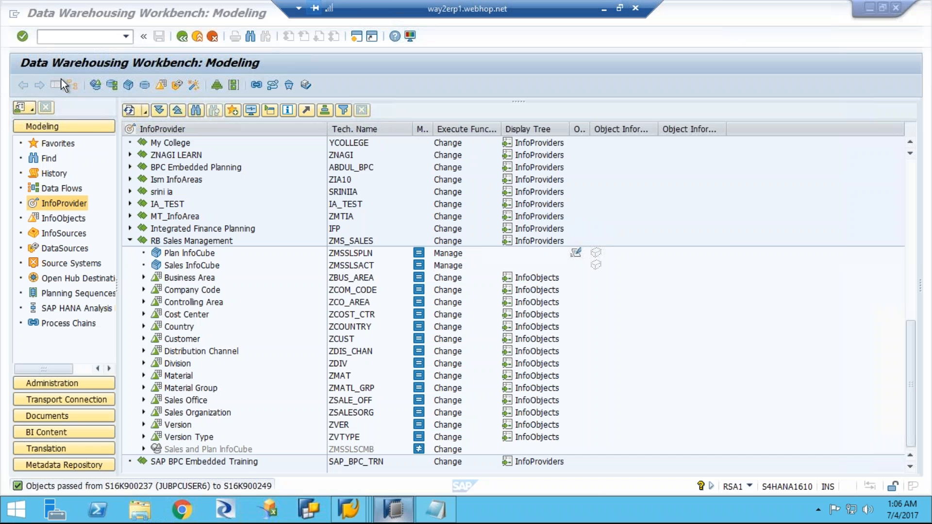
{"action": "left_click", "coordinate": [61, 80]}
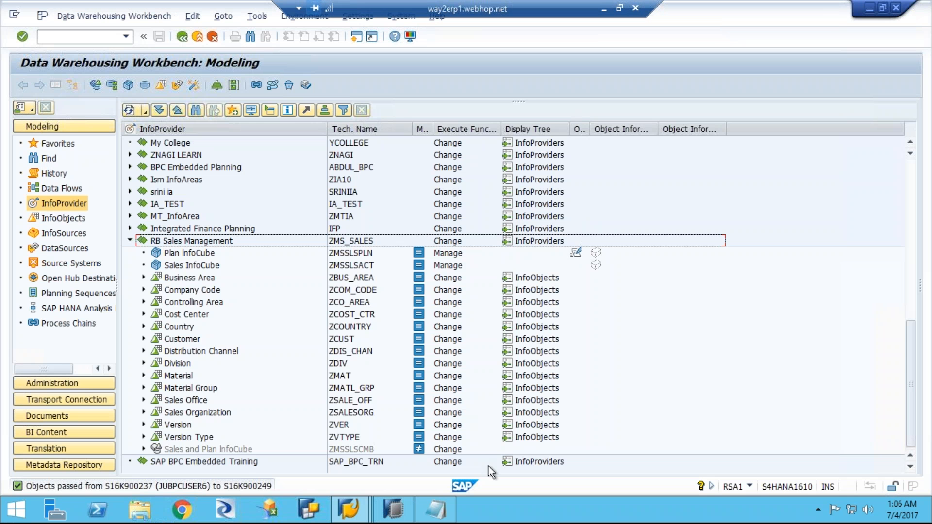
{"action": "left_click", "coordinate": [392, 513]}
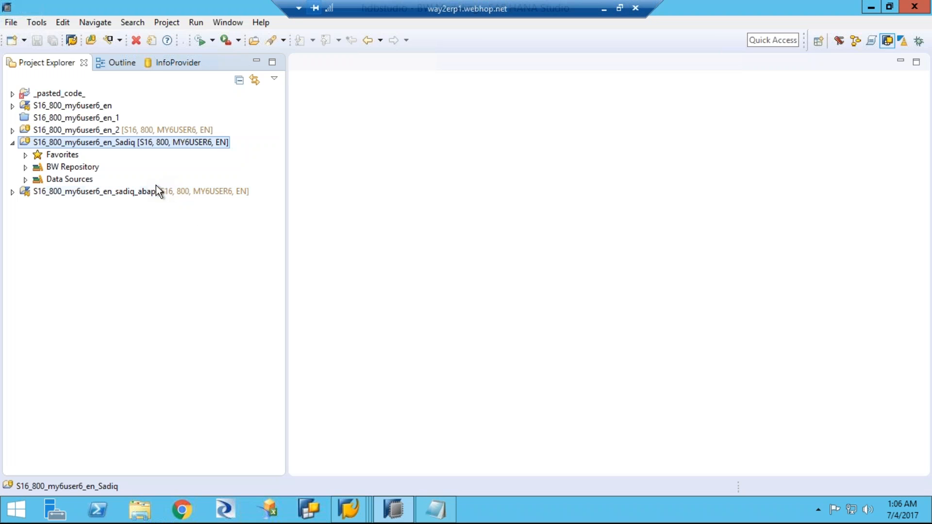
{"action": "left_click", "coordinate": [10, 23]}
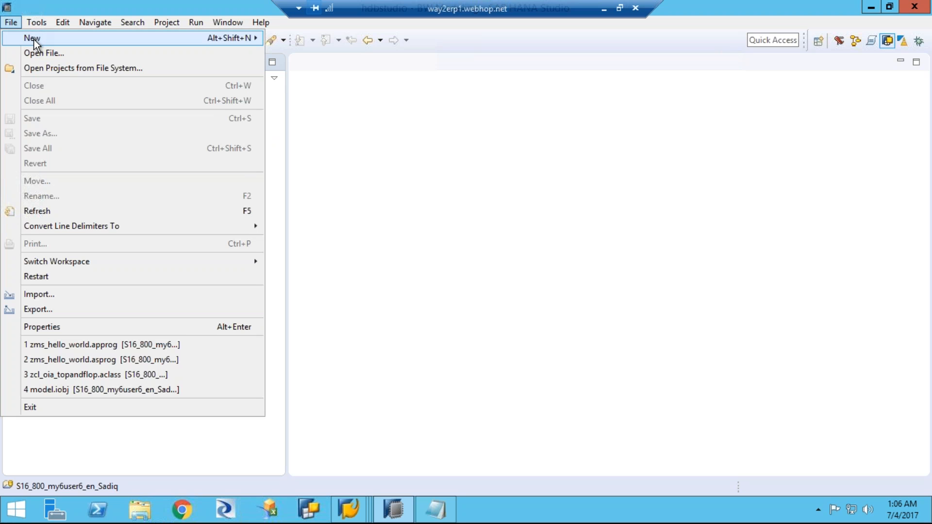
{"action": "mouse_move", "coordinate": [35, 43]}
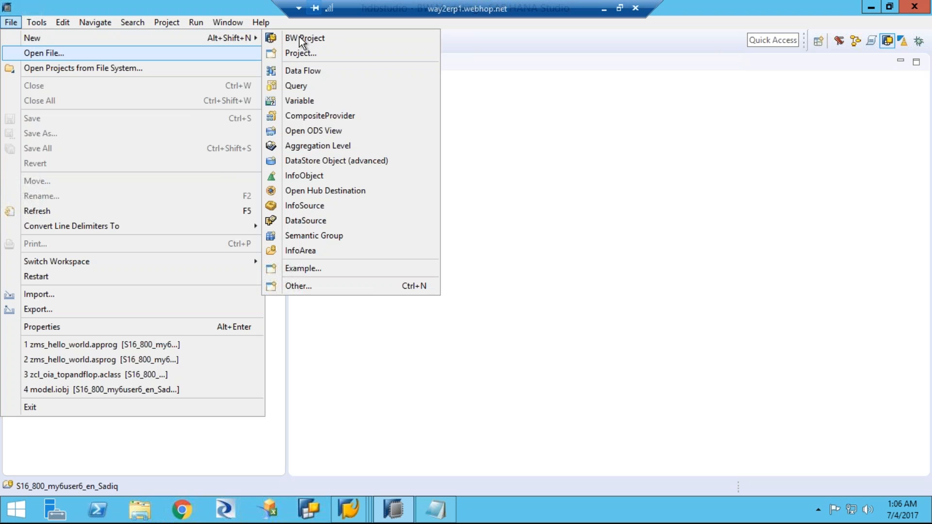
{"action": "key", "text": "Escape"}
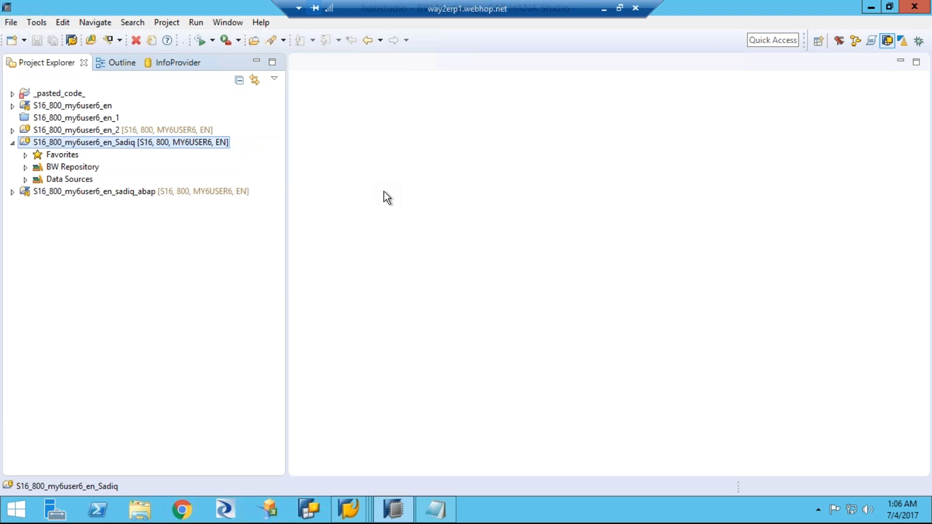
{"action": "left_click", "coordinate": [11, 23]}
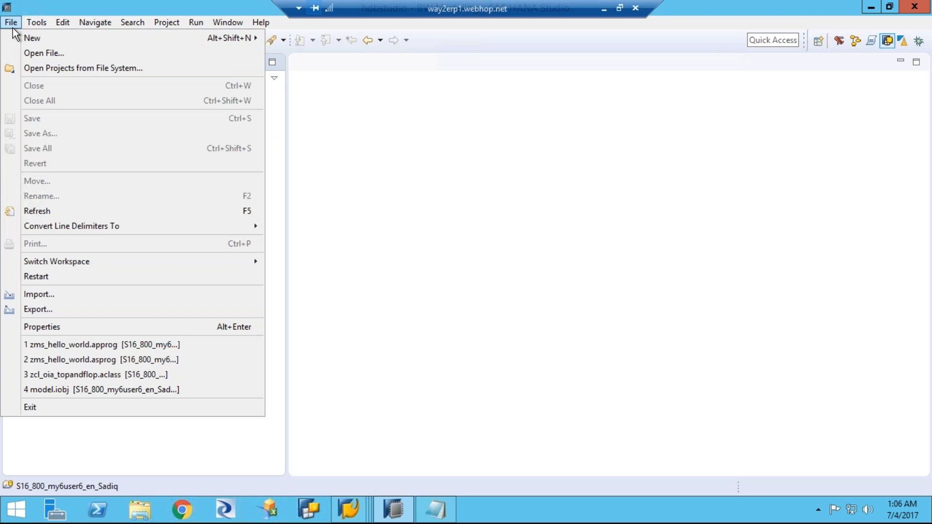
{"action": "key", "text": "Escape"}
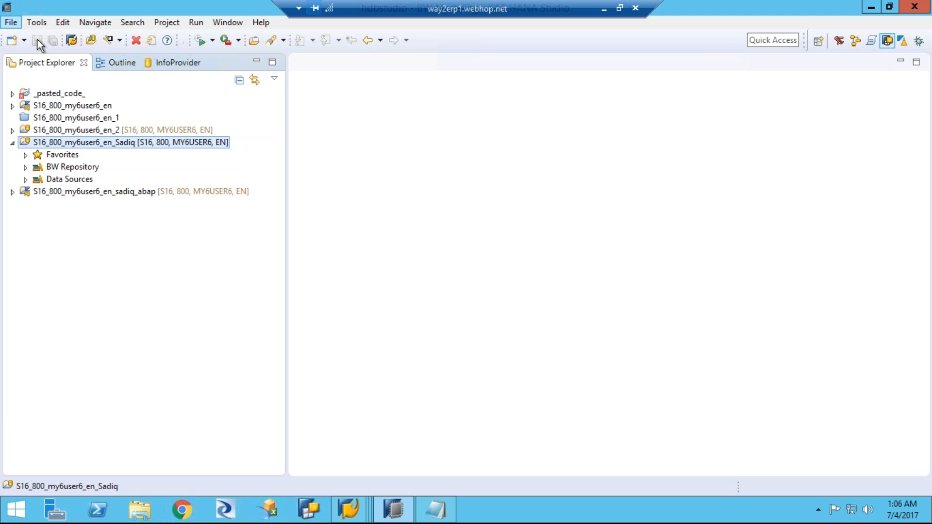
{"action": "left_click", "coordinate": [10, 25]}
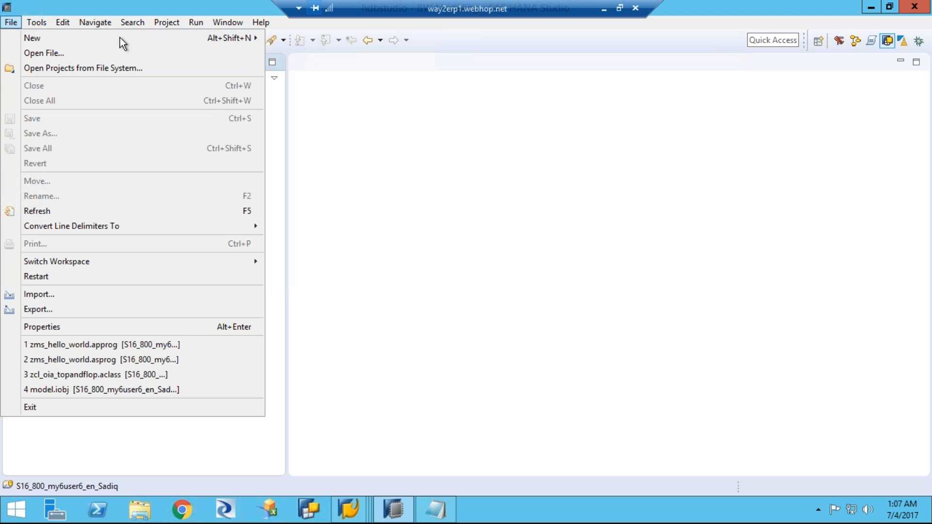
{"action": "left_click", "coordinate": [14, 24]}
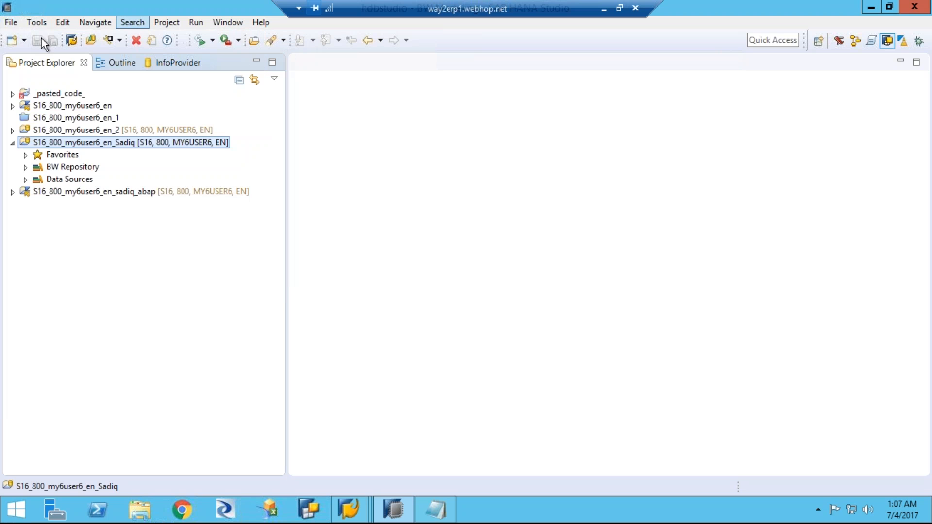
{"action": "left_click", "coordinate": [8, 25]}
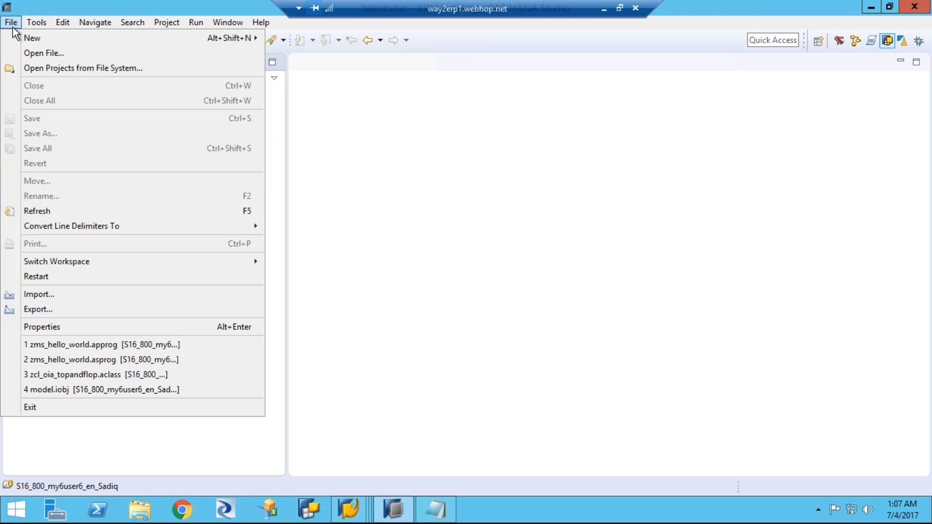
{"action": "left_click", "coordinate": [11, 24]}
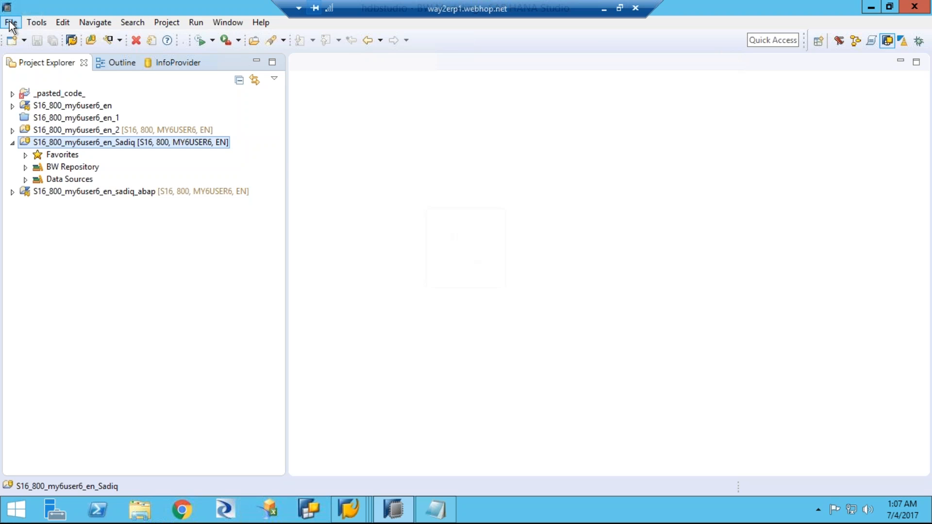
{"action": "left_click", "coordinate": [11, 23]}
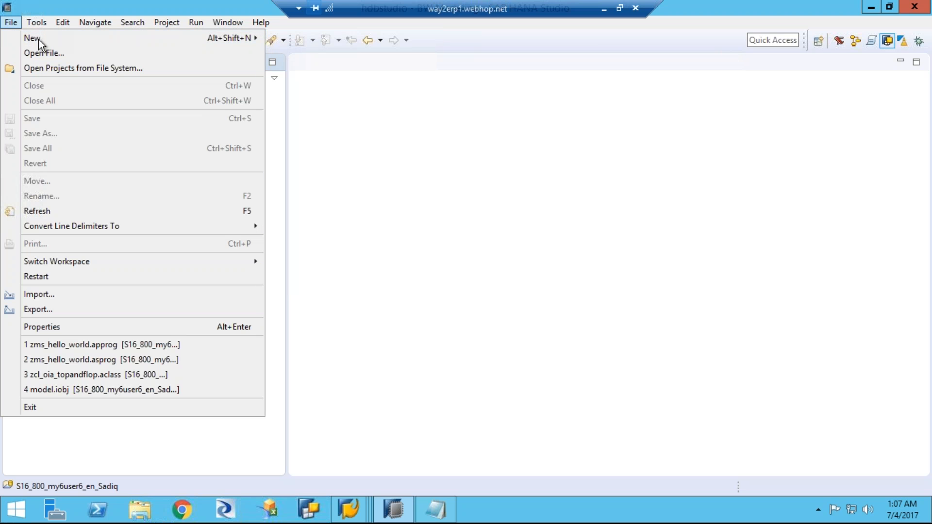
{"action": "key", "text": "Escape"}
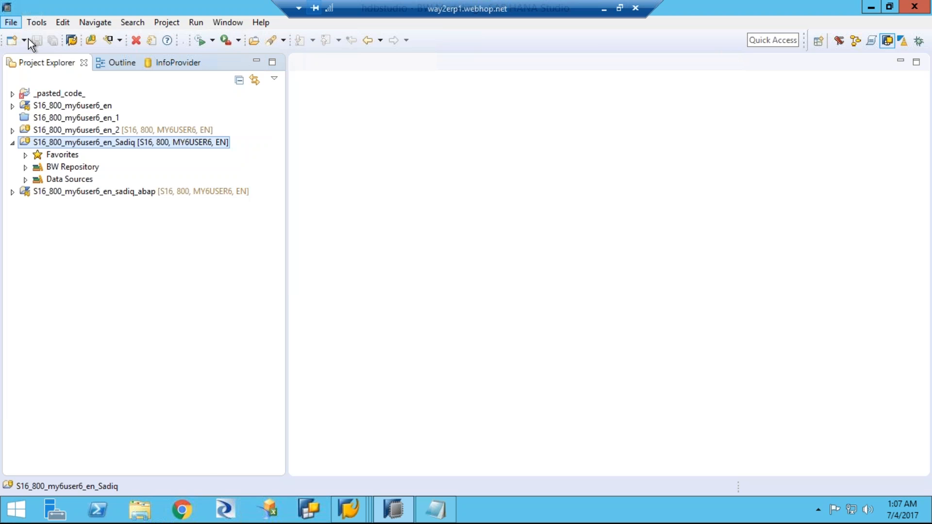
{"action": "left_click", "coordinate": [12, 25]}
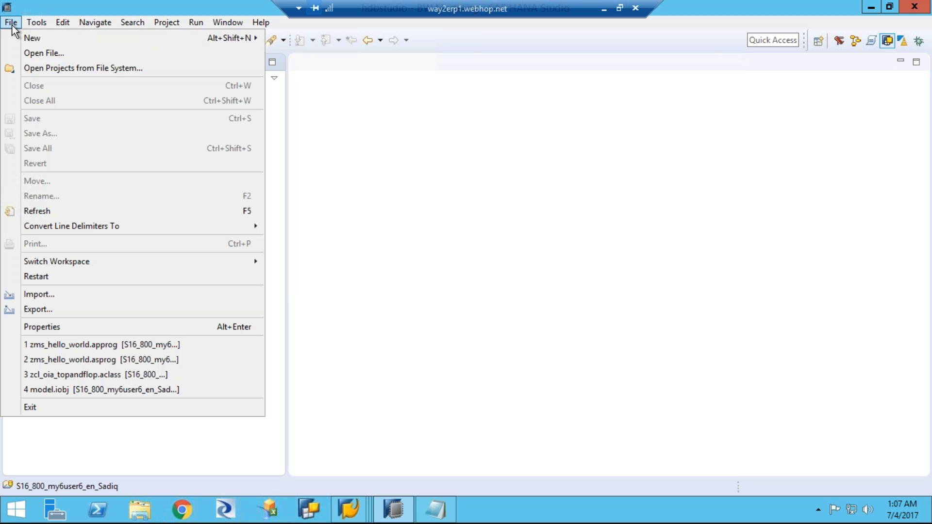
{"action": "key", "text": "Escape"}
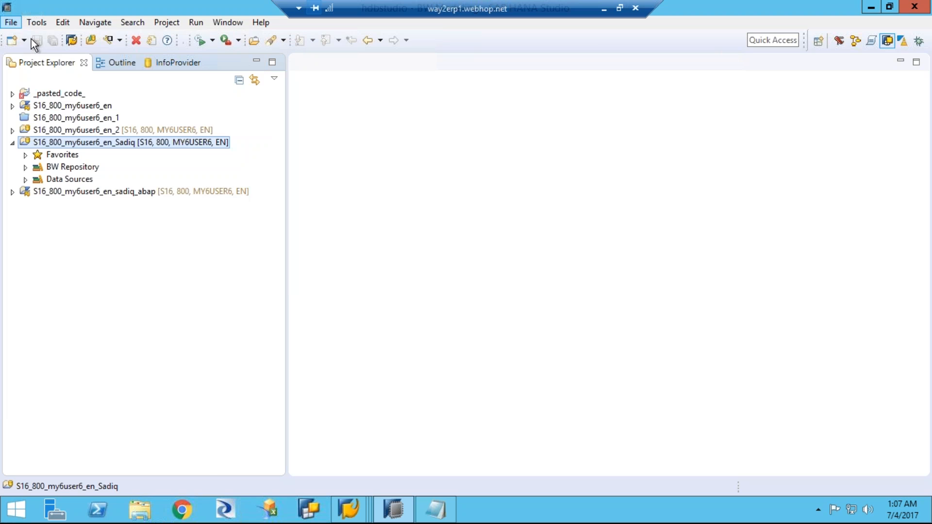
Step: Start a new BW project on the existing 1610 SAP Logon entry and accept the connection settings for system S16
{"action": "left_click", "coordinate": [11, 25]}
{"action": "mouse_move", "coordinate": [27, 37]}
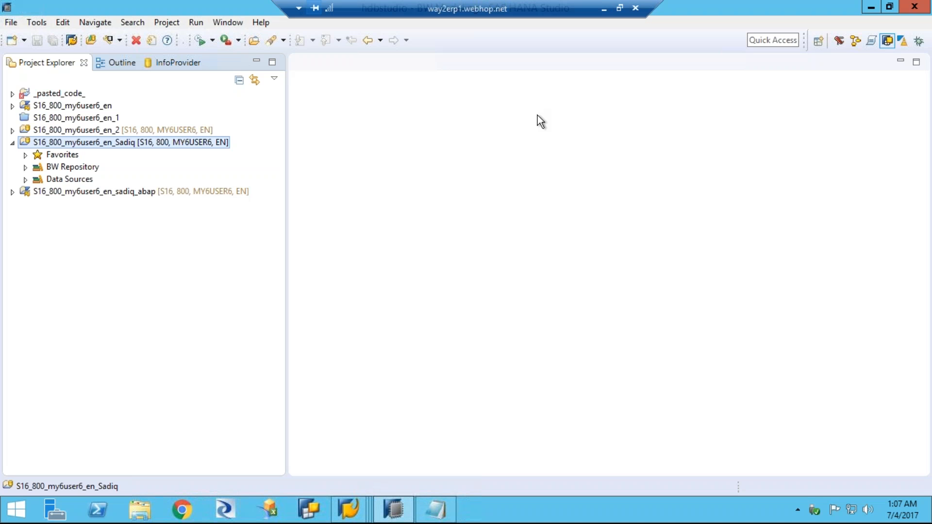
{"action": "left_click", "coordinate": [17, 24]}
{"action": "mouse_move", "coordinate": [180, 39]}
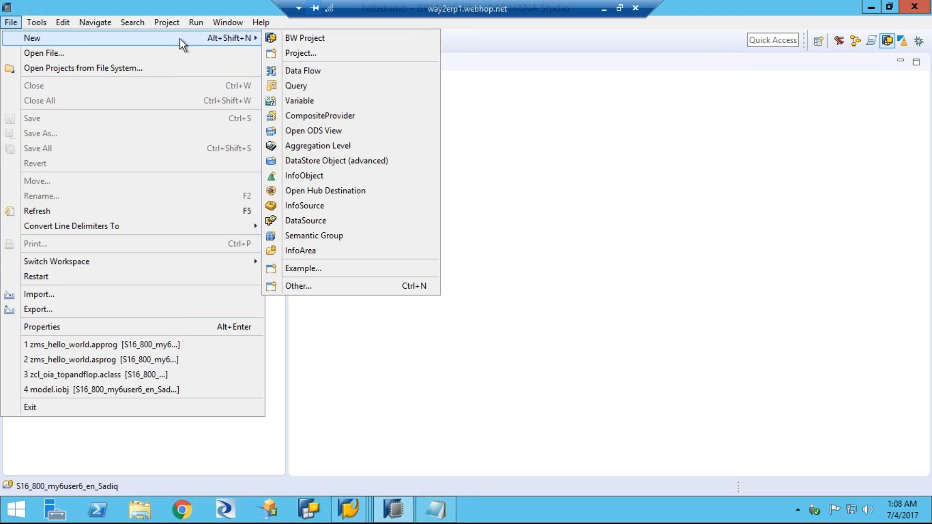
{"action": "left_click", "coordinate": [317, 39]}
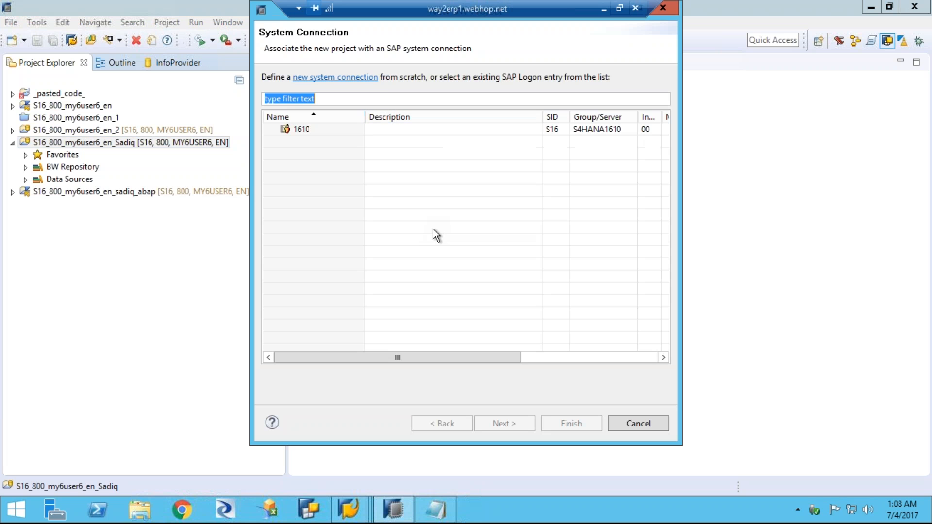
{"action": "left_click", "coordinate": [296, 129]}
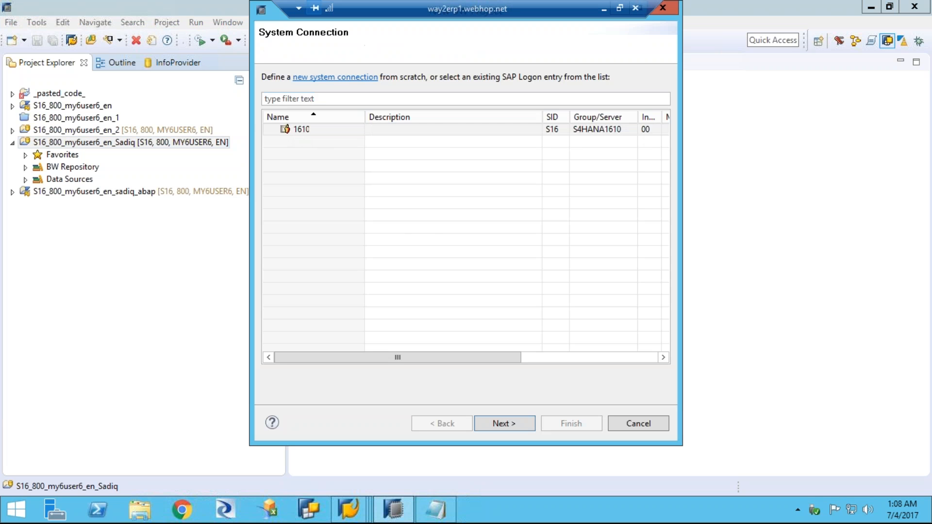
{"action": "double_click", "coordinate": [299, 130]}
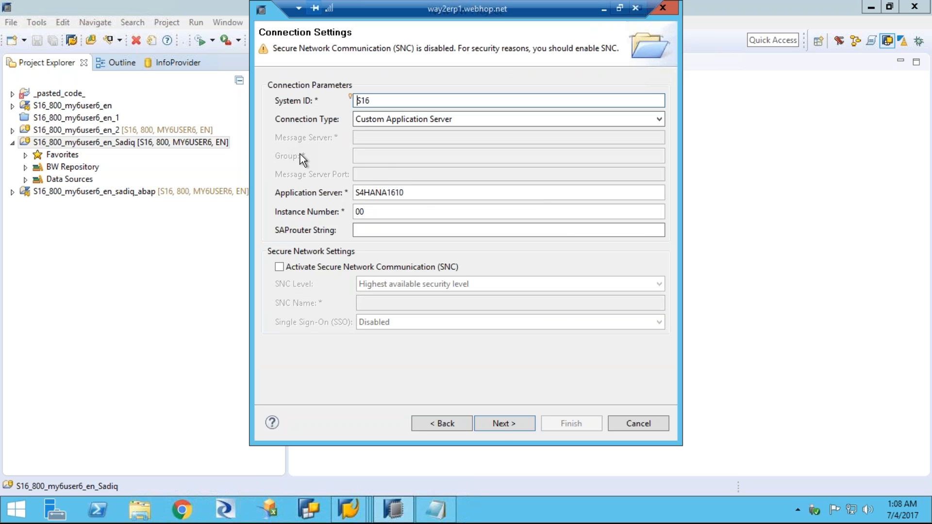
{"action": "left_click", "coordinate": [497, 426]}
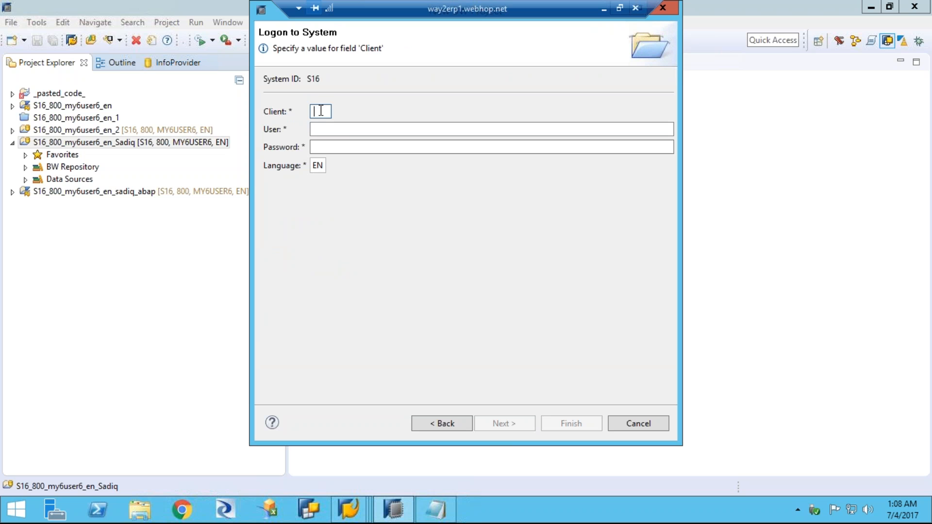
Step: Set the client for the S16 system logon to 800
{"action": "type", "text": "80"}
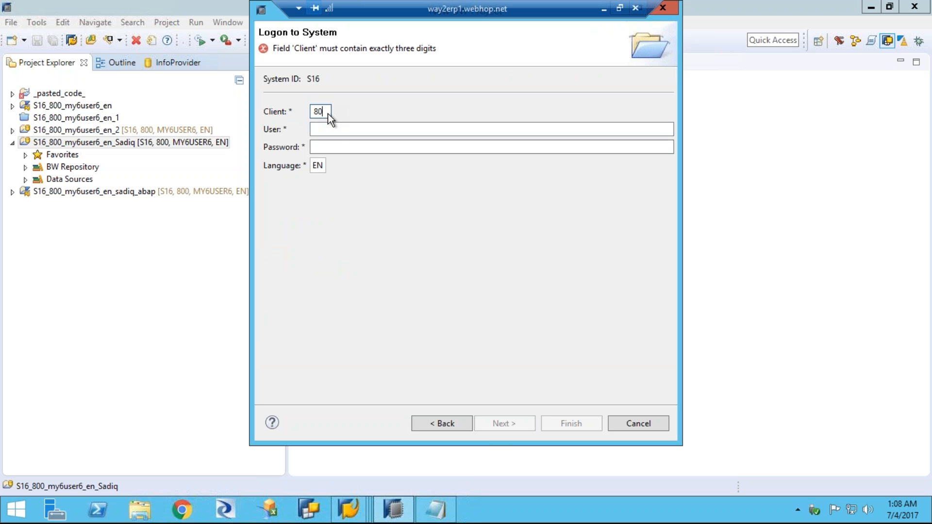
{"action": "type", "text": "0"}
{"action": "key", "text": "Tab"}
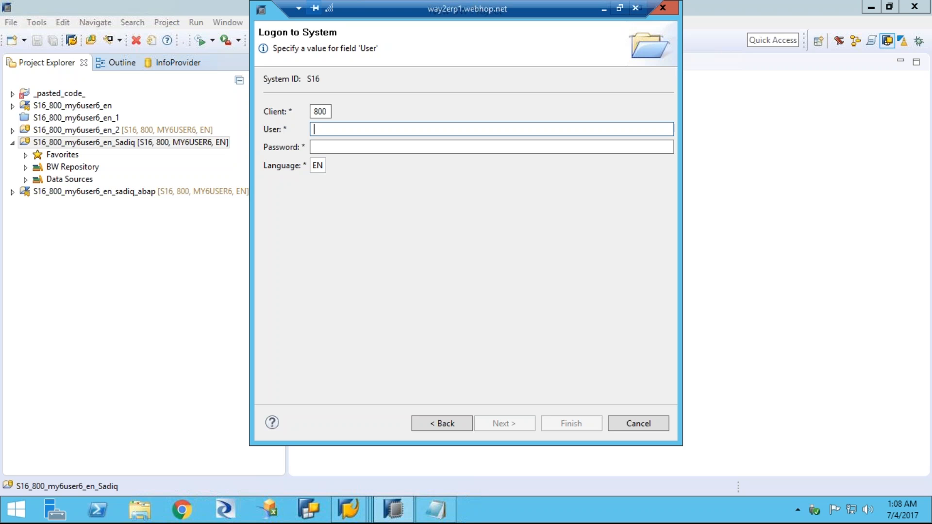
Step: Open the 1610 logon screen from SAP Logon, copy the user name and return to the BW project wizard in SAP HANA Studio
{"action": "left_click", "coordinate": [342, 511]}
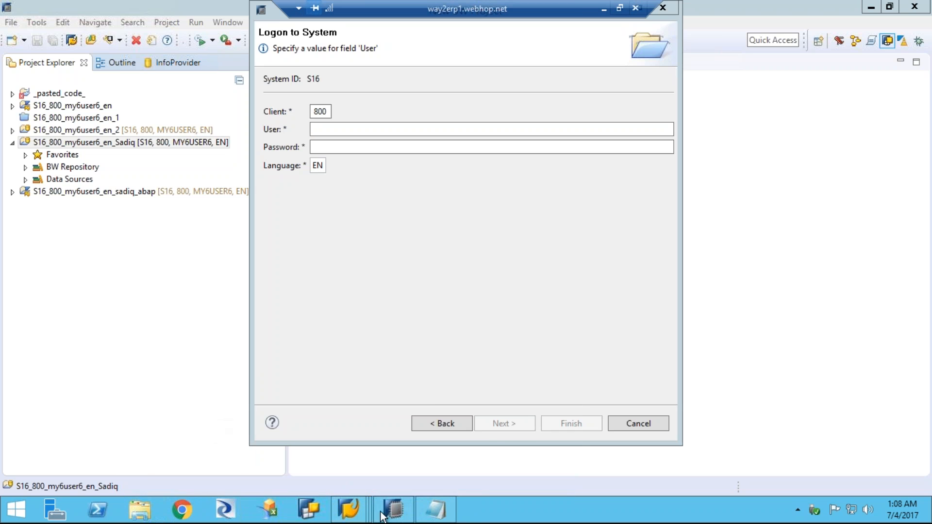
{"action": "mouse_move", "coordinate": [350, 513]}
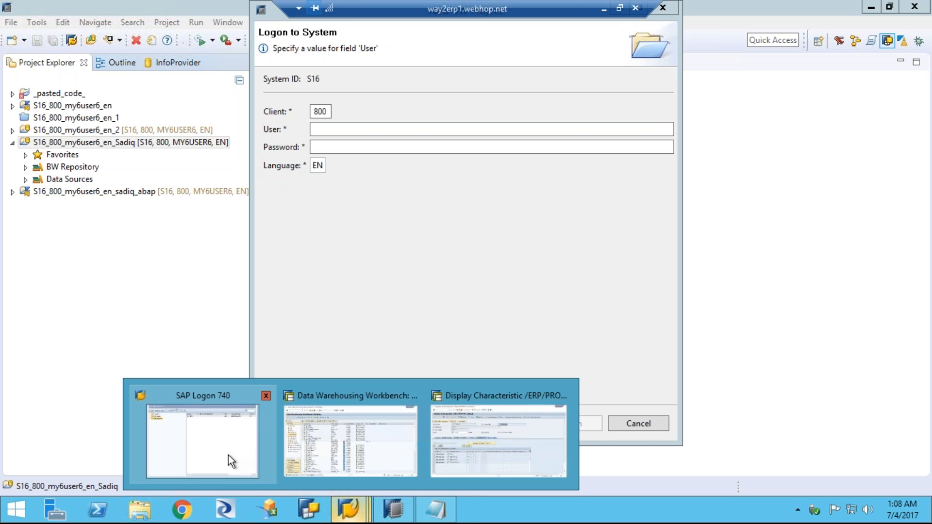
{"action": "left_click", "coordinate": [201, 430]}
{"action": "mouse_move", "coordinate": [235, 452]}
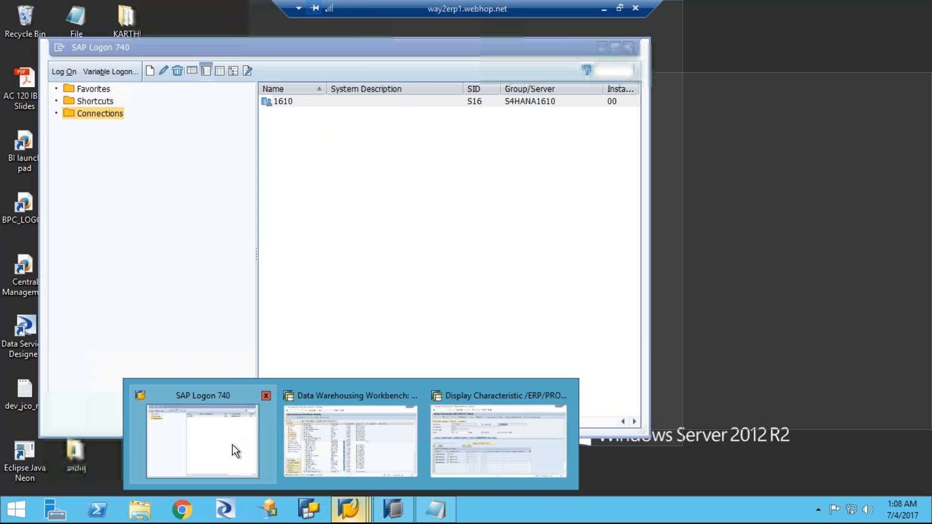
{"action": "left_click", "coordinate": [287, 101]}
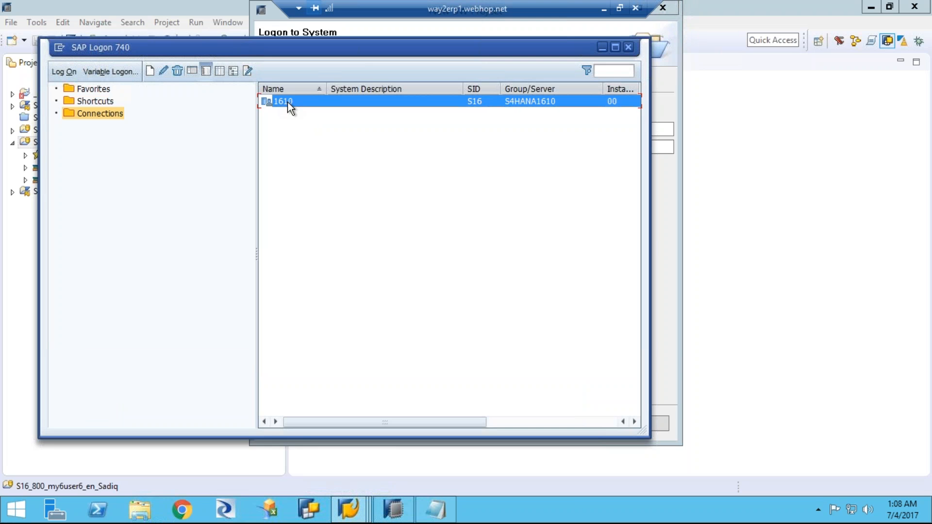
{"action": "double_click", "coordinate": [287, 101]}
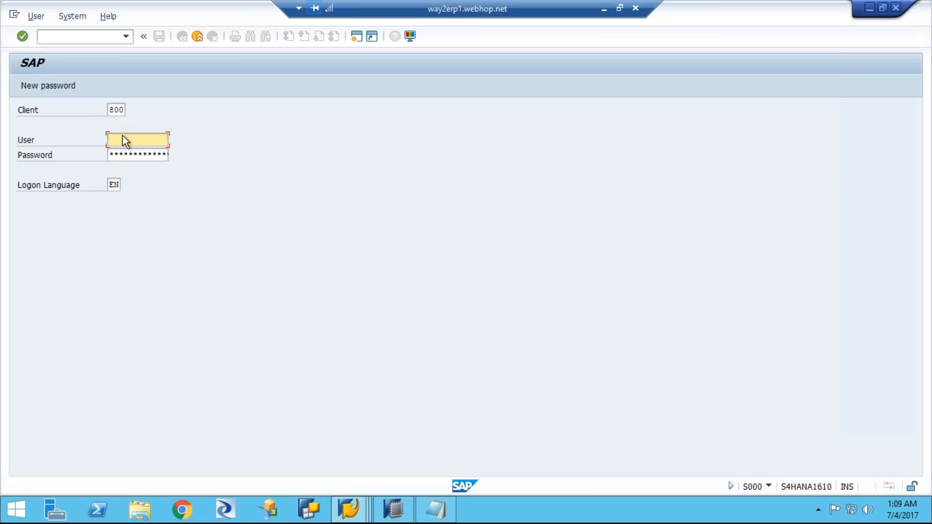
{"action": "left_click", "coordinate": [126, 140]}
{"action": "left_click", "coordinate": [127, 153]}
{"action": "left_click_drag", "start_coordinate": [156, 140], "coordinate": [85, 137]}
{"action": "key", "text": "ctrl+c"}
{"action": "left_click", "coordinate": [378, 427]}
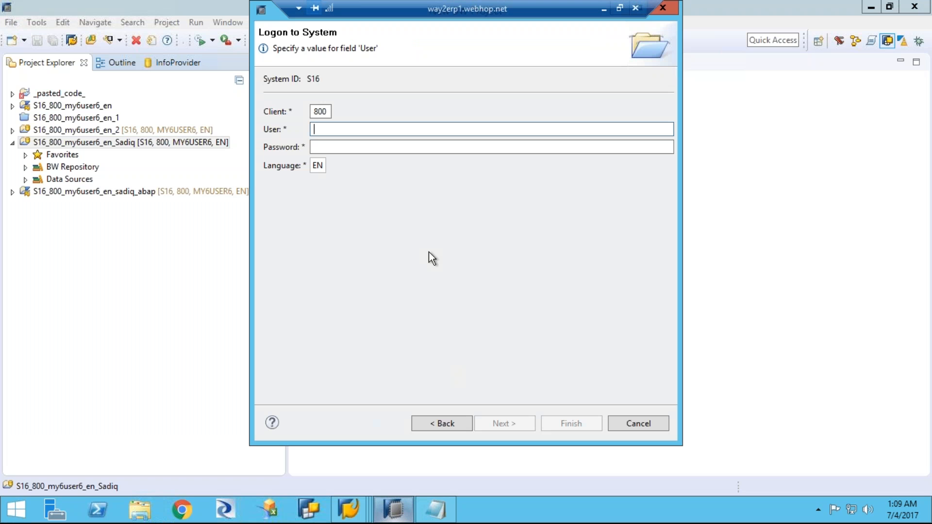
Step: Log on with the copied user name and the account password, and create the BW project under its proposed name
{"action": "key", "text": "ctrl+v"}
{"action": "left_click", "coordinate": [346, 147]}
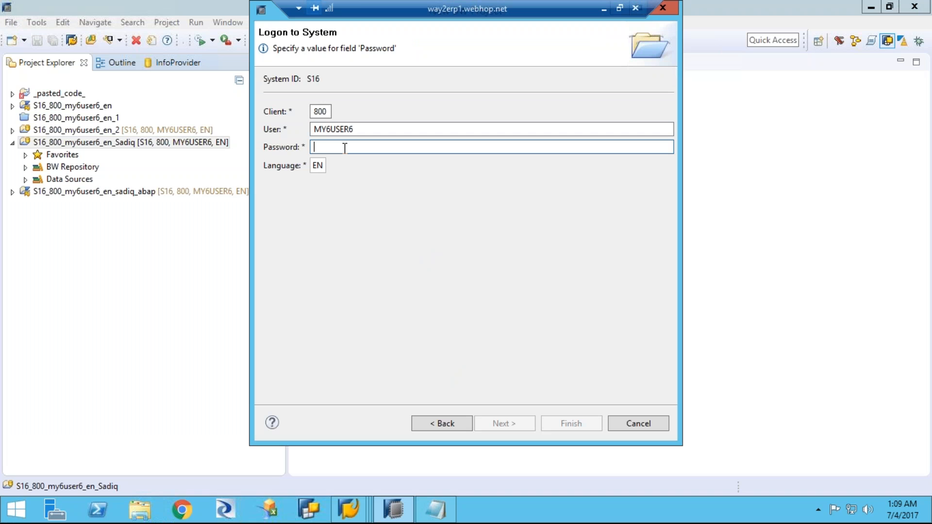
{"action": "type", "text": "********"}
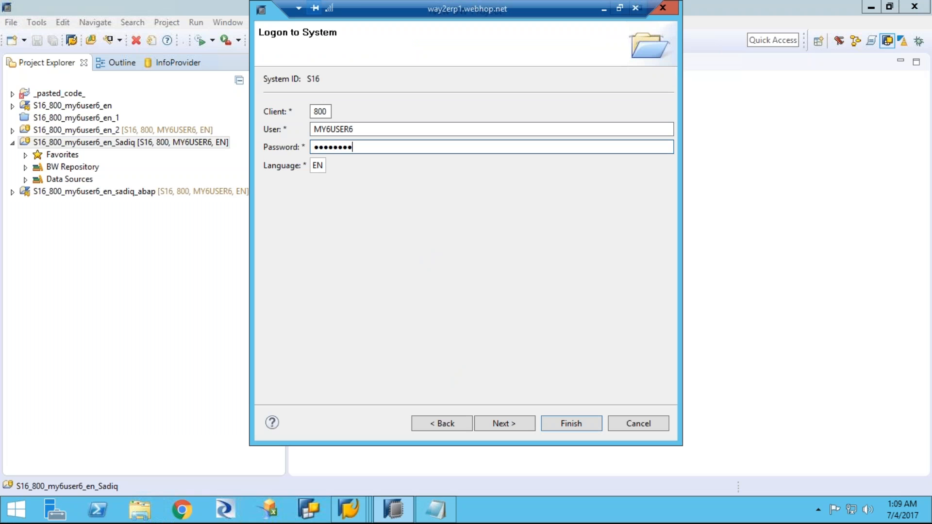
{"action": "type", "text": "*"}
{"action": "left_click", "coordinate": [494, 426]}
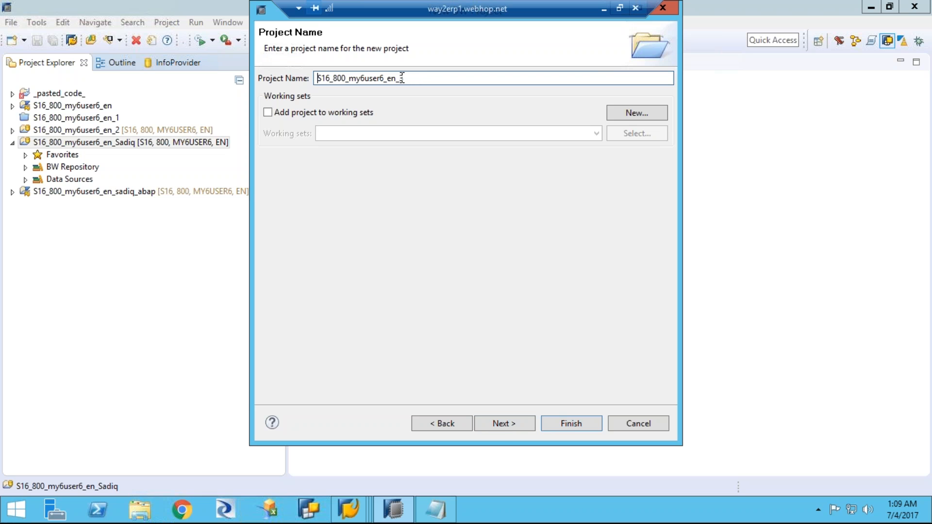
{"action": "left_click_drag", "start_coordinate": [400, 78], "coordinate": [412, 78]}
{"action": "left_click", "coordinate": [568, 424]}
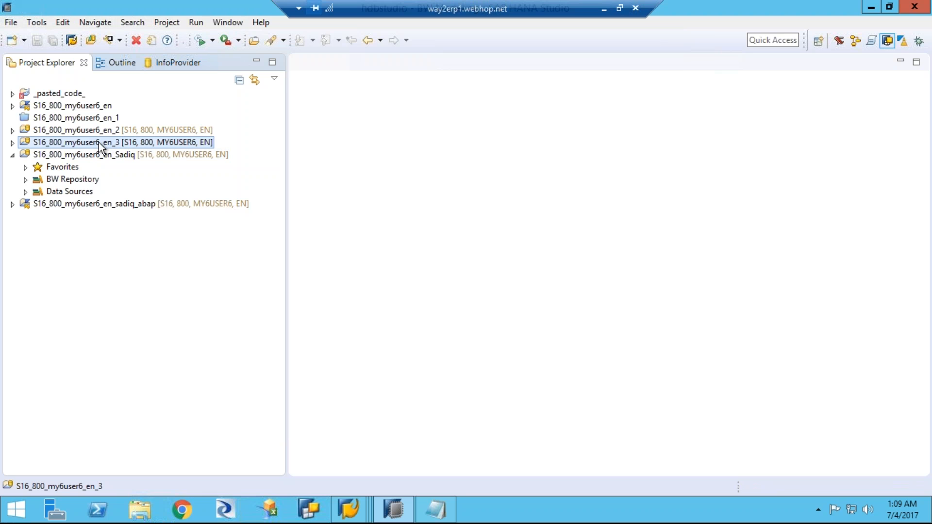
Step: Browse the new project's BW Repository, locate the SAP_BPC_TRN InfoArea and expand it to examine its contents
{"action": "left_click", "coordinate": [12, 143]}
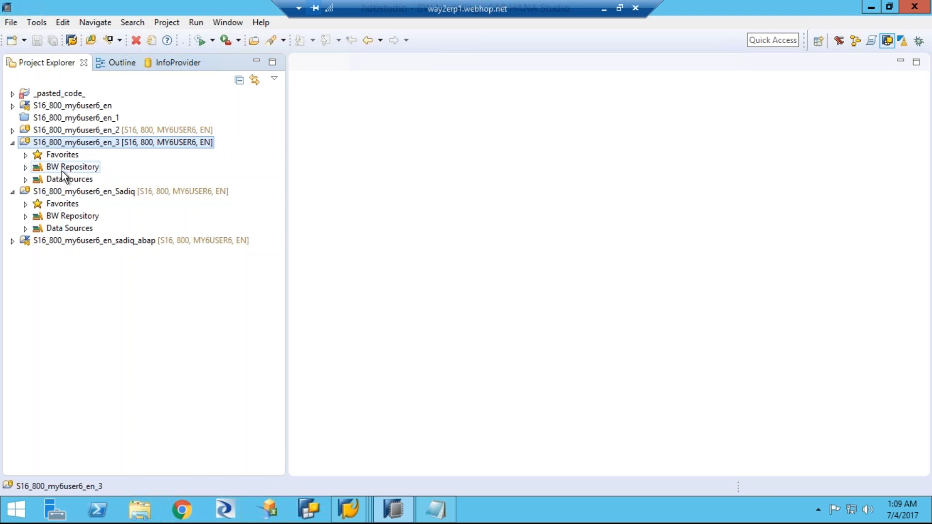
{"action": "left_click", "coordinate": [26, 168]}
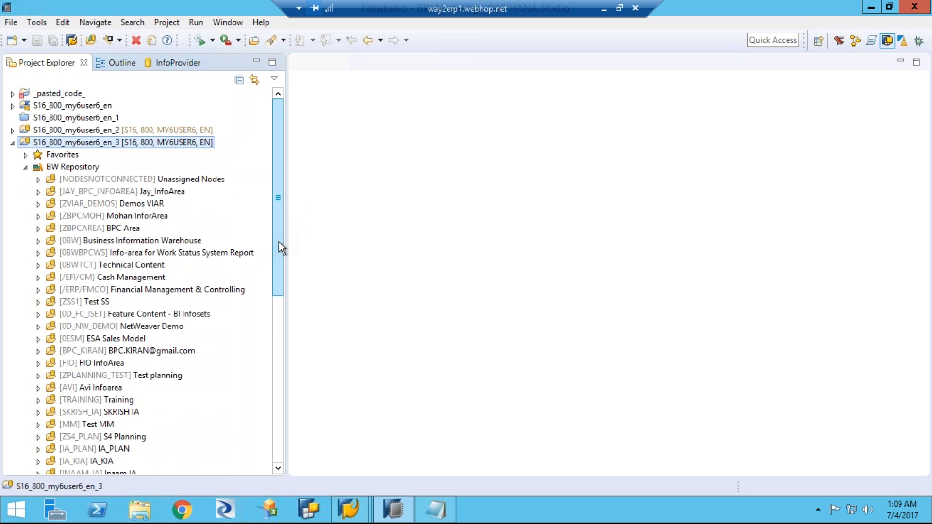
{"action": "left_click_drag", "start_coordinate": [280, 248], "coordinate": [285, 329]}
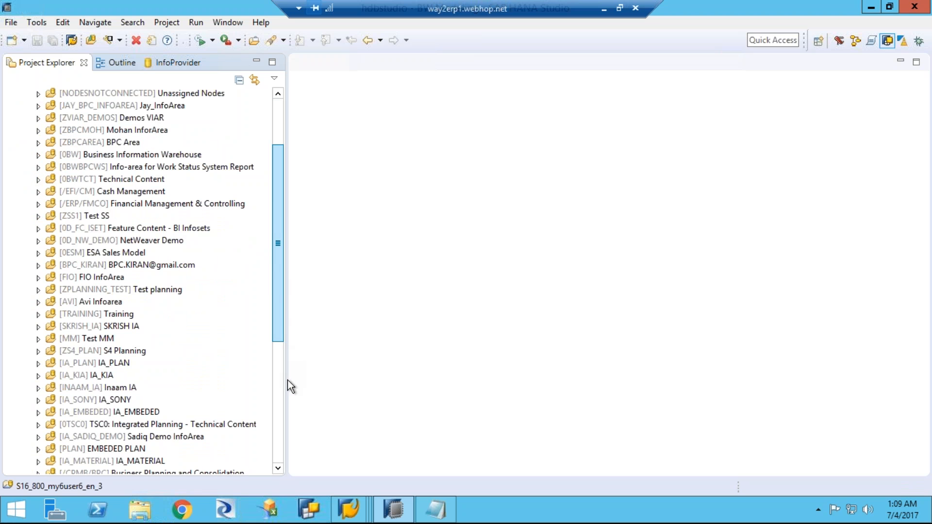
{"action": "left_click_drag", "start_coordinate": [288, 393], "coordinate": [282, 351]}
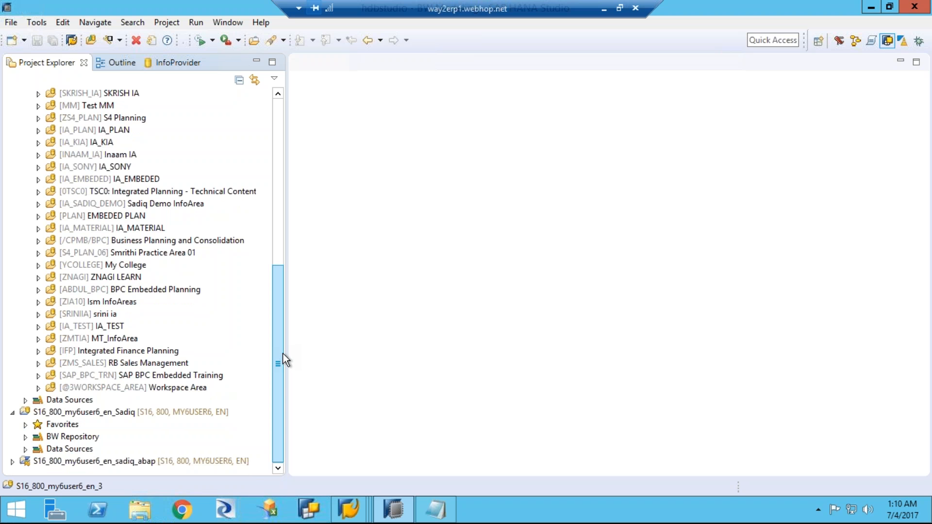
{"action": "left_click", "coordinate": [174, 379]}
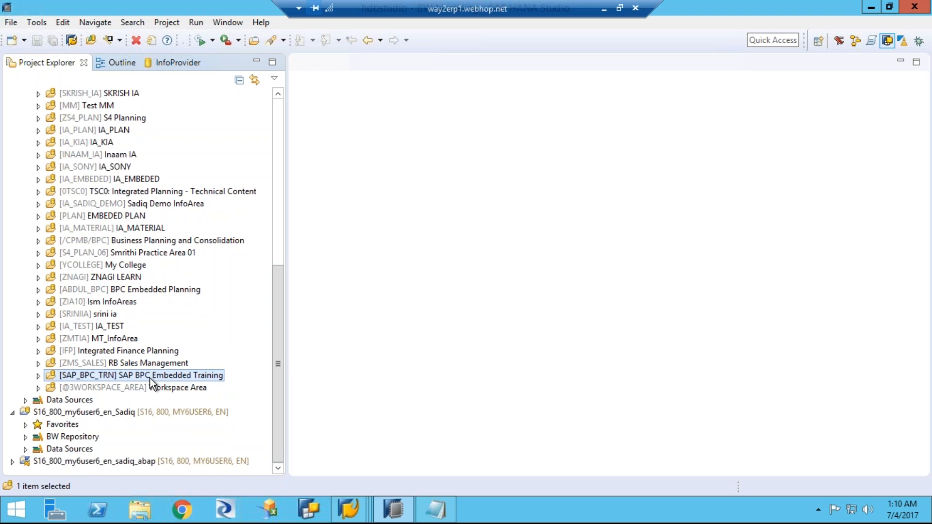
{"action": "left_click", "coordinate": [38, 377]}
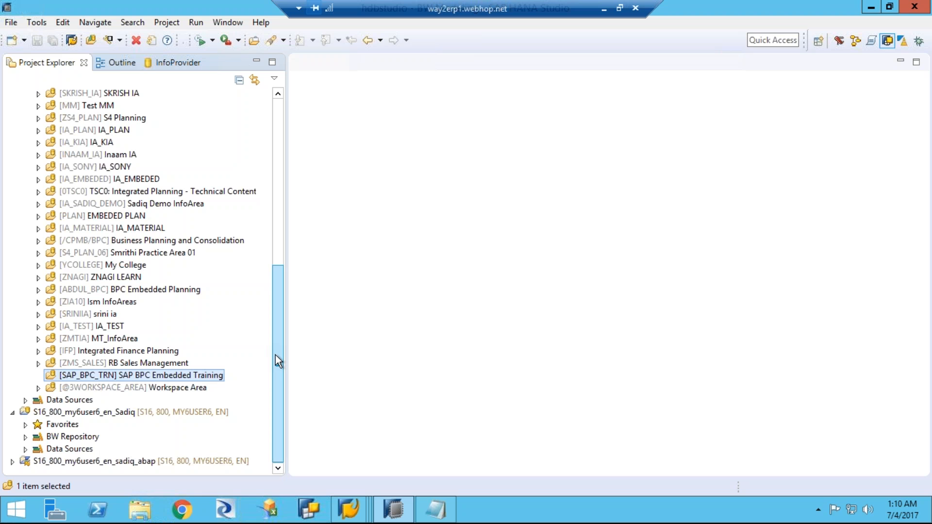
{"action": "left_click_drag", "start_coordinate": [275, 302], "coordinate": [280, 115]}
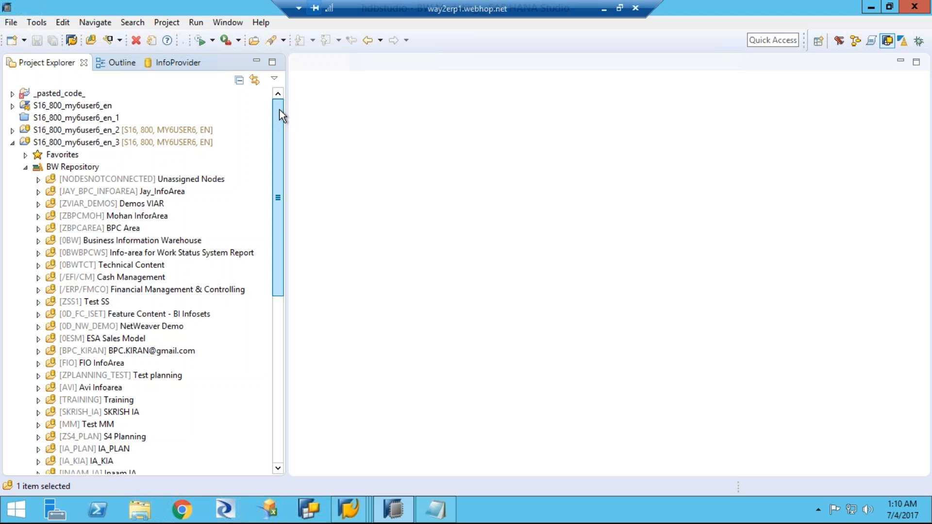
Step: Switch to the HANA Systems view and expand the SAPABAP1 schema in the HDB catalog to examine its object folders
{"action": "left_click", "coordinate": [853, 40]}
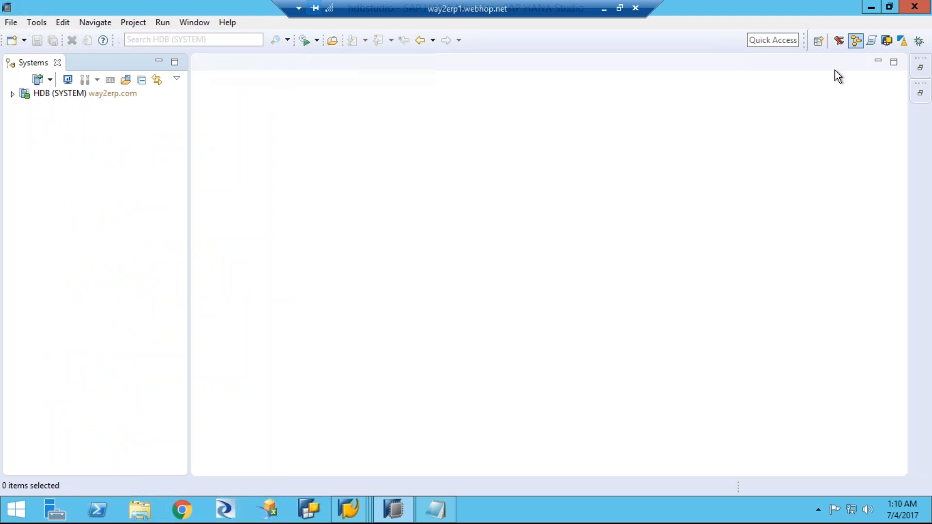
{"action": "left_click", "coordinate": [13, 95]}
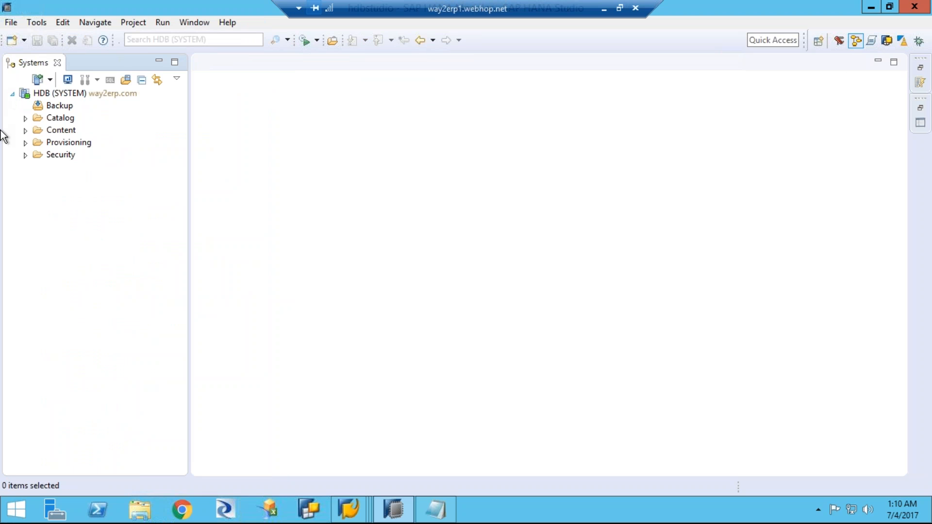
{"action": "left_click", "coordinate": [25, 119]}
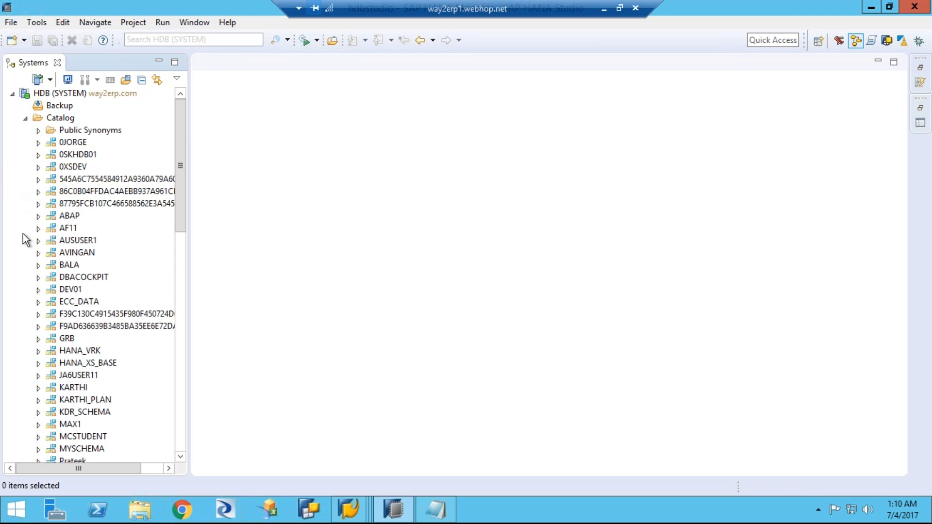
{"action": "scroll", "coordinate": [185, 225], "scroll_direction": "down", "scroll_amount": 1}
{"action": "left_click_drag", "start_coordinate": [185, 223], "coordinate": [192, 277]}
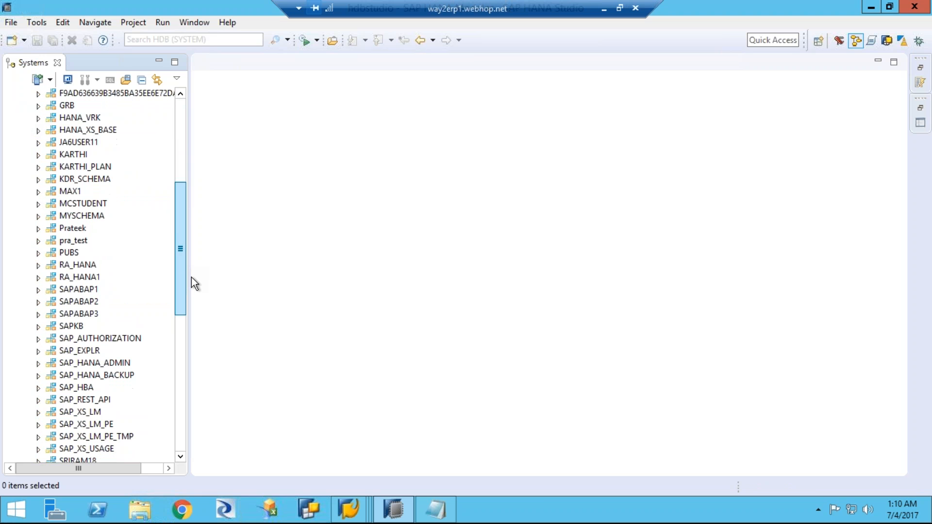
{"action": "left_click", "coordinate": [37, 291]}
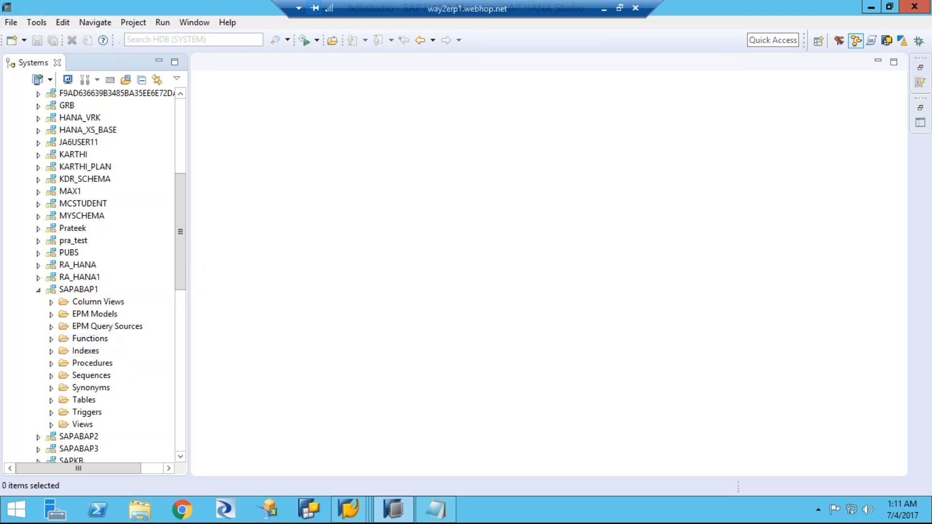
{"action": "left_click_drag", "start_coordinate": [182, 271], "coordinate": [180, 295]}
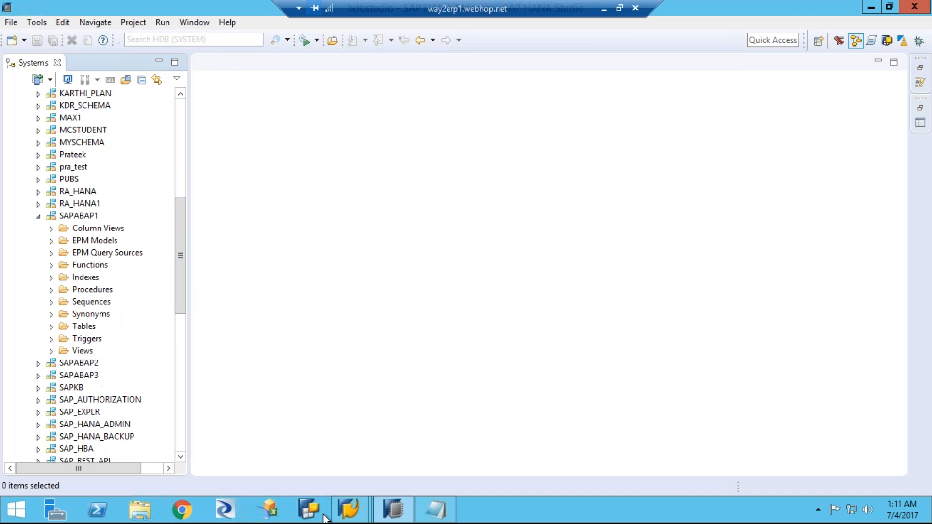
Step: Switch to the SAP GUI session displaying characteristic /ERP/PRODUCT and return it to SAP Easy Access
{"action": "left_click", "coordinate": [351, 512]}
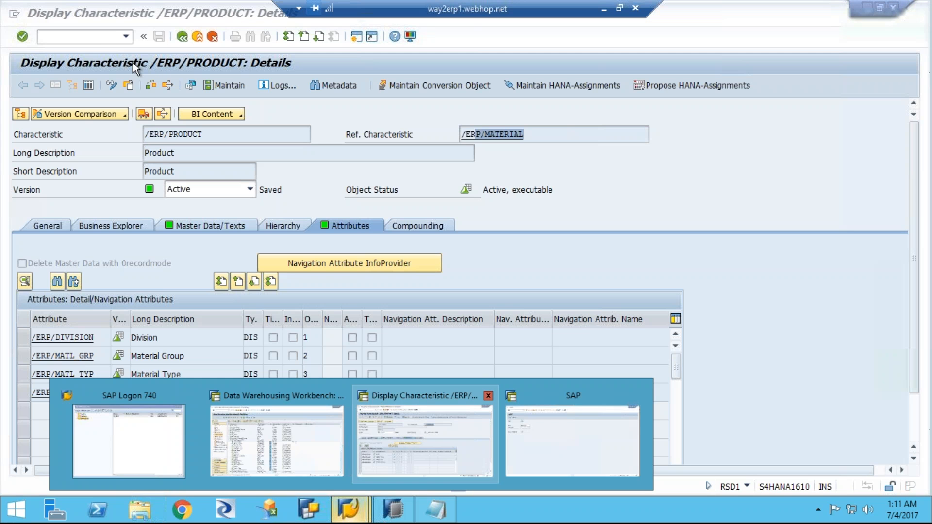
{"action": "left_click", "coordinate": [97, 38]}
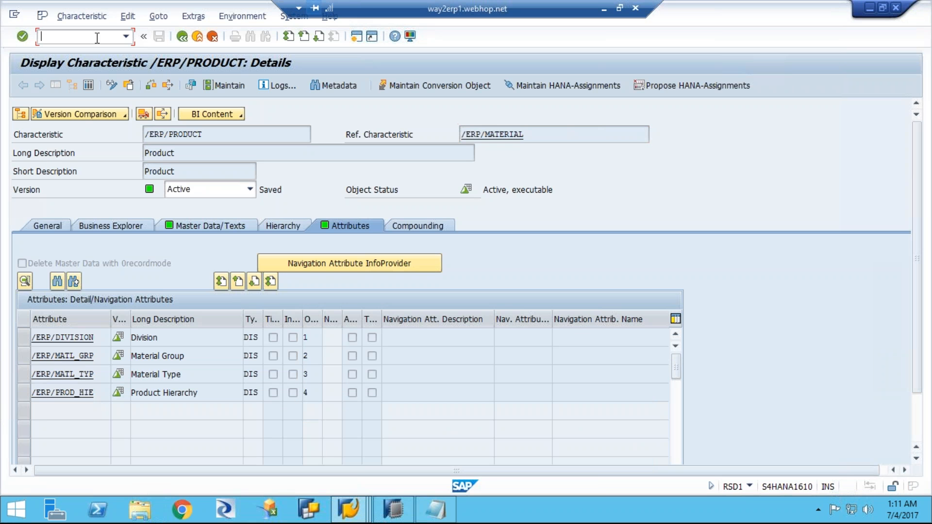
{"action": "type", "text": "/n"}
{"action": "key", "text": "Return"}
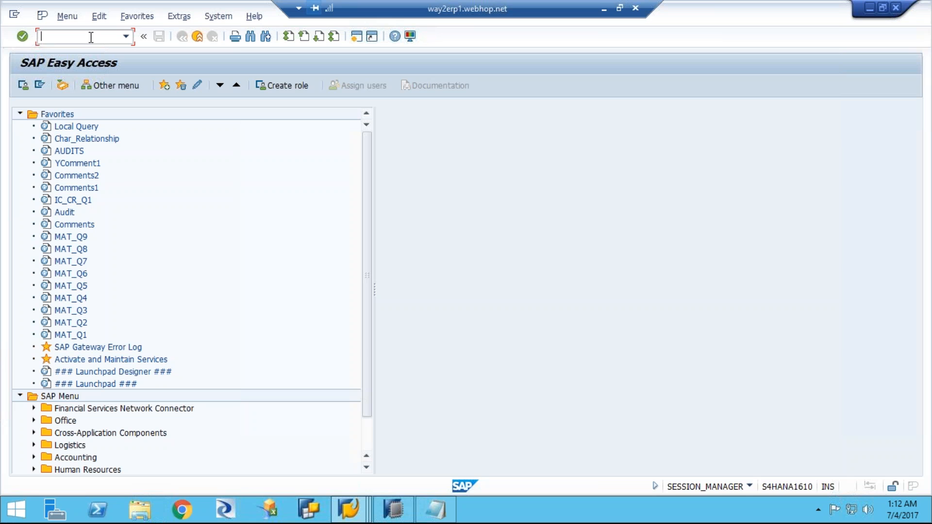
Step: Run transaction dbacockpit to check the database user of system S16, and return to SAP HANA Studio
{"action": "type", "text": "dbaco k"}
{"action": "key", "text": "BackSpace"}
{"action": "key", "text": "BackSpace"}
{"action": "type", "text": "ckpit"}
{"action": "key", "text": "Return"}
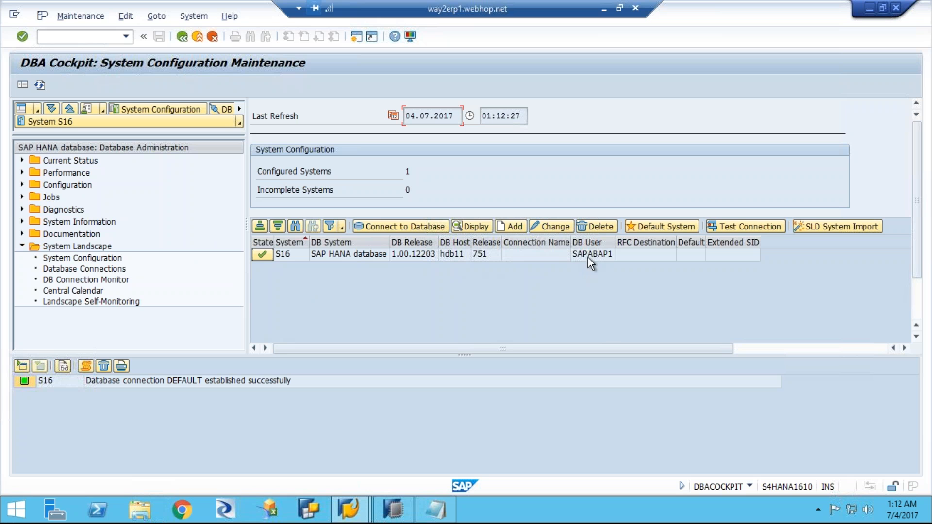
{"action": "left_click", "coordinate": [394, 510]}
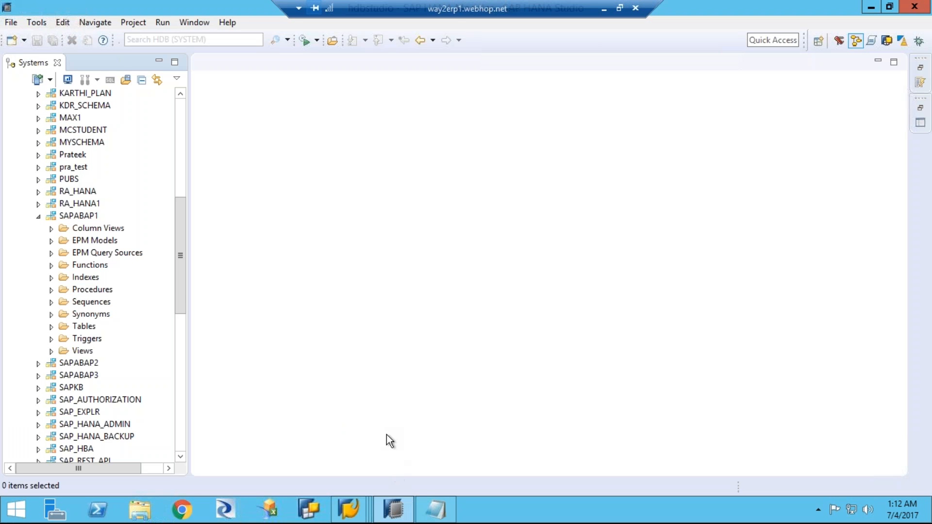
Step: Expand the tables of schema SAPABAP1 and filter them by the pattern mara
{"action": "left_click", "coordinate": [78, 218]}
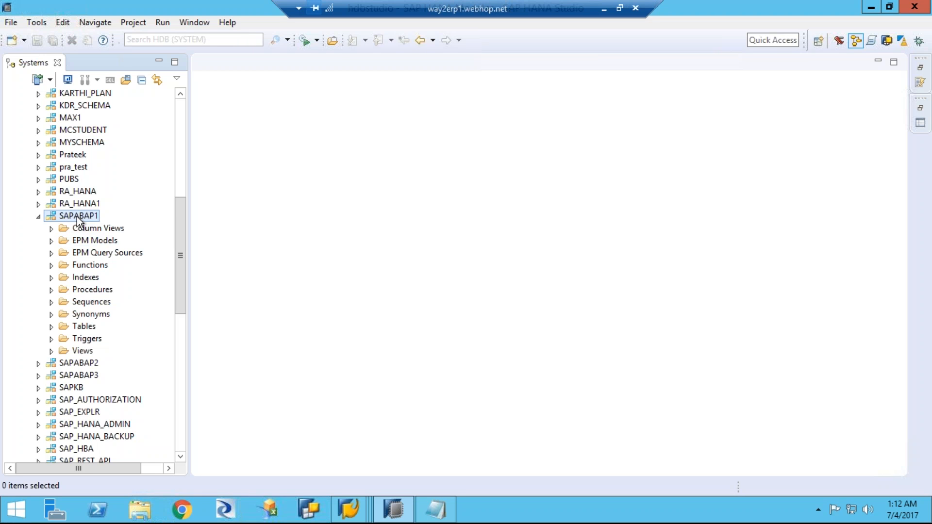
{"action": "left_click", "coordinate": [51, 327]}
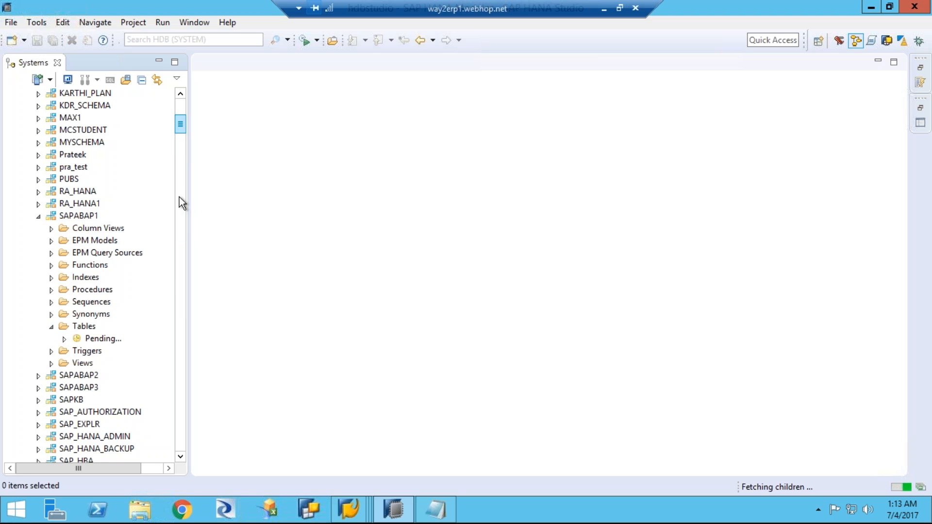
{"action": "scroll", "coordinate": [164, 306], "scroll_direction": "down", "scroll_amount": 3}
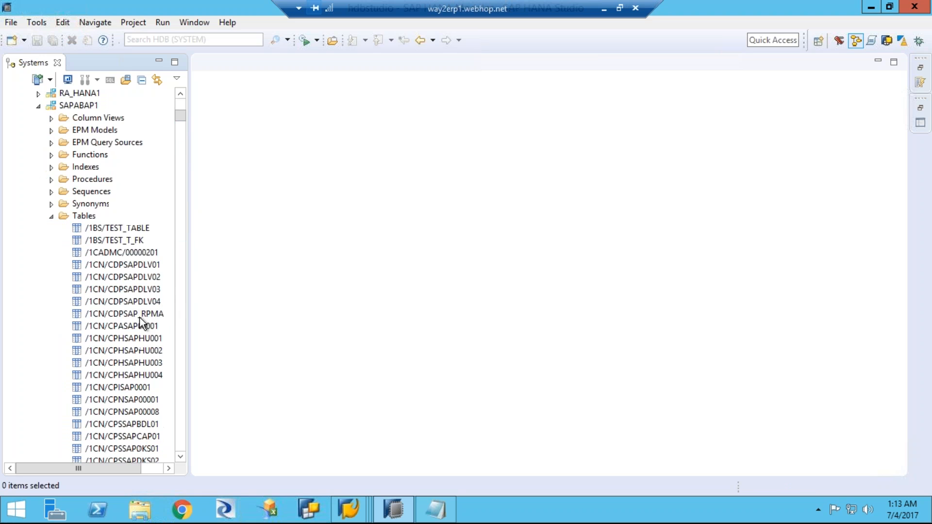
{"action": "left_click", "coordinate": [93, 217]}
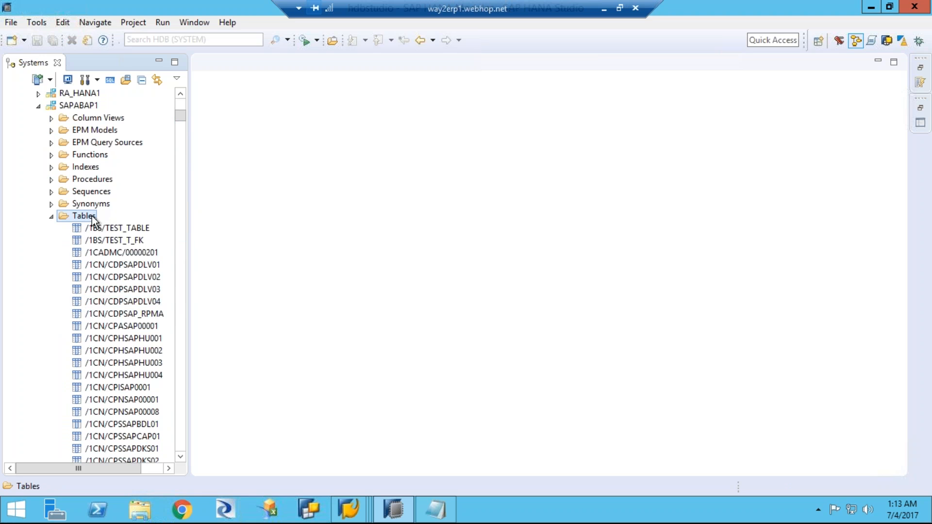
{"action": "right_click", "coordinate": [92, 216]}
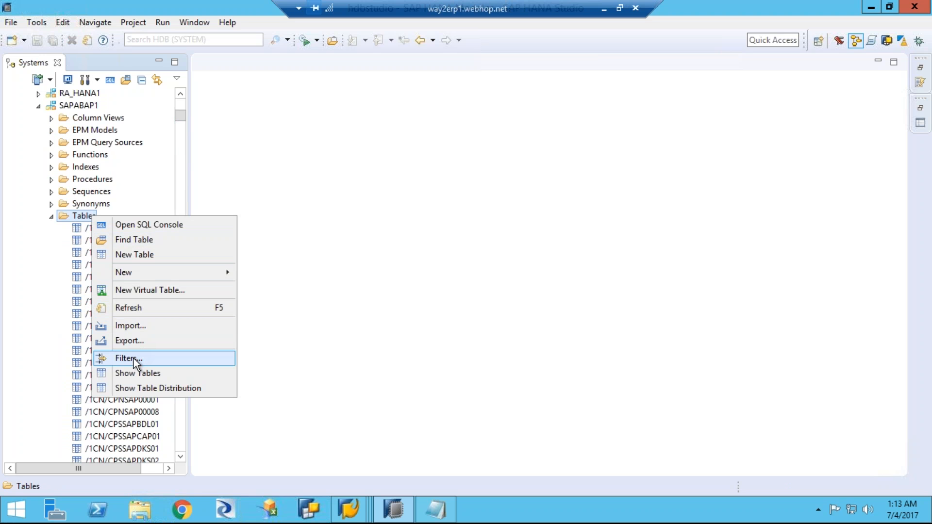
{"action": "left_click", "coordinate": [129, 358]}
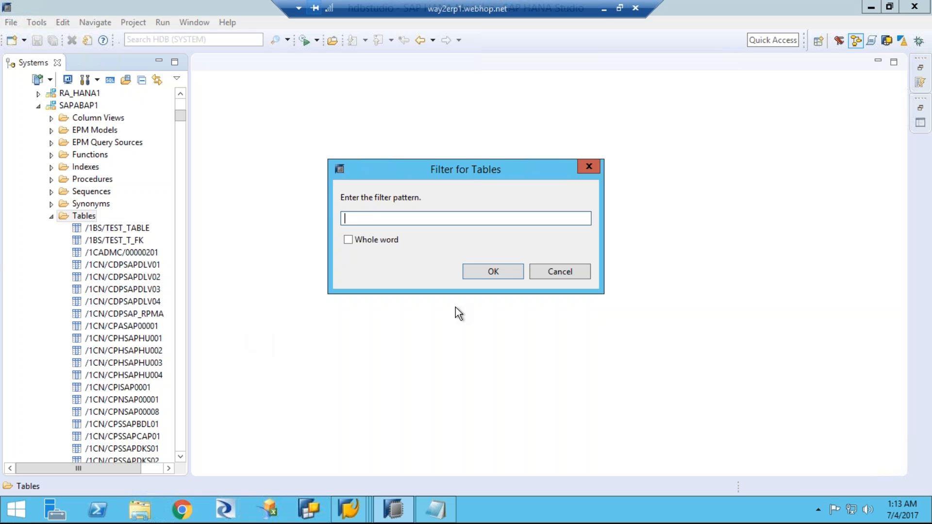
{"action": "type", "text": "mara"}
{"action": "left_click", "coordinate": [508, 272]}
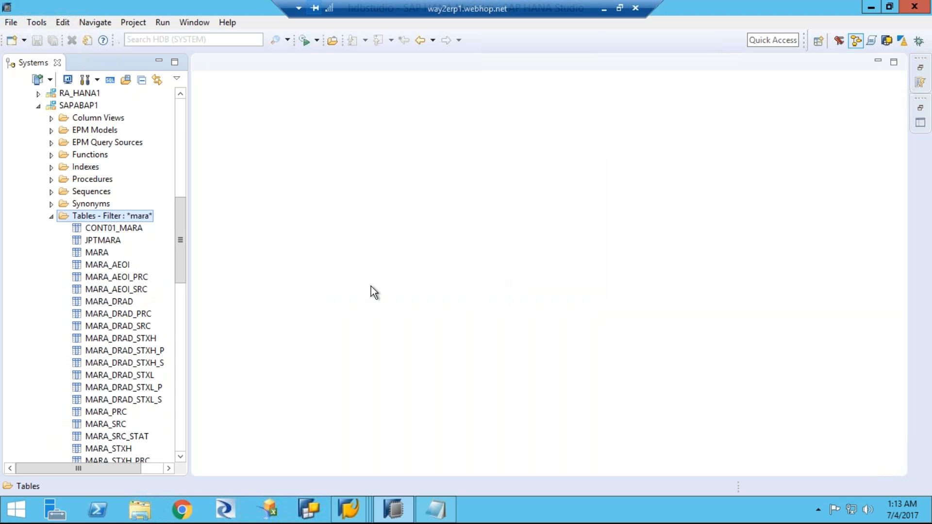
Step: Display the content of the MARA table and open its data preview
{"action": "mouse_move", "coordinate": [179, 252]}
{"action": "left_mouse_down"}
{"action": "mouse_move", "coordinate": [183, 295]}
{"action": "mouse_move", "coordinate": [177, 261]}
{"action": "left_mouse_up"}
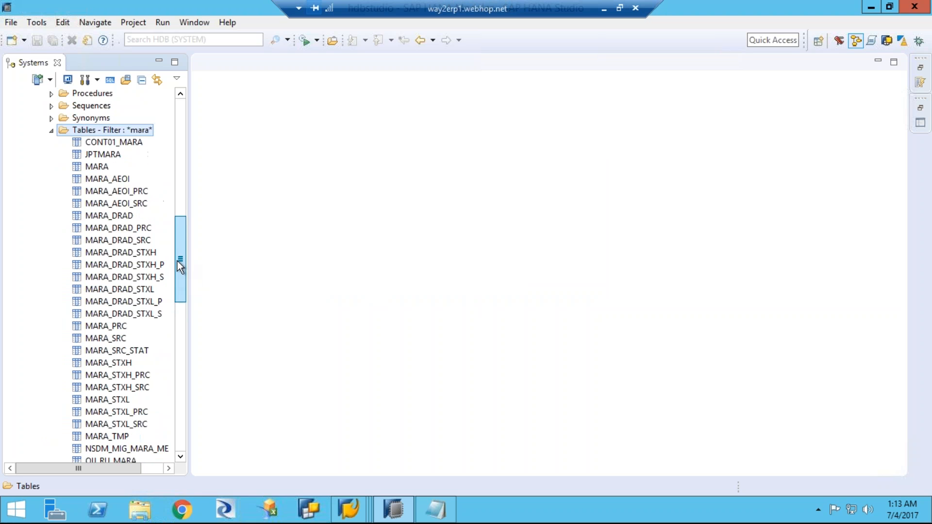
{"action": "left_click", "coordinate": [99, 167]}
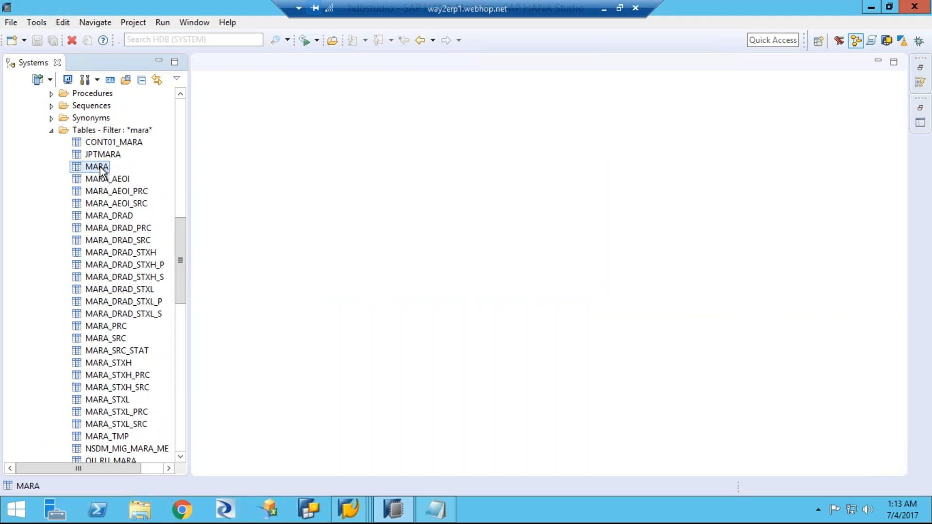
{"action": "right_click", "coordinate": [100, 167]}
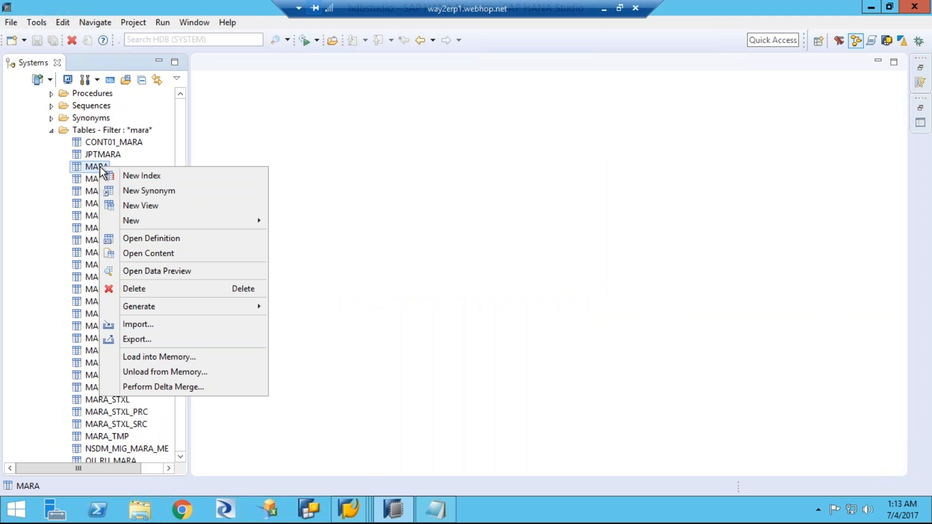
{"action": "left_click", "coordinate": [164, 254]}
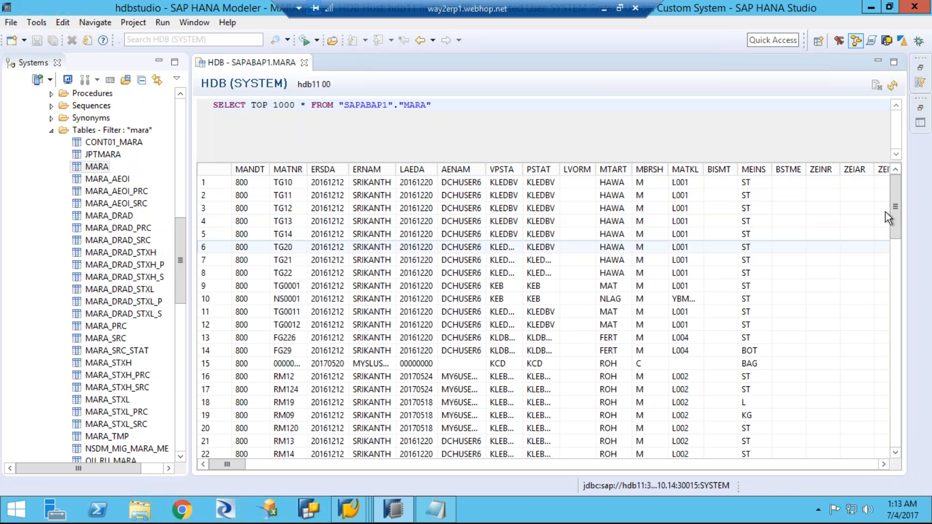
{"action": "mouse_move", "coordinate": [895, 202]}
{"action": "left_mouse_down"}
{"action": "mouse_move", "coordinate": [894, 456]}
{"action": "mouse_move", "coordinate": [882, 203]}
{"action": "left_mouse_up"}
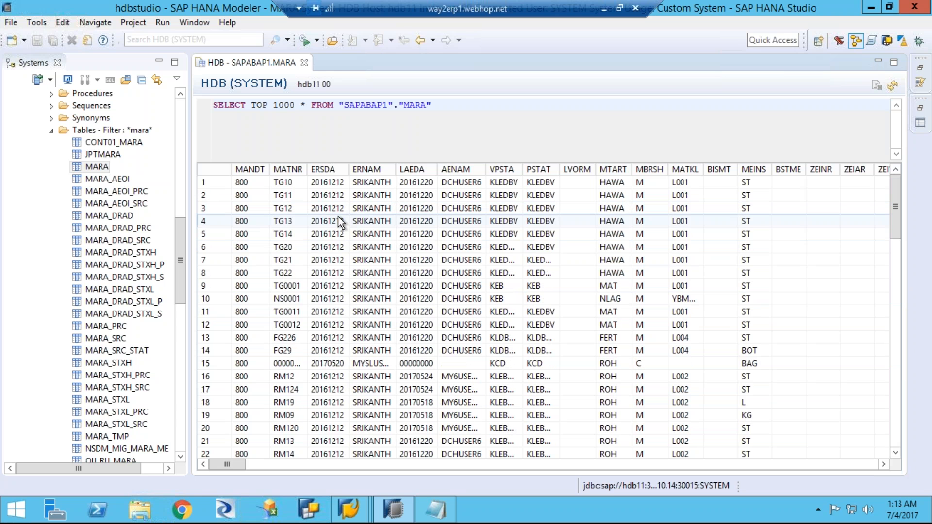
{"action": "right_click", "coordinate": [92, 167]}
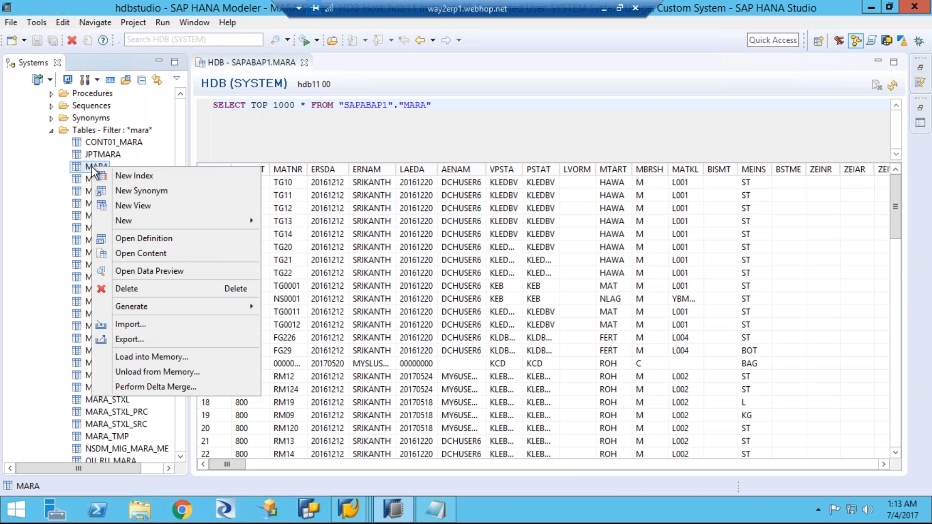
{"action": "left_click", "coordinate": [159, 272]}
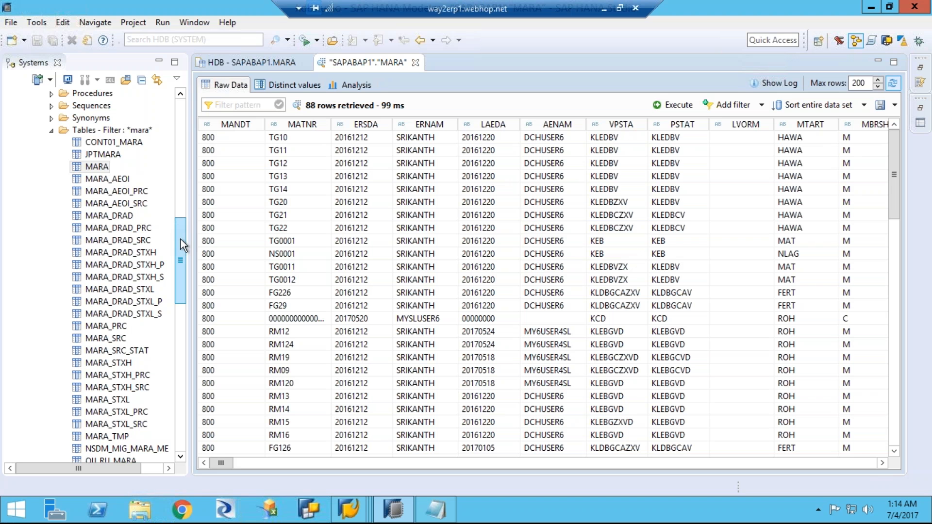
Step: Examine the tables of the ABAP schema in the HDB catalog, and collapse the schema again
{"action": "scroll", "coordinate": [179, 186], "scroll_direction": "up", "scroll_amount": 3}
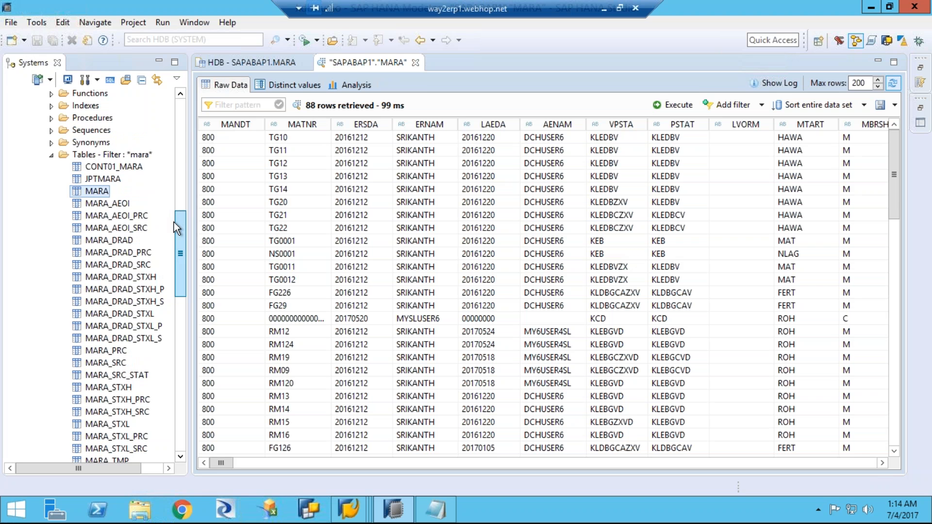
{"action": "scroll", "coordinate": [182, 231], "scroll_direction": "up", "scroll_amount": 3}
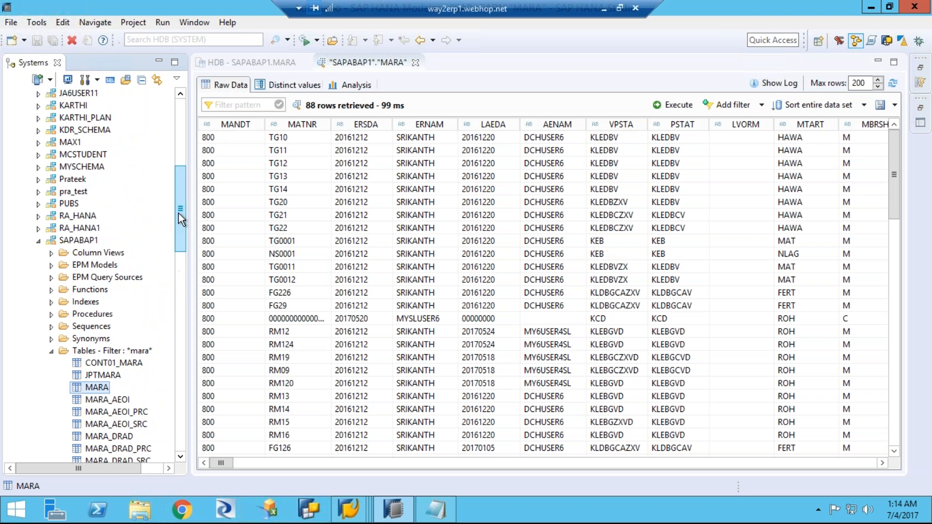
{"action": "left_click_drag", "start_coordinate": [180, 221], "coordinate": [179, 236]}
{"action": "scroll", "coordinate": [180, 243], "scroll_direction": "down", "scroll_amount": 2}
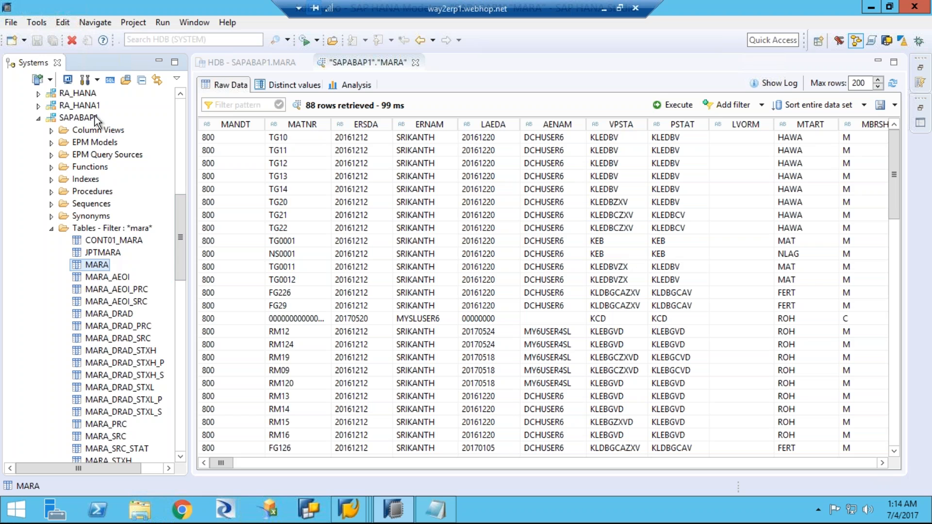
{"action": "left_click_drag", "start_coordinate": [183, 203], "coordinate": [177, 136]}
{"action": "left_click", "coordinate": [38, 144]}
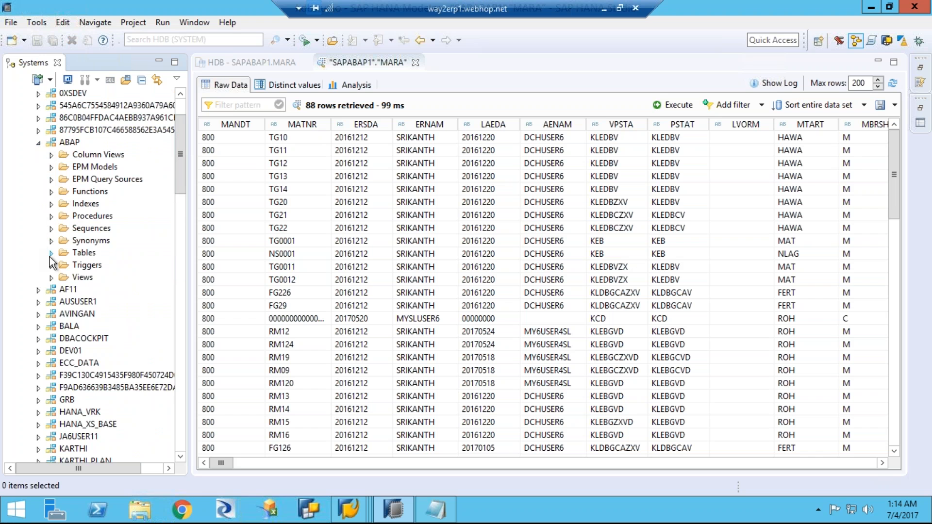
{"action": "left_click", "coordinate": [51, 253]}
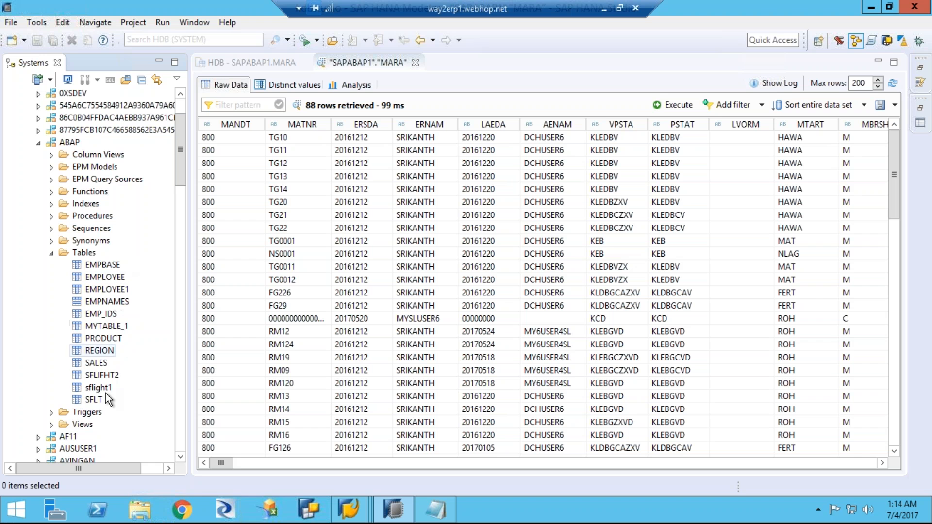
{"action": "left_click", "coordinate": [39, 144]}
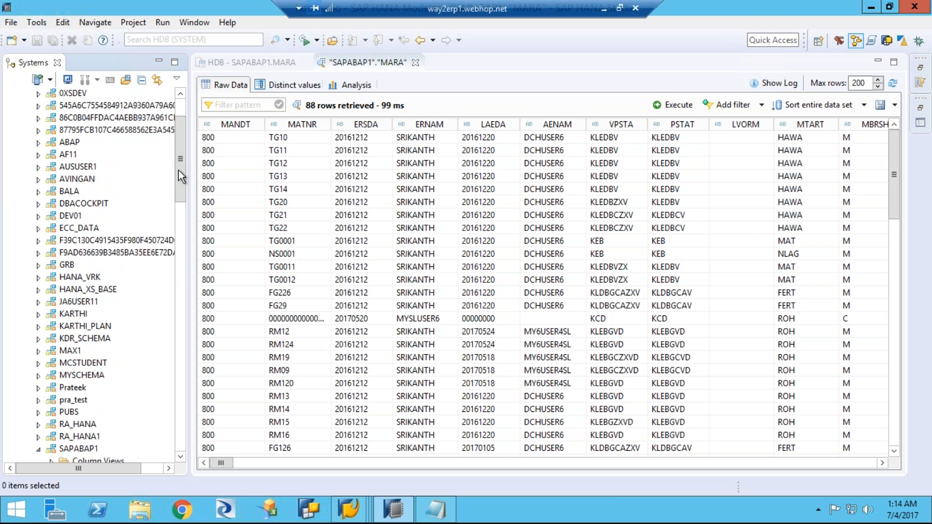
Step: Replace the table filter of schema SAPABAP1 with the pattern makt
{"action": "scroll", "coordinate": [183, 237], "scroll_direction": "down", "scroll_amount": 3}
{"action": "scroll", "coordinate": [182, 237], "scroll_direction": "down", "scroll_amount": 10}
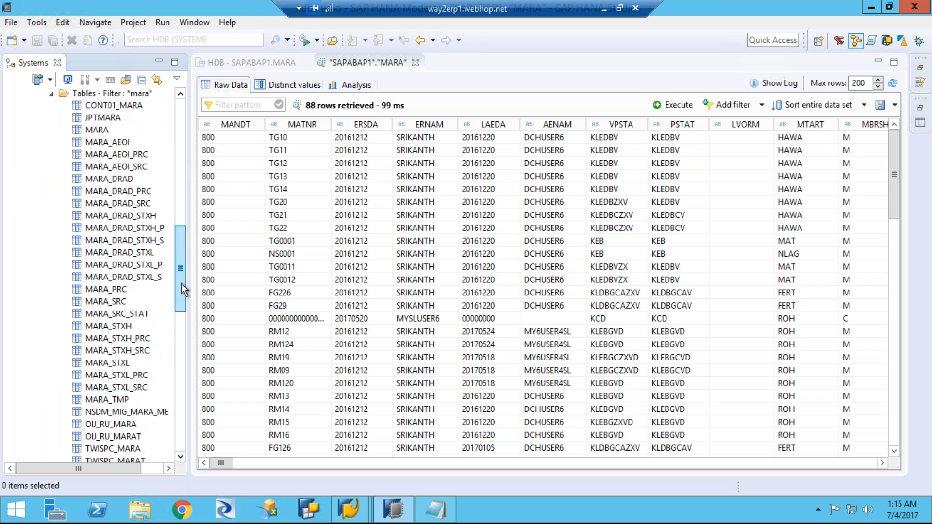
{"action": "scroll", "coordinate": [182, 283], "scroll_direction": "up", "scroll_amount": 1}
{"action": "scroll", "coordinate": [180, 264], "scroll_direction": "up", "scroll_amount": 1}
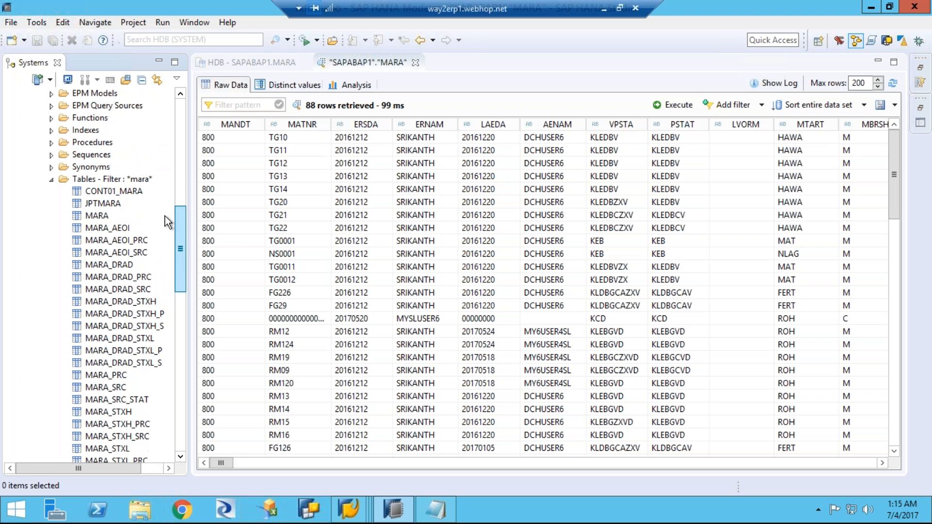
{"action": "left_click", "coordinate": [133, 182]}
{"action": "right_click", "coordinate": [133, 181]}
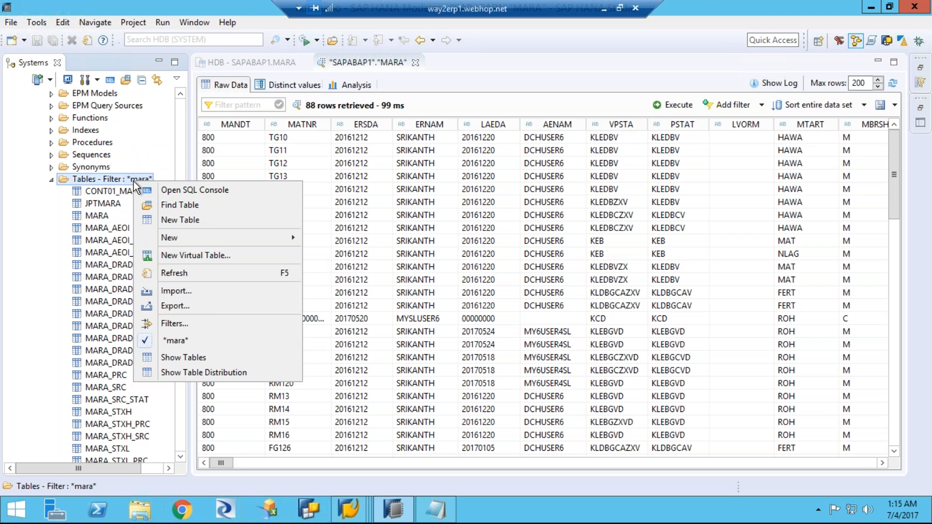
{"action": "left_click", "coordinate": [199, 327]}
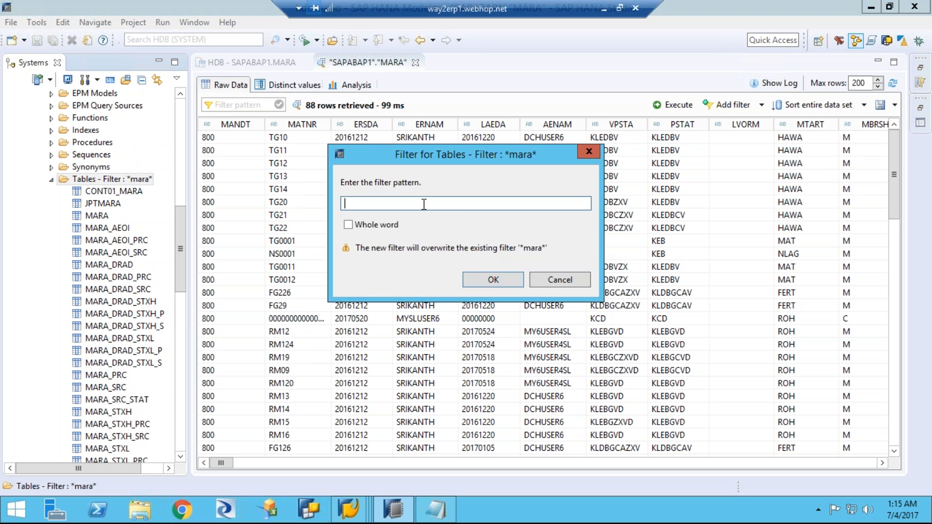
{"action": "type", "text": "makt"}
{"action": "left_click", "coordinate": [477, 279]}
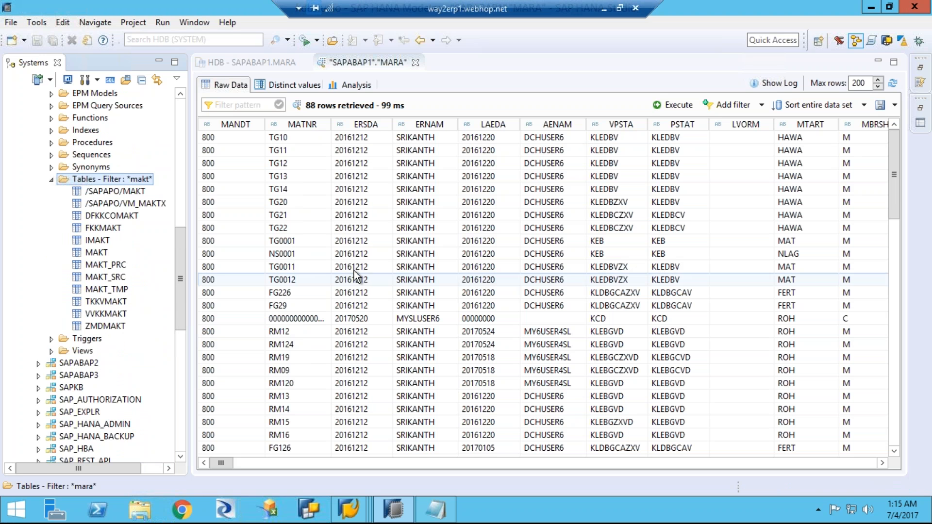
Step: Open the data preview of table MAKT and show the distinct values of MAKTX
{"action": "left_click", "coordinate": [99, 252]}
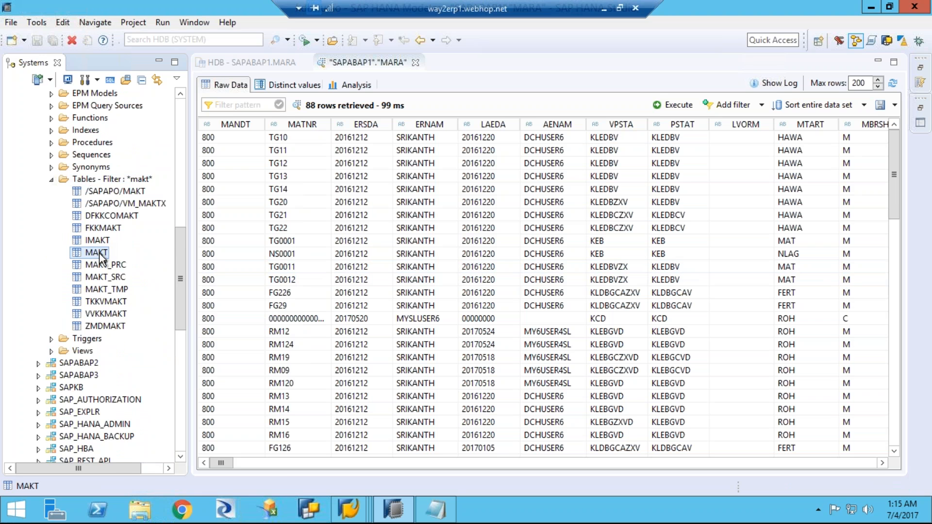
{"action": "right_click", "coordinate": [100, 253]}
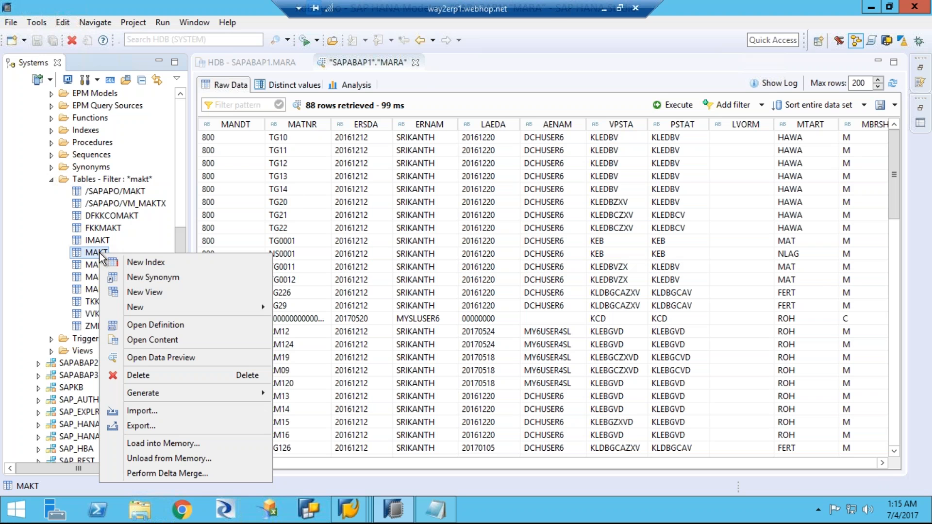
{"action": "left_click", "coordinate": [170, 360]}
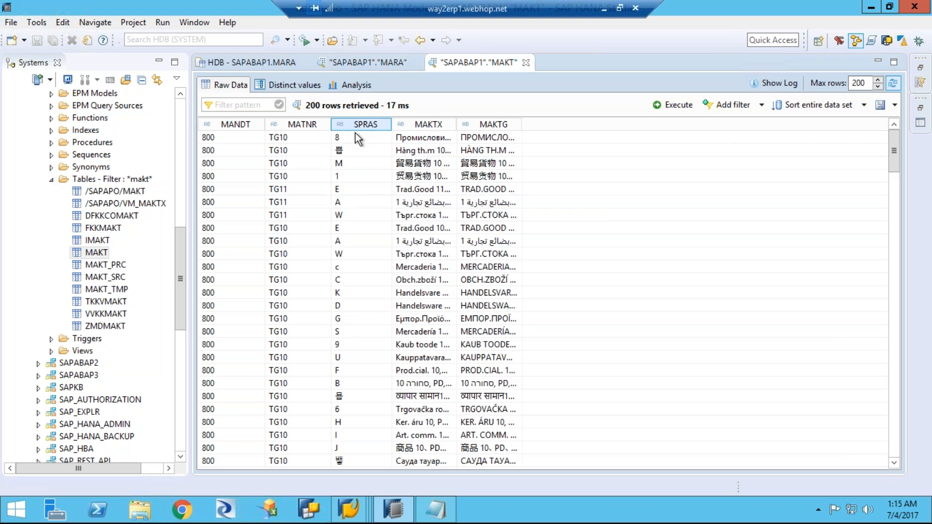
{"action": "left_click", "coordinate": [300, 85]}
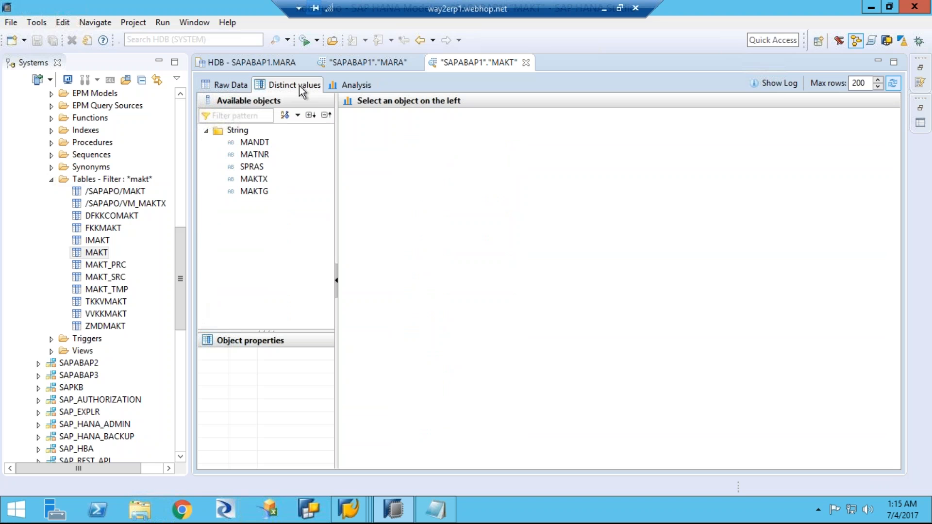
{"action": "left_click", "coordinate": [258, 180]}
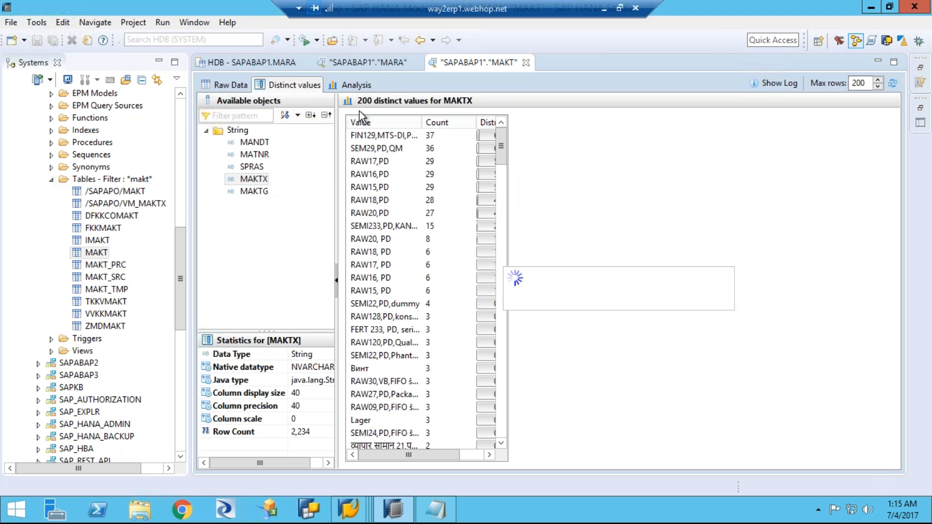
Step: Build an analysis chart of MAKT with SPRAS as label and the MATNR count as value, and select the bar for language E
{"action": "left_click", "coordinate": [348, 86]}
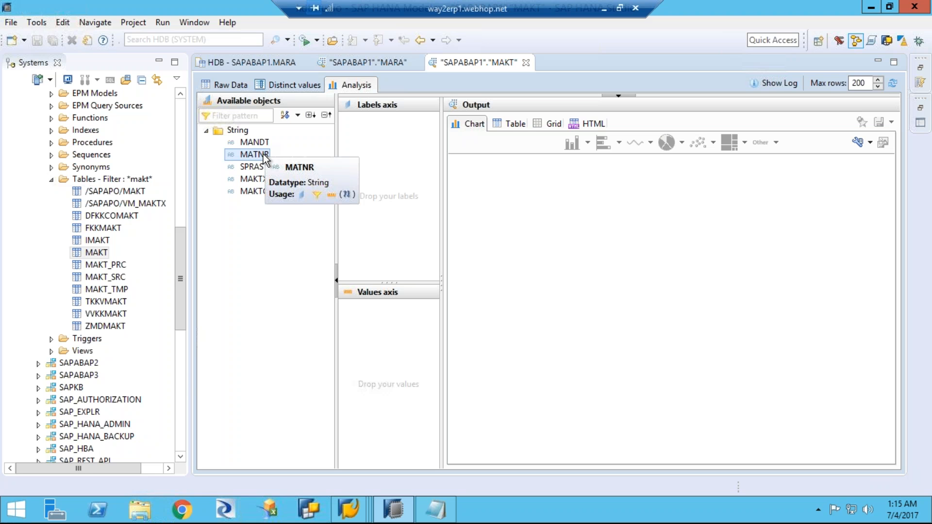
{"action": "left_click_drag", "start_coordinate": [255, 168], "coordinate": [389, 191]}
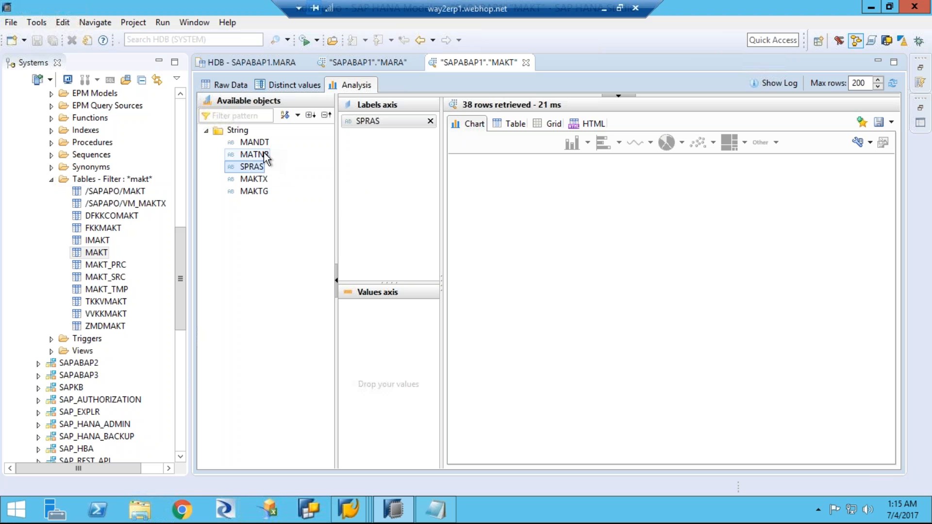
{"action": "left_click_drag", "start_coordinate": [266, 158], "coordinate": [373, 345]}
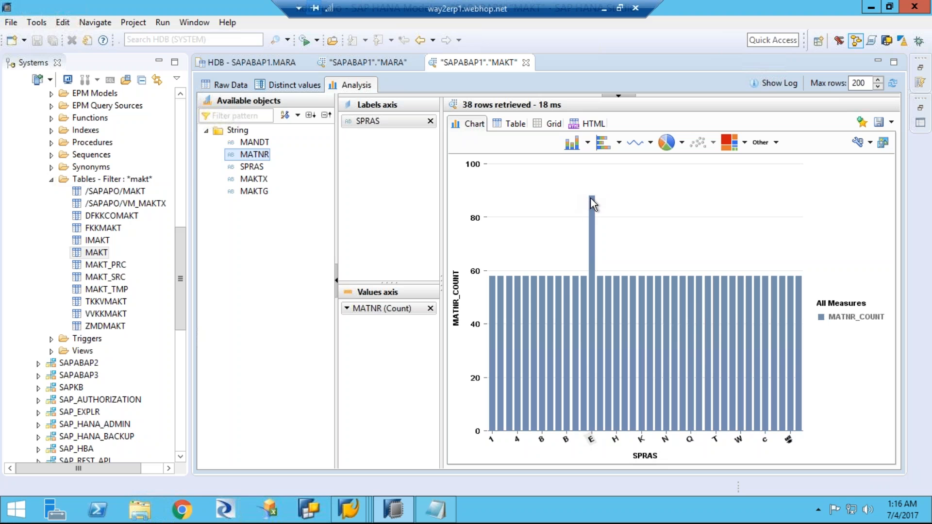
{"action": "mouse_move", "coordinate": [593, 203]}
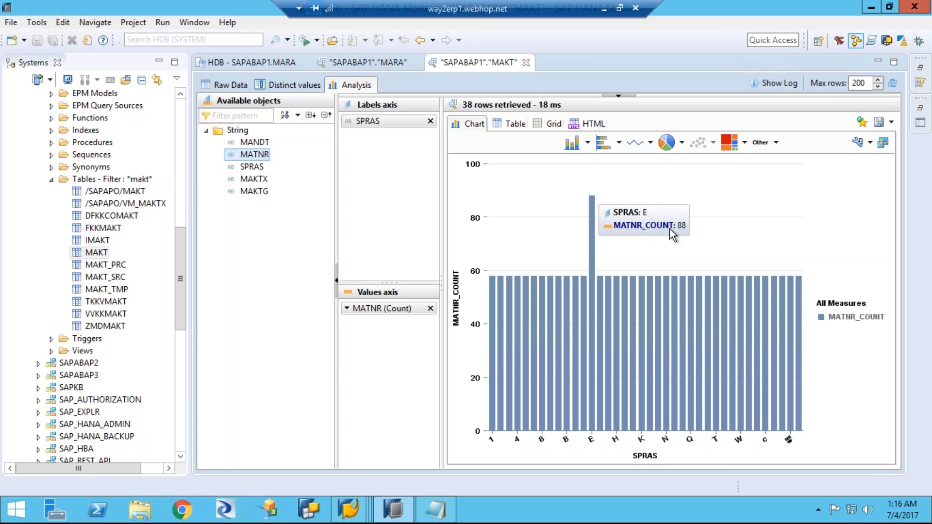
{"action": "left_click", "coordinate": [591, 208]}
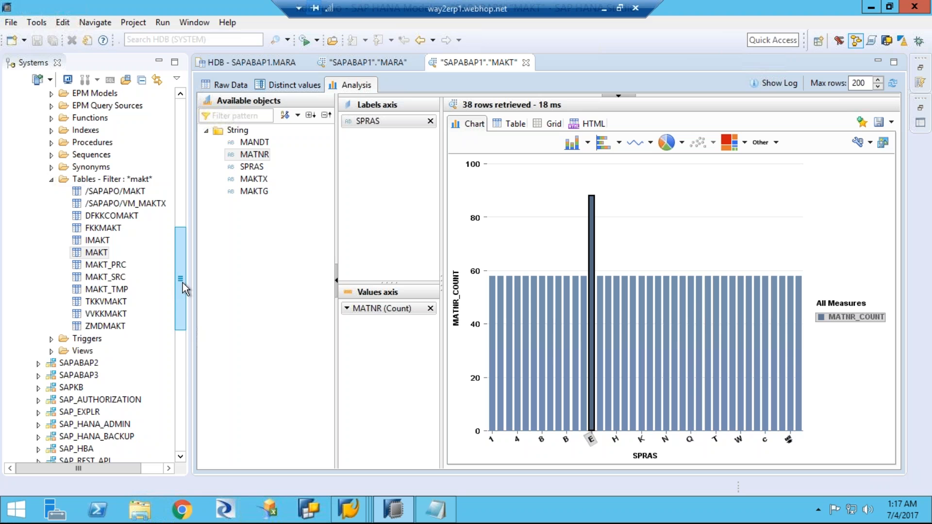
Step: Collapse the SAPABAP1 schema and the Catalog folder of the HDB system, and expand its Content folder
{"action": "left_click", "coordinate": [178, 302]}
{"action": "scroll", "coordinate": [177, 311], "scroll_direction": "down", "scroll_amount": 3}
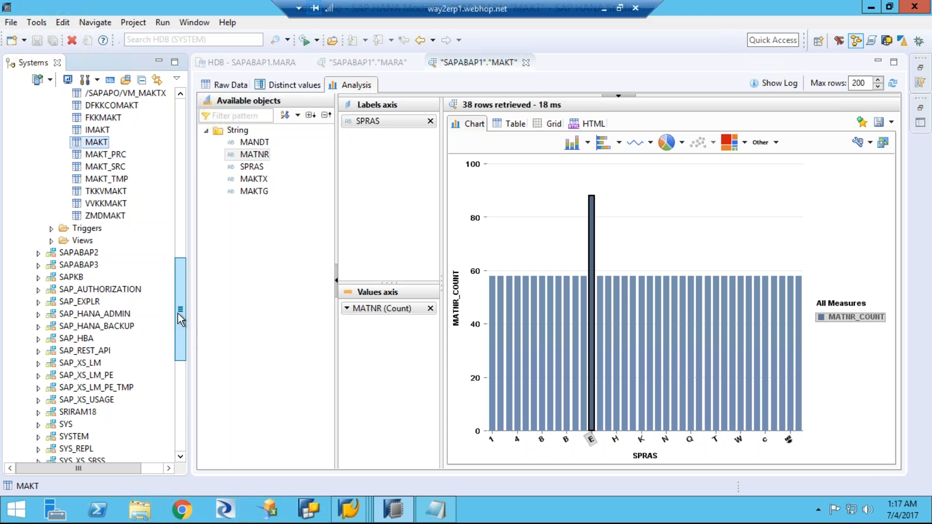
{"action": "left_click_drag", "start_coordinate": [178, 313], "coordinate": [184, 269]}
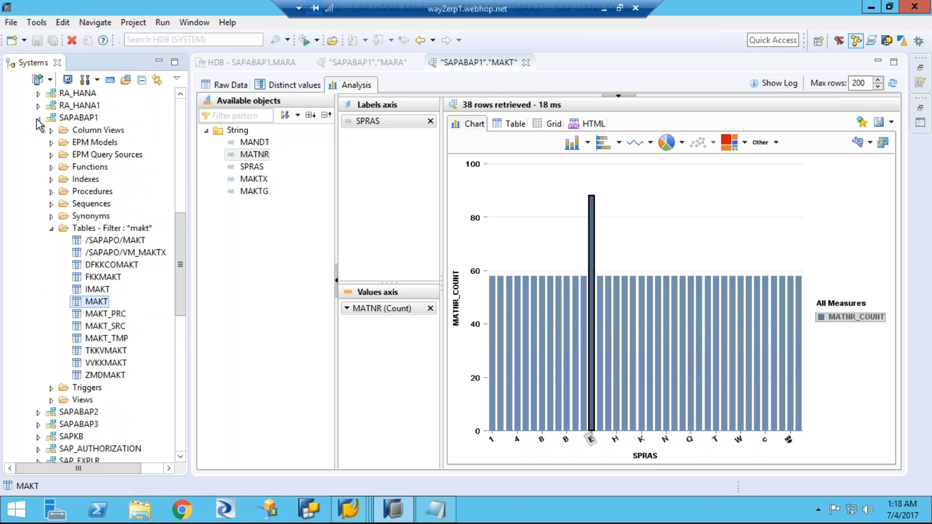
{"action": "left_click", "coordinate": [39, 118]}
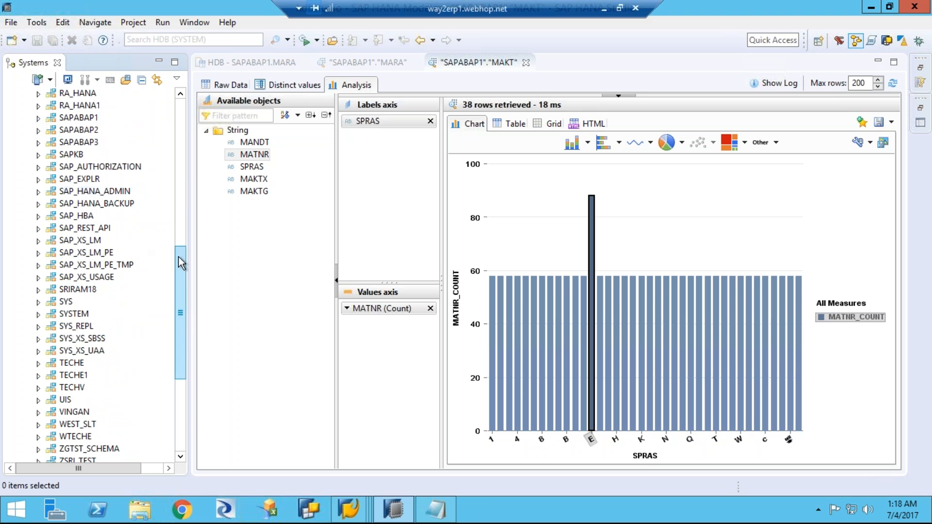
{"action": "left_click", "coordinate": [176, 146]}
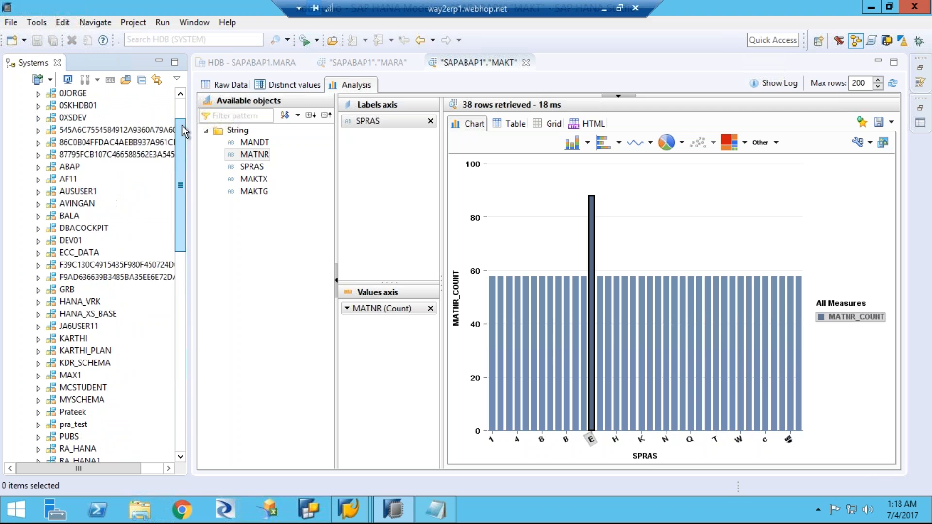
{"action": "left_click", "coordinate": [183, 97]}
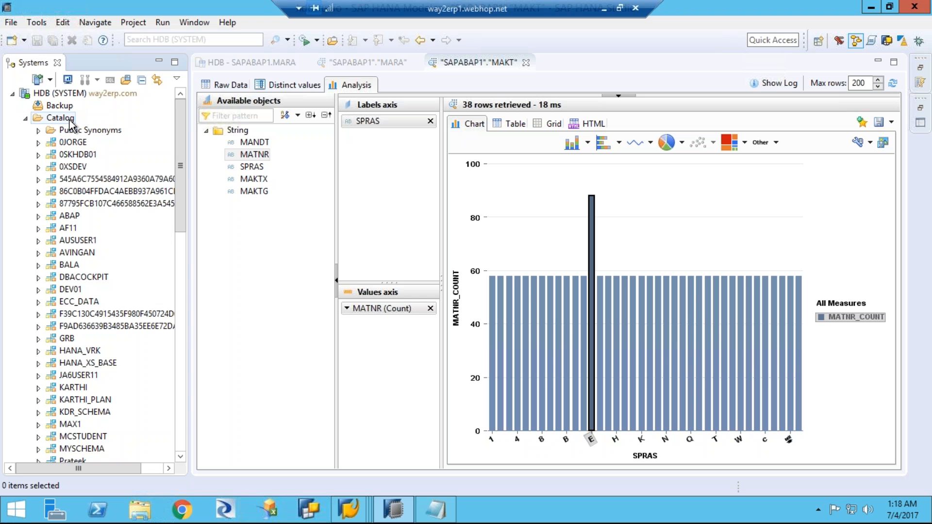
{"action": "left_click", "coordinate": [26, 118]}
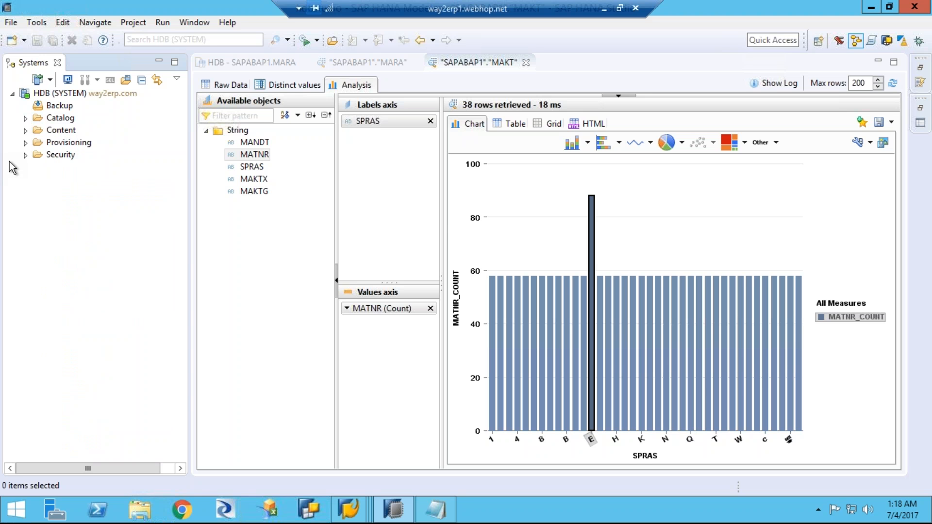
{"action": "left_click", "coordinate": [25, 131]}
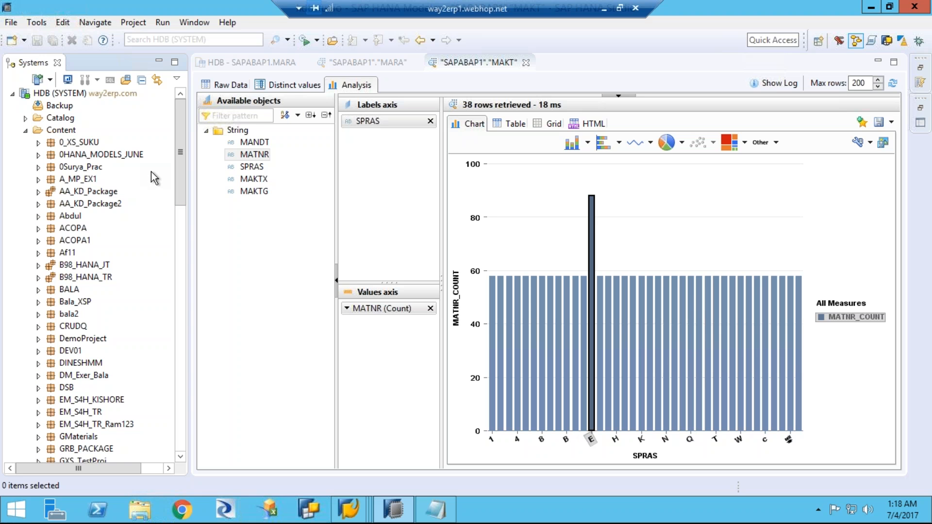
Step: Create a package under Content with both name and description SAP_BPC_TRN
{"action": "left_click", "coordinate": [68, 134]}
{"action": "right_click", "coordinate": [68, 133]}
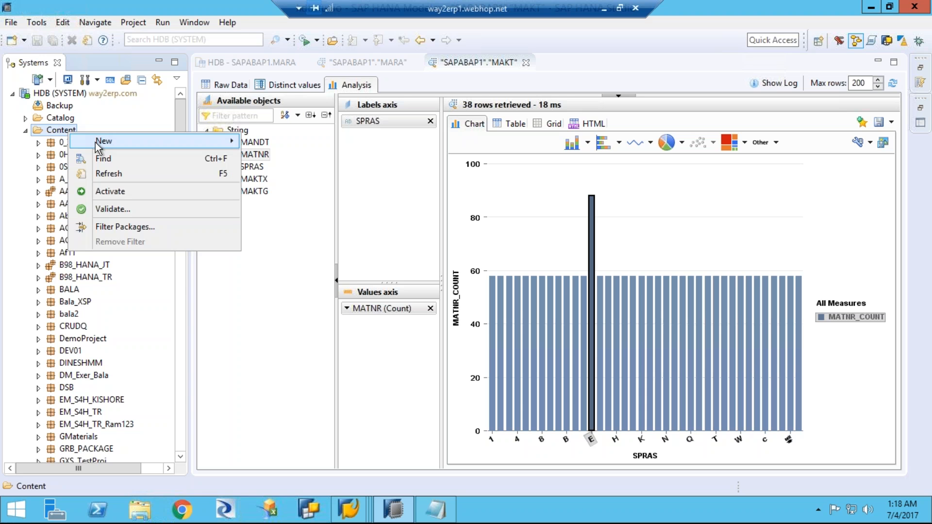
{"action": "mouse_move", "coordinate": [97, 143]}
{"action": "left_click", "coordinate": [266, 142]}
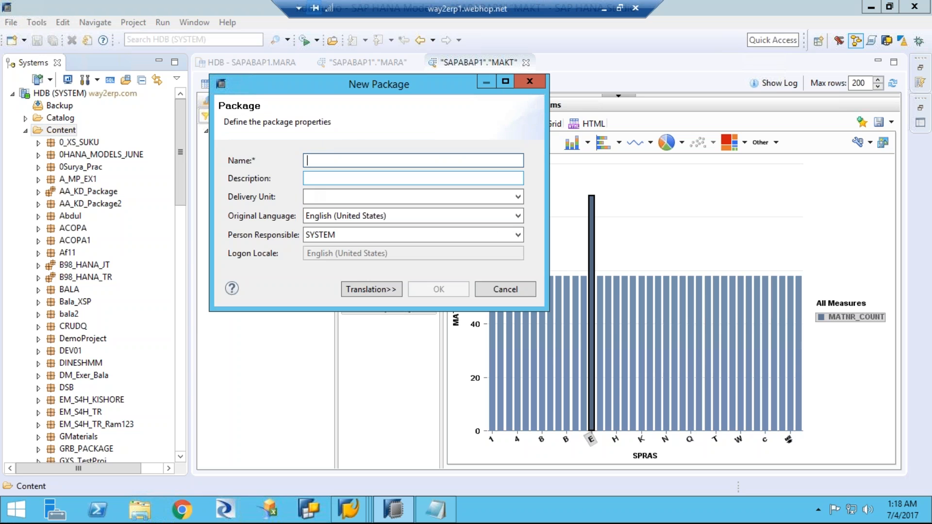
{"action": "type", "text": "B"}
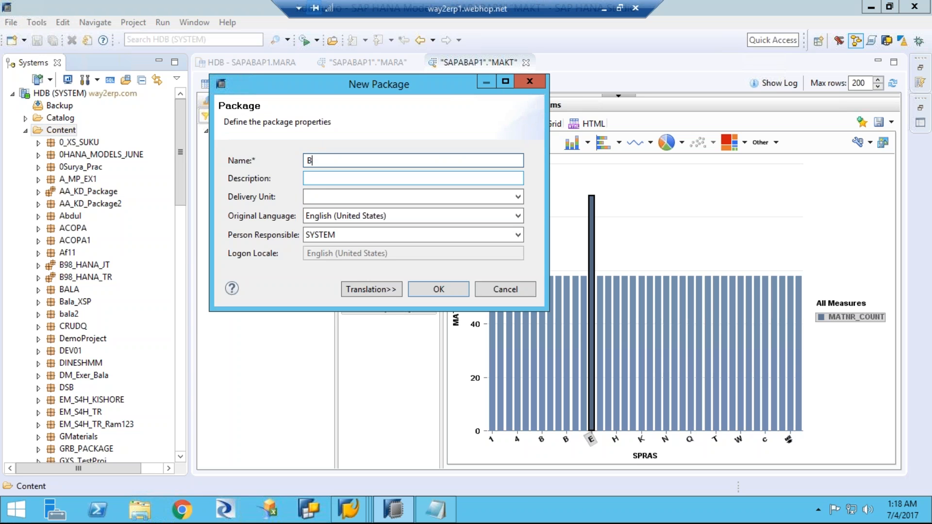
{"action": "key", "text": "BackSpace"}
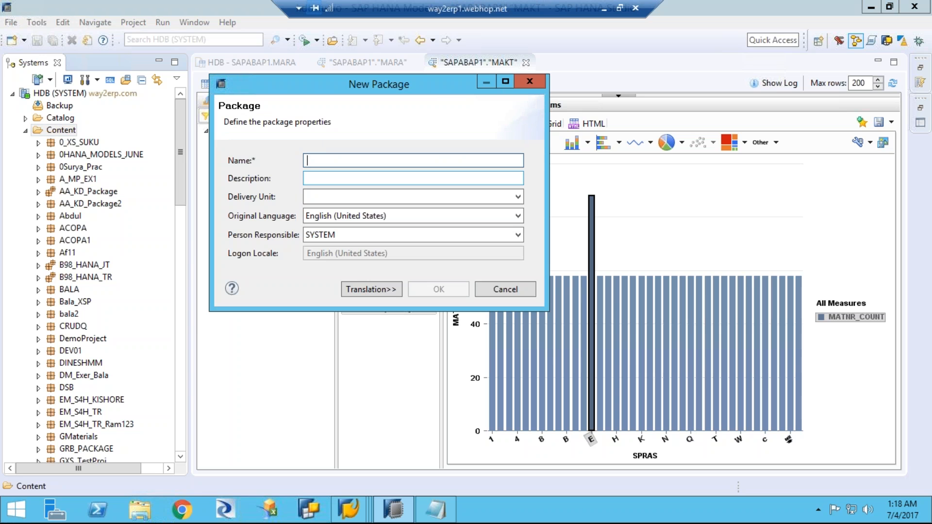
{"action": "type", "text": "BP"}
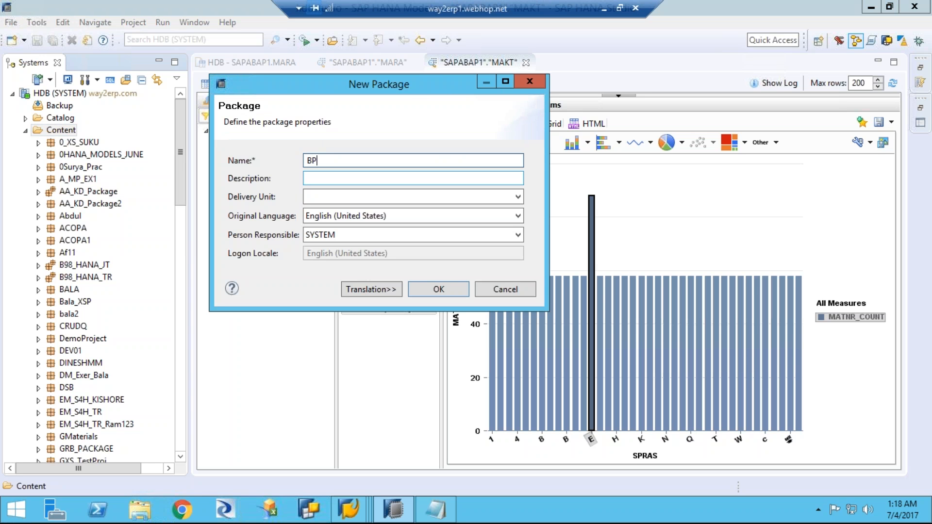
{"action": "type", "text": "C_"}
{"action": "key", "text": "BackSpace"}
{"action": "key", "text": "BackSpace"}
{"action": "key", "text": "BackSpace"}
{"action": "key", "text": "BackSpace"}
{"action": "type", "text": "SAP_BPC_TN"}
{"action": "left_click", "coordinate": [350, 162]}
{"action": "type", "text": "RN"}
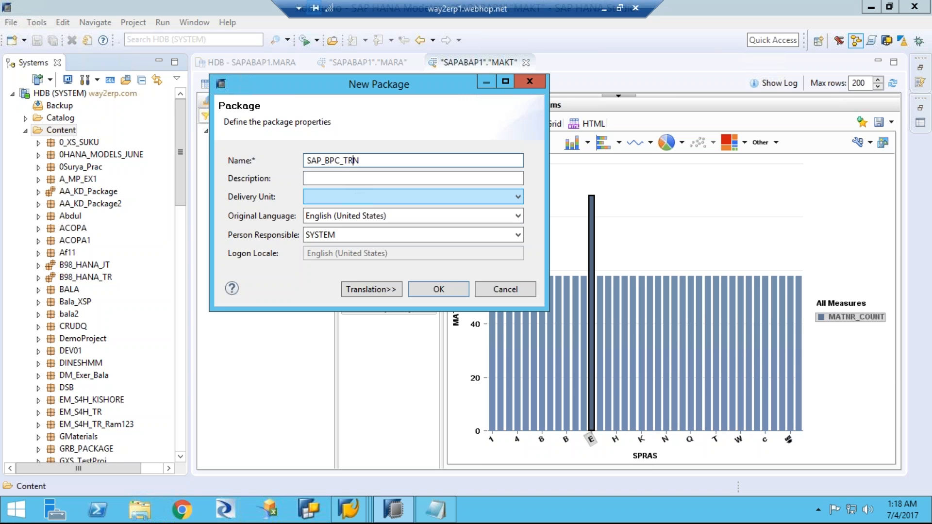
{"action": "left_click", "coordinate": [359, 179]}
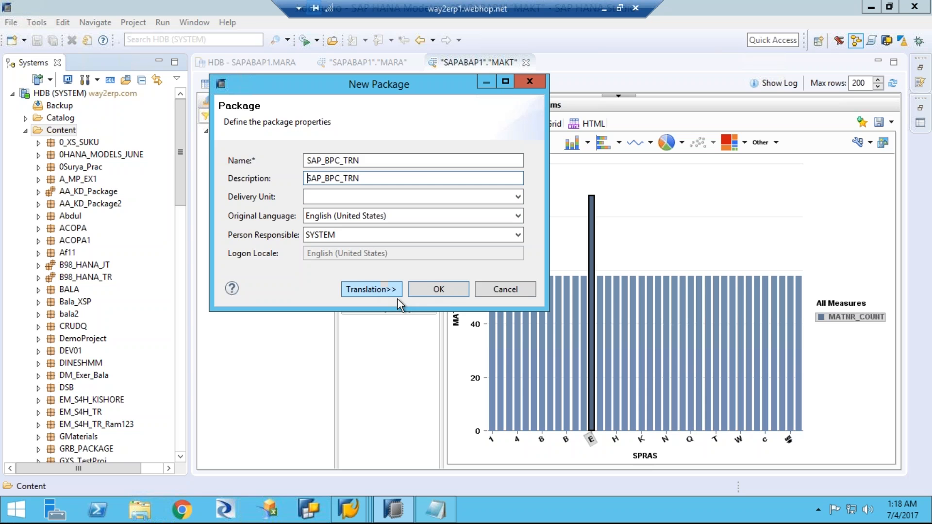
{"action": "left_click", "coordinate": [439, 290]}
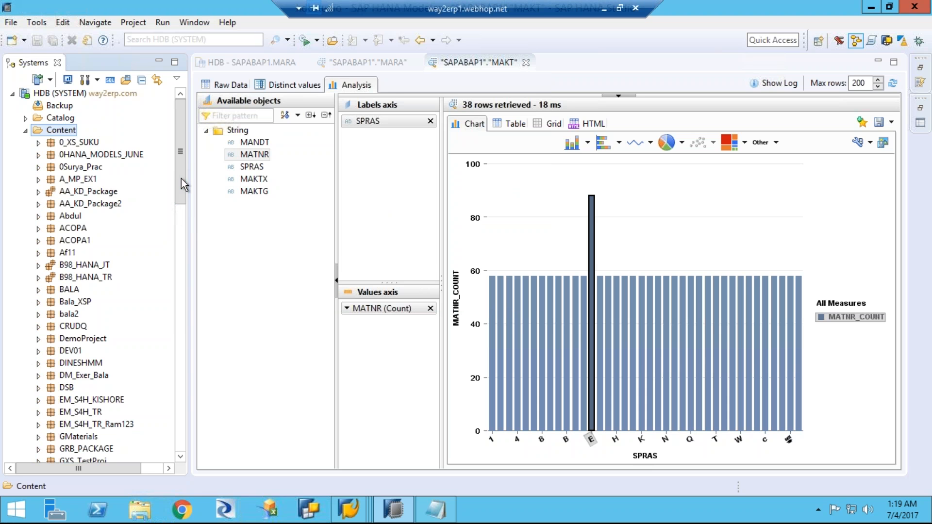
Step: Create a standard attribute view with name and label MARA_AT in the package SAP_BPC_TRN
{"action": "left_click_drag", "start_coordinate": [181, 179], "coordinate": [190, 317]}
{"action": "left_click", "coordinate": [98, 337]}
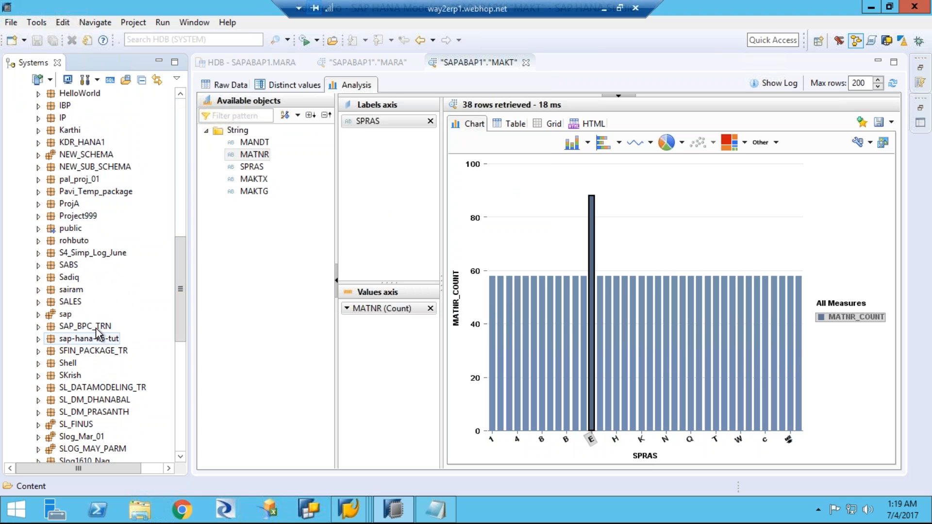
{"action": "left_click", "coordinate": [95, 327]}
{"action": "left_click", "coordinate": [38, 327]}
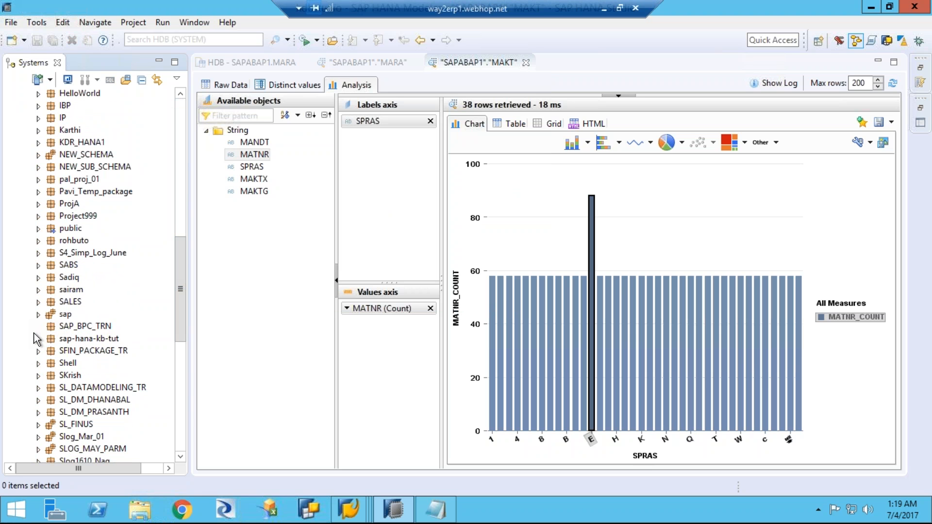
{"action": "right_click", "coordinate": [105, 329]}
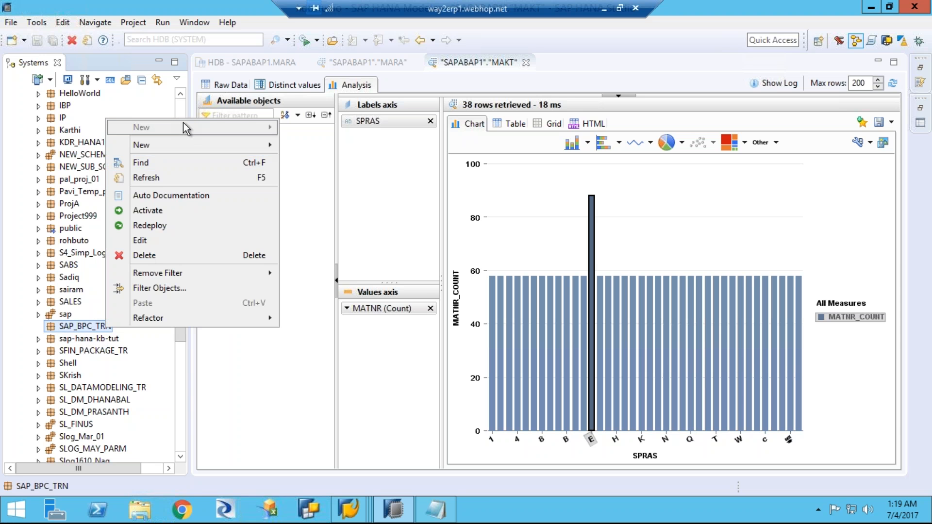
{"action": "mouse_move", "coordinate": [185, 147]}
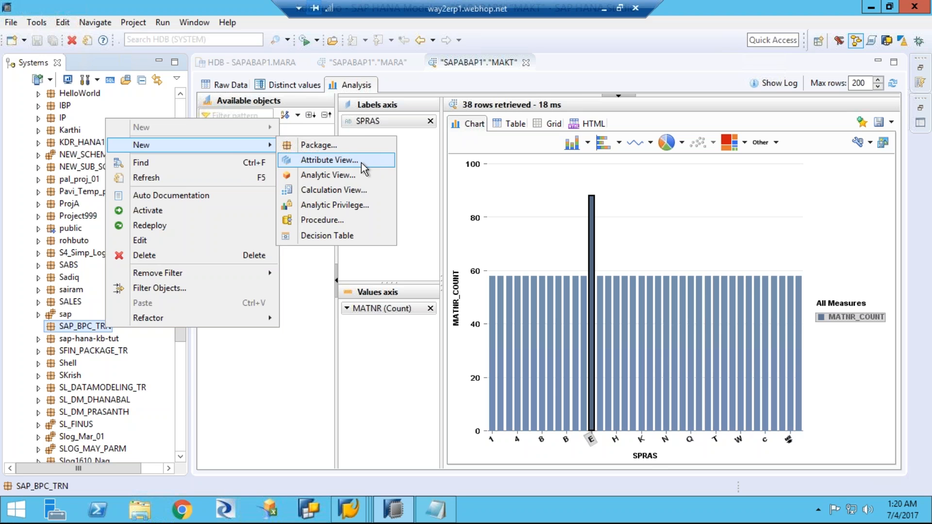
{"action": "left_click", "coordinate": [362, 163]}
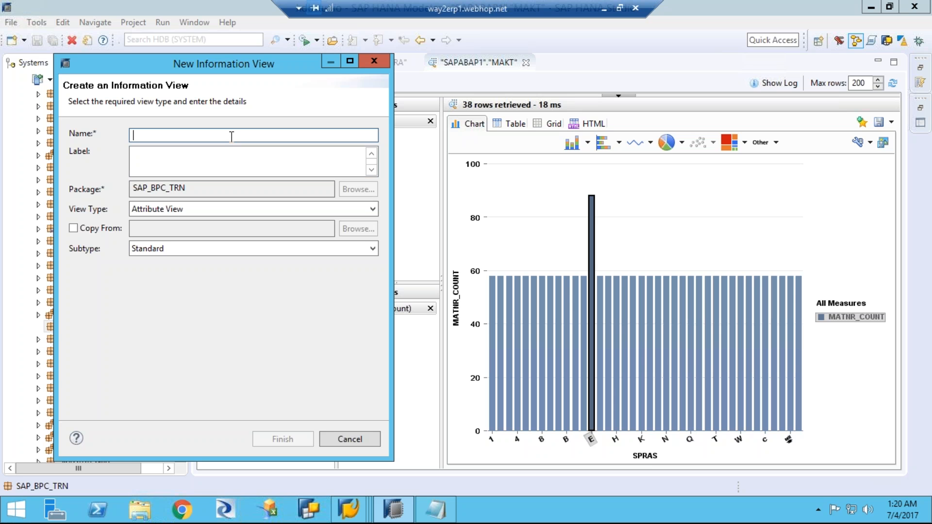
{"action": "type", "text": "M"}
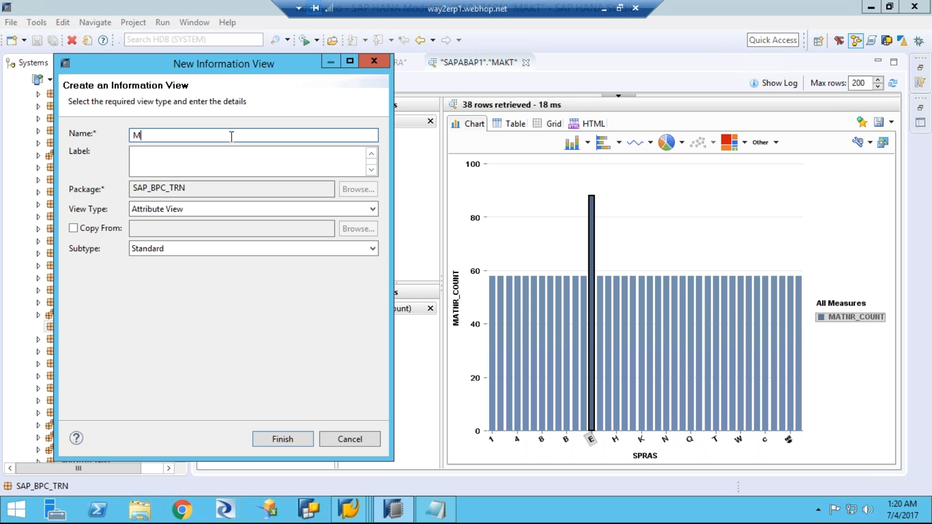
{"action": "type", "text": "ARA"}
{"action": "type", "text": "_"}
{"action": "type", "text": "AV"}
{"action": "type", "text": "T"}
{"action": "key", "text": "Delete"}
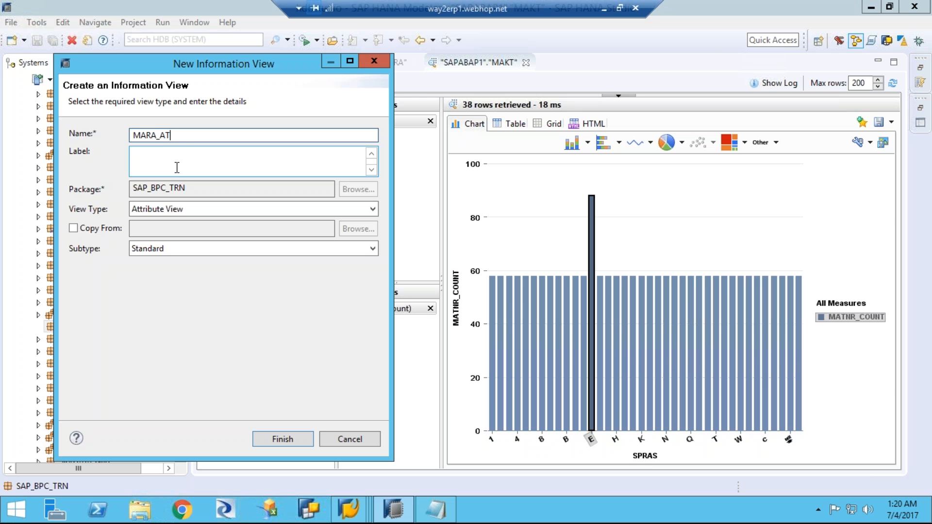
{"action": "key", "text": "Tab"}
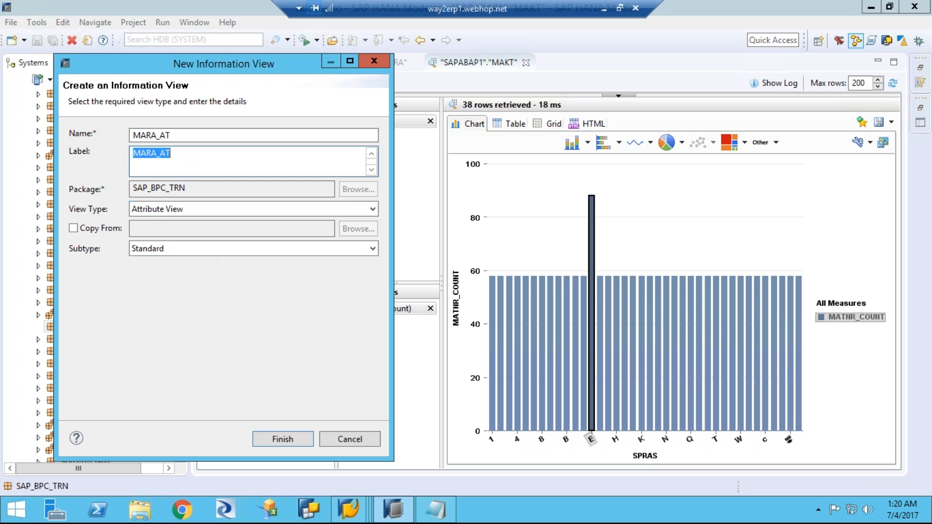
{"action": "left_click", "coordinate": [282, 439]}
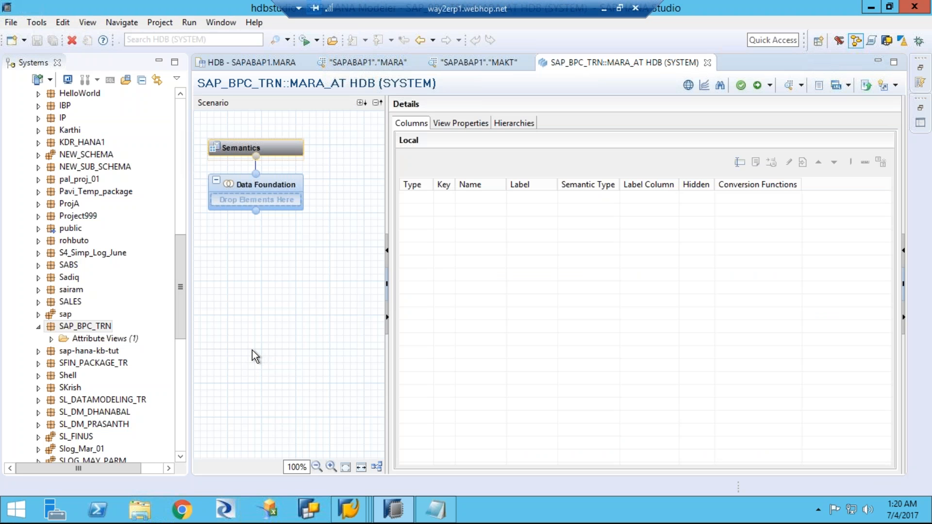
Step: Add table MARA of schema SAPABAP1 to the Data Foundation, and move its box to the upper-left corner of the details canvas
{"action": "mouse_move", "coordinate": [288, 157]}
{"action": "mouse_move", "coordinate": [287, 202]}
{"action": "left_click", "coordinate": [316, 182]}
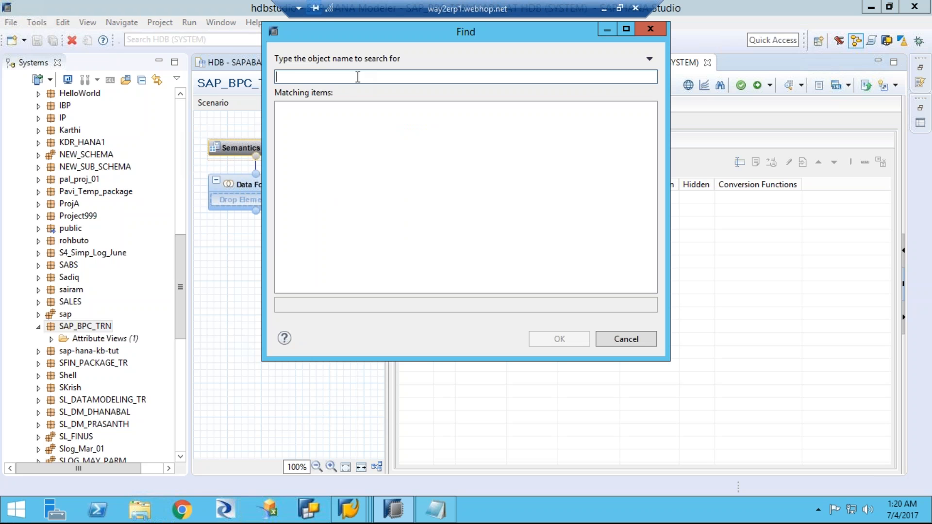
{"action": "type", "text": "mara"}
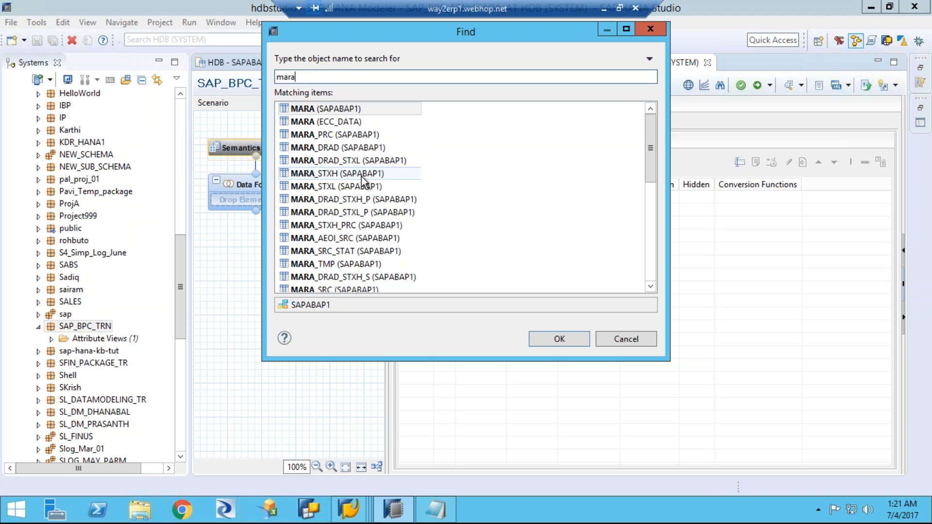
{"action": "left_click_drag", "start_coordinate": [649, 154], "coordinate": [640, 103]}
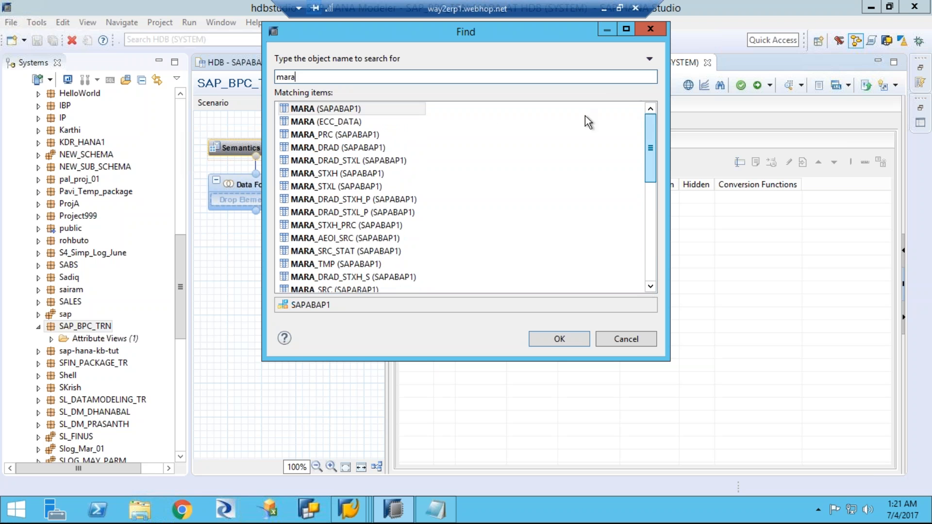
{"action": "left_click", "coordinate": [333, 111]}
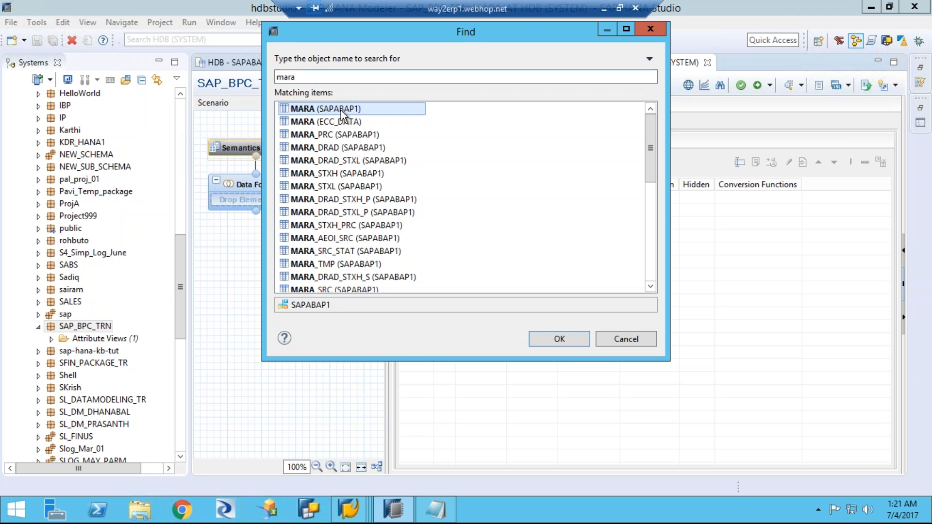
{"action": "double_click", "coordinate": [343, 109]}
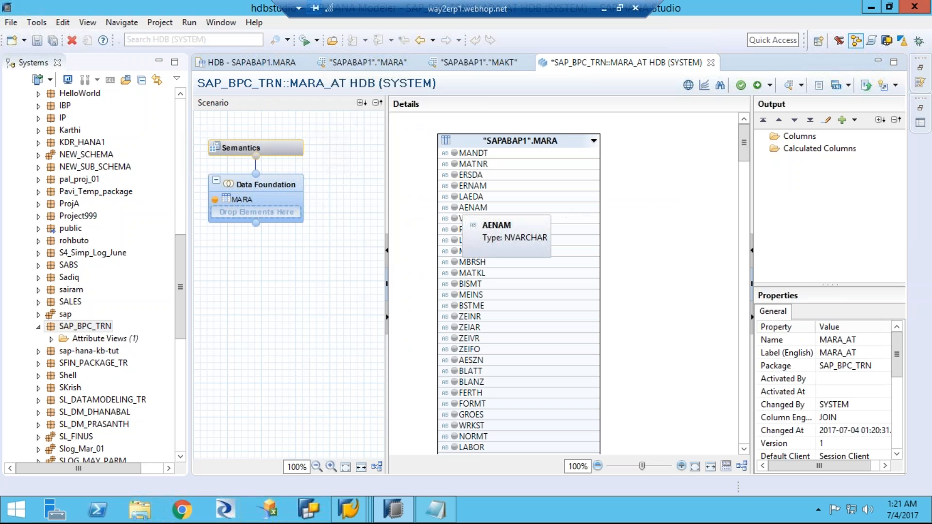
{"action": "left_click", "coordinate": [507, 141]}
{"action": "left_click_drag", "start_coordinate": [507, 140], "coordinate": [468, 128]}
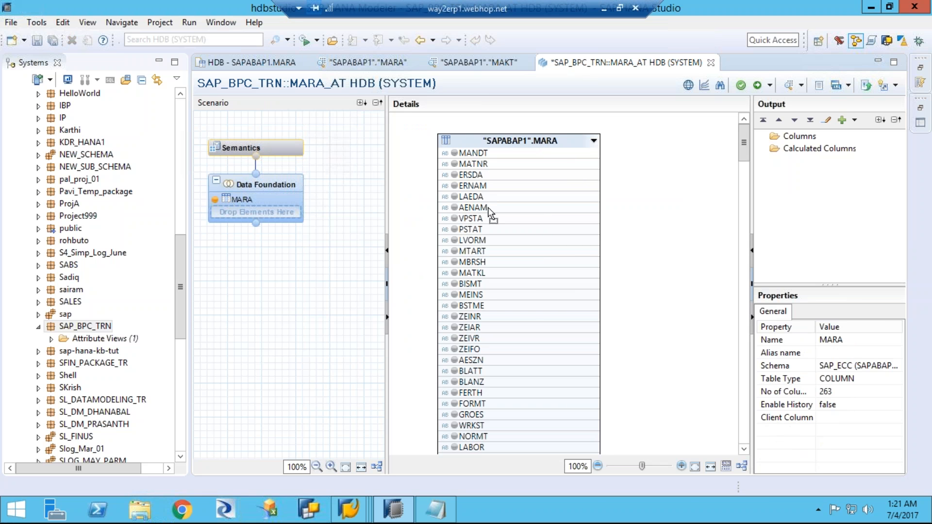
Step: Add table MAKT of schema SAPABAP1 to the Data Foundation
{"action": "left_click", "coordinate": [293, 269]}
{"action": "mouse_move", "coordinate": [280, 205]}
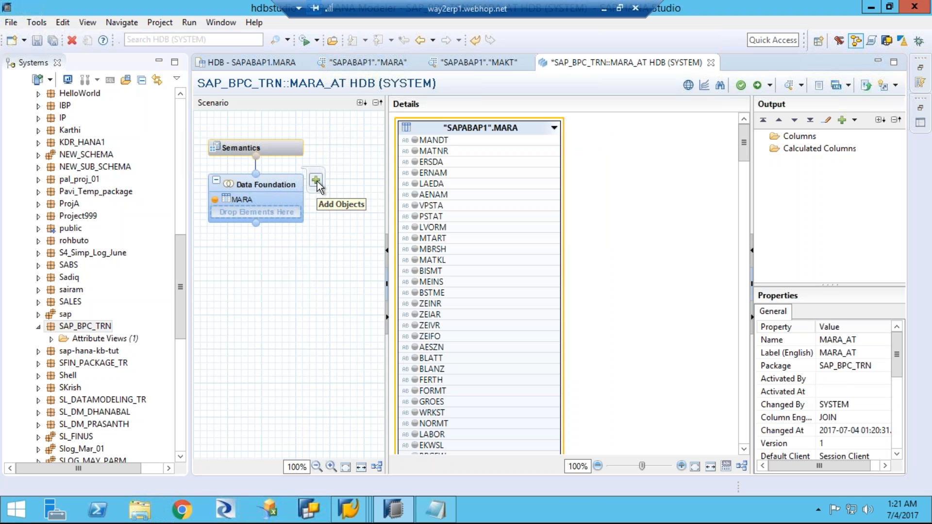
{"action": "left_click", "coordinate": [317, 182]}
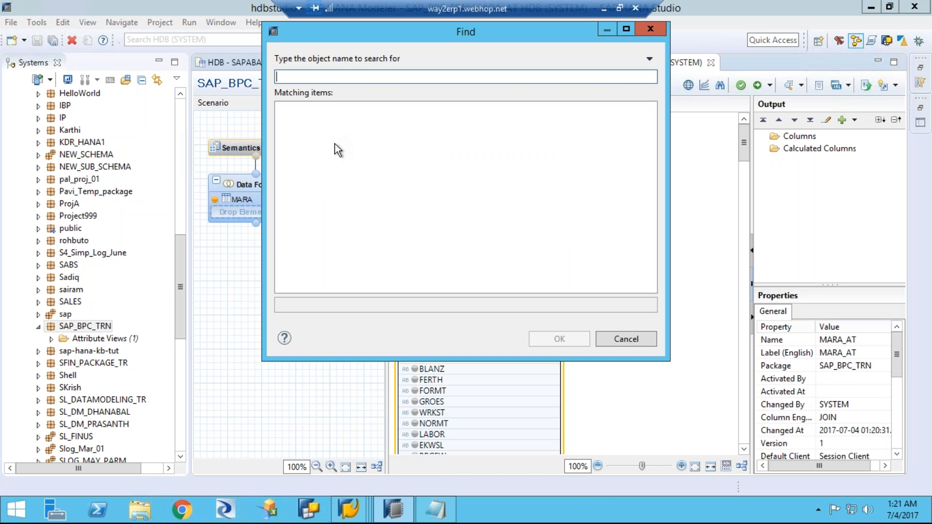
{"action": "type", "text": "makt"}
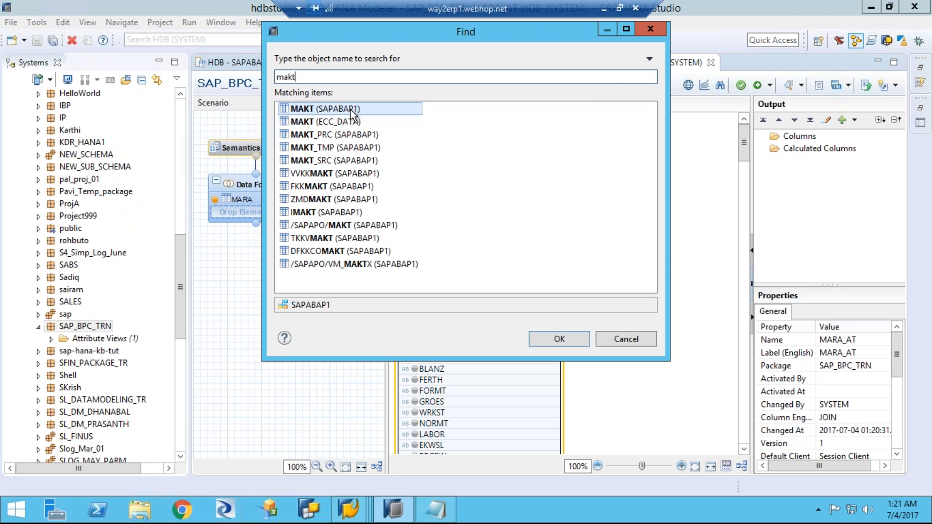
{"action": "double_click", "coordinate": [350, 110]}
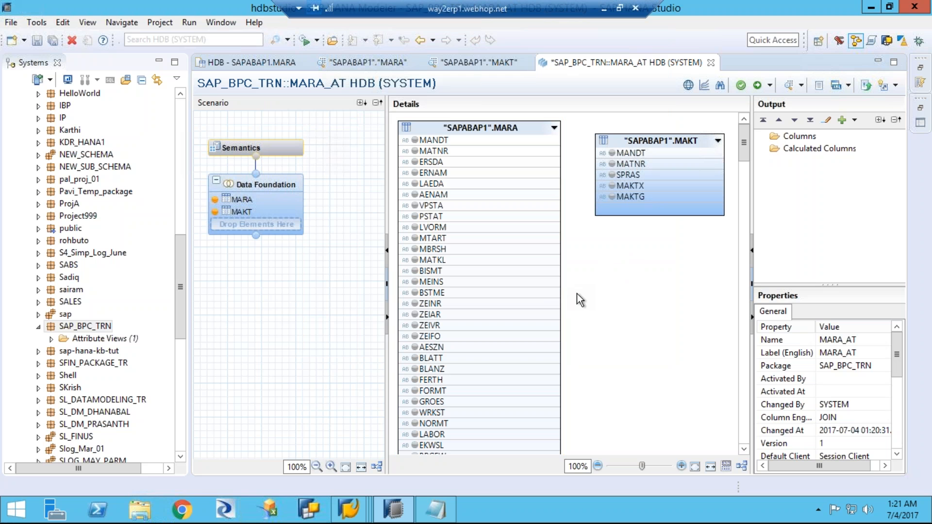
Step: Switch to the Notepad field list, narrow its window and place it beside the MARA table's columns
{"action": "left_click", "coordinate": [437, 511]}
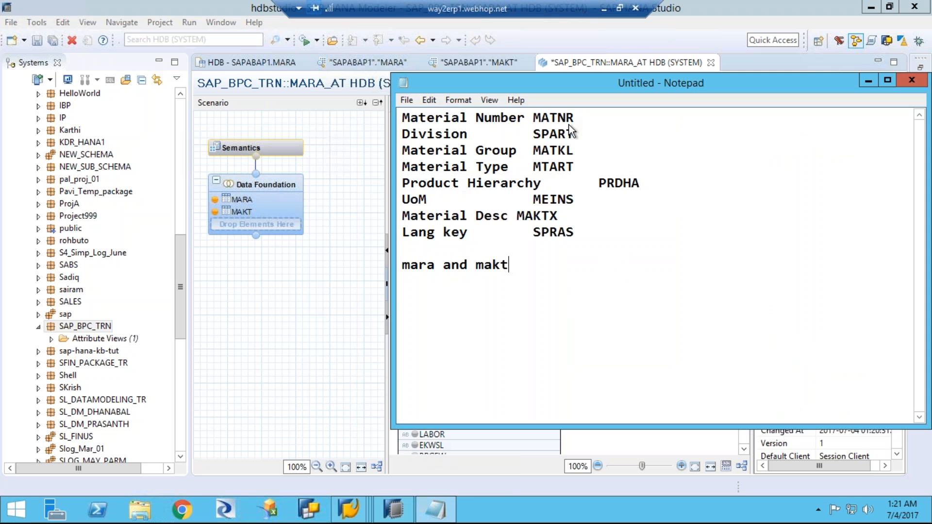
{"action": "left_click_drag", "start_coordinate": [483, 97], "coordinate": [197, 98]}
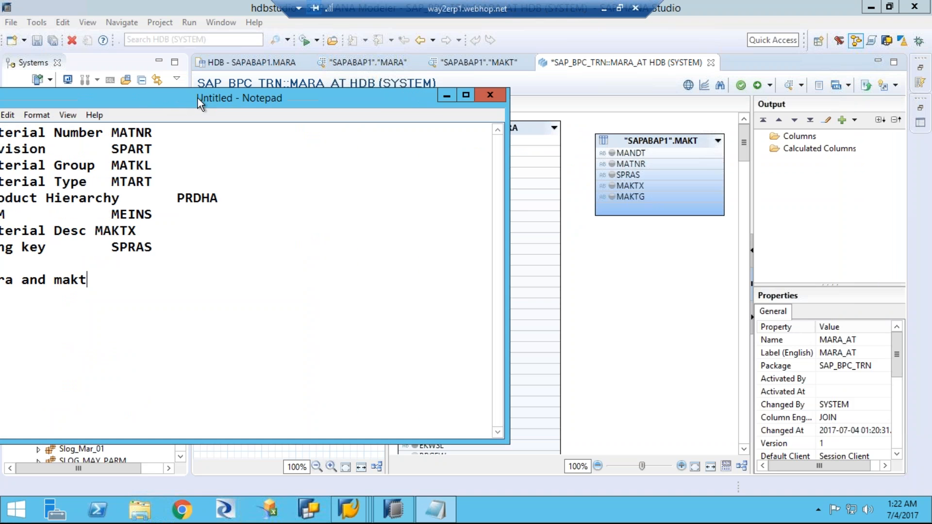
{"action": "left_click_drag", "start_coordinate": [508, 199], "coordinate": [249, 188]}
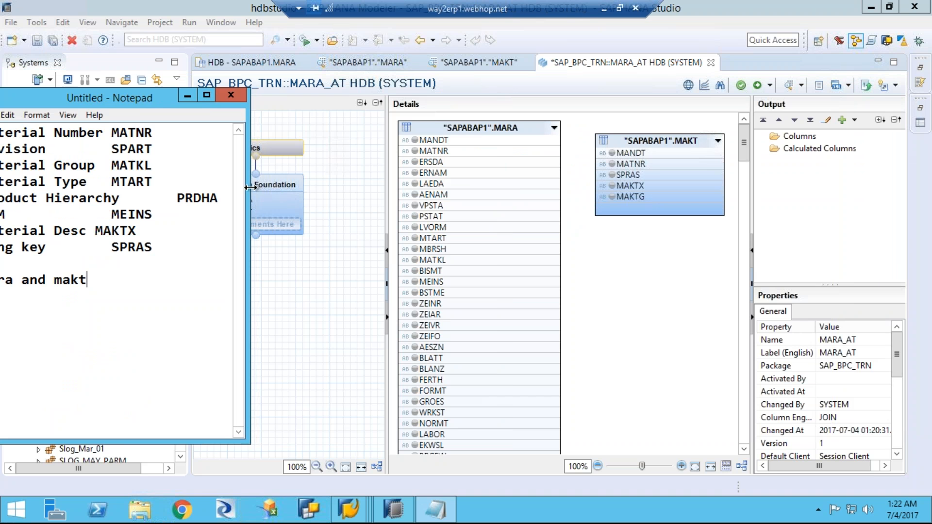
{"action": "left_click_drag", "start_coordinate": [128, 100], "coordinate": [258, 79]}
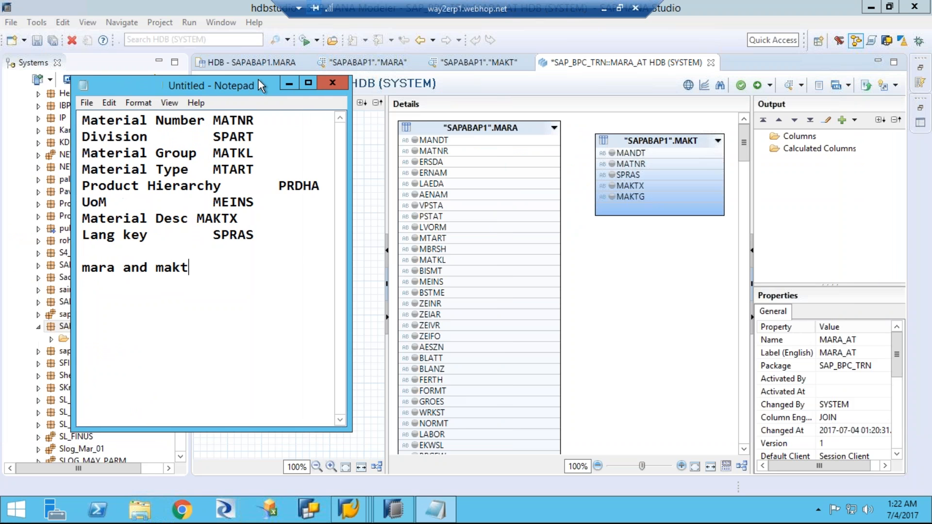
Step: Add the MARA columns MATNR, MTART, MATKL and MEINS to the output of the Data Foundation
{"action": "left_click", "coordinate": [415, 153]}
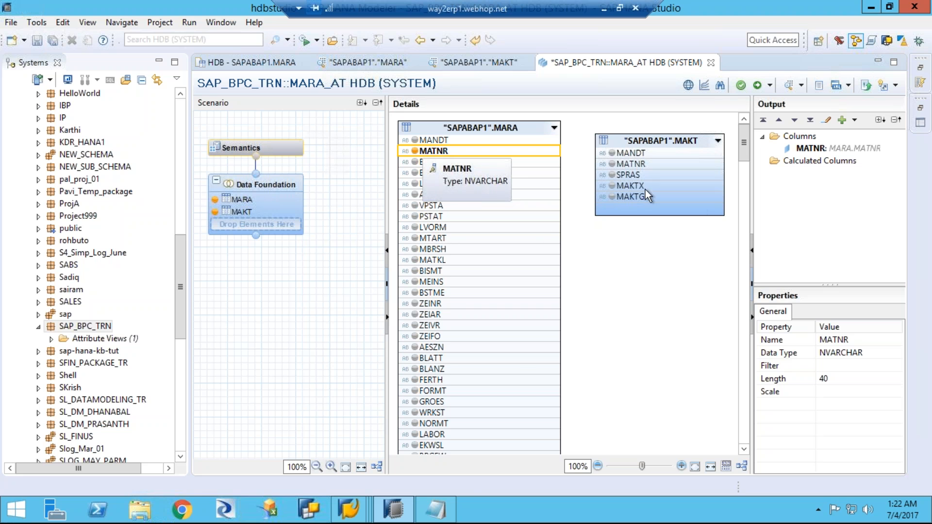
{"action": "left_click", "coordinate": [433, 516]}
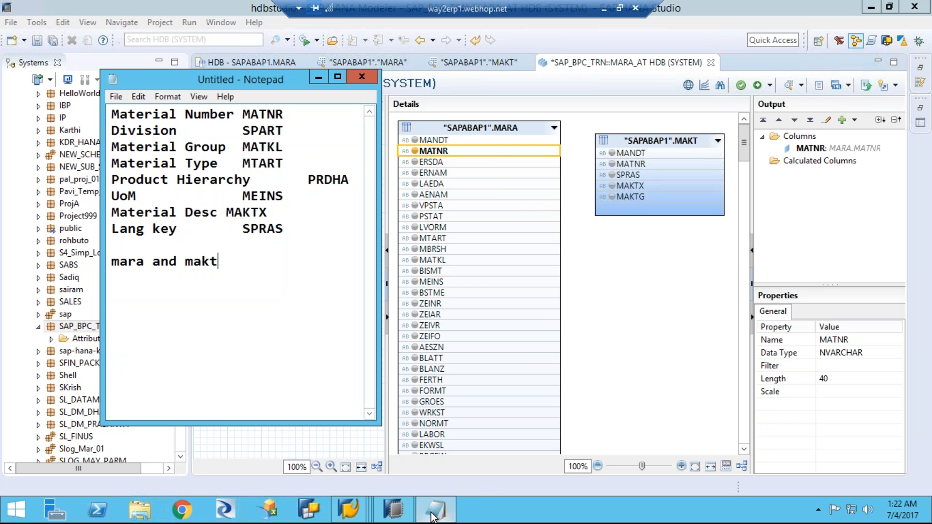
{"action": "left_click", "coordinate": [434, 516]}
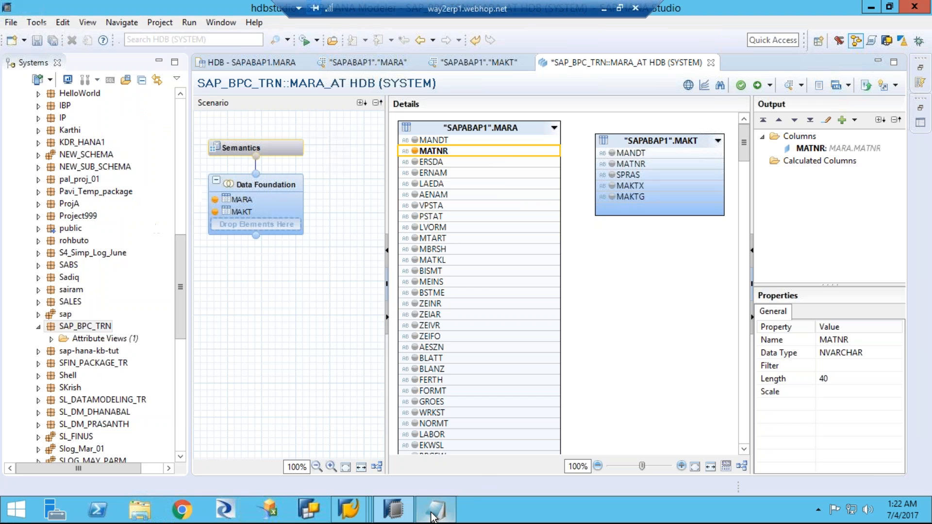
{"action": "left_click", "coordinate": [415, 239]}
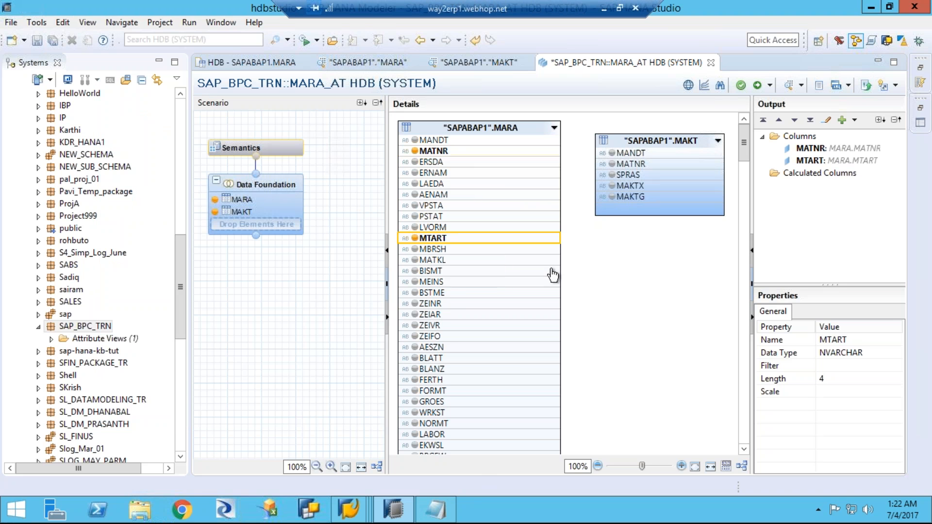
{"action": "left_click", "coordinate": [415, 261]}
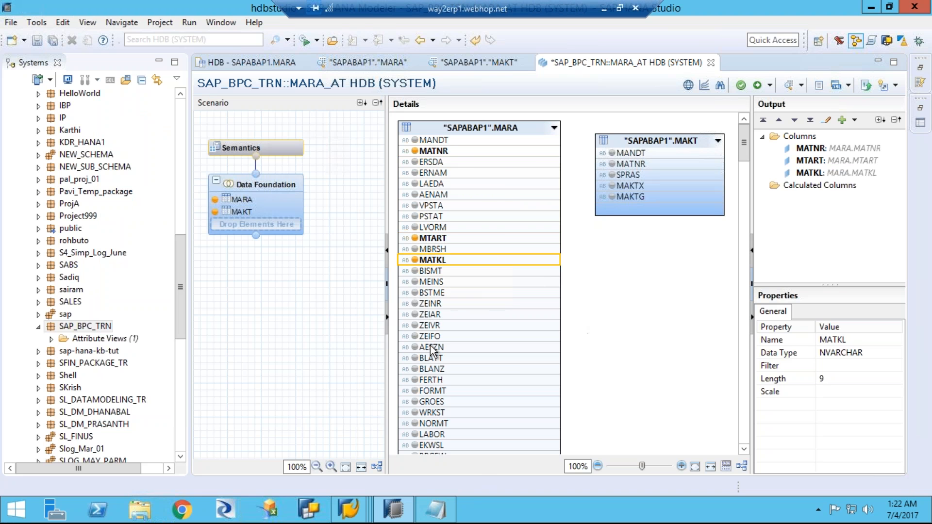
{"action": "left_click", "coordinate": [415, 282]}
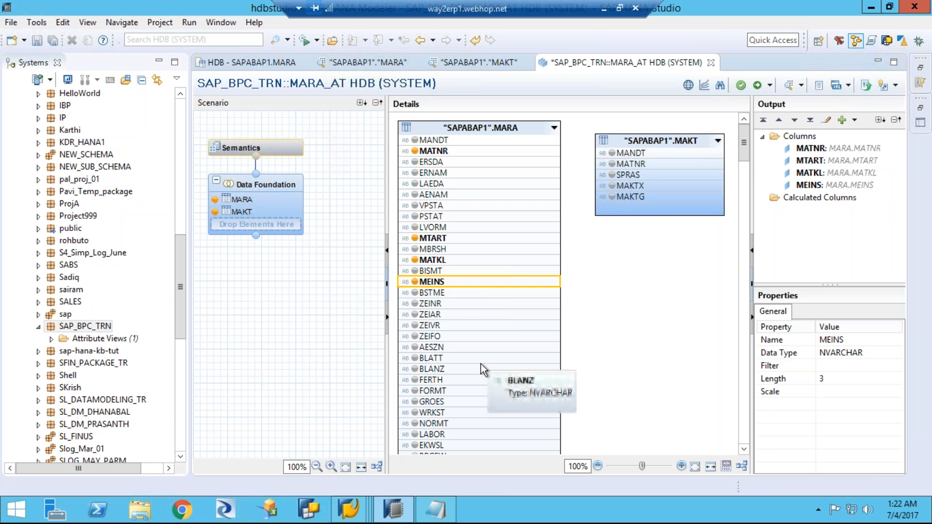
Step: Add the division column SPART of table MARA to the output
{"action": "scroll", "coordinate": [482, 370], "scroll_direction": "down", "scroll_amount": 1}
{"action": "scroll", "coordinate": [482, 370], "scroll_direction": "down", "scroll_amount": 1}
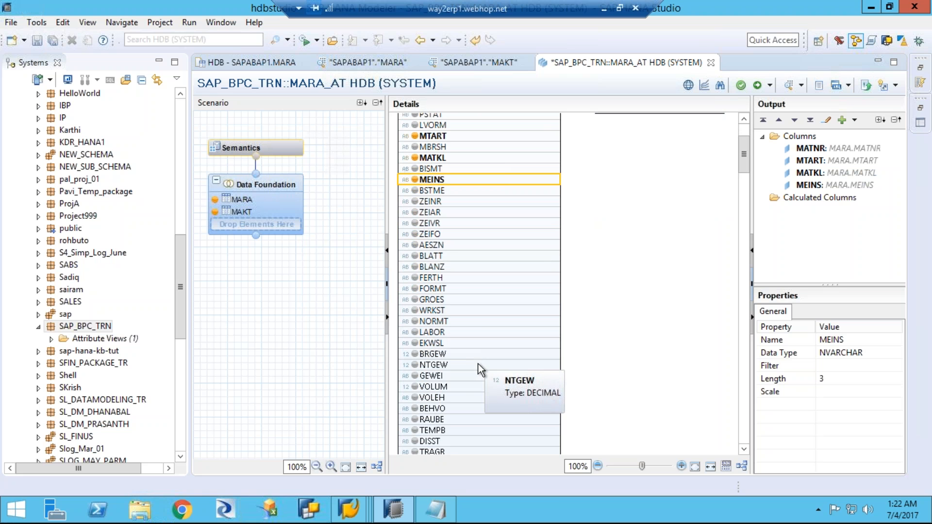
{"action": "scroll", "coordinate": [481, 370], "scroll_direction": "down", "scroll_amount": 1}
{"action": "scroll", "coordinate": [481, 370], "scroll_direction": "down", "scroll_amount": 1}
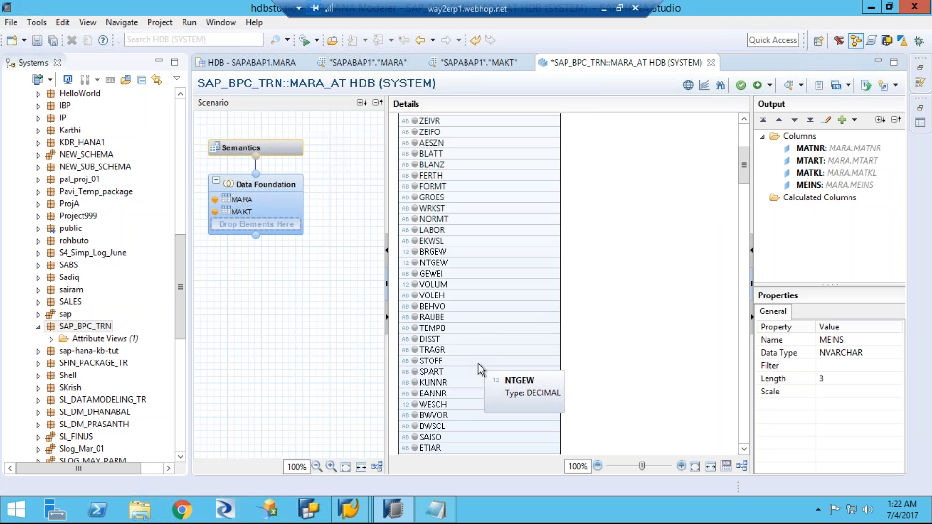
{"action": "left_click", "coordinate": [415, 372]}
Step: Check the product hierarchy field in the Notepad list, find prdha in the view and add MARA's PRDHA column to the output
{"action": "left_click", "coordinate": [437, 509]}
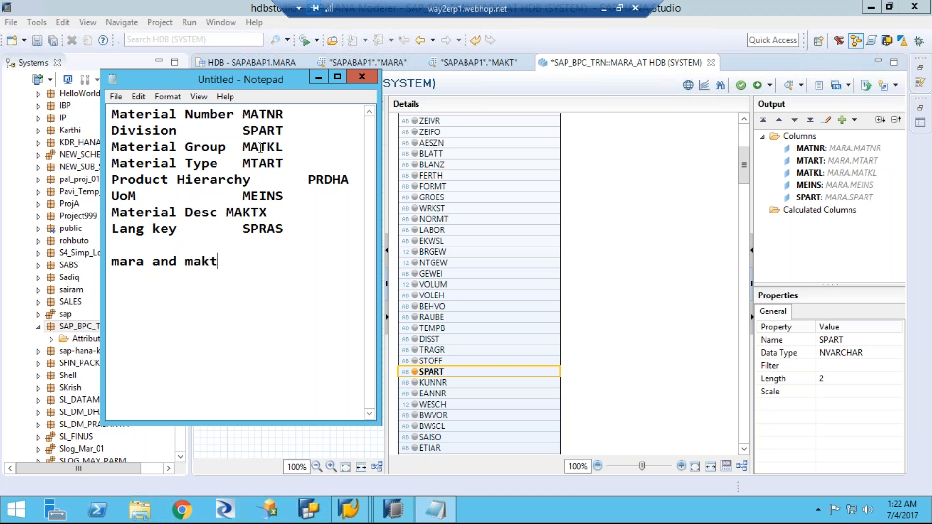
{"action": "left_click", "coordinate": [333, 181]}
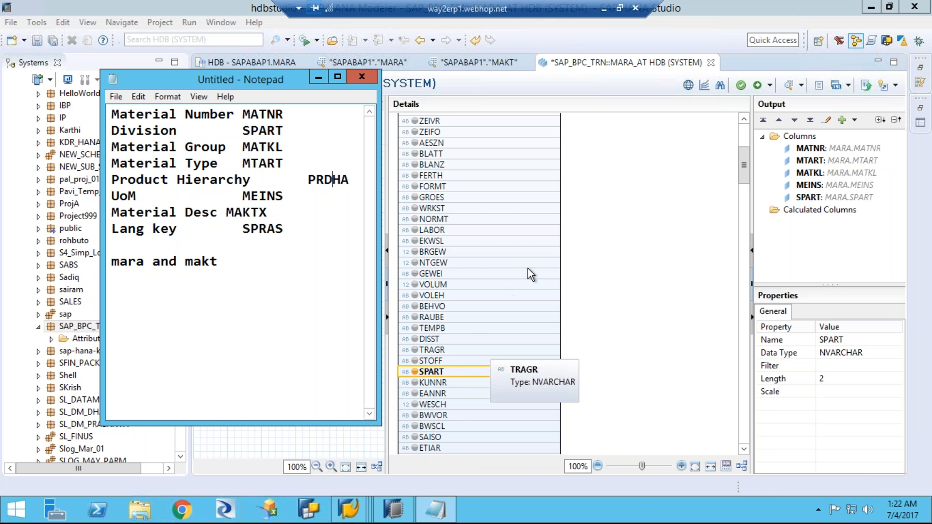
{"action": "left_click", "coordinate": [620, 265]}
{"action": "scroll", "coordinate": [494, 299], "scroll_direction": "down", "scroll_amount": 3}
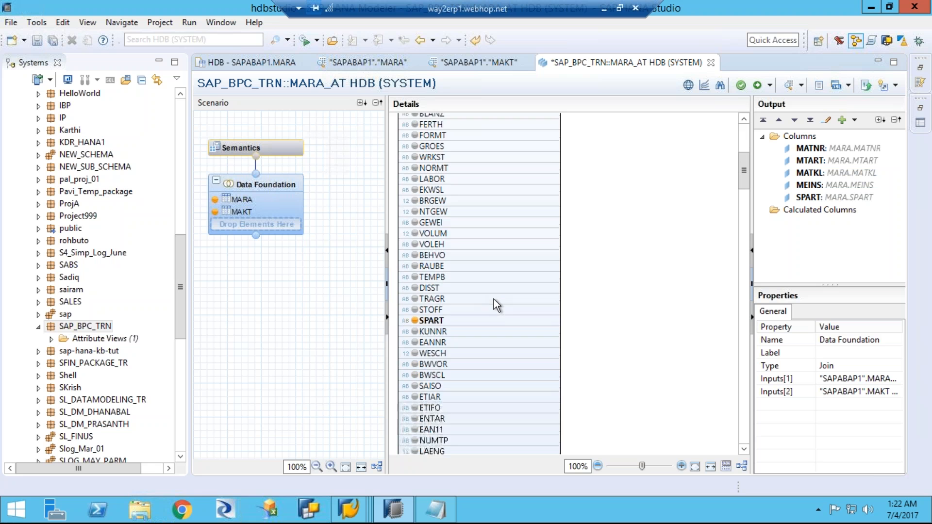
{"action": "scroll", "coordinate": [494, 301], "scroll_direction": "down", "scroll_amount": 5}
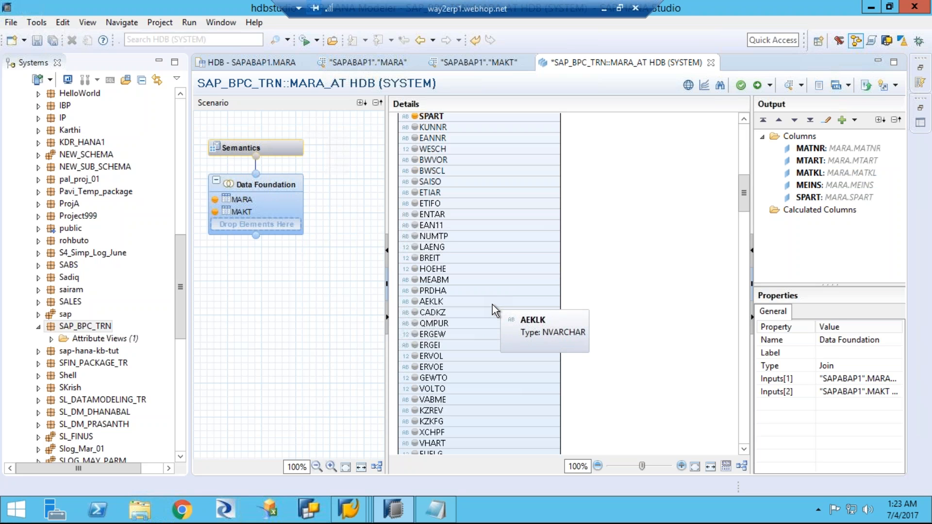
{"action": "scroll", "coordinate": [493, 305], "scroll_direction": "down", "scroll_amount": 2}
{"action": "scroll", "coordinate": [493, 304], "scroll_direction": "up", "scroll_amount": 3}
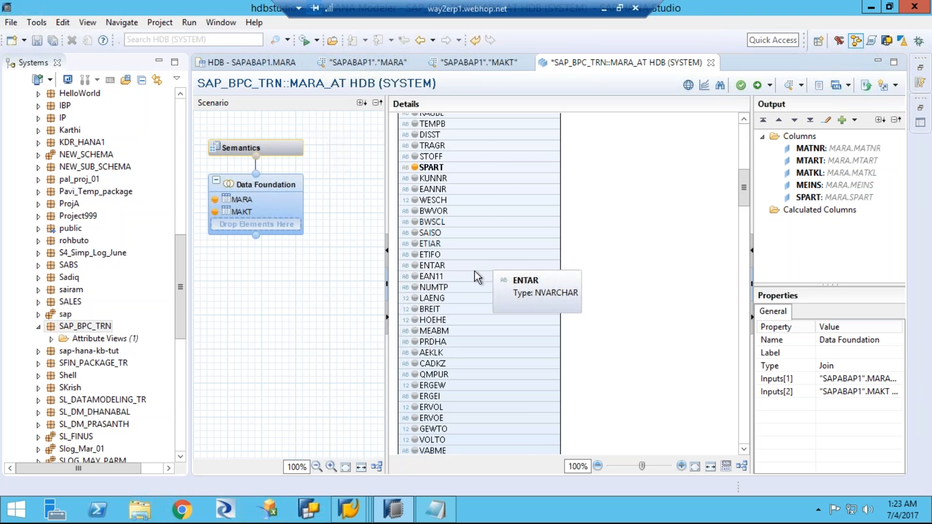
{"action": "scroll", "coordinate": [500, 176], "scroll_direction": "up", "scroll_amount": 12}
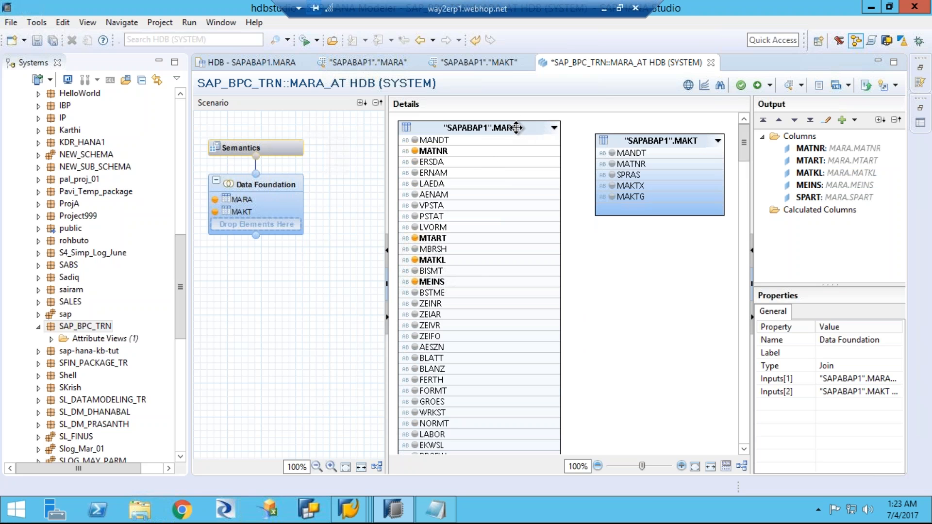
{"action": "key", "text": "ctrl+f"}
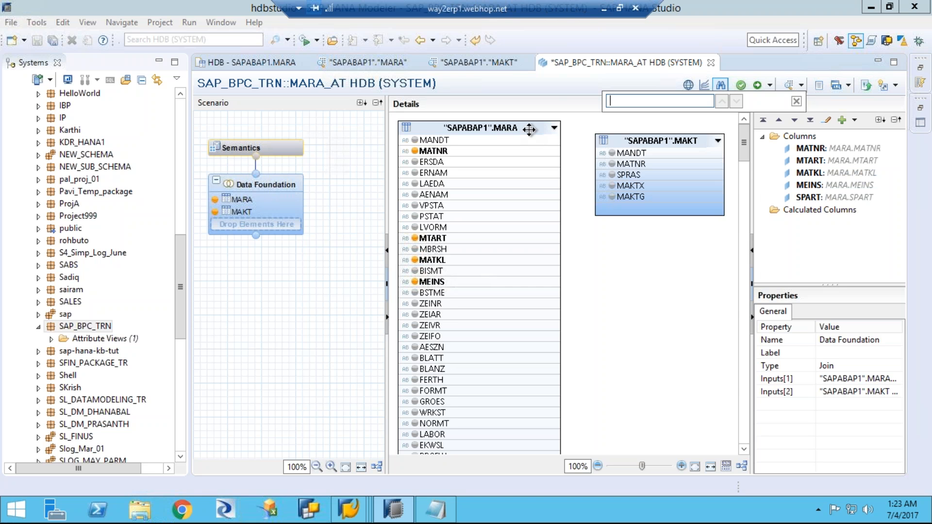
{"action": "type", "text": "prdha"}
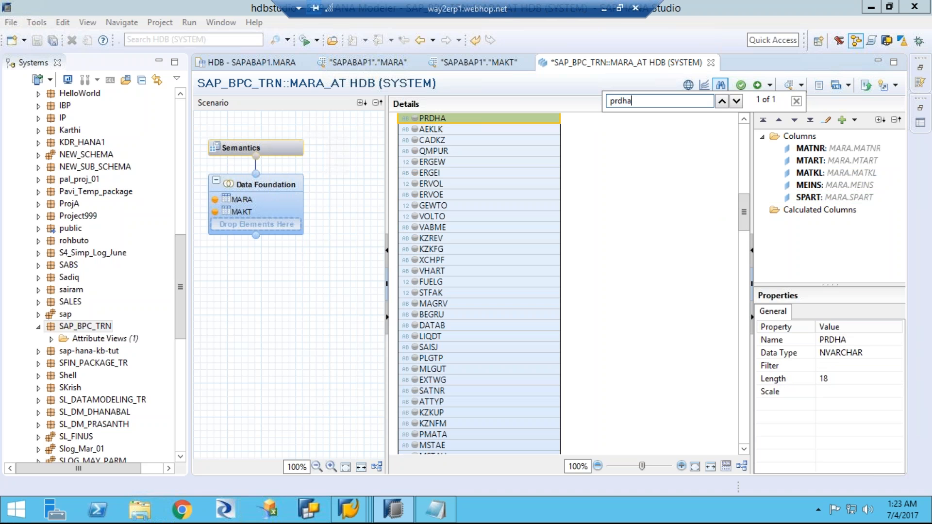
{"action": "left_click", "coordinate": [415, 119]}
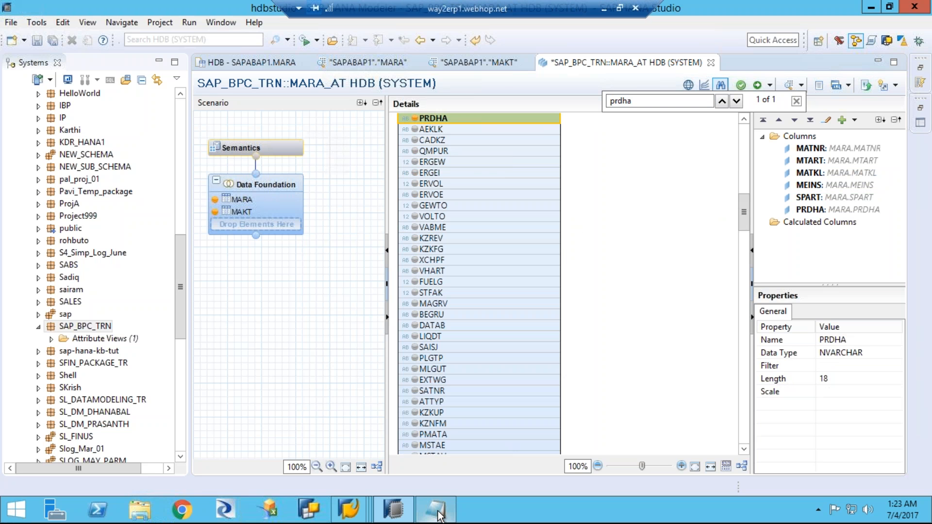
Step: Compare the output columns with the Notepad field list and add the material description column MAKTX of table MAKT to the output
{"action": "mouse_move", "coordinate": [440, 515]}
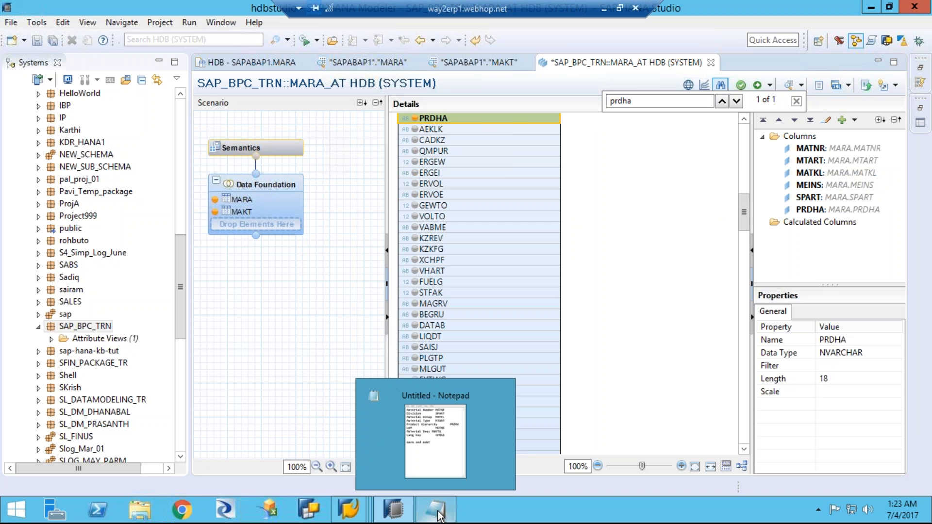
{"action": "left_click", "coordinate": [620, 270]}
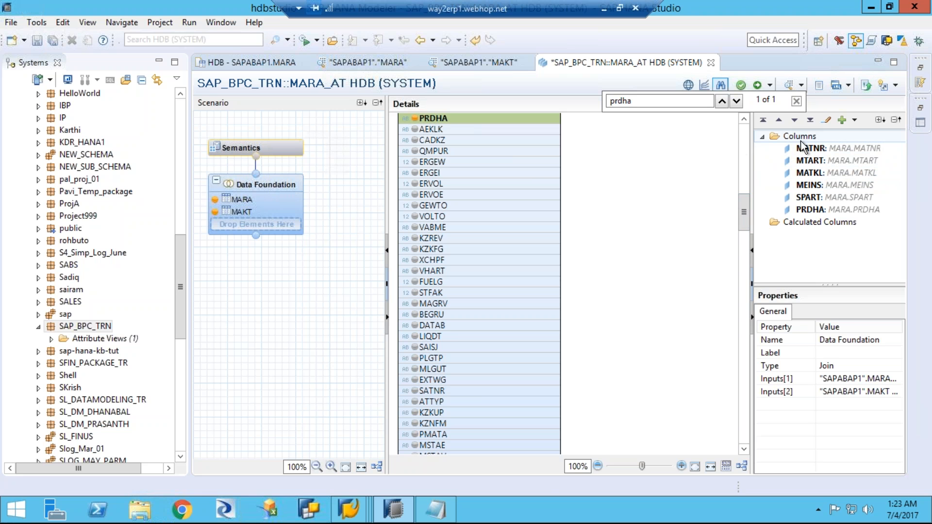
{"action": "left_click", "coordinate": [436, 510]}
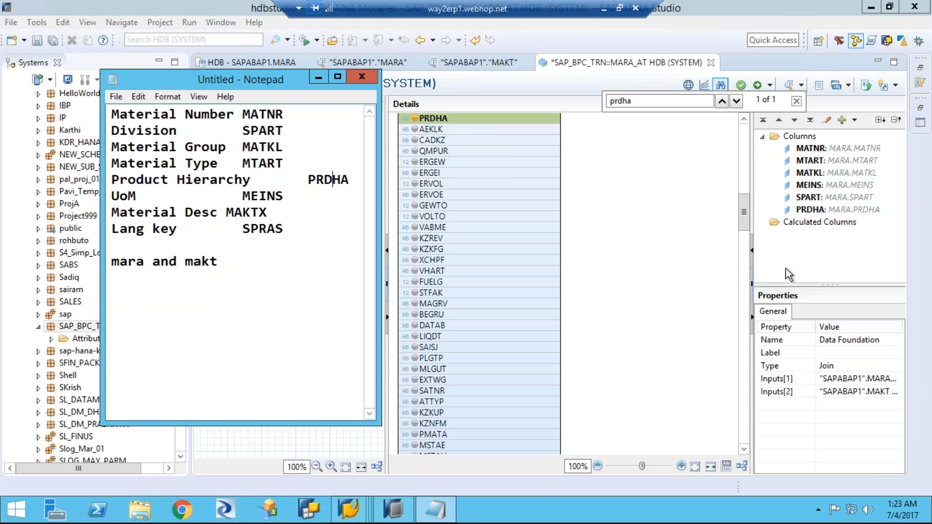
{"action": "left_click_drag", "start_coordinate": [820, 153], "coordinate": [831, 157]}
{"action": "left_click", "coordinate": [613, 217]}
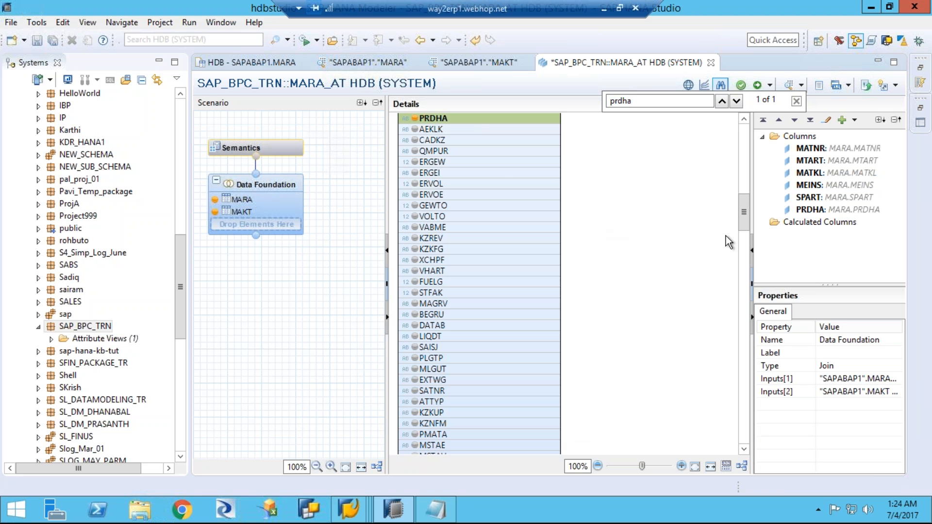
{"action": "left_click", "coordinate": [746, 121]}
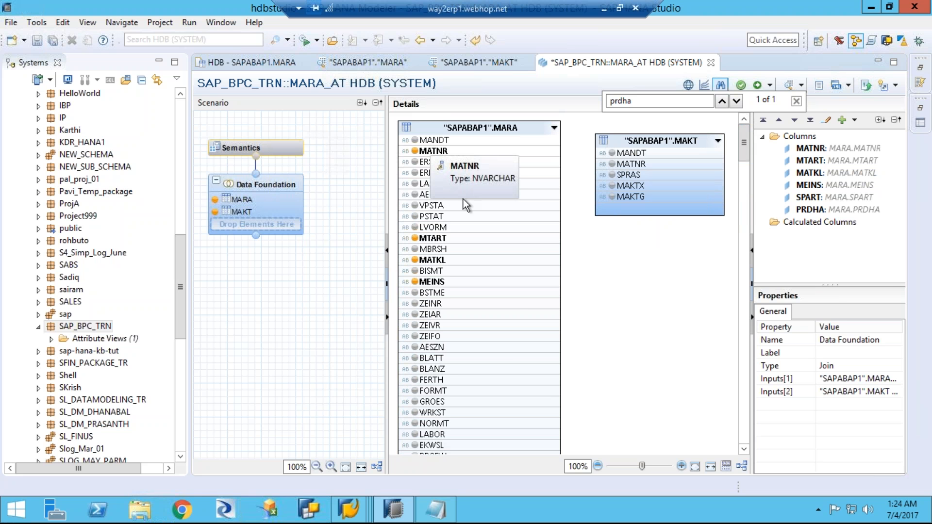
{"action": "left_click", "coordinate": [614, 187]}
{"action": "scroll", "coordinate": [618, 199], "scroll_direction": "down", "scroll_amount": 3}
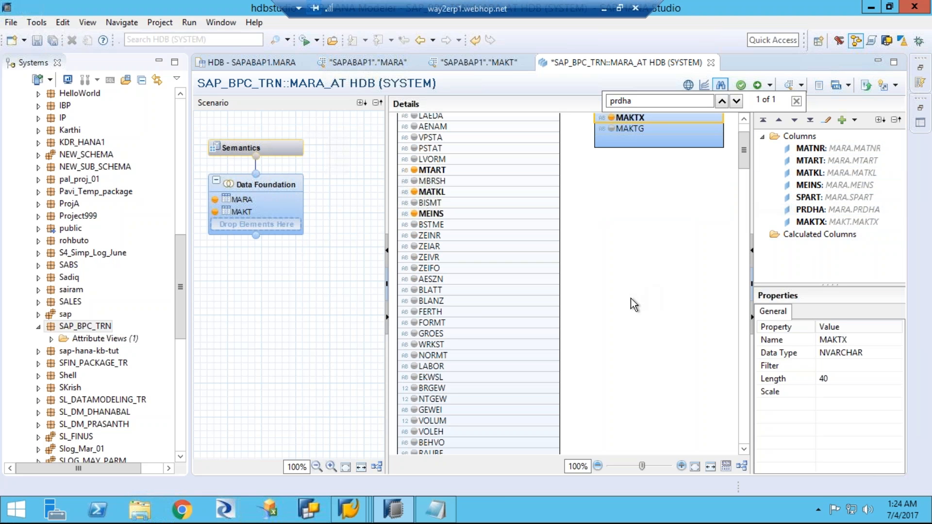
{"action": "scroll", "coordinate": [747, 156], "scroll_direction": "up", "scroll_amount": 3}
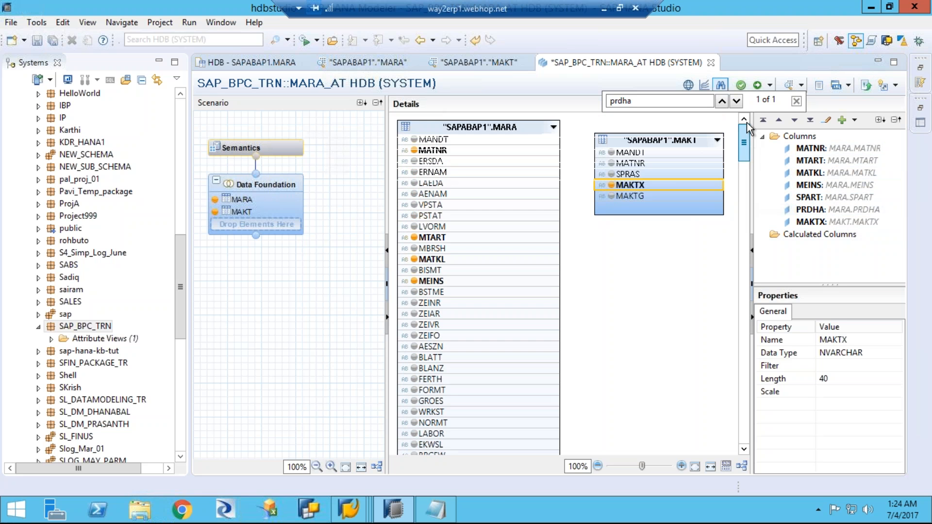
Step: Join MANDT of table MARA to MANDT of table MAKT
{"action": "left_click", "coordinate": [621, 292]}
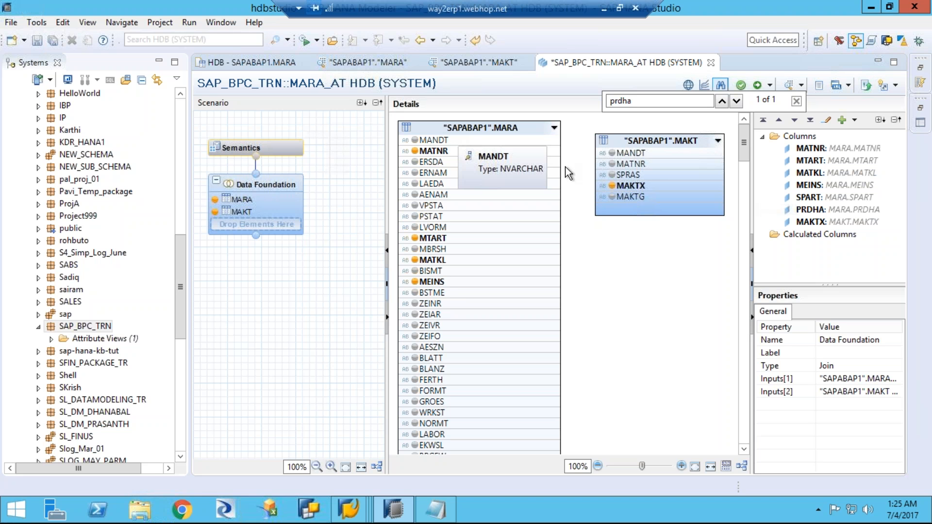
{"action": "left_click_drag", "start_coordinate": [556, 140], "coordinate": [630, 136]}
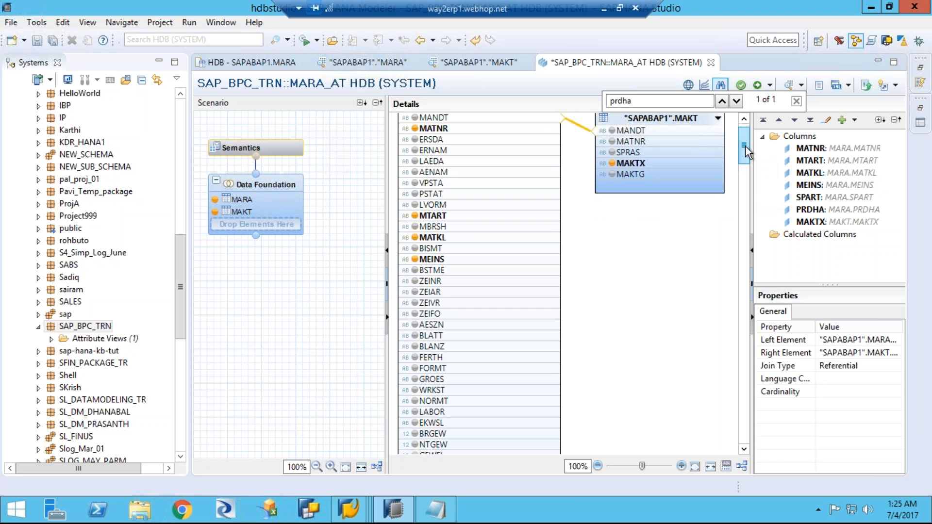
{"action": "left_click", "coordinate": [747, 124]}
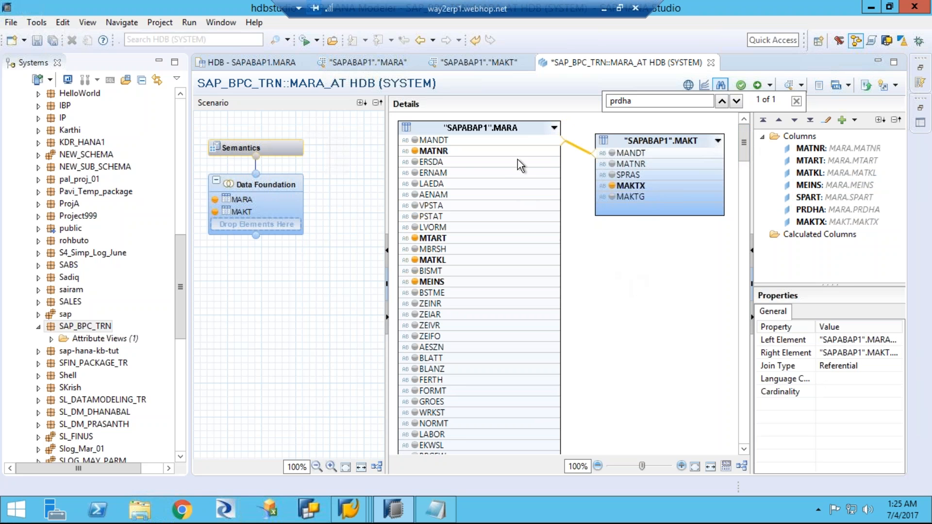
Step: Join MATNR of table MARA to MATNR of table MAKT
{"action": "left_click", "coordinate": [470, 150]}
{"action": "scroll", "coordinate": [471, 150], "scroll_direction": "down", "scroll_amount": 1}
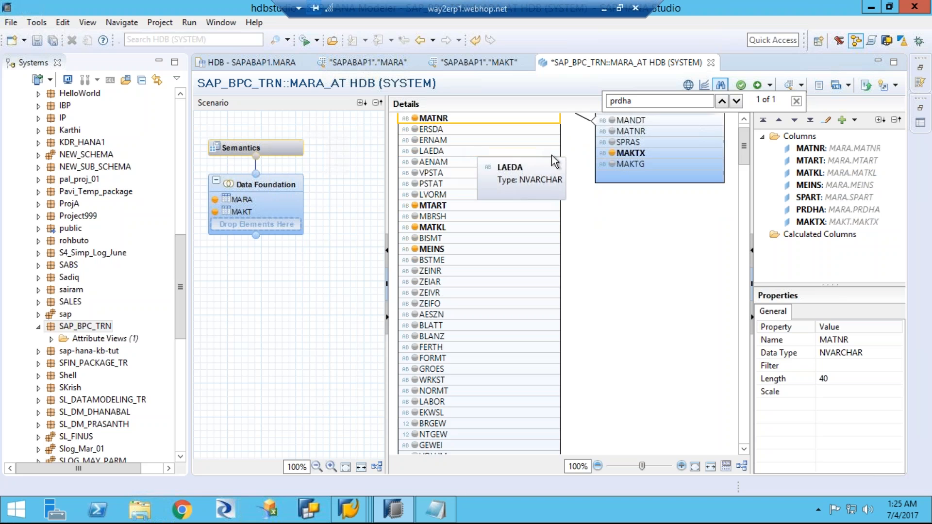
{"action": "scroll", "coordinate": [630, 292], "scroll_direction": "up", "scroll_amount": 1}
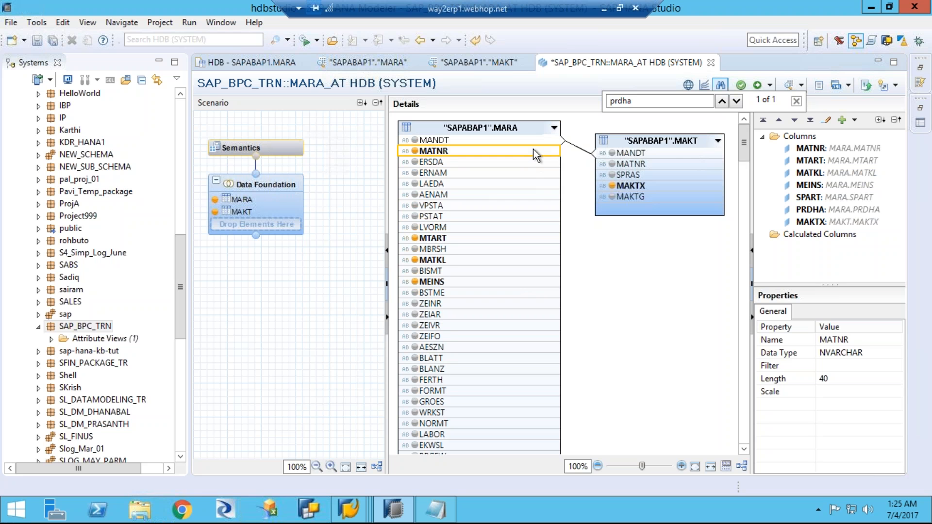
{"action": "left_click_drag", "start_coordinate": [534, 155], "coordinate": [643, 131]}
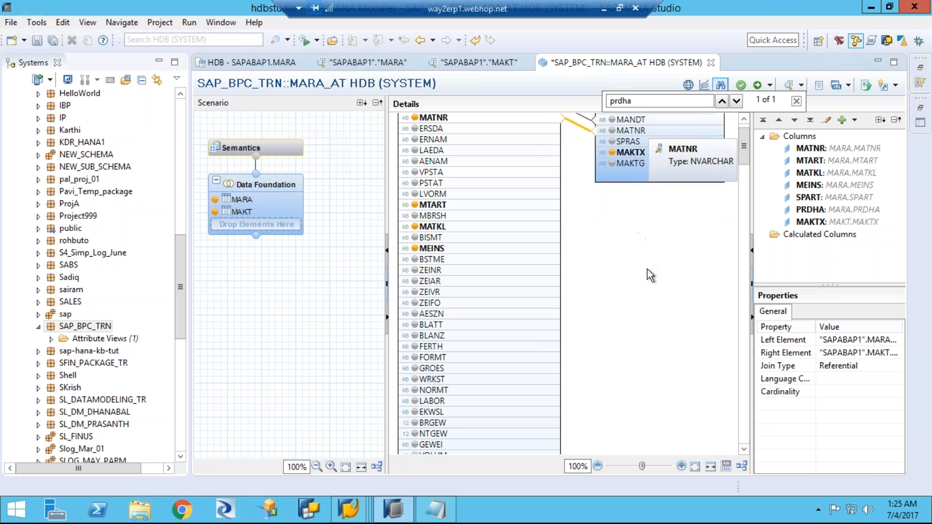
{"action": "scroll", "coordinate": [651, 281], "scroll_direction": "up", "scroll_amount": 2}
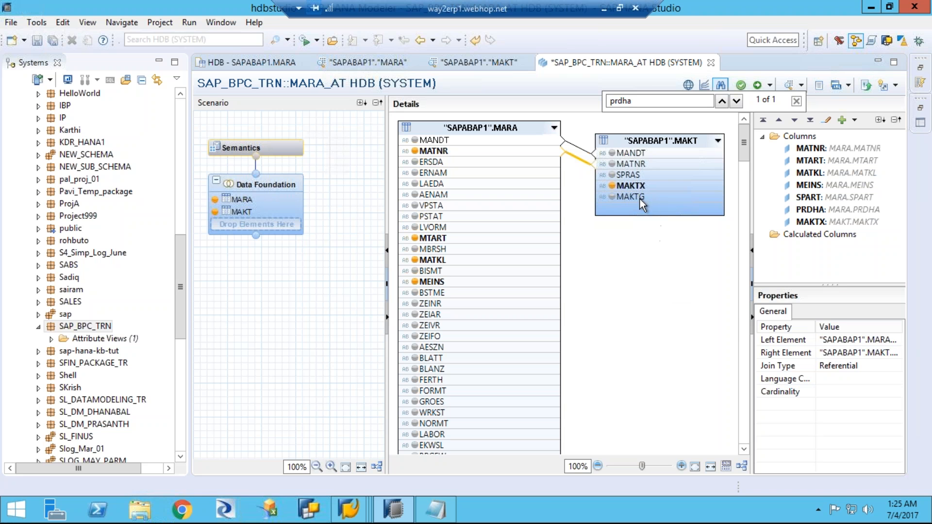
Step: Set the MATNR join between MARA and MAKT to Text Join with language column SPRAS and save the view
{"action": "left_click", "coordinate": [884, 365]}
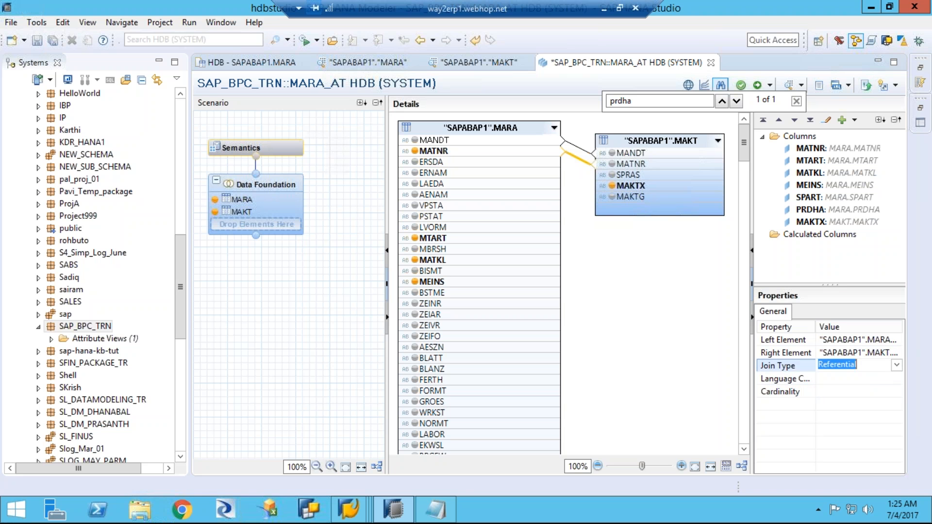
{"action": "left_click", "coordinate": [896, 365]}
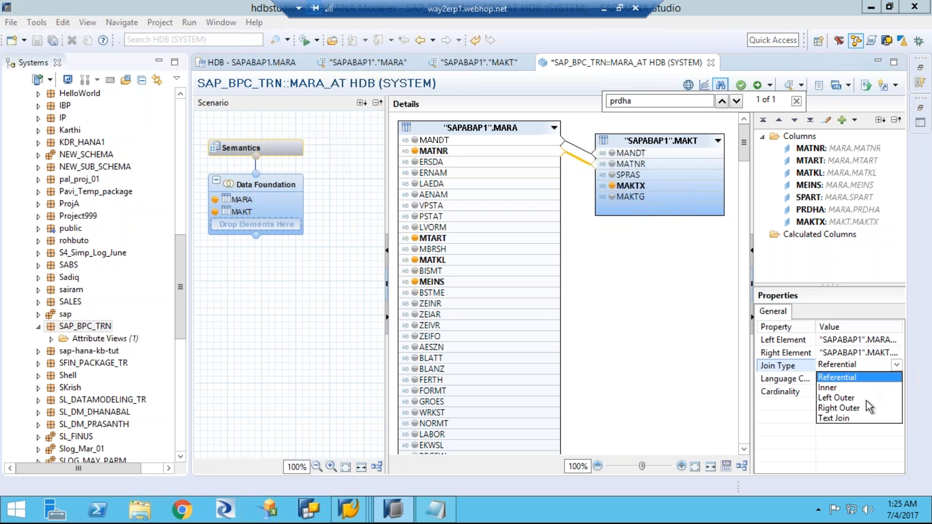
{"action": "left_click", "coordinate": [849, 421]}
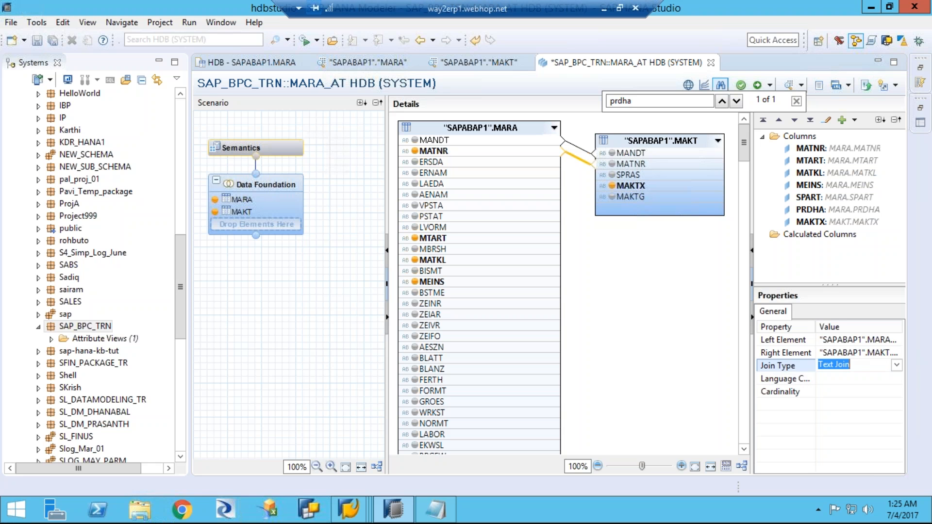
{"action": "left_click", "coordinate": [834, 379]}
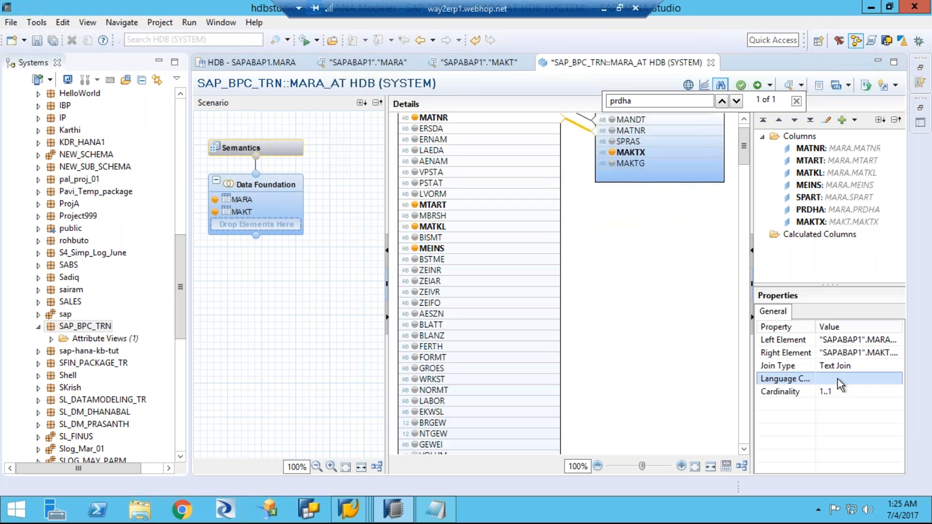
{"action": "left_click", "coordinate": [838, 380]}
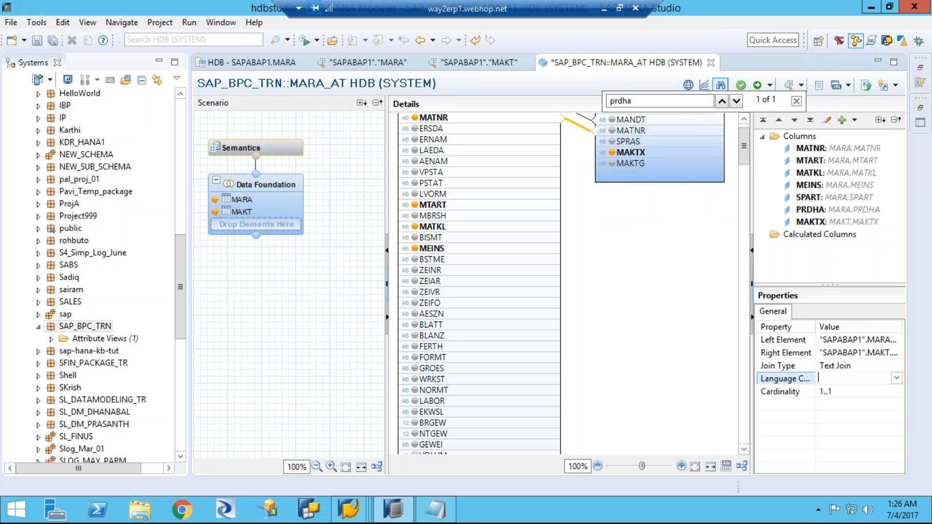
{"action": "left_click", "coordinate": [896, 379]}
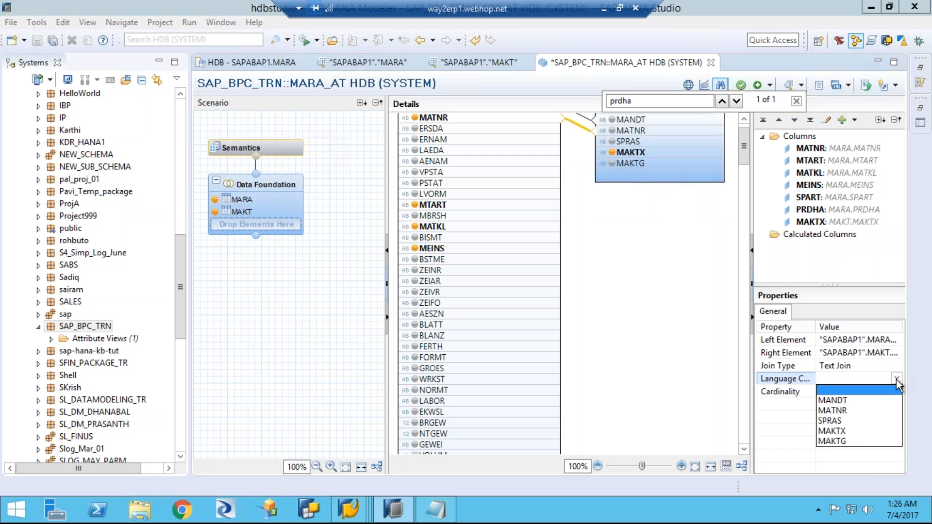
{"action": "left_click", "coordinate": [834, 421]}
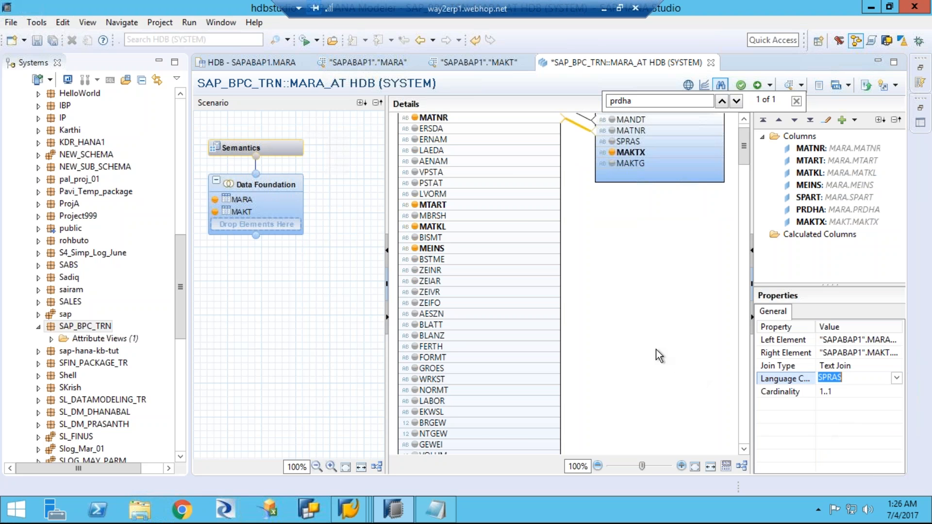
{"action": "left_click", "coordinate": [714, 255]}
{"action": "left_click_drag", "start_coordinate": [744, 143], "coordinate": [746, 129]}
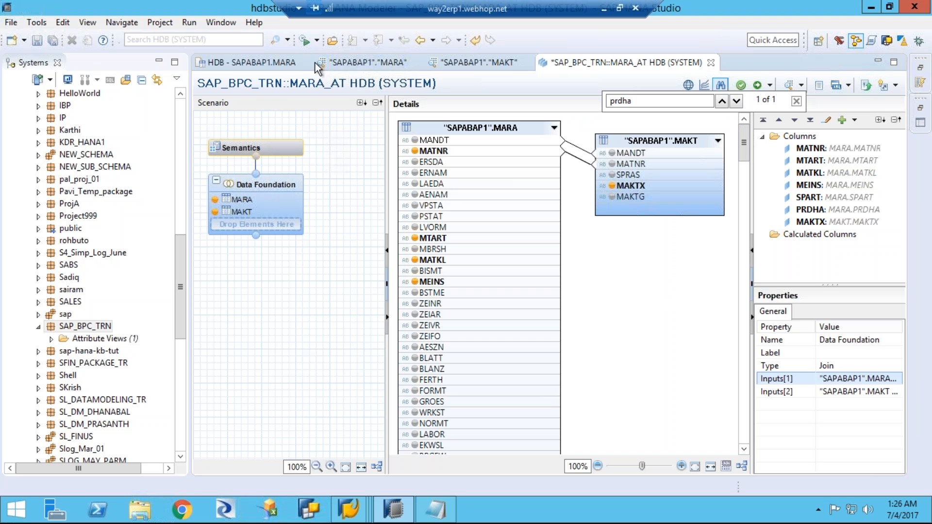
{"action": "left_click", "coordinate": [54, 43]}
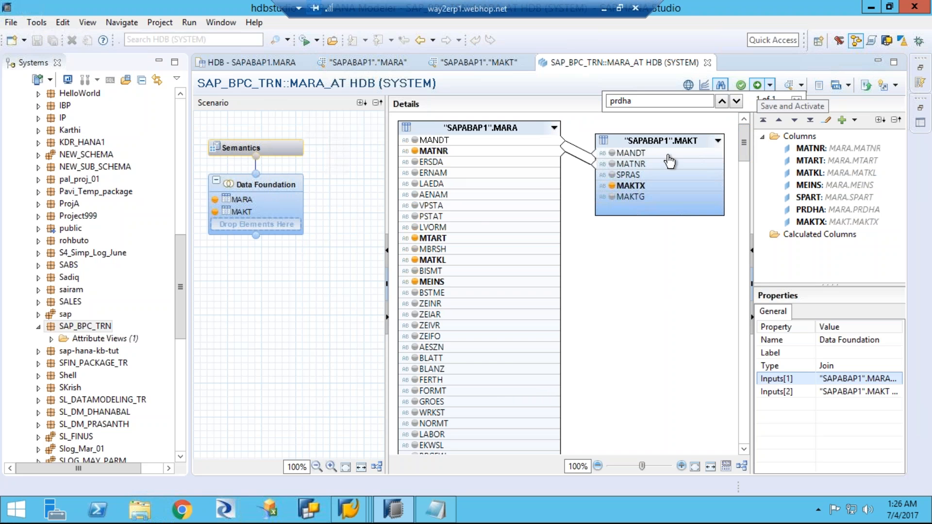
Step: Mark MATNR as the key column in the Semantics node, and save and activate the MARA_AT view
{"action": "left_click", "coordinate": [278, 152]}
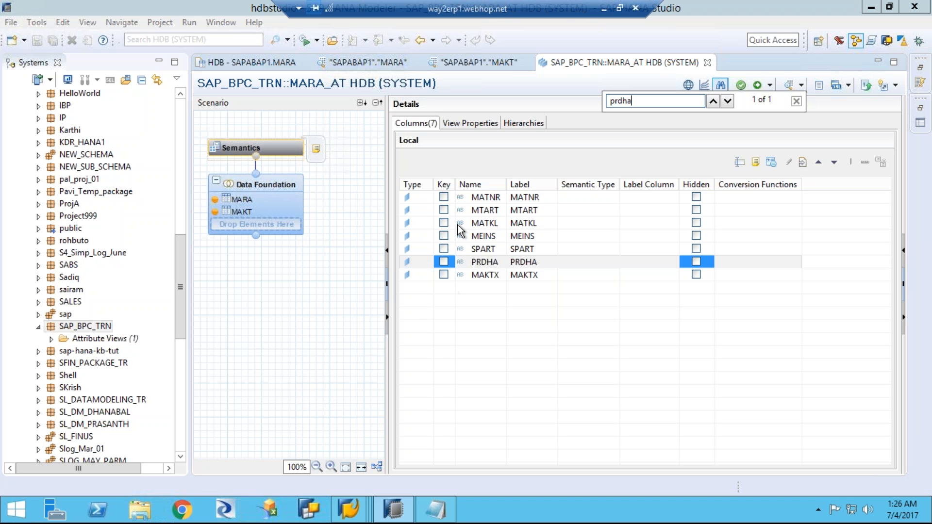
{"action": "left_click", "coordinate": [444, 197]}
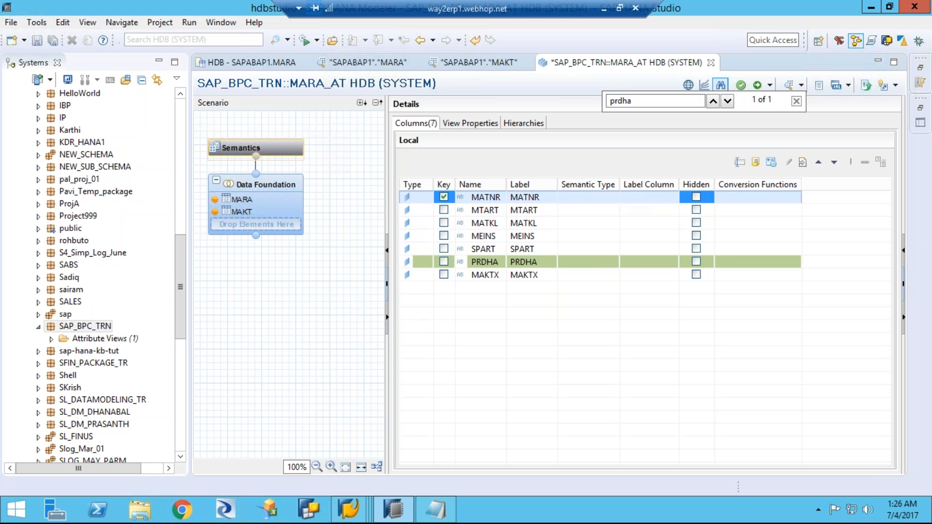
{"action": "left_click", "coordinate": [52, 40]}
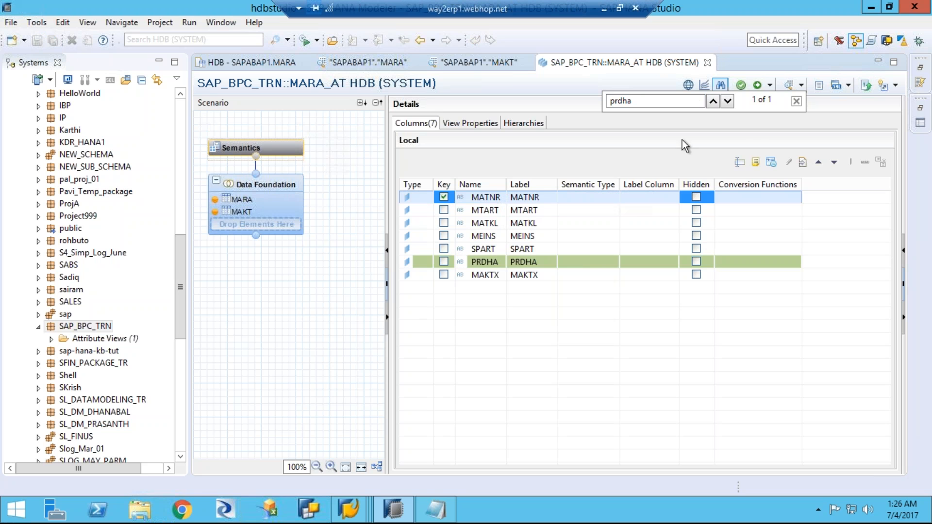
{"action": "left_click", "coordinate": [757, 86]}
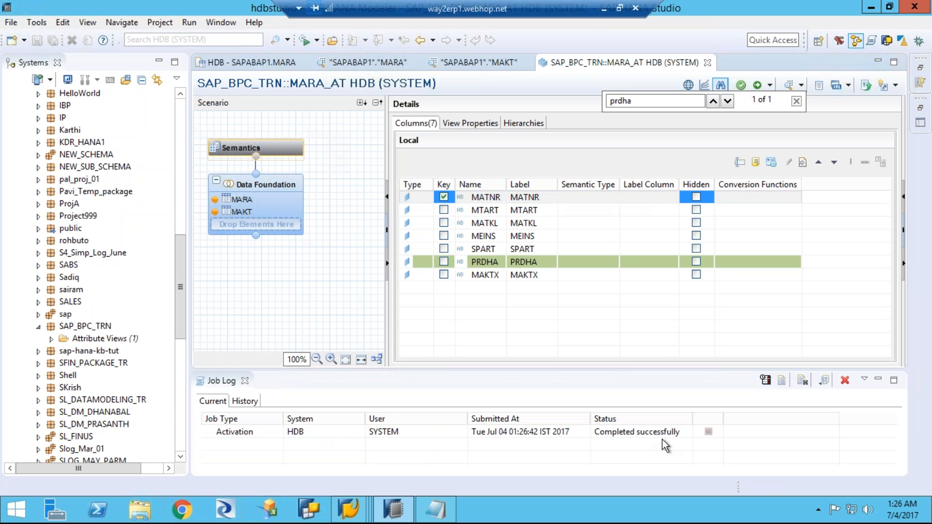
Step: Preview the view's raw data from the Semantics node and widen the MAKTX column to show the full material descriptions
{"action": "left_click", "coordinate": [279, 146]}
{"action": "right_click", "coordinate": [278, 146]}
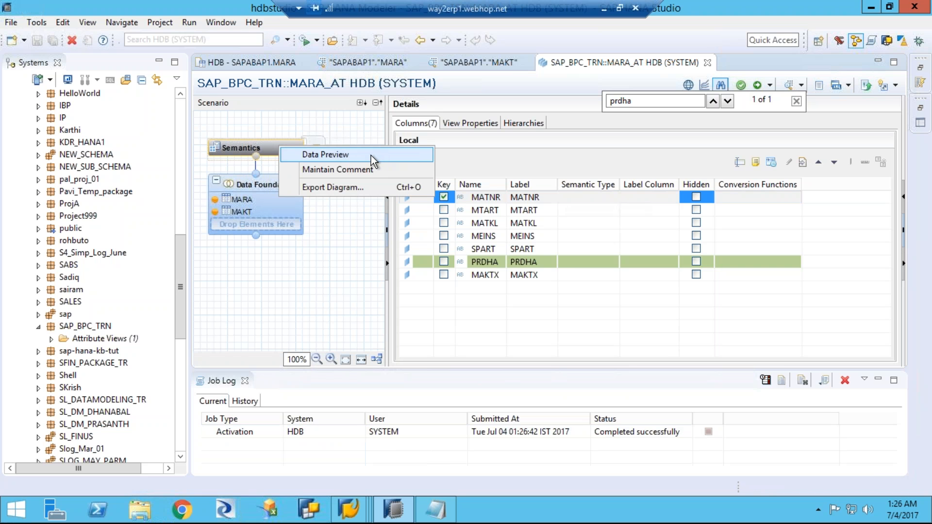
{"action": "left_click", "coordinate": [351, 155]}
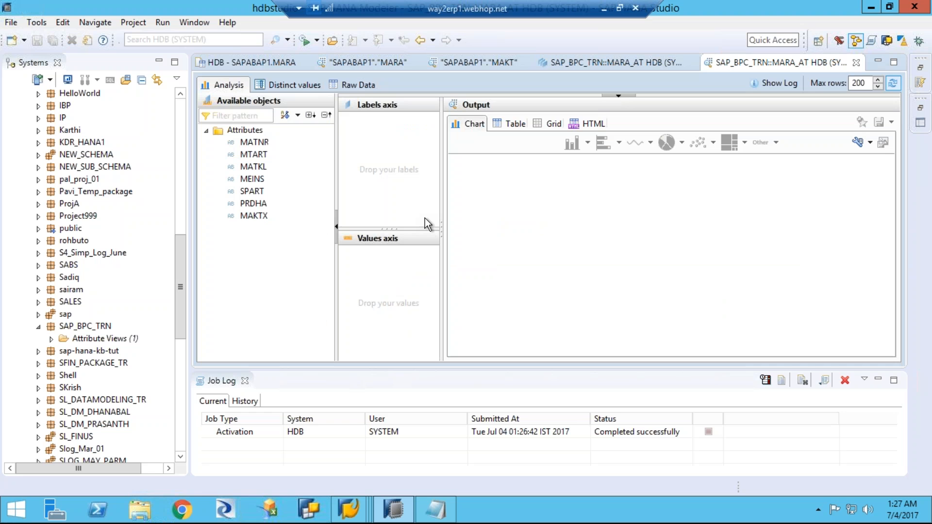
{"action": "left_click", "coordinate": [353, 86]}
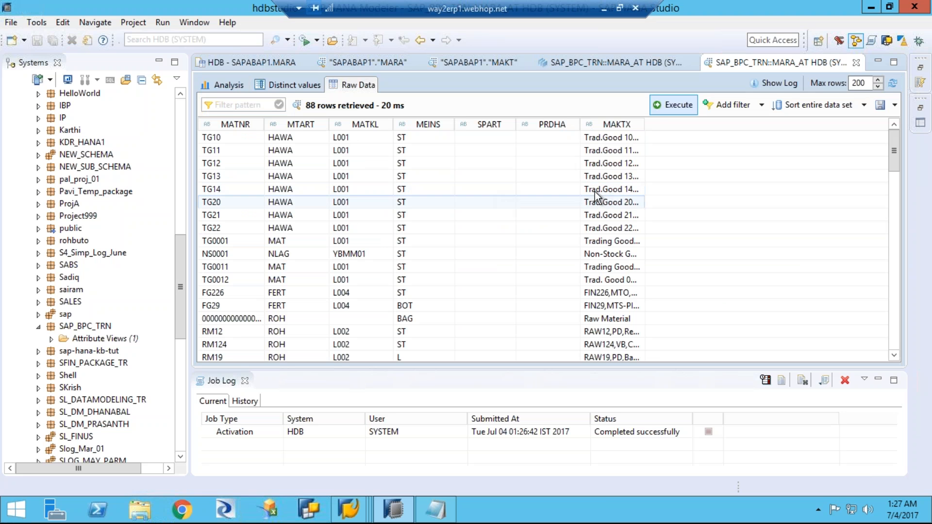
{"action": "left_click_drag", "start_coordinate": [648, 124], "coordinate": [759, 132]}
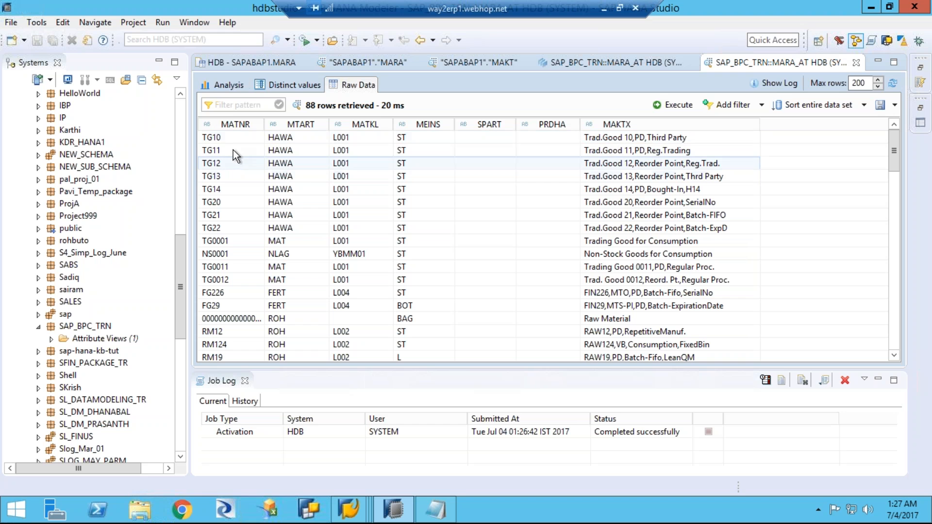
Step: Look through the previewed material rows and examine which materials have values in the SPART and PRDHA columns
{"action": "left_click", "coordinate": [296, 147]}
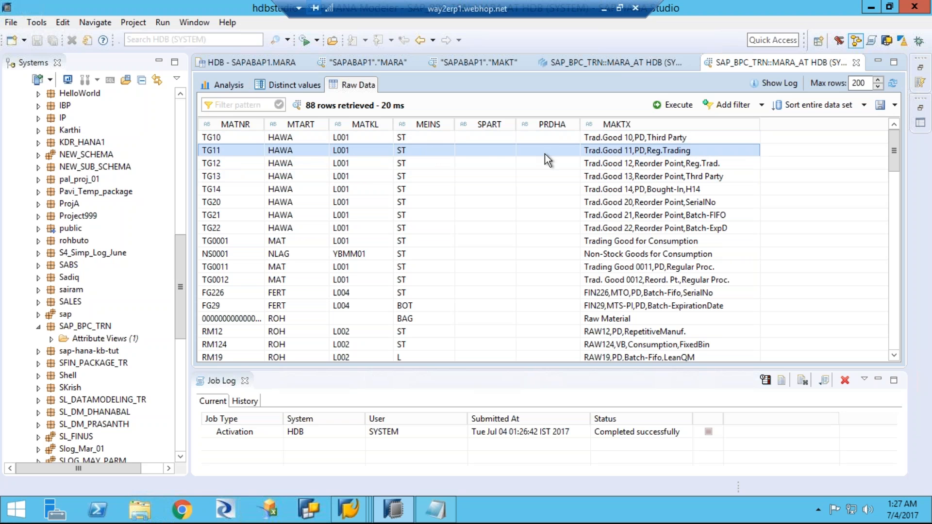
{"action": "scroll", "coordinate": [546, 237], "scroll_direction": "down", "scroll_amount": 20}
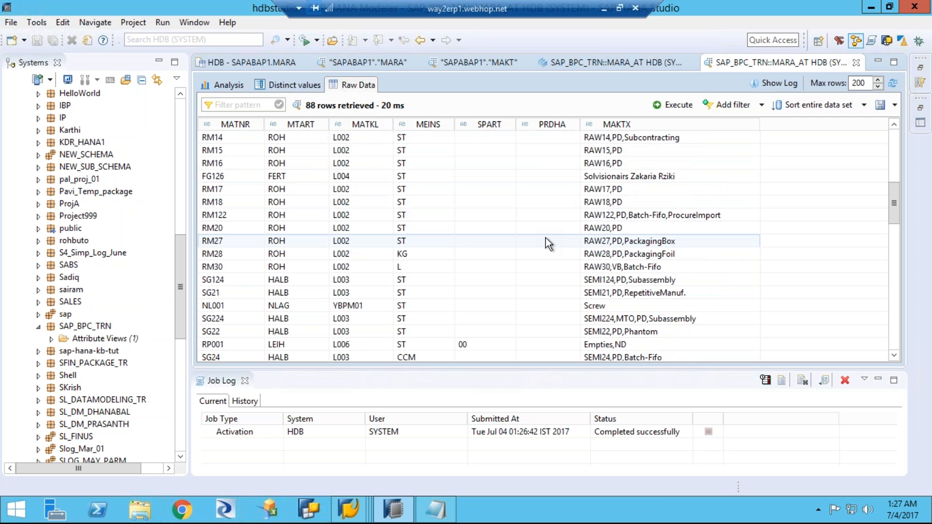
{"action": "scroll", "coordinate": [546, 238], "scroll_direction": "down", "scroll_amount": 1}
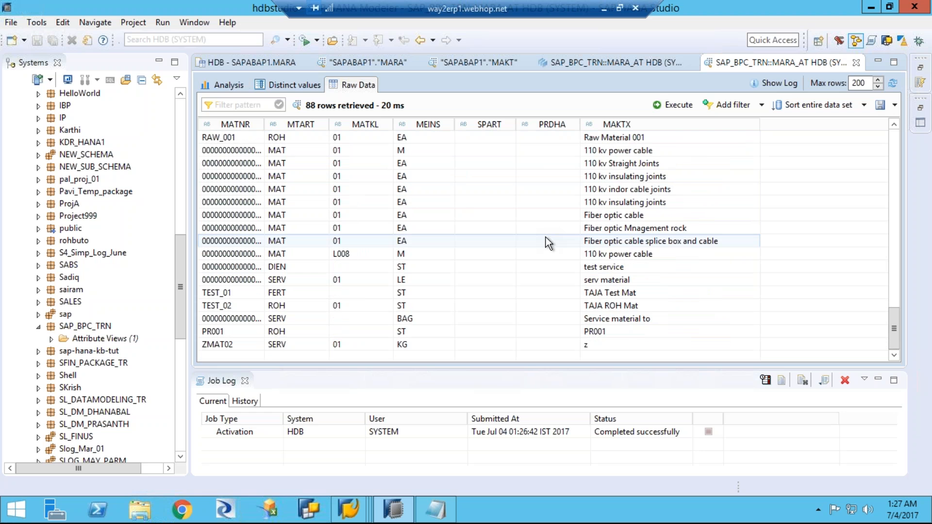
{"action": "scroll", "coordinate": [545, 237], "scroll_direction": "up", "scroll_amount": 5}
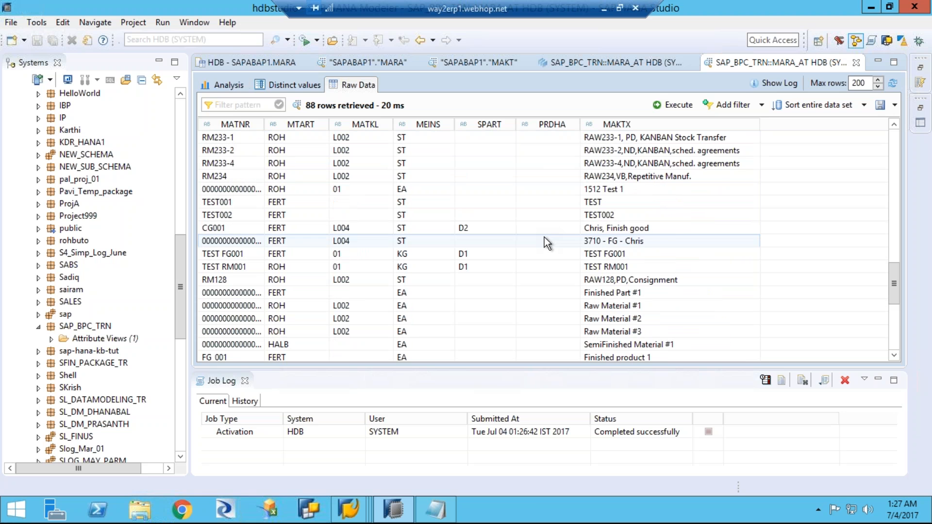
{"action": "scroll", "coordinate": [540, 231], "scroll_direction": "up", "scroll_amount": 6}
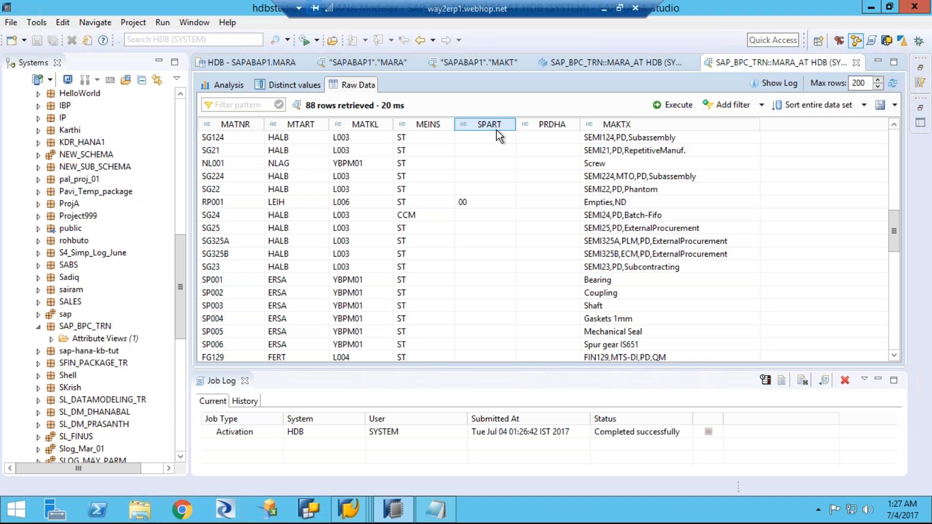
{"action": "left_click", "coordinate": [492, 203]}
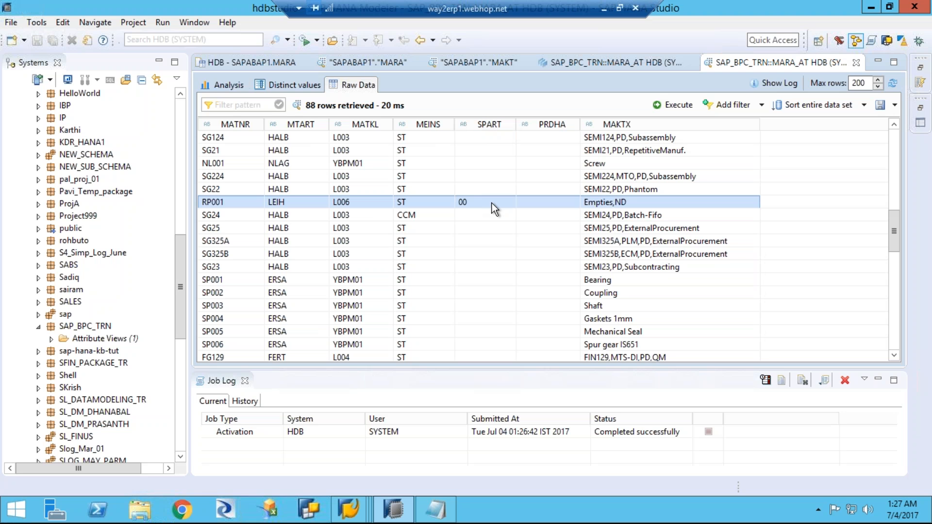
{"action": "scroll", "coordinate": [494, 226], "scroll_direction": "down", "scroll_amount": 6}
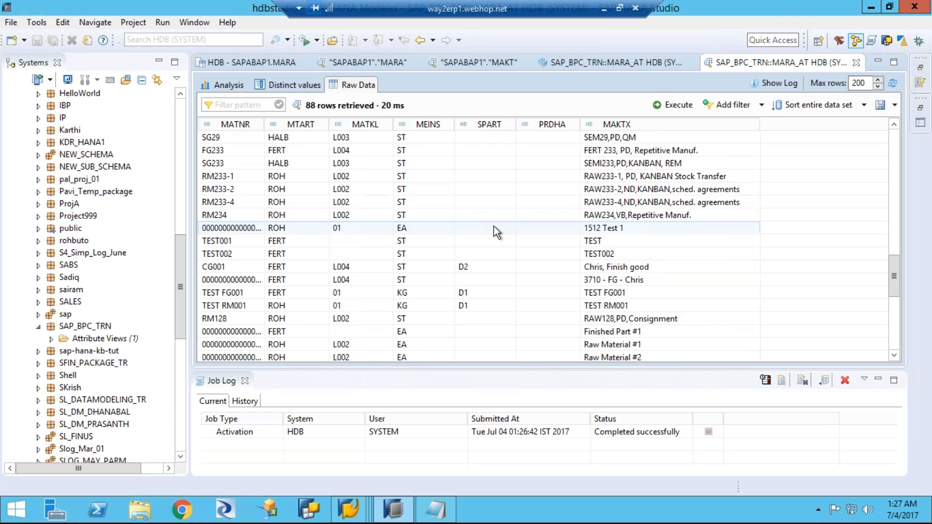
{"action": "scroll", "coordinate": [494, 226], "scroll_direction": "down", "scroll_amount": 7}
{"action": "scroll", "coordinate": [508, 225], "scroll_direction": "up", "scroll_amount": 3}
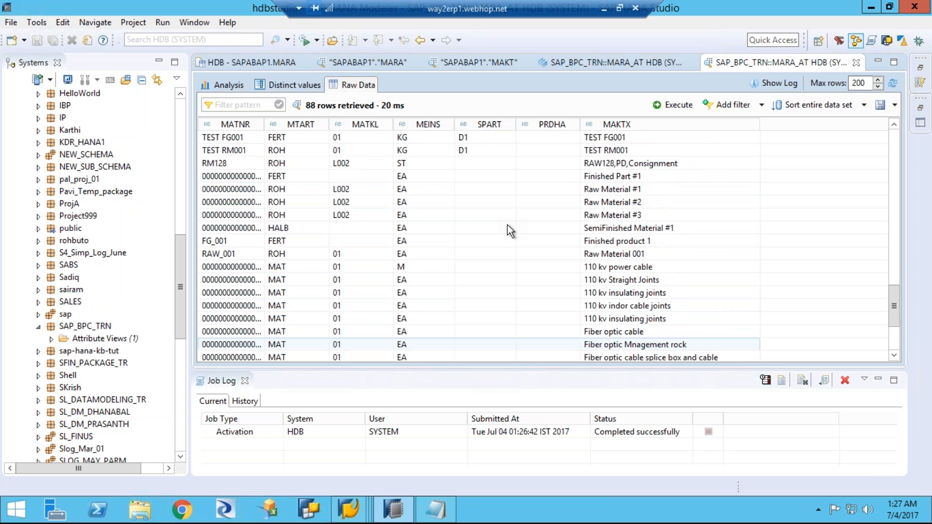
{"action": "scroll", "coordinate": [508, 225], "scroll_direction": "up", "scroll_amount": 1}
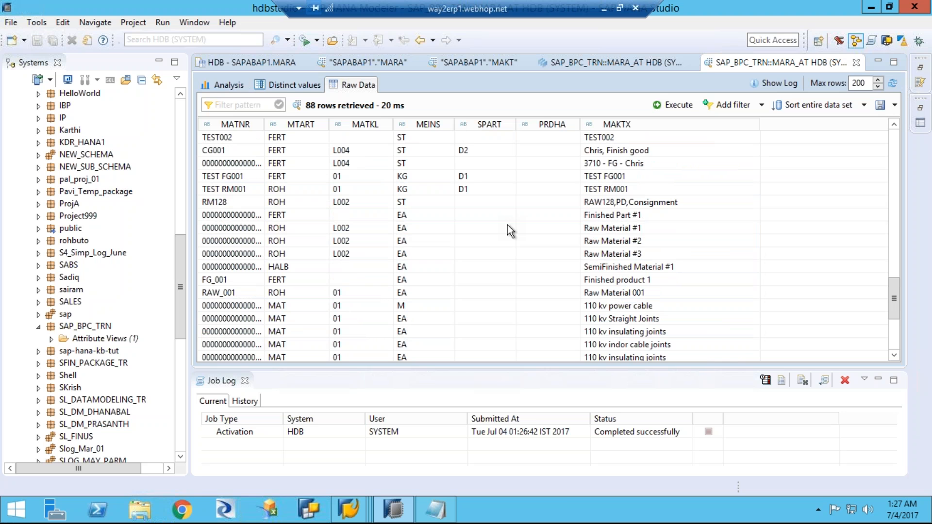
{"action": "left_click", "coordinate": [489, 188]}
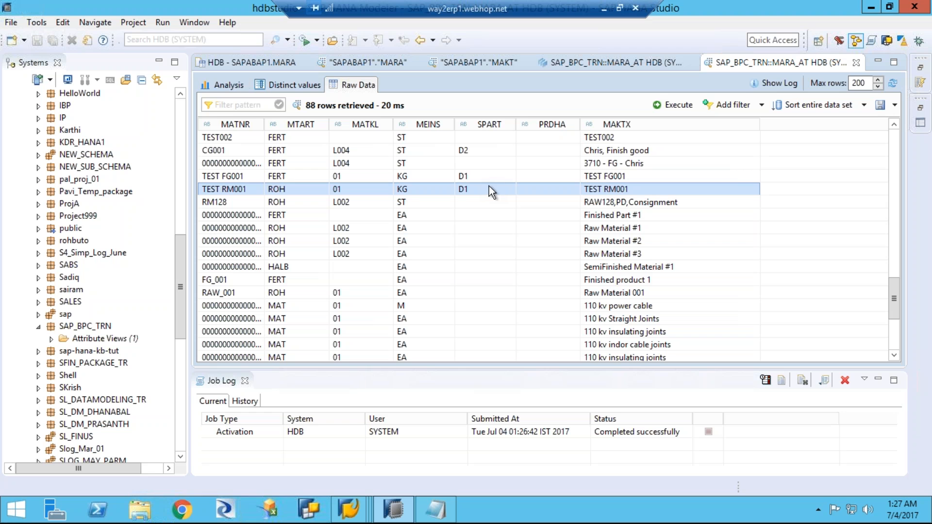
{"action": "left_click", "coordinate": [496, 150]}
{"action": "scroll", "coordinate": [500, 216], "scroll_direction": "down", "scroll_amount": 4}
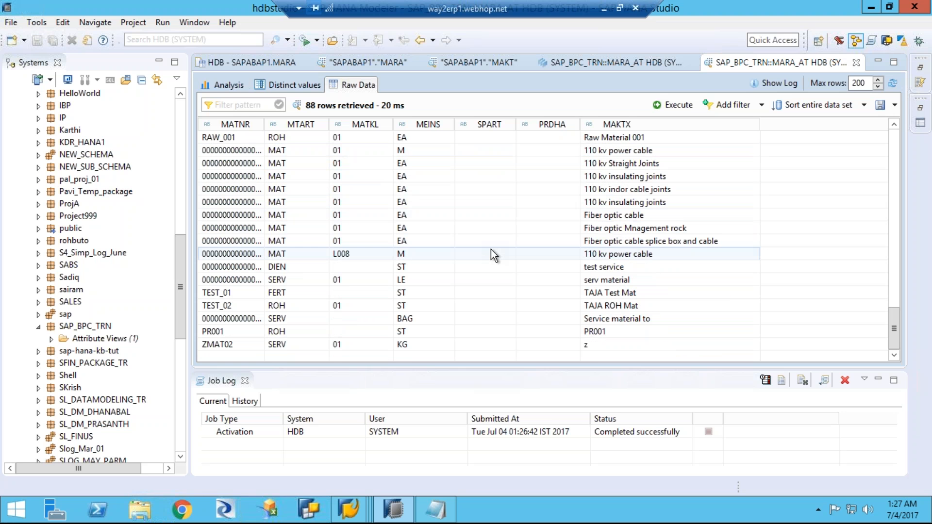
{"action": "scroll", "coordinate": [491, 250], "scroll_direction": "up", "scroll_amount": 7}
{"action": "scroll", "coordinate": [491, 249], "scroll_direction": "up", "scroll_amount": 10}
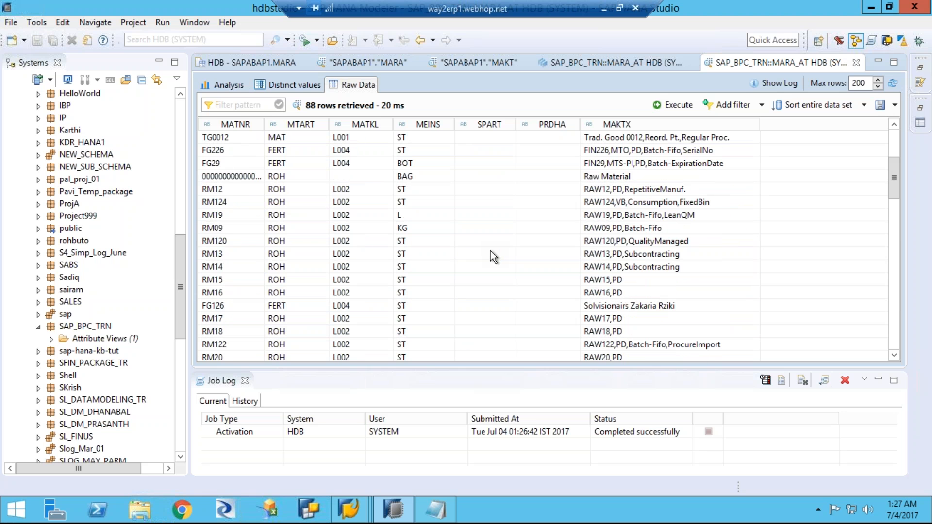
{"action": "scroll", "coordinate": [490, 250], "scroll_direction": "up", "scroll_amount": 4}
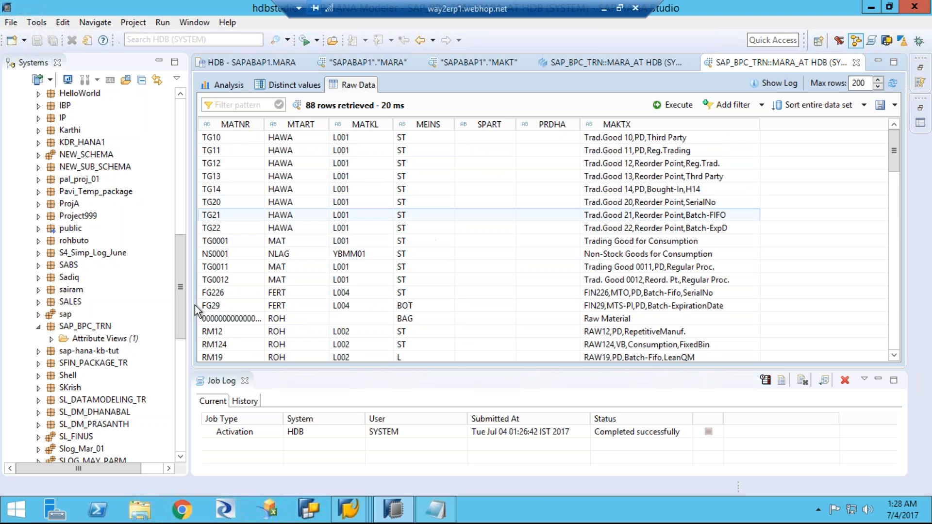
Step: Expand the delivered sap content package down through erp, sfin and co to the pl package
{"action": "left_click", "coordinate": [115, 339]}
{"action": "left_click_drag", "start_coordinate": [182, 306], "coordinate": [181, 324]}
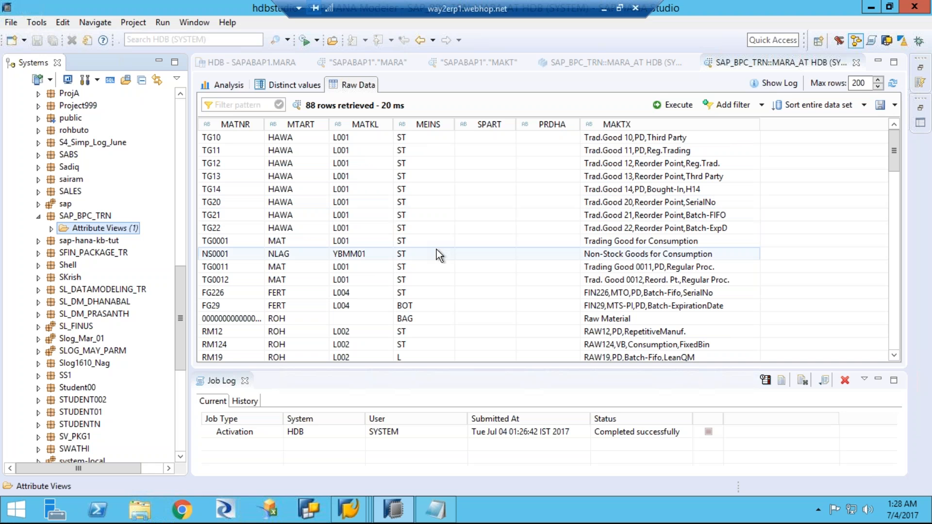
{"action": "scroll", "coordinate": [432, 252], "scroll_direction": "up", "scroll_amount": 4}
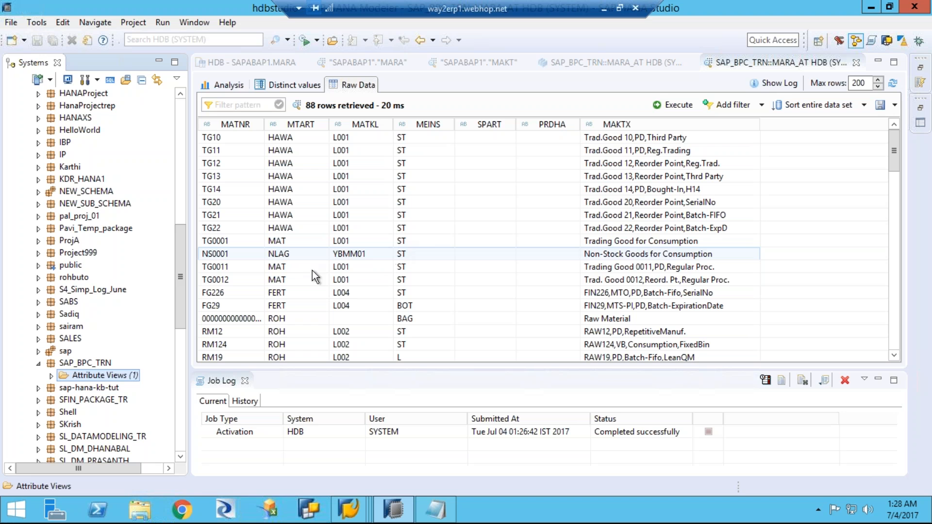
{"action": "mouse_move", "coordinate": [180, 316]}
{"action": "left_mouse_down"}
{"action": "mouse_move", "coordinate": [185, 350]}
{"action": "mouse_move", "coordinate": [190, 319]}
{"action": "left_mouse_up"}
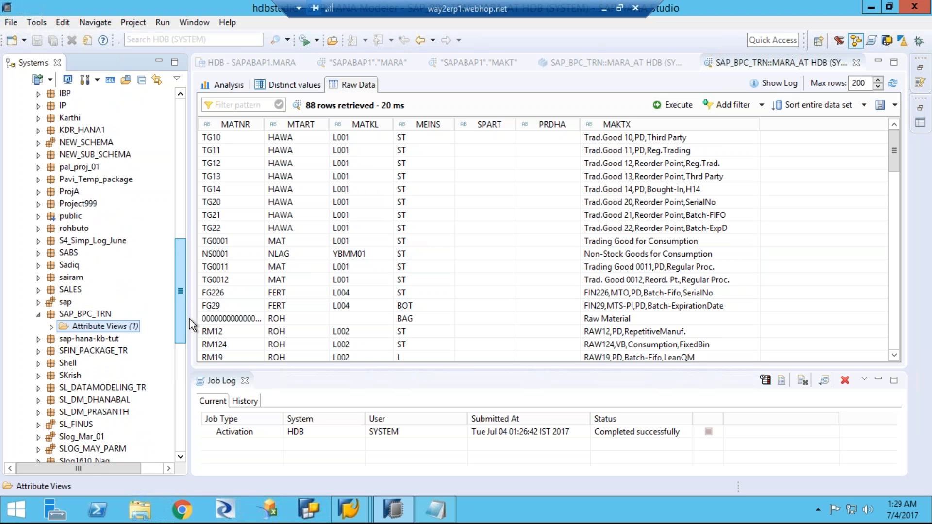
{"action": "left_click", "coordinate": [39, 302]}
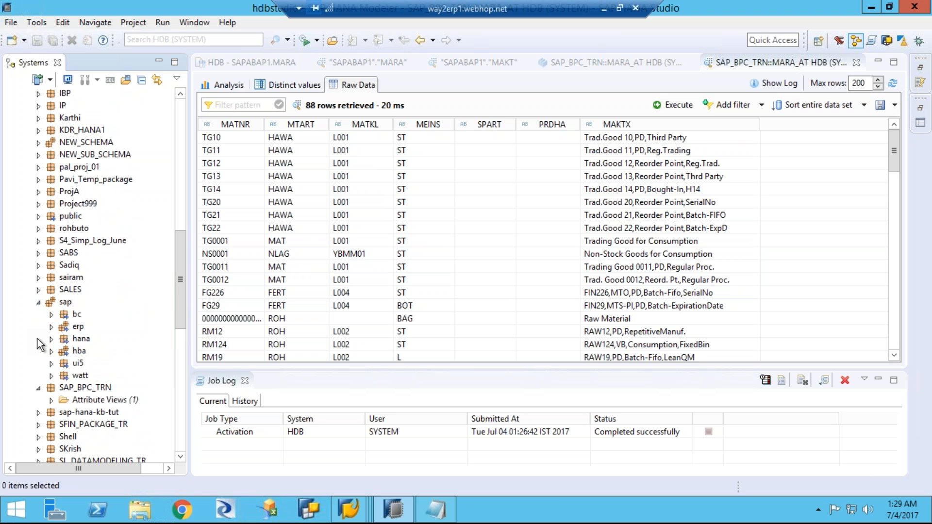
{"action": "left_click", "coordinate": [51, 327]}
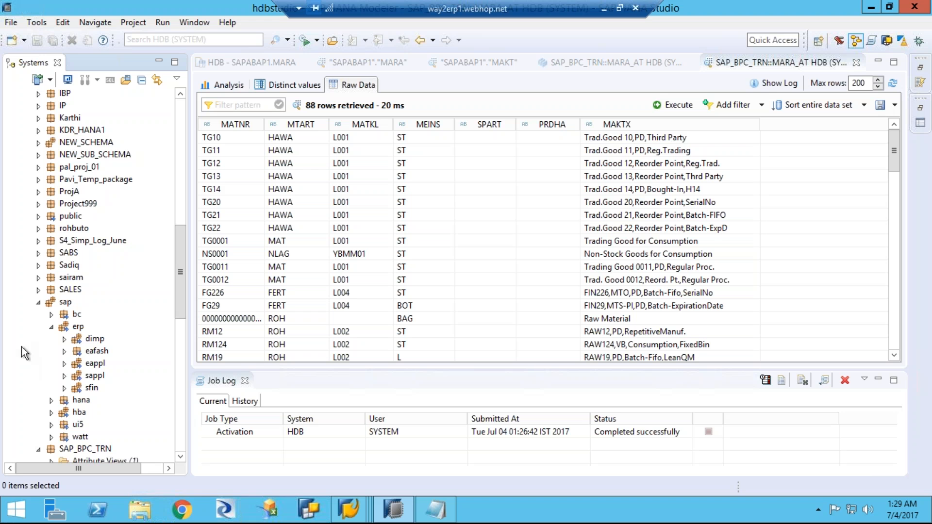
{"action": "left_click", "coordinate": [65, 388]}
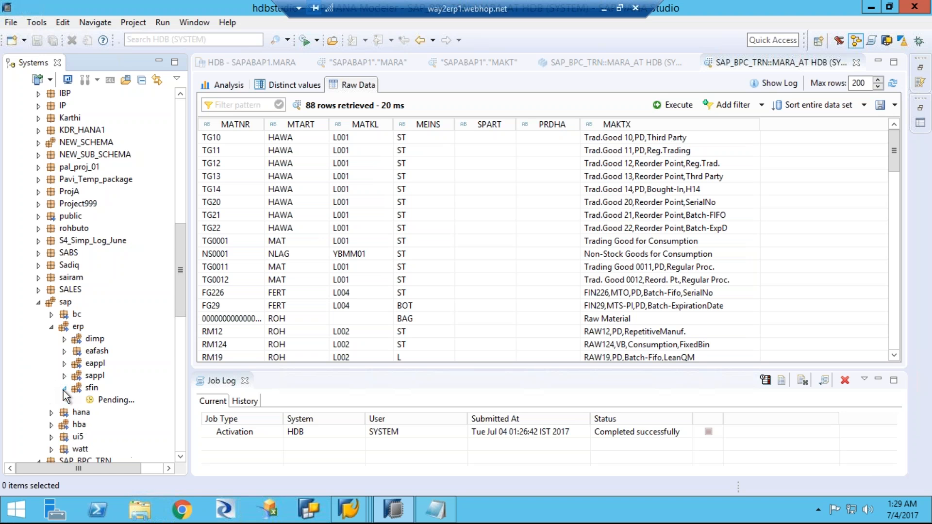
{"action": "scroll", "coordinate": [31, 388], "scroll_direction": "down", "scroll_amount": 4}
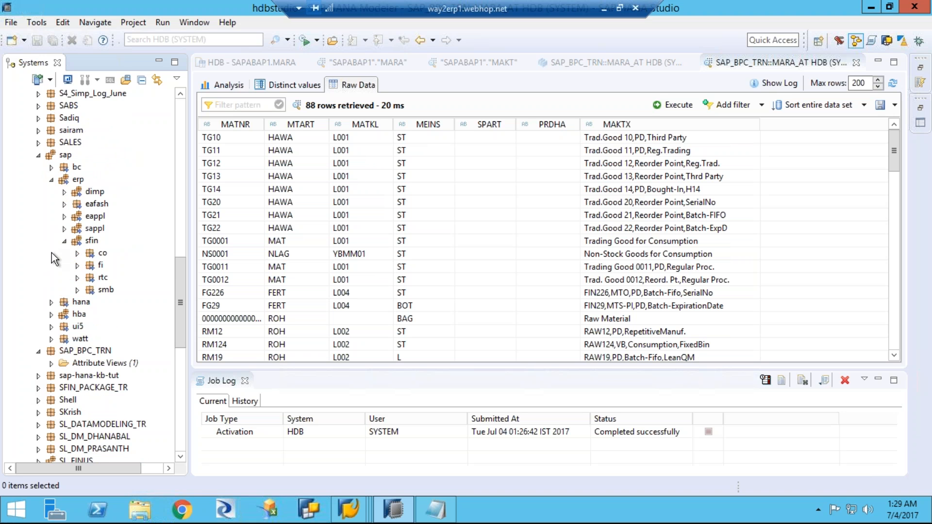
{"action": "left_click", "coordinate": [77, 253]}
{"action": "left_click", "coordinate": [90, 278]}
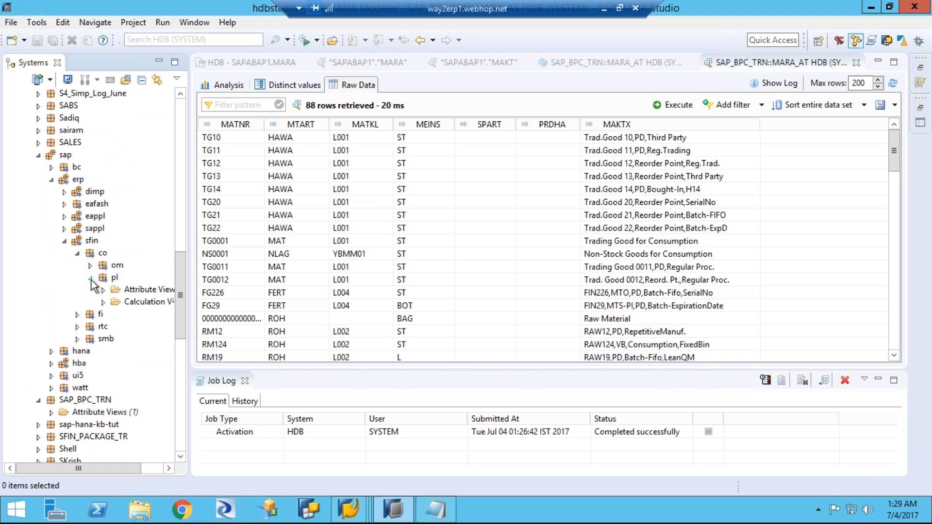
Step: Widen the system tree and look through the attribute views delivered in the pl package
{"action": "left_click_drag", "start_coordinate": [189, 242], "coordinate": [310, 242]}
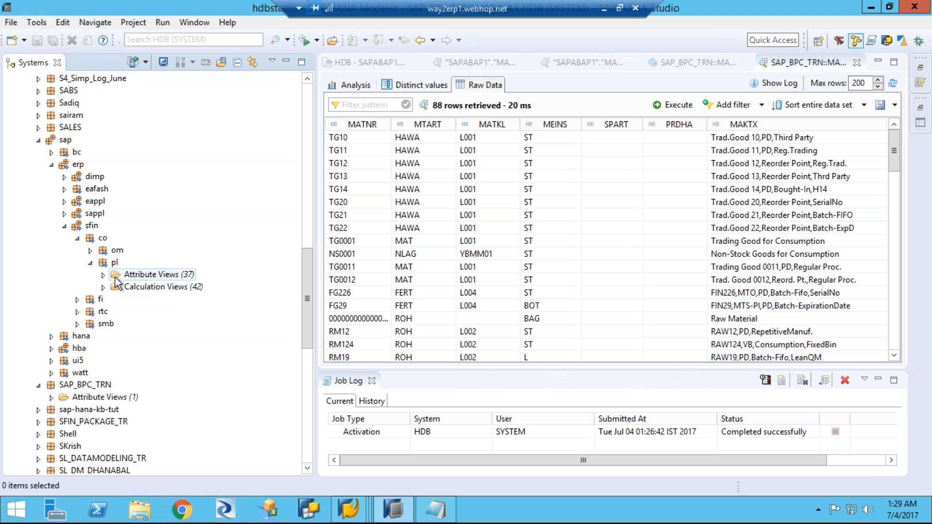
{"action": "left_click", "coordinate": [103, 274]}
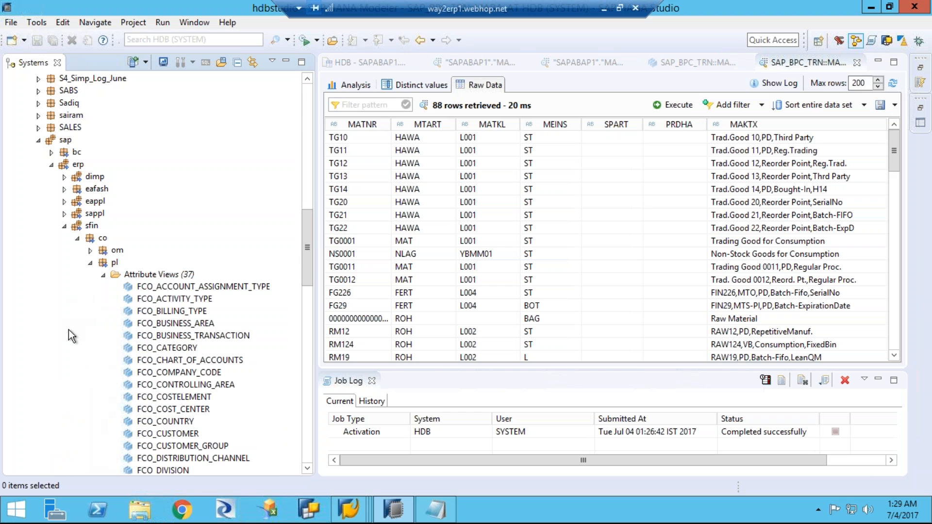
{"action": "scroll", "coordinate": [68, 337], "scroll_direction": "down", "scroll_amount": 2}
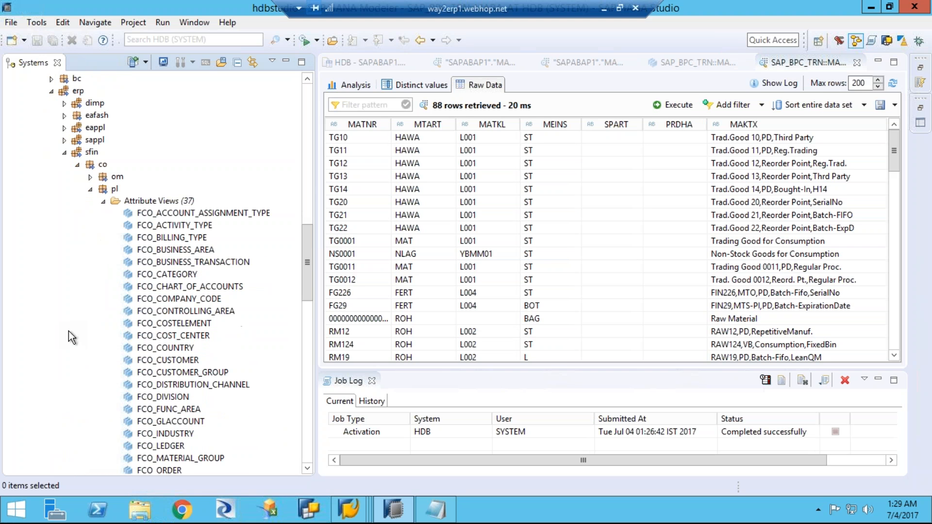
{"action": "scroll", "coordinate": [72, 339], "scroll_direction": "down", "scroll_amount": 1}
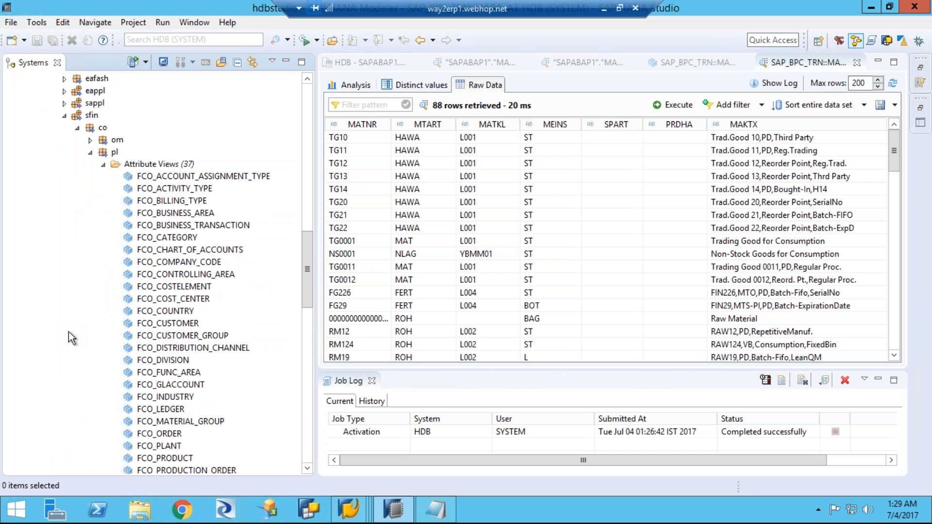
{"action": "scroll", "coordinate": [217, 335], "scroll_direction": "down", "scroll_amount": 1}
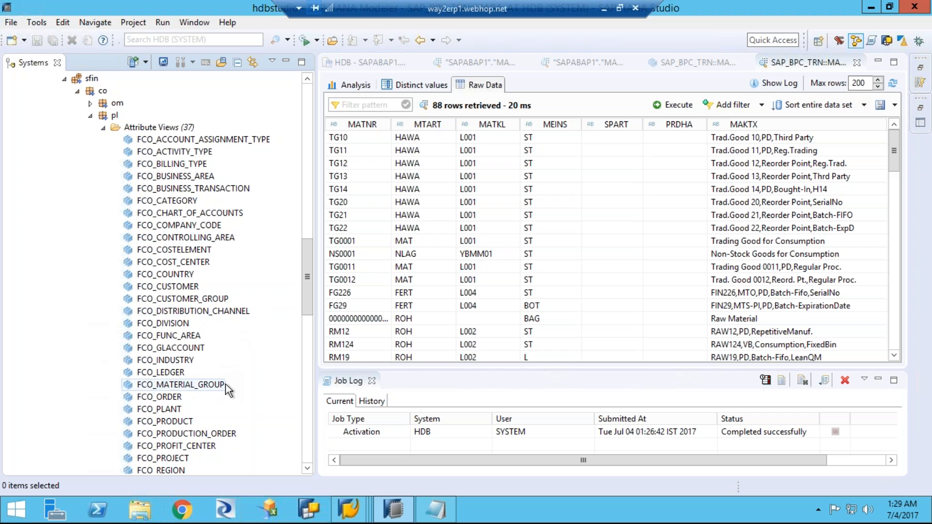
Step: Open the FCO_PRODUCT attribute view and show the MARA table and its joins in the Data Foundation
{"action": "left_click", "coordinate": [181, 425]}
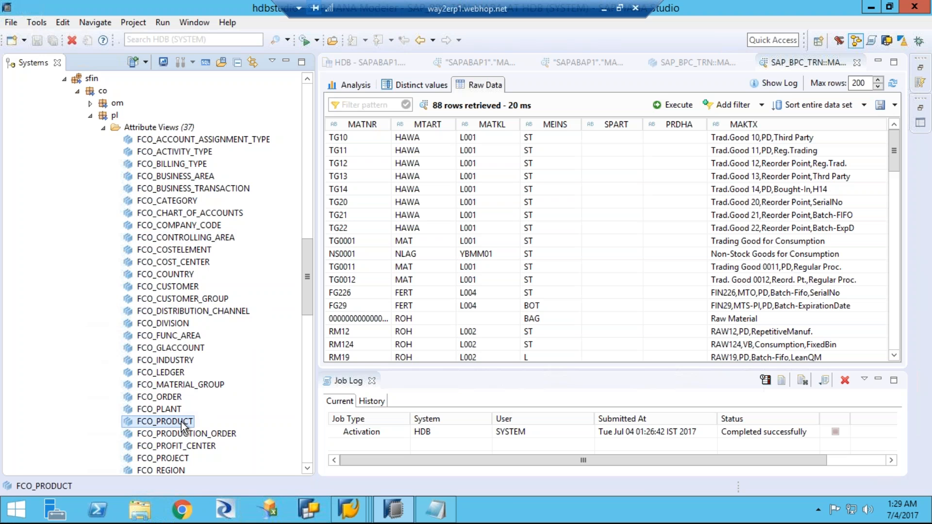
{"action": "double_click", "coordinate": [182, 427]}
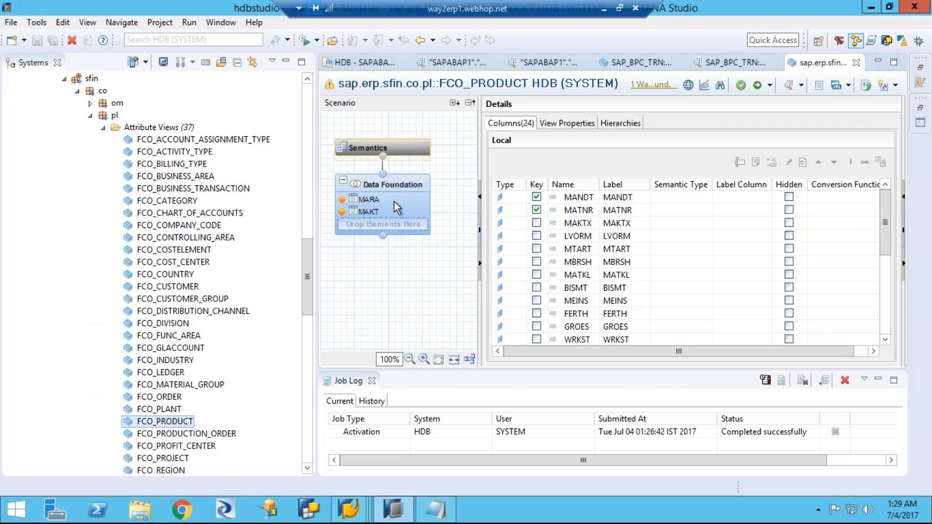
{"action": "left_click", "coordinate": [185, 425]}
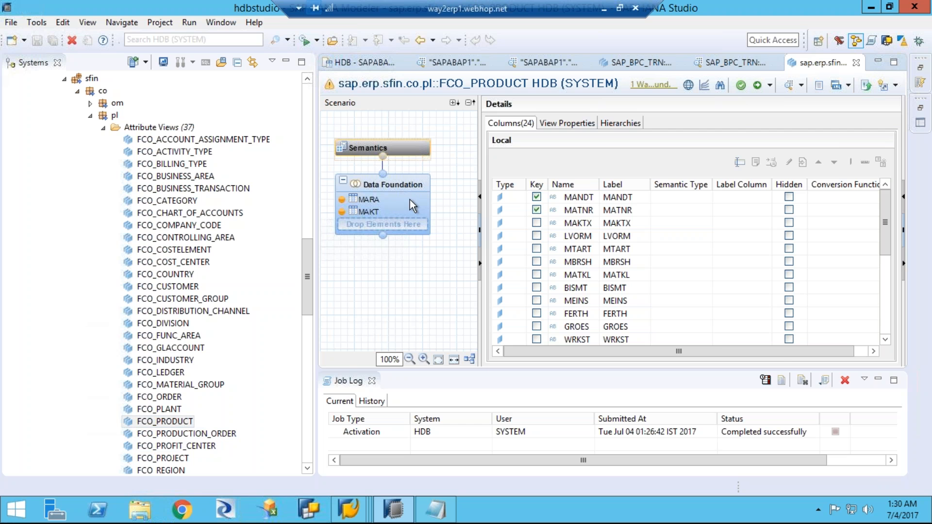
{"action": "left_click", "coordinate": [384, 202]}
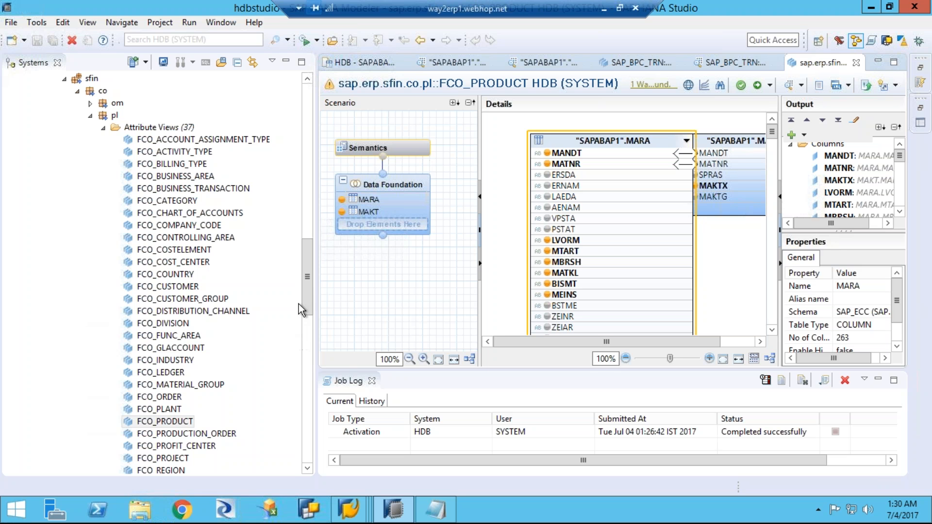
Step: Preview the raw data of FCO_PRODUCT and look across all of its columns
{"action": "scroll", "coordinate": [307, 321], "scroll_direction": "down", "scroll_amount": 4}
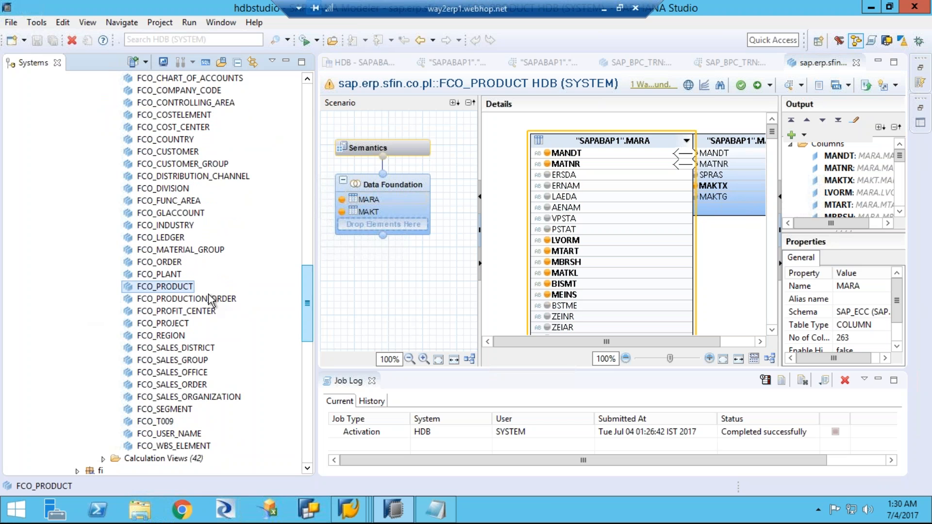
{"action": "right_click", "coordinate": [184, 287]}
{"action": "left_click", "coordinate": [184, 287]}
{"action": "right_click", "coordinate": [183, 288]}
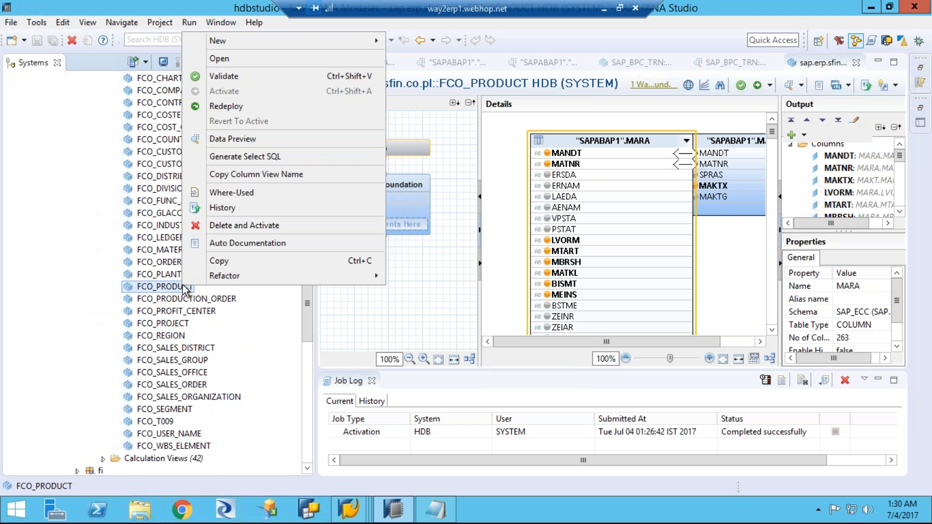
{"action": "left_click", "coordinate": [238, 139]}
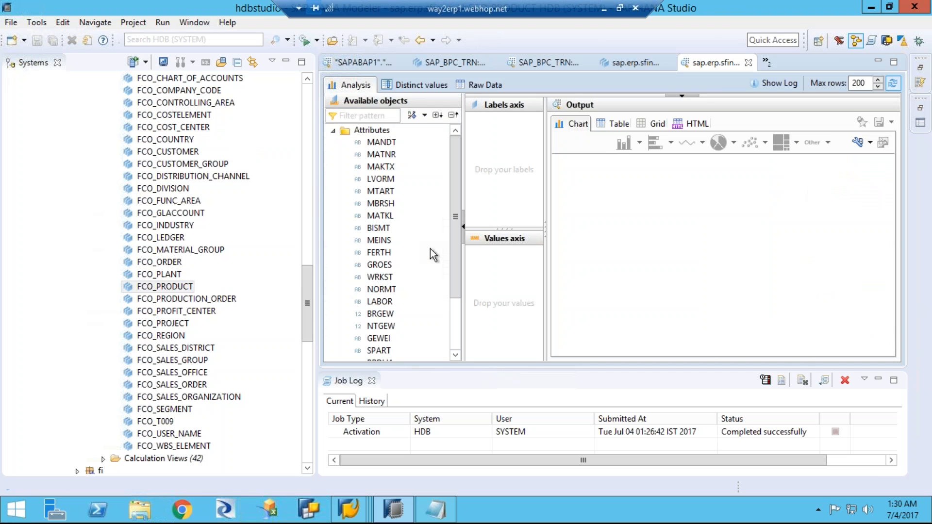
{"action": "left_click", "coordinate": [475, 86]}
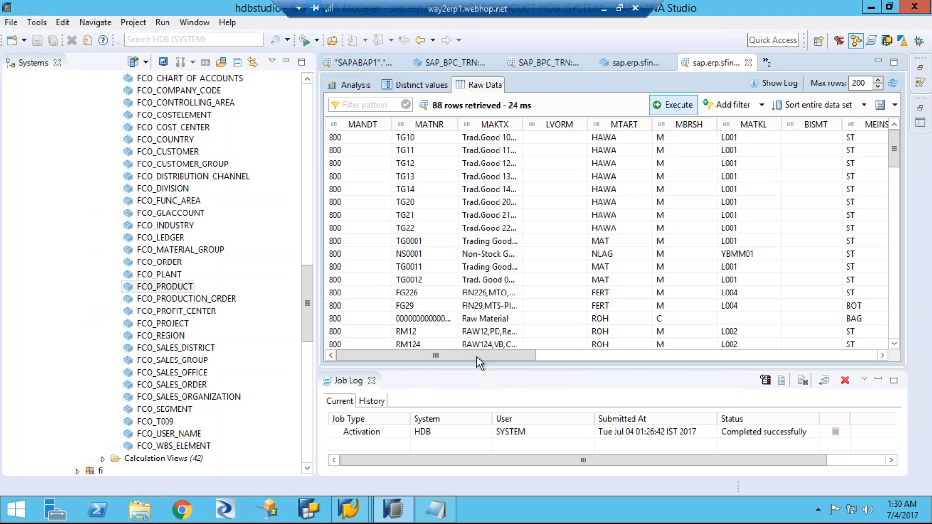
{"action": "left_click_drag", "start_coordinate": [534, 356], "coordinate": [875, 350]}
{"action": "left_click_drag", "start_coordinate": [774, 352], "coordinate": [335, 352]}
Step: Expand the pl package's calculation views and locate FCO_C_PRODUCT in the list
{"action": "left_click_drag", "start_coordinate": [306, 298], "coordinate": [306, 341]}
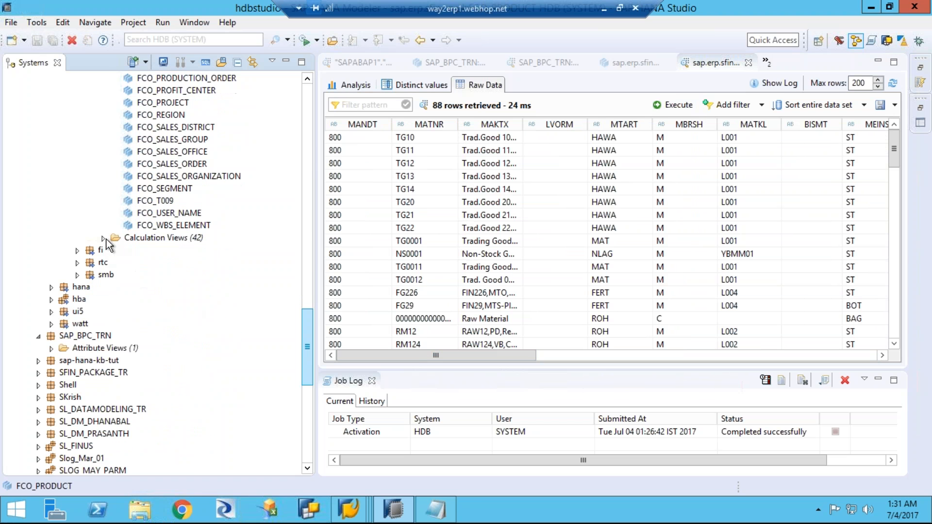
{"action": "left_click", "coordinate": [104, 239]}
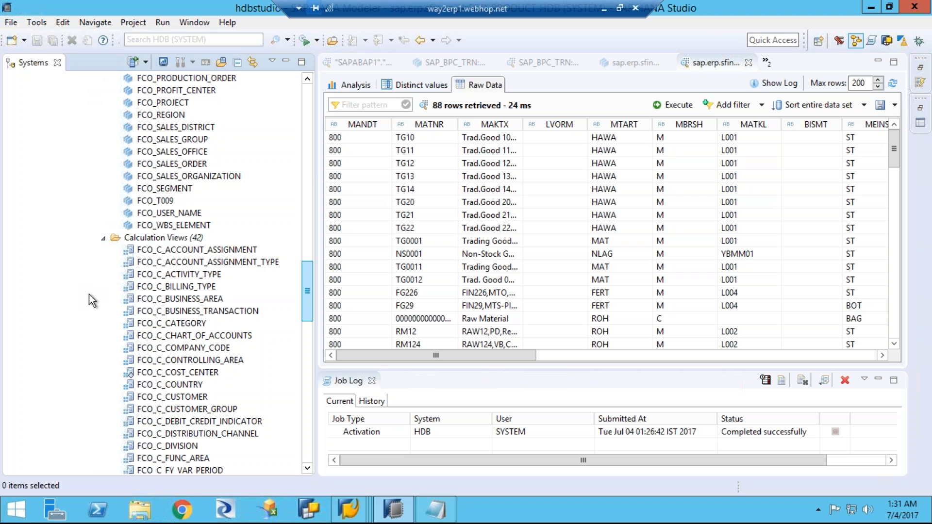
{"action": "scroll", "coordinate": [88, 294], "scroll_direction": "down", "scroll_amount": 3}
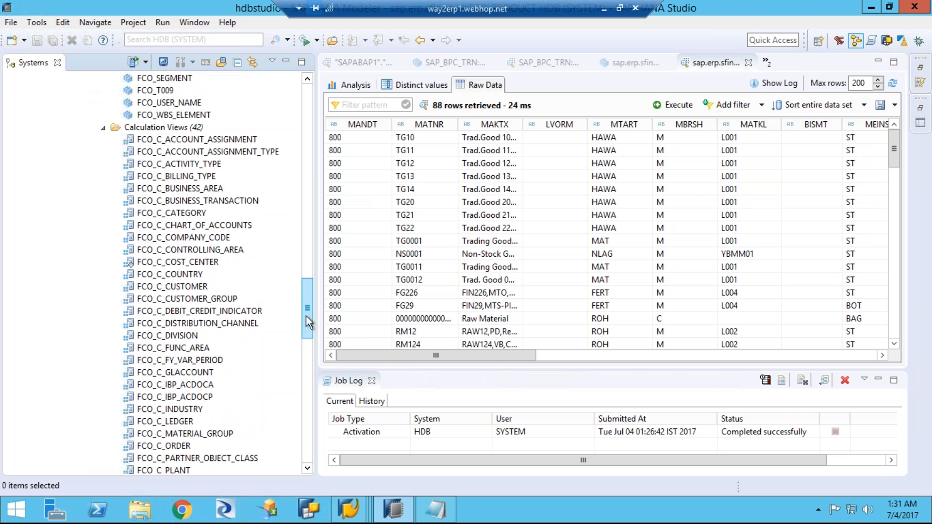
{"action": "left_click_drag", "start_coordinate": [305, 317], "coordinate": [306, 330]}
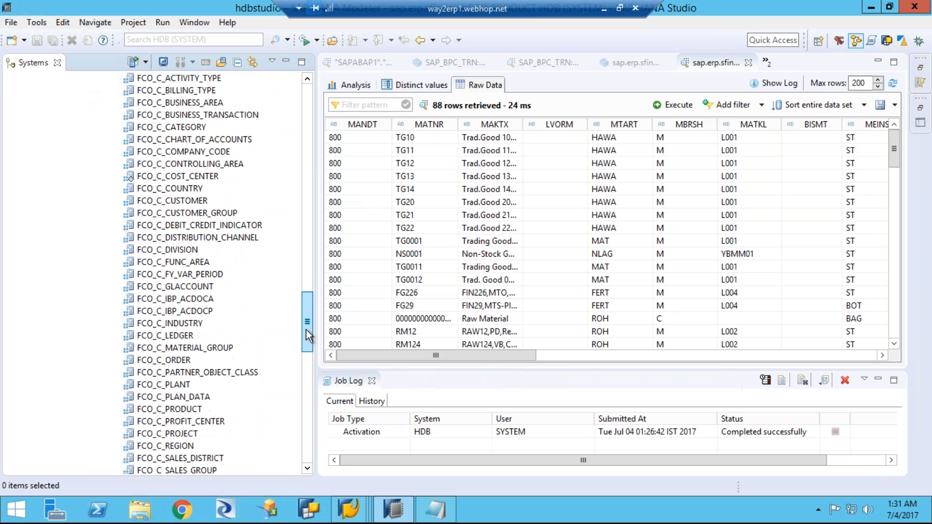
{"action": "left_click", "coordinate": [188, 410]}
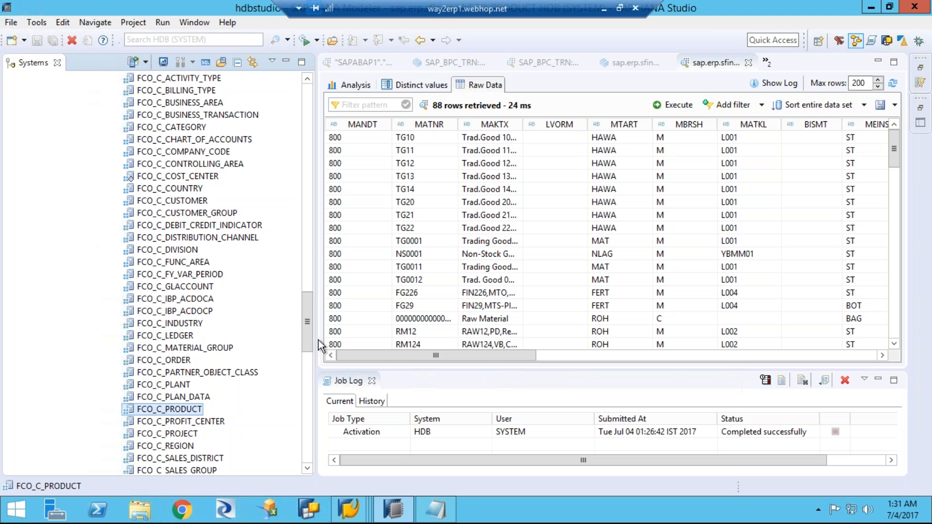
{"action": "left_click_drag", "start_coordinate": [307, 283], "coordinate": [296, 375]}
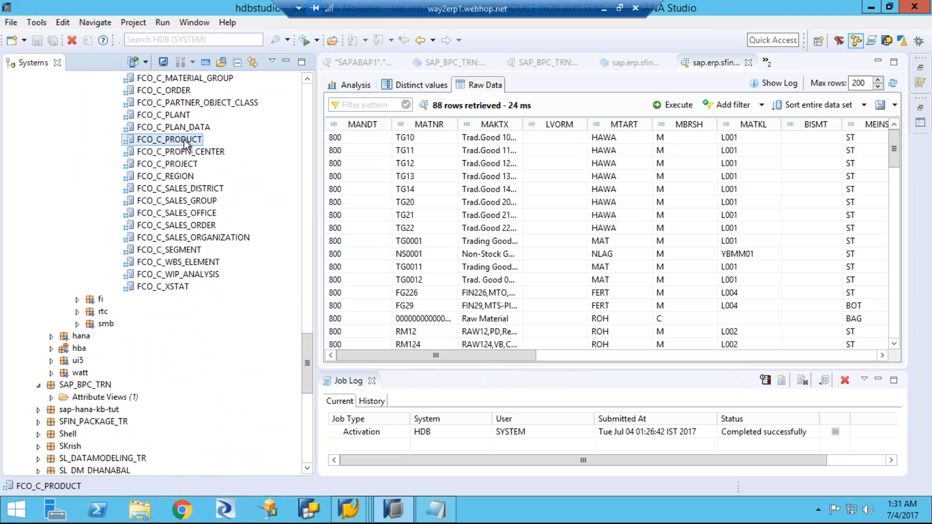
Step: Open the FCO_C_PRODUCT calculation view and widen its scenario area to examine the projection and union nodes
{"action": "double_click", "coordinate": [184, 140]}
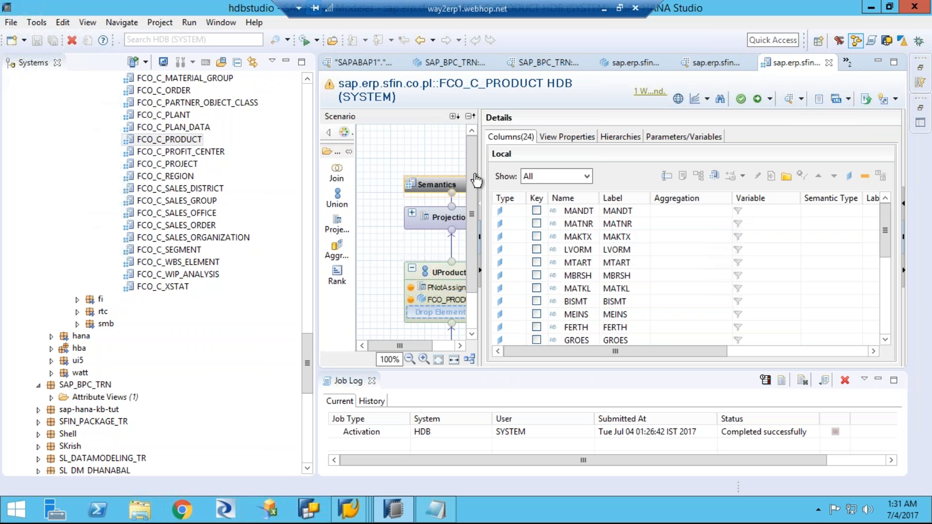
{"action": "left_click_drag", "start_coordinate": [484, 171], "coordinate": [605, 173]}
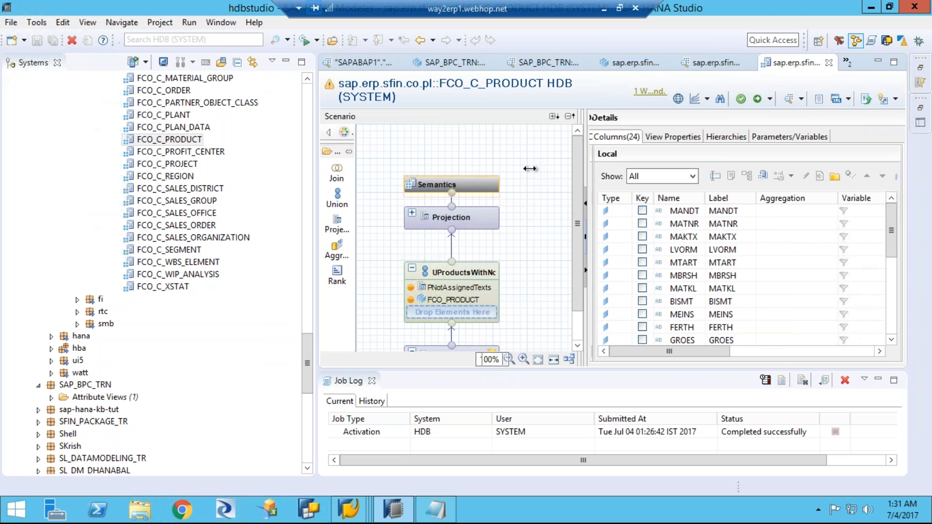
{"action": "left_click_drag", "start_coordinate": [593, 160], "coordinate": [596, 254]}
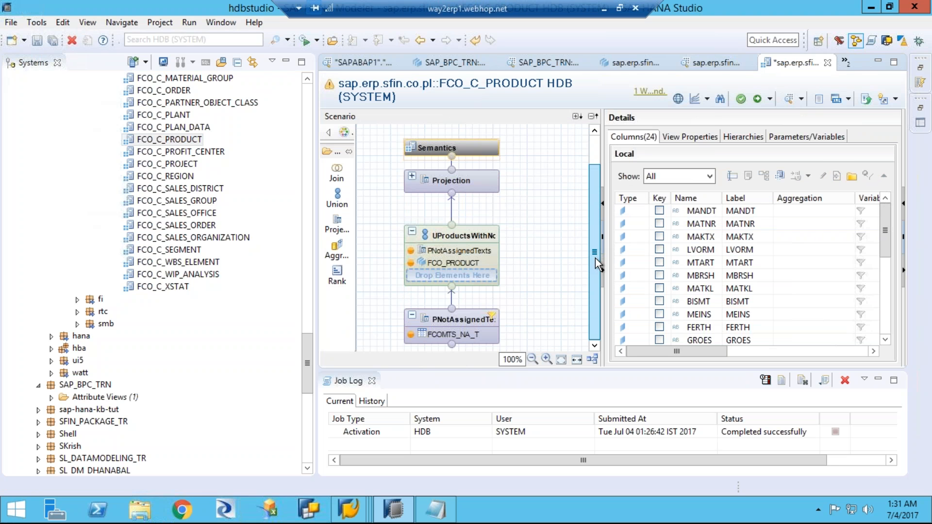
Step: Preview the raw data of FCO_C_PRODUCT and examine the unassigned row and the material rows
{"action": "right_click", "coordinate": [190, 140]}
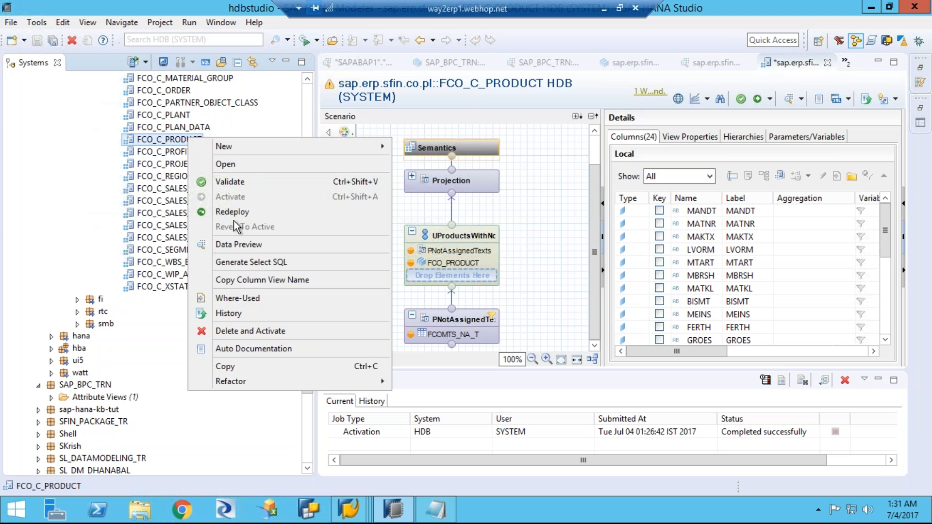
{"action": "left_click", "coordinate": [234, 246]}
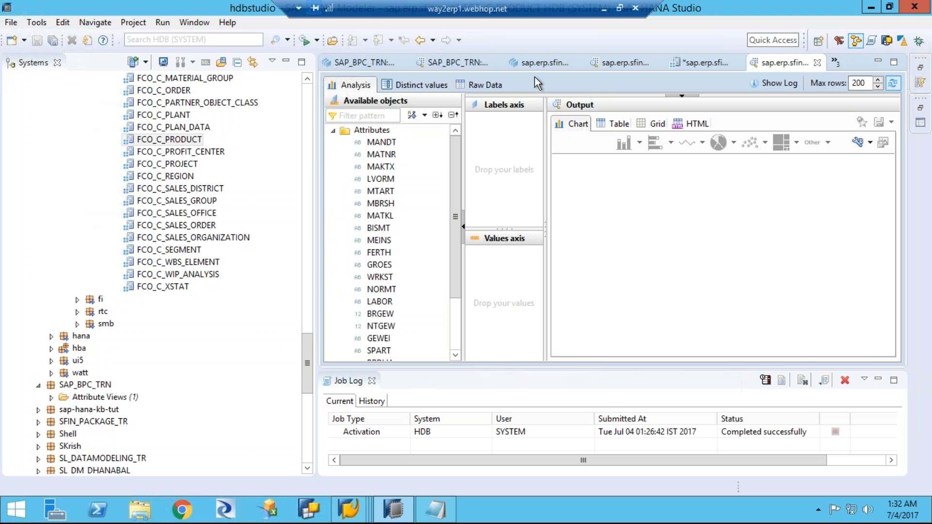
{"action": "left_click", "coordinate": [485, 83]}
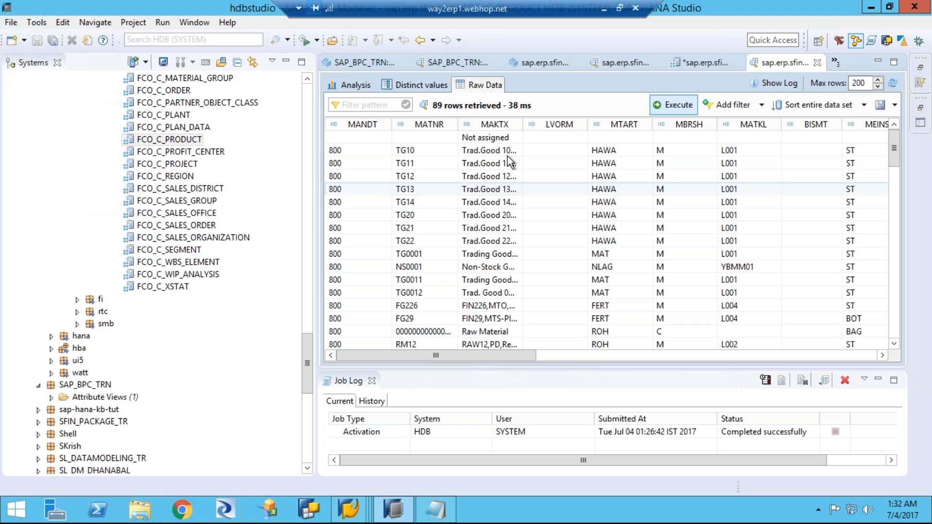
{"action": "left_click", "coordinate": [378, 140]}
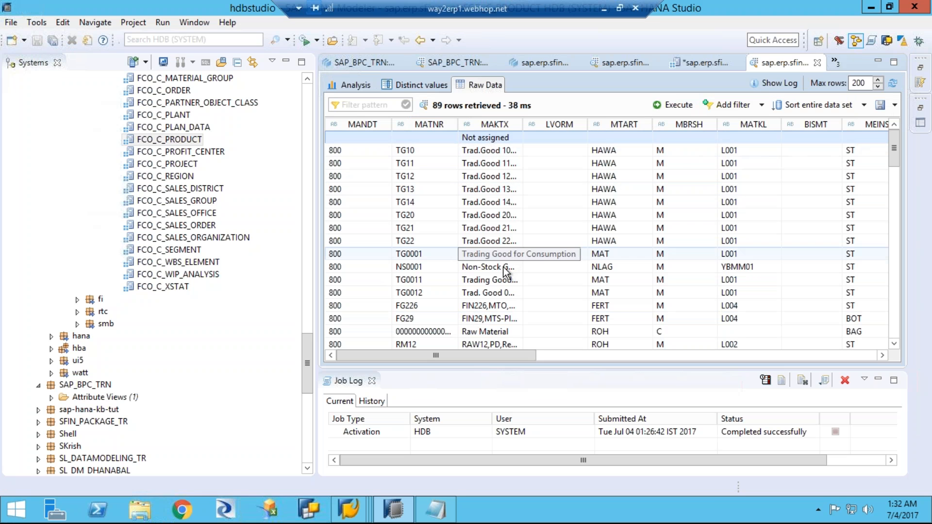
{"action": "scroll", "coordinate": [504, 270], "scroll_direction": "down", "scroll_amount": 12}
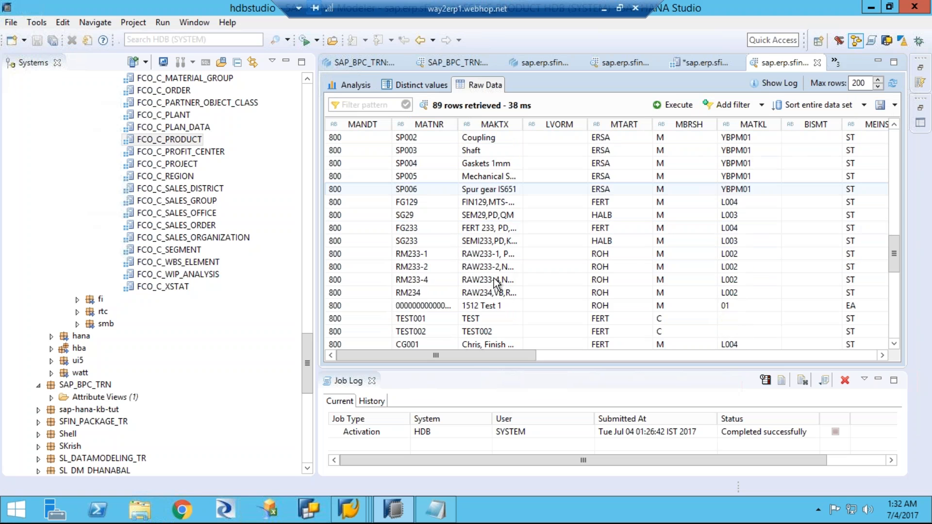
Step: Look through the remaining FCO_C_PRODUCT rows, and collapse the pl, sfin and sap packages in the system tree
{"action": "scroll", "coordinate": [495, 284], "scroll_direction": "down", "scroll_amount": 9}
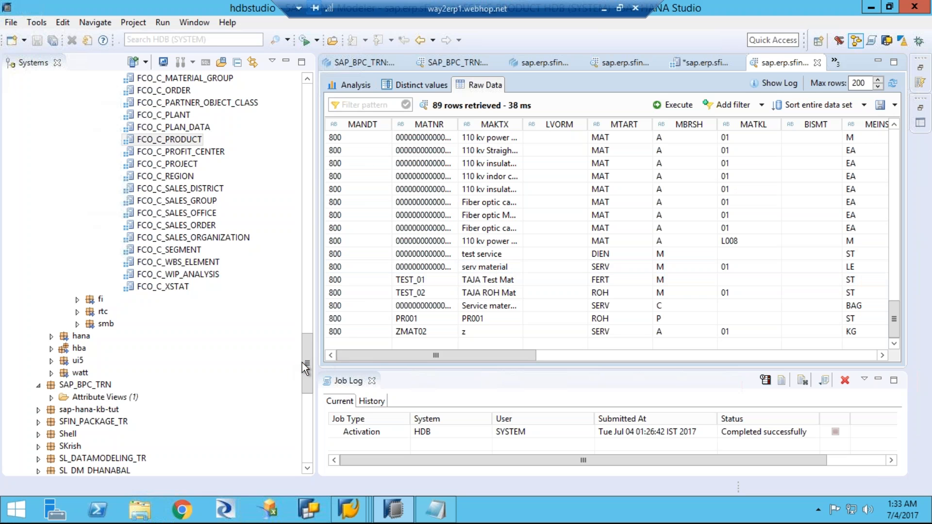
{"action": "left_click_drag", "start_coordinate": [307, 357], "coordinate": [308, 194]}
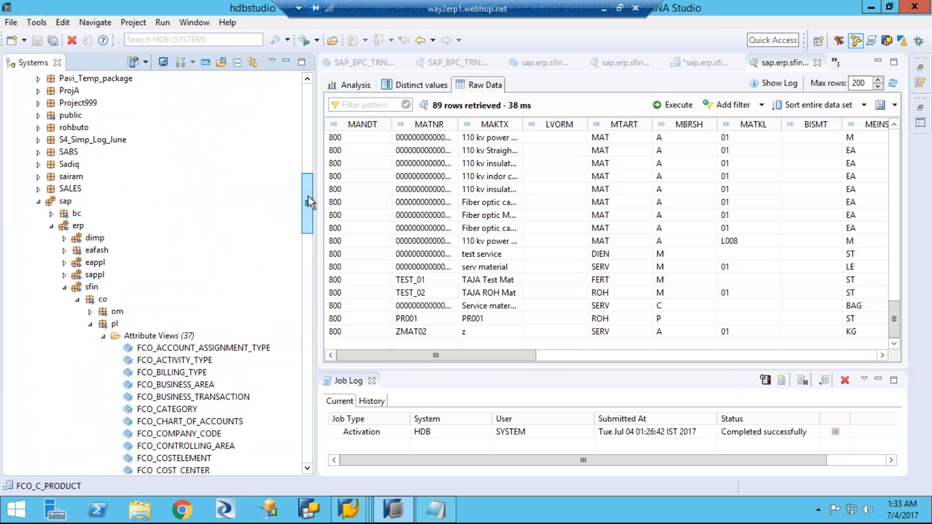
{"action": "left_click", "coordinate": [104, 337]}
{"action": "left_click", "coordinate": [90, 324]}
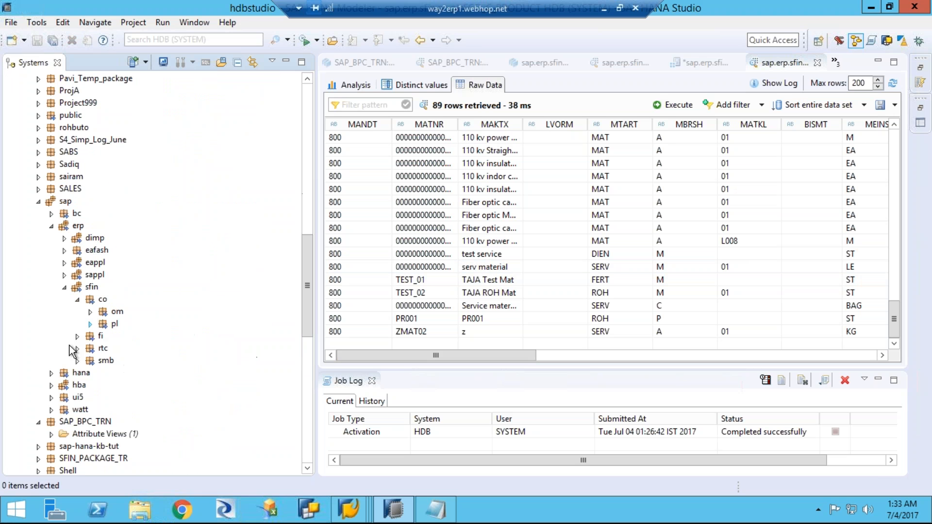
{"action": "left_click", "coordinate": [64, 287]}
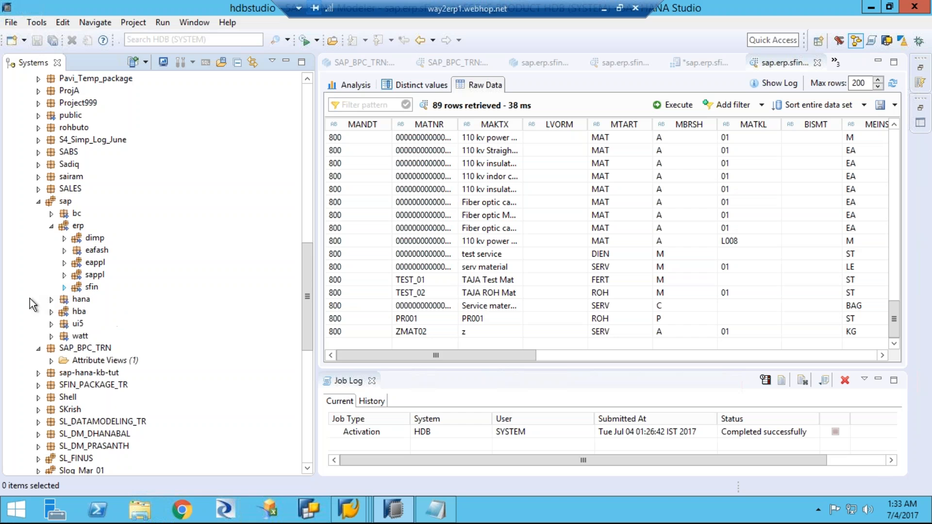
{"action": "left_click", "coordinate": [38, 202]}
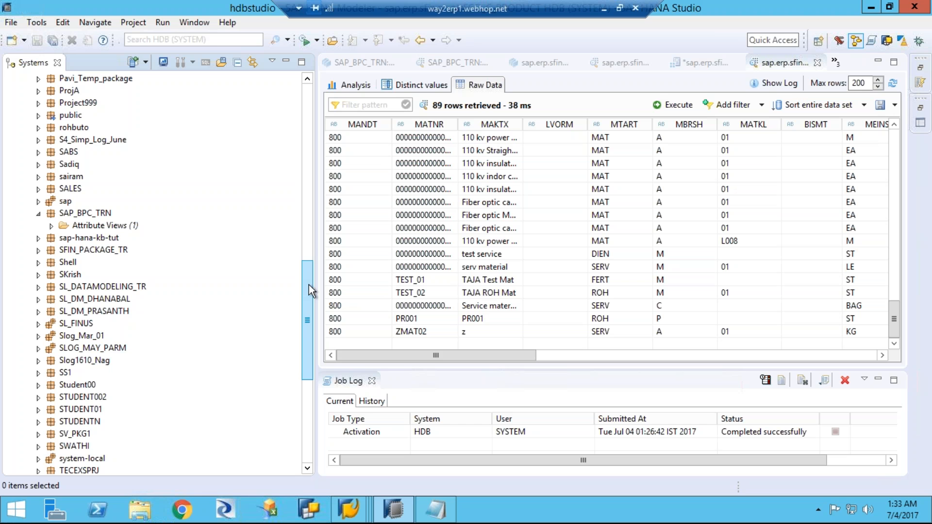
Step: Examine which modeling object types can be created in the SAP_BPC_TRN package, and return to the start of the content tree
{"action": "left_click_drag", "start_coordinate": [308, 284], "coordinate": [308, 284]}
{"action": "right_click", "coordinate": [101, 215]}
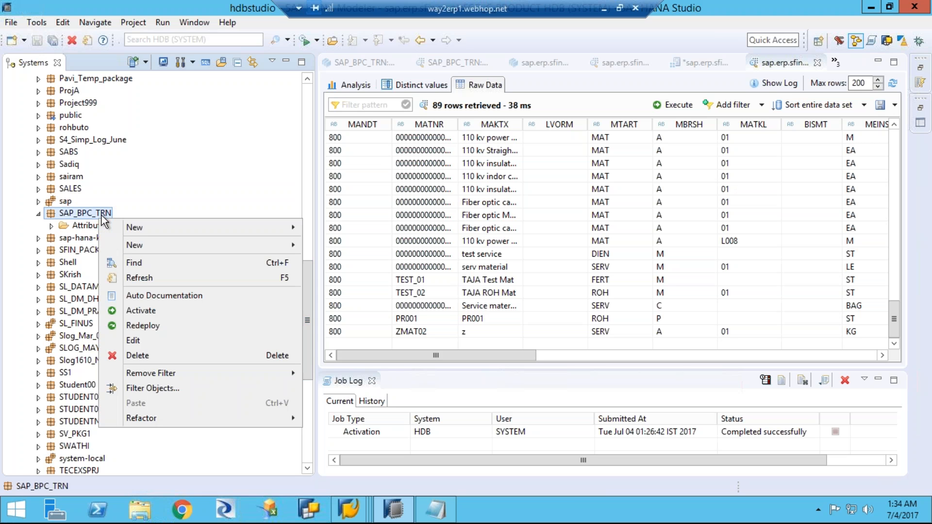
{"action": "right_click", "coordinate": [102, 212]}
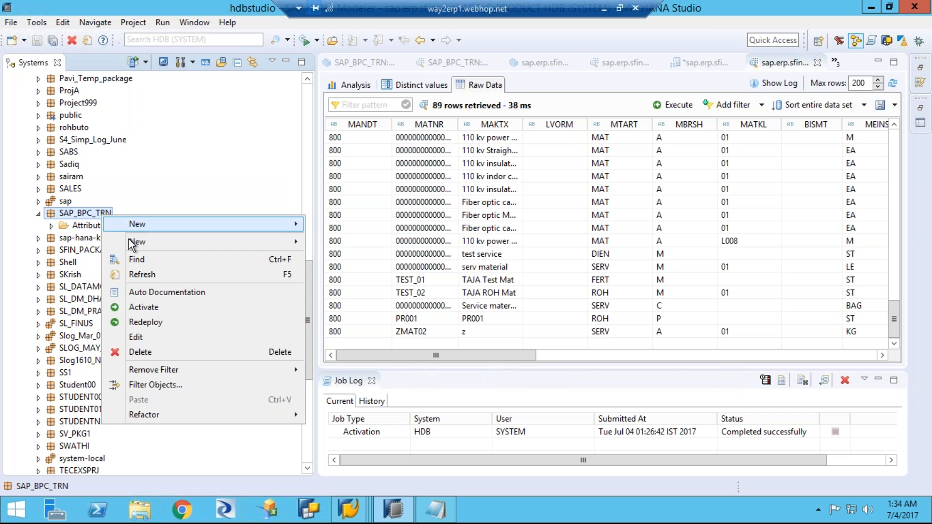
{"action": "mouse_move", "coordinate": [129, 240]}
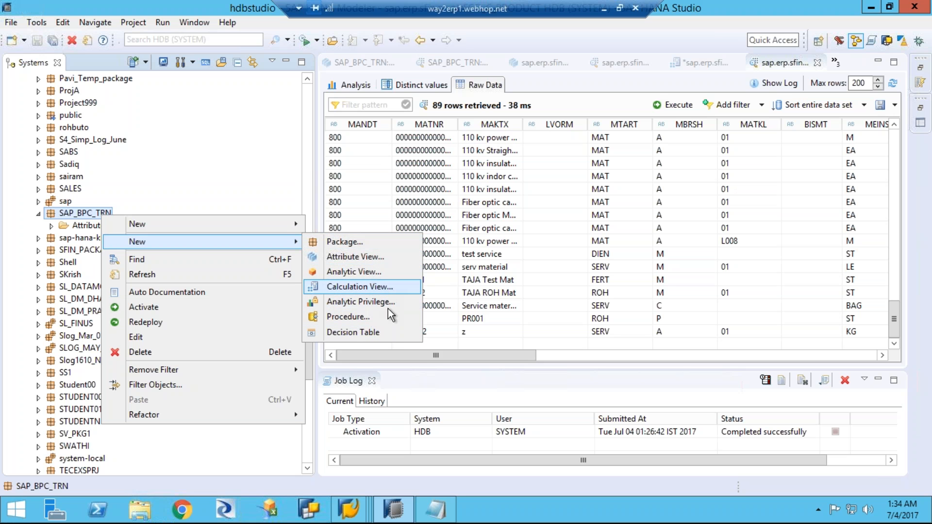
{"action": "left_click", "coordinate": [309, 168]}
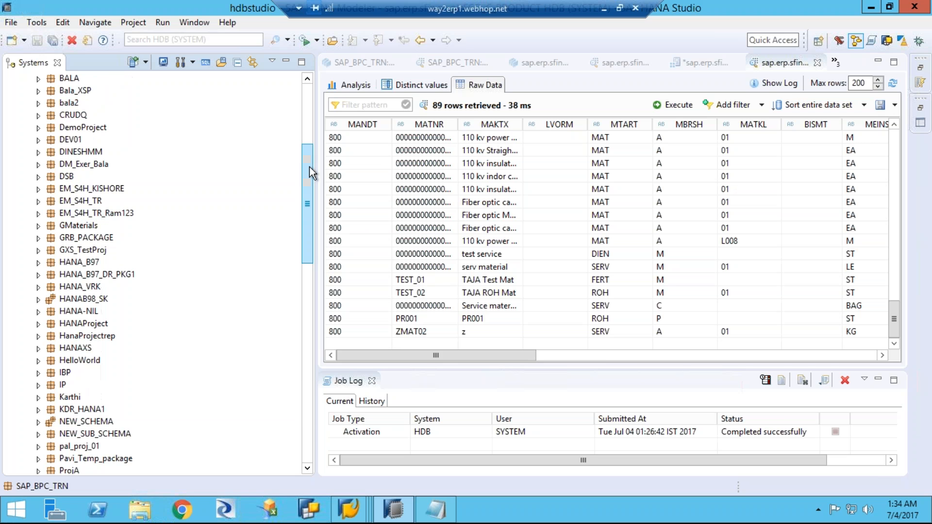
{"action": "scroll", "coordinate": [308, 158], "scroll_direction": "up", "scroll_amount": 1}
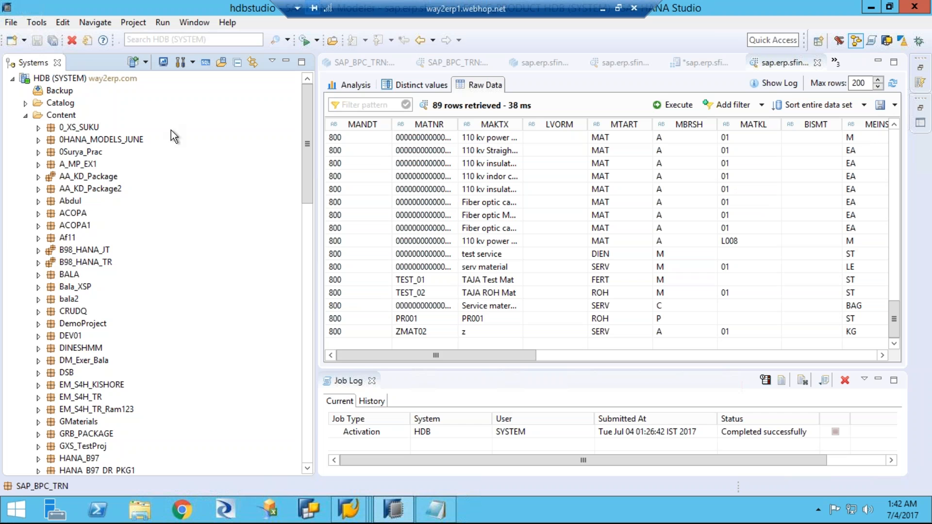
Step: Switch to the BW Modeling perspective and start a new InfoObject in the SAP_BPC_TRN InfoArea
{"action": "left_click", "coordinate": [887, 41]}
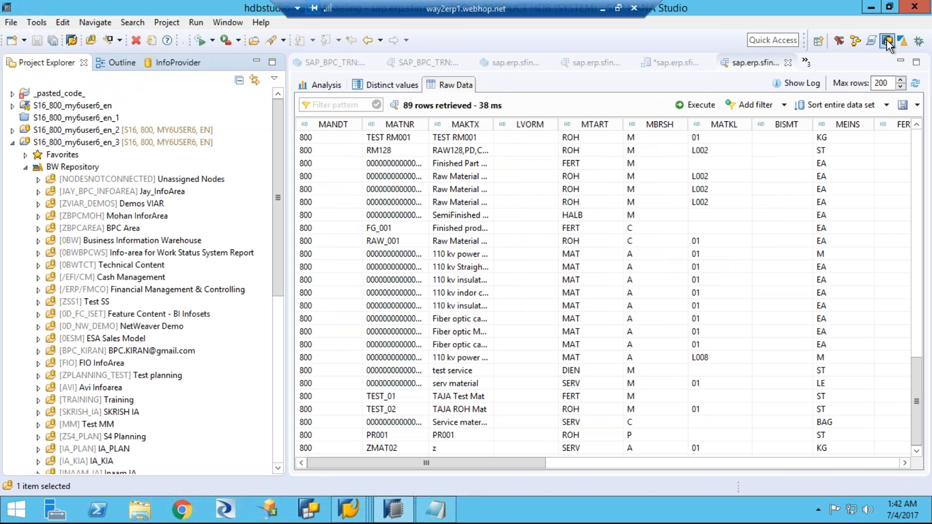
{"action": "left_click_drag", "start_coordinate": [278, 203], "coordinate": [279, 221]}
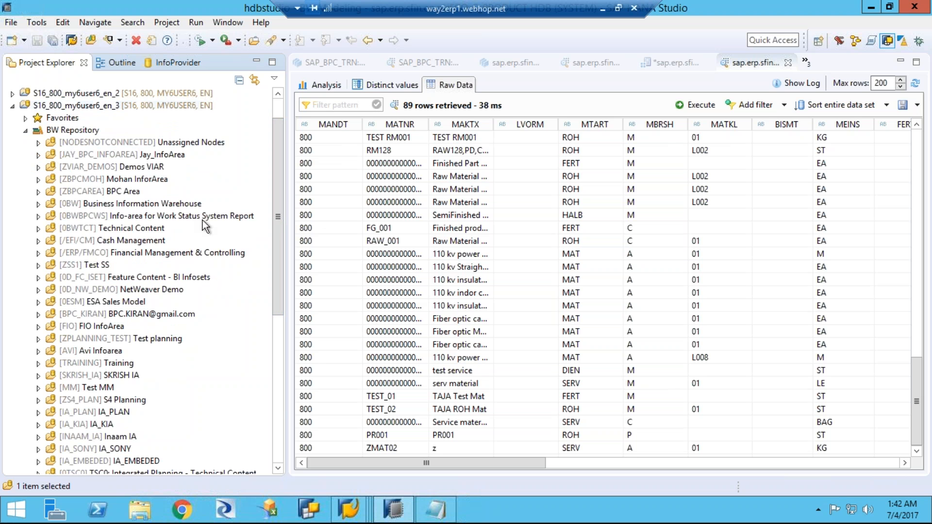
{"action": "scroll", "coordinate": [277, 257], "scroll_direction": "down", "scroll_amount": 7}
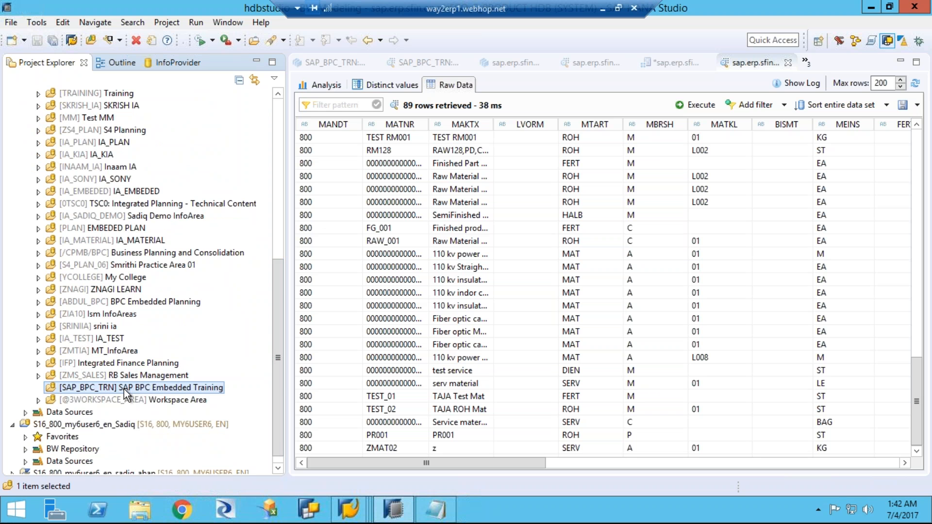
{"action": "right_click", "coordinate": [124, 389]}
{"action": "mouse_move", "coordinate": [208, 216]}
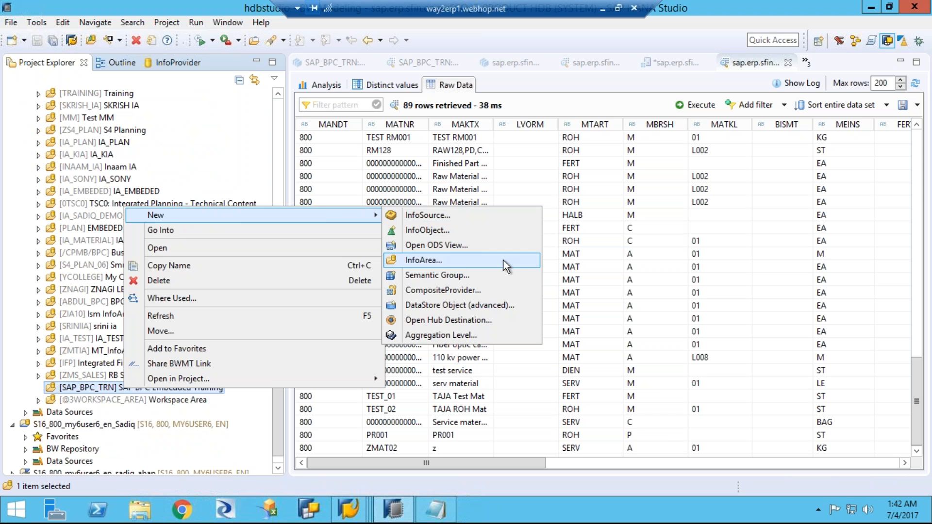
{"action": "left_click", "coordinate": [442, 231]}
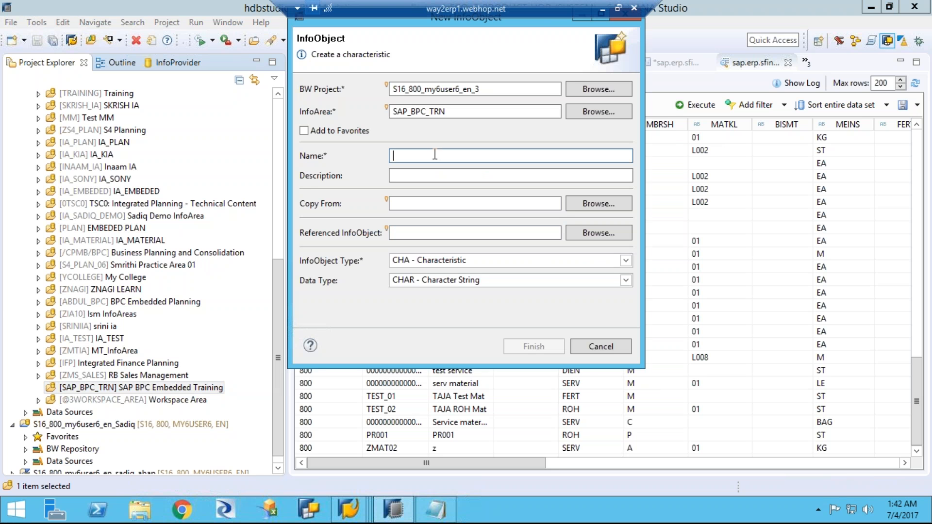
Step: Name the new InfoObject PLN_MAT and describe it as Planned Material
{"action": "type", "text": "P"}
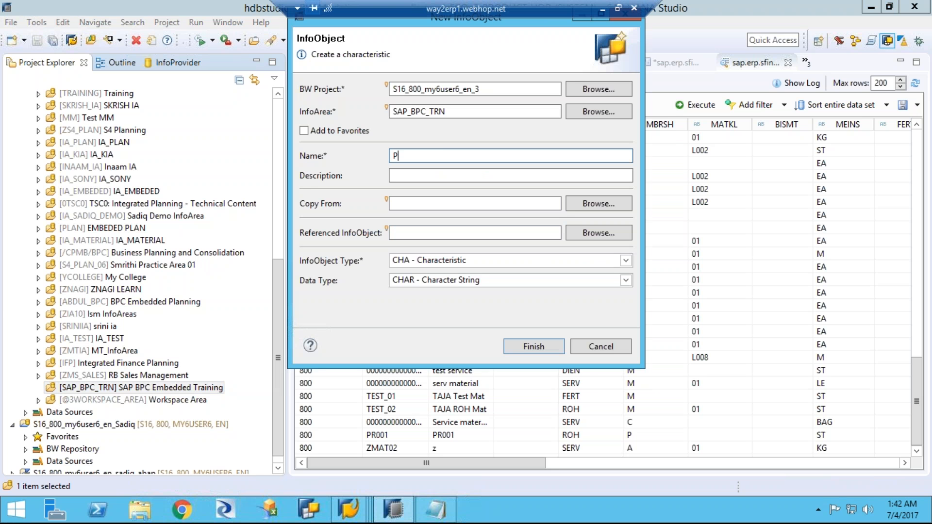
{"action": "type", "text": "LN_MAT"}
{"action": "left_click", "coordinate": [428, 175]}
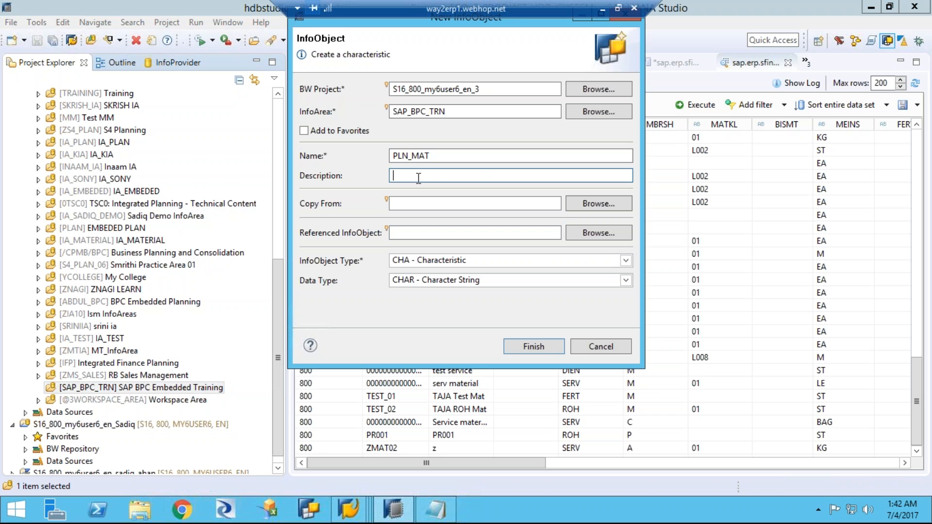
{"action": "type", "text": "Planned Material"}
Step: Search for the /ERP/MATERIAL characteristic and set it as the referenced InfoObject
{"action": "left_click", "coordinate": [415, 205]}
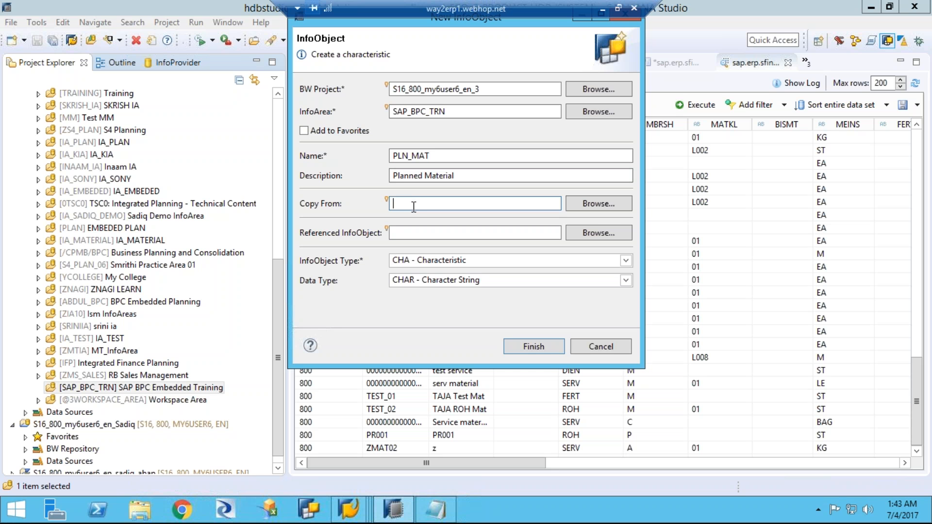
{"action": "left_click", "coordinate": [575, 233]}
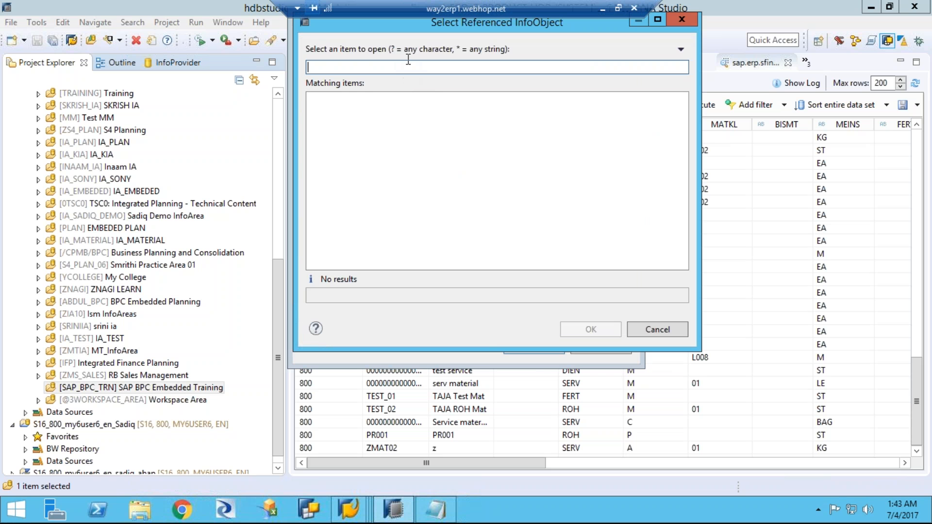
{"action": "type", "text": "/erp/mater"}
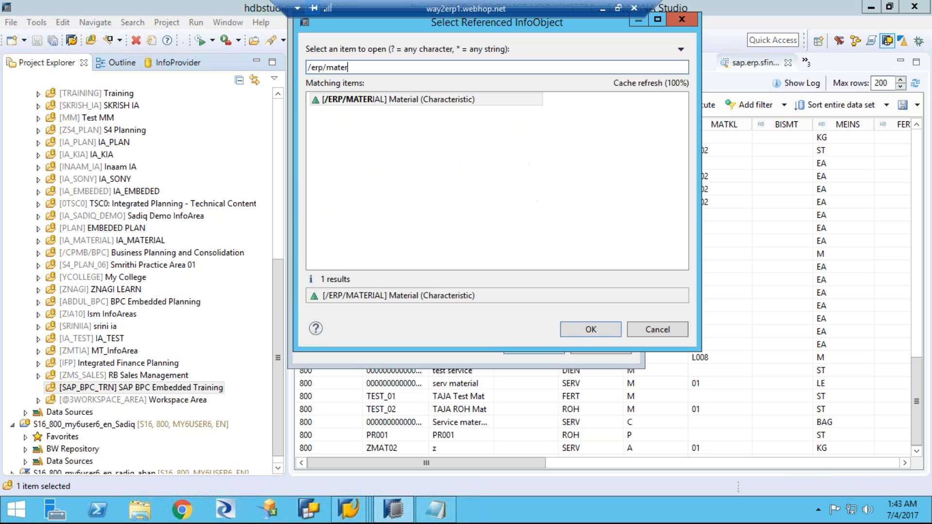
{"action": "double_click", "coordinate": [421, 102]}
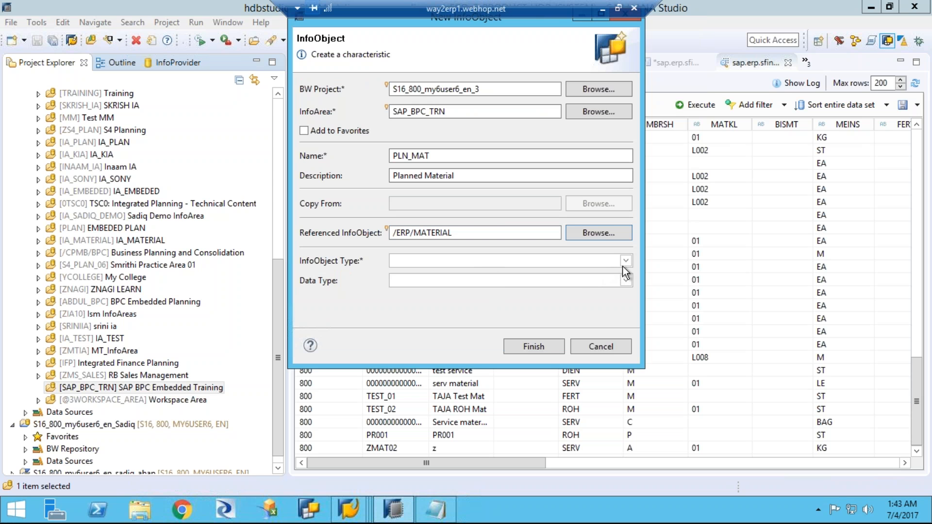
Step: Change the InfoObject's name to PLN_MAT1 and create the characteristic
{"action": "left_click", "coordinate": [529, 346]}
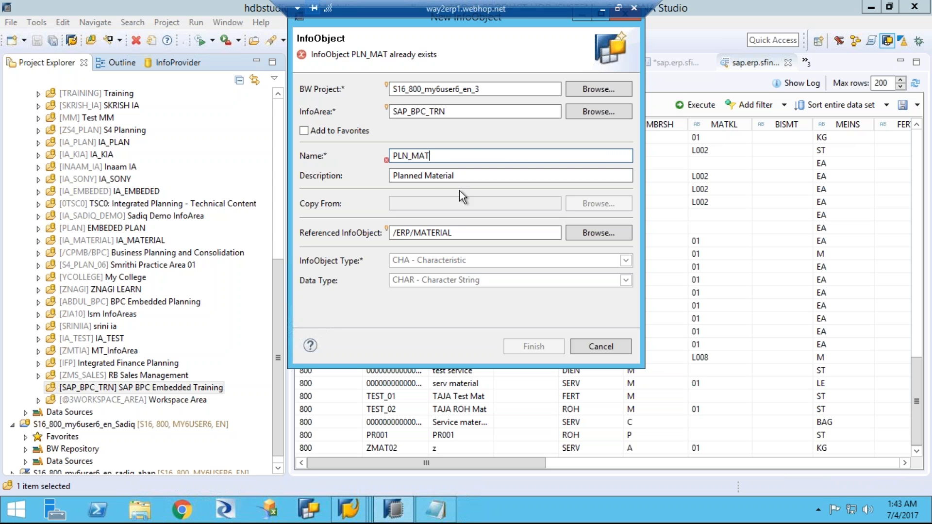
{"action": "type", "text": "1"}
{"action": "left_click", "coordinate": [528, 348]}
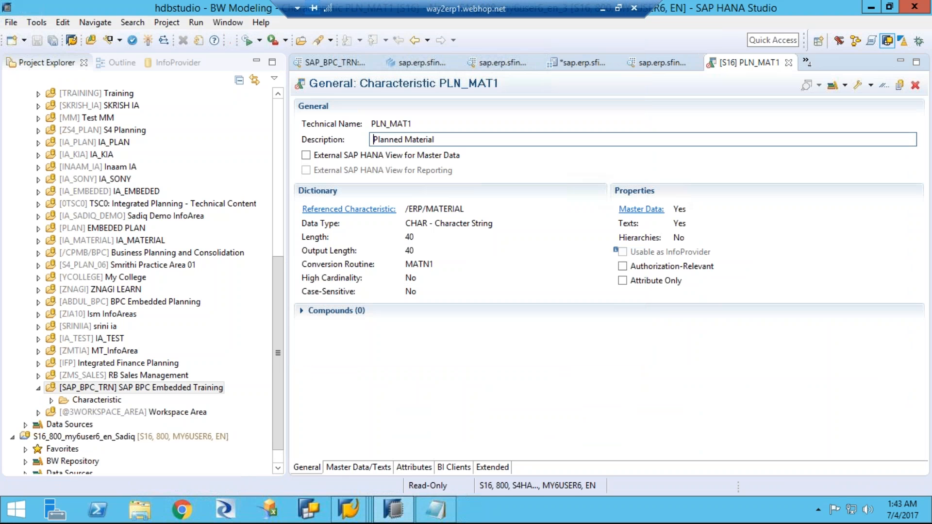
Step: Examine PLN_MAT1's general properties, its display and navigation attributes, its XXL attributes and the Division attribute's details
{"action": "left_click", "coordinate": [410, 467]}
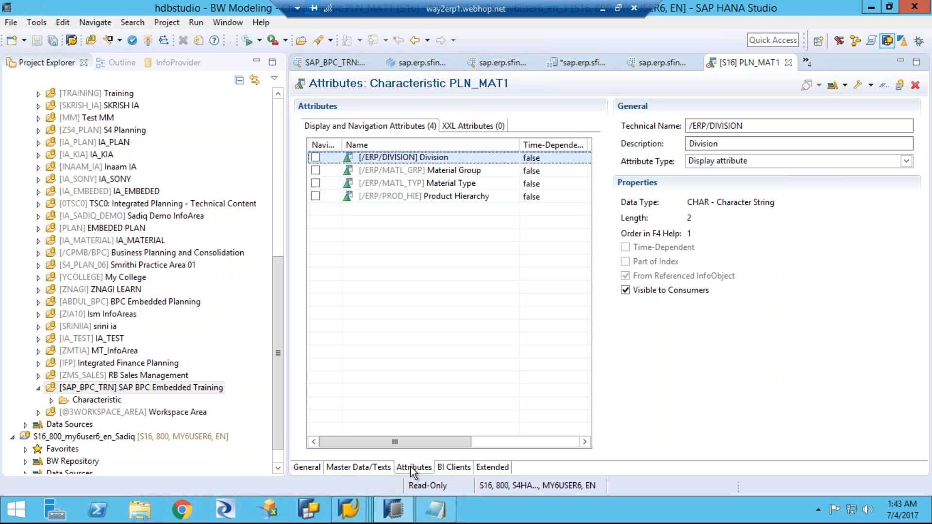
{"action": "left_click", "coordinate": [300, 468]}
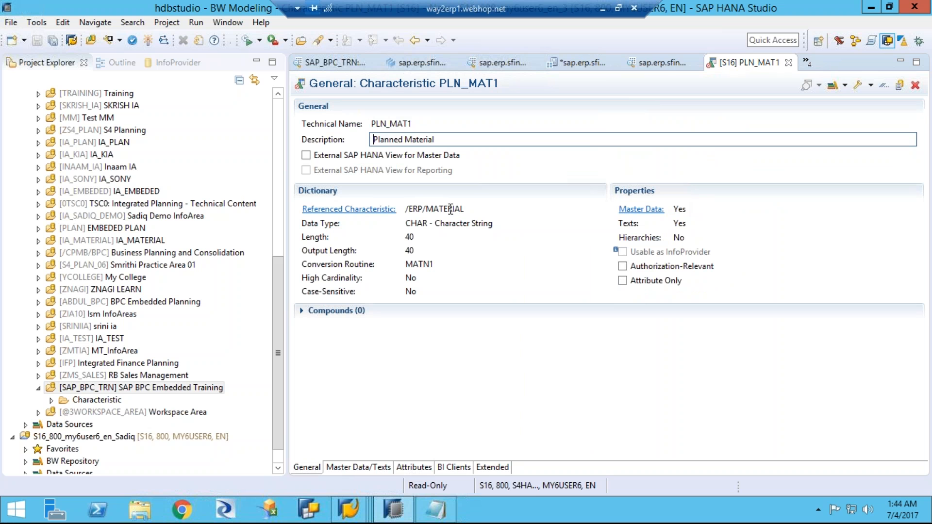
{"action": "left_click", "coordinate": [413, 468]}
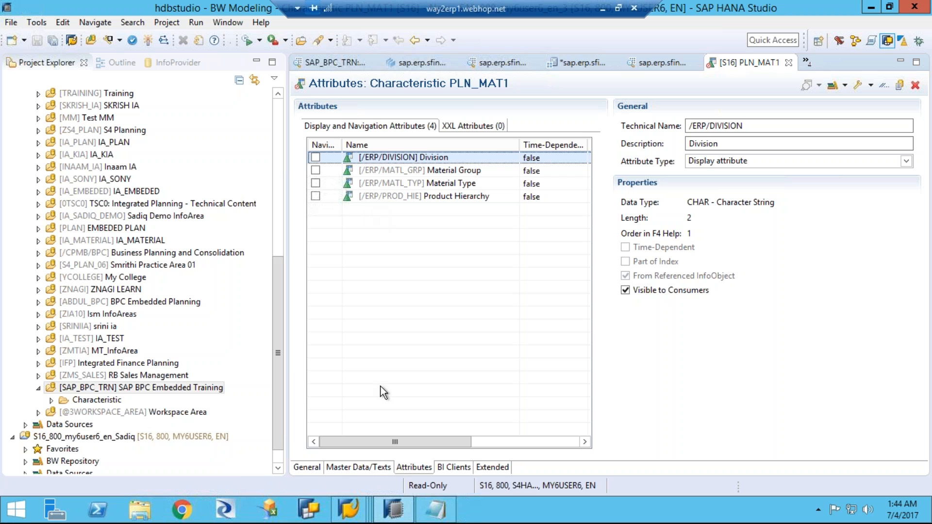
{"action": "left_click", "coordinate": [307, 467]}
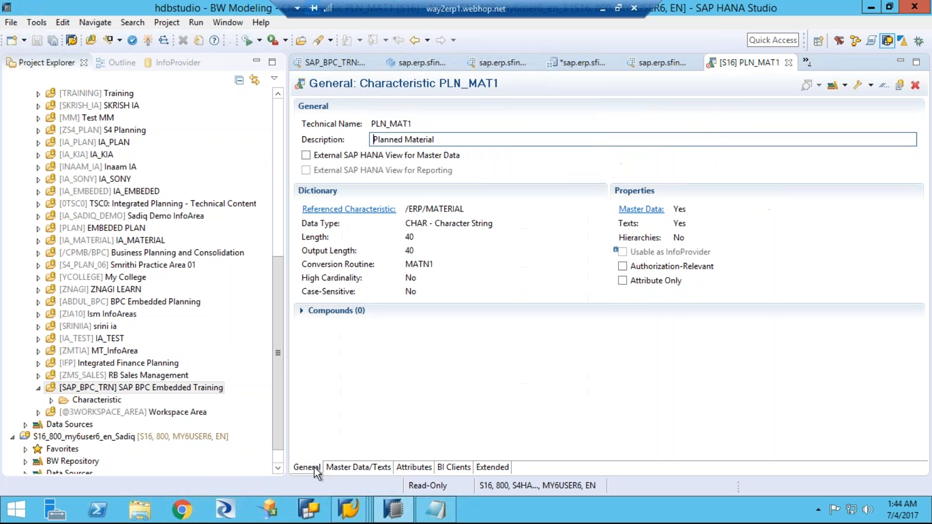
{"action": "left_click", "coordinate": [413, 467]}
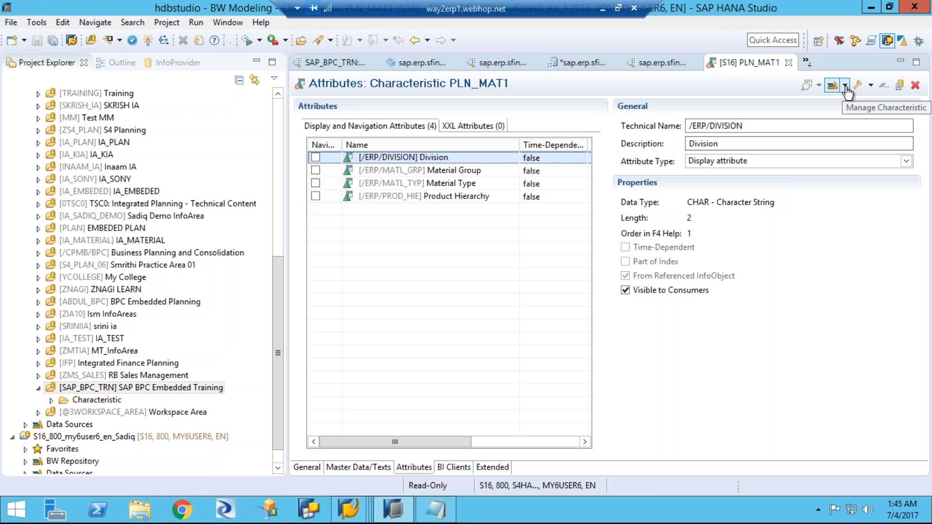
{"action": "left_click", "coordinate": [470, 127]}
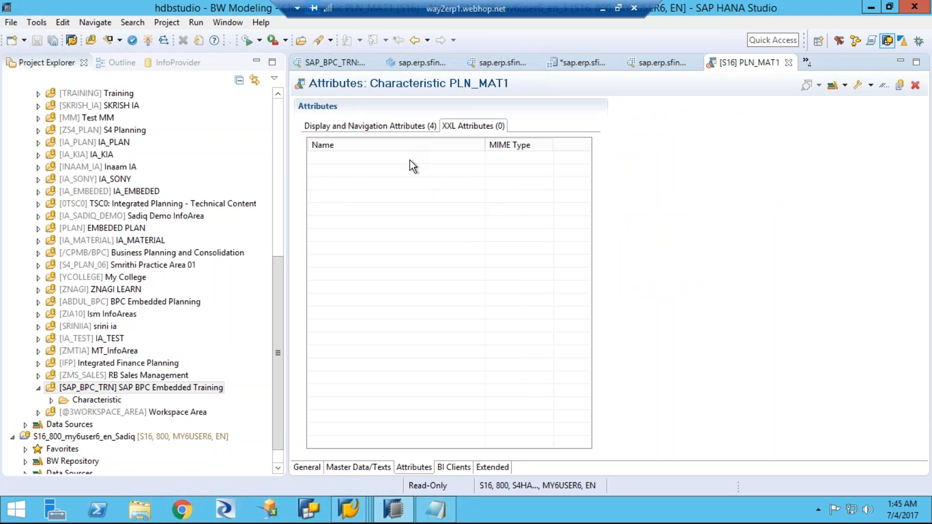
{"action": "left_click", "coordinate": [381, 128]}
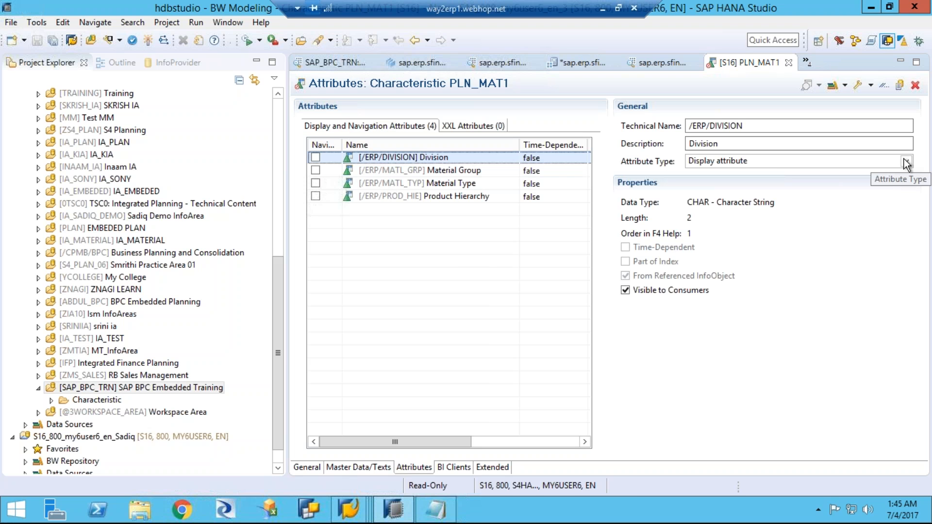
{"action": "left_click", "coordinate": [785, 127]}
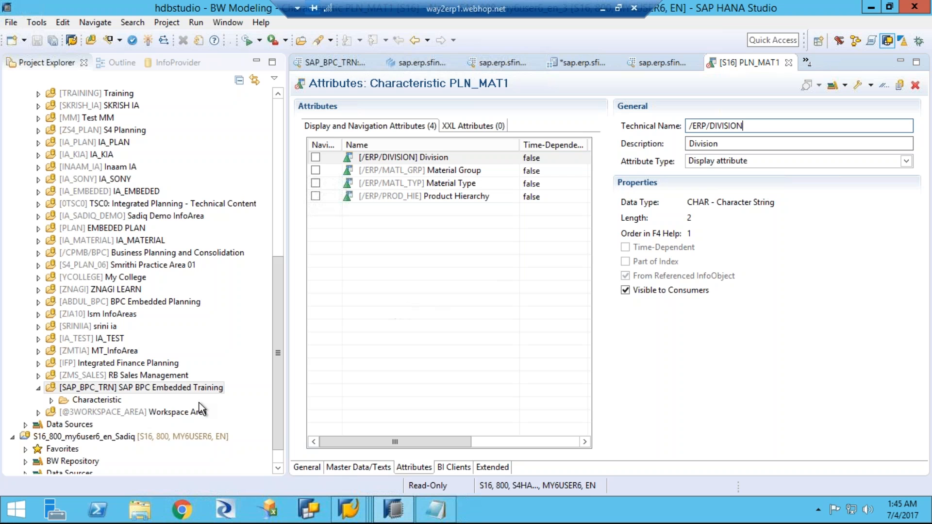
Step: Delete the PLN_MAT1 characteristic permanently from the SAP_BPC_TRN InfoArea
{"action": "left_click", "coordinate": [51, 400]}
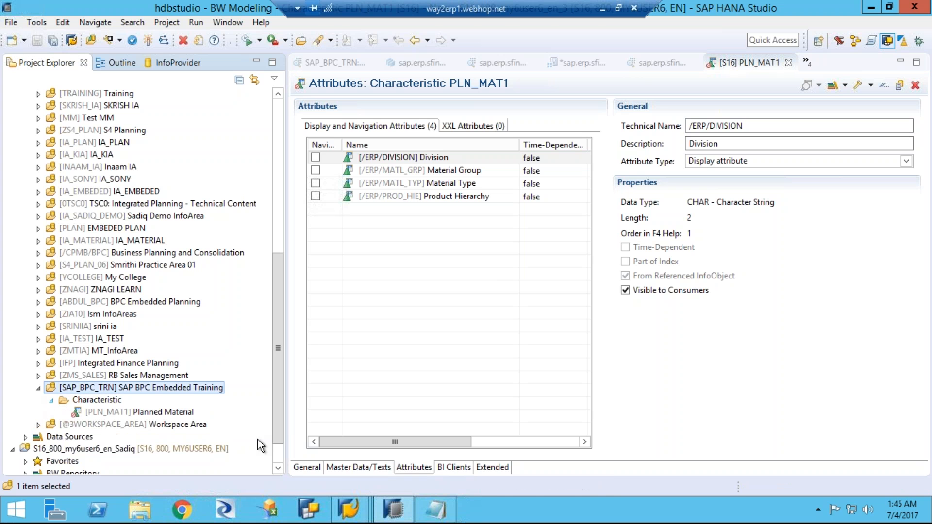
{"action": "left_click", "coordinate": [169, 411]}
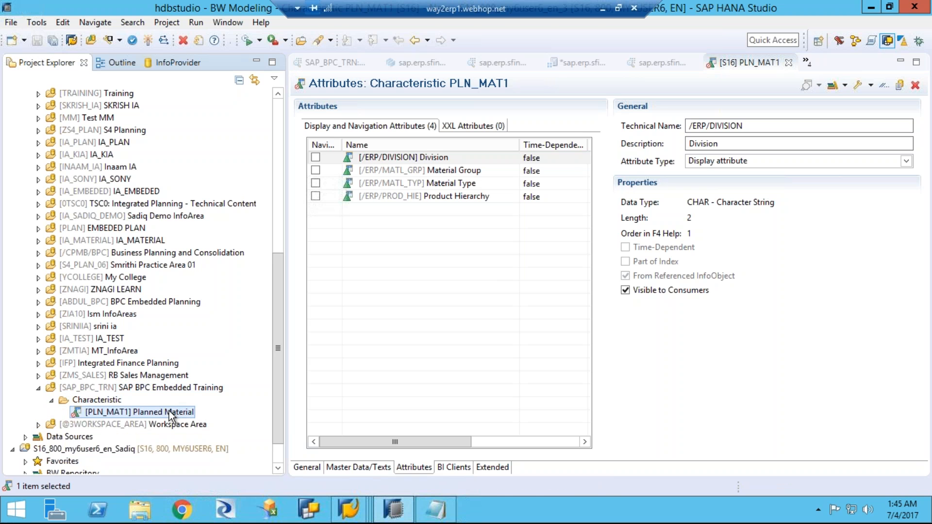
{"action": "right_click", "coordinate": [170, 410]}
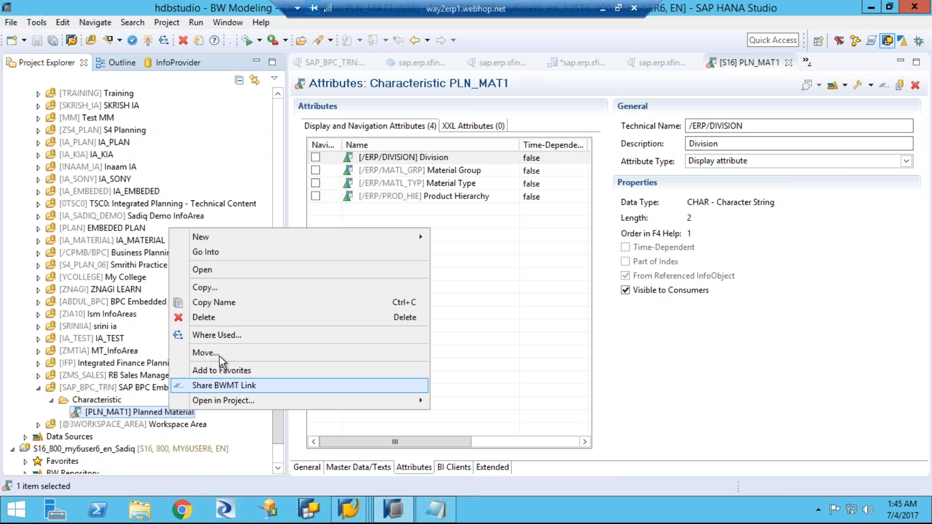
{"action": "left_click", "coordinate": [219, 317]}
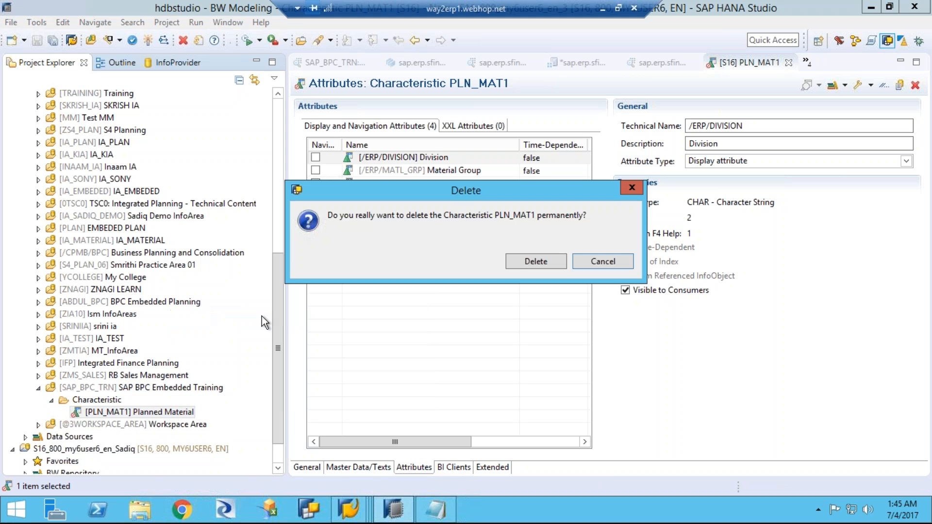
{"action": "left_click", "coordinate": [532, 261]}
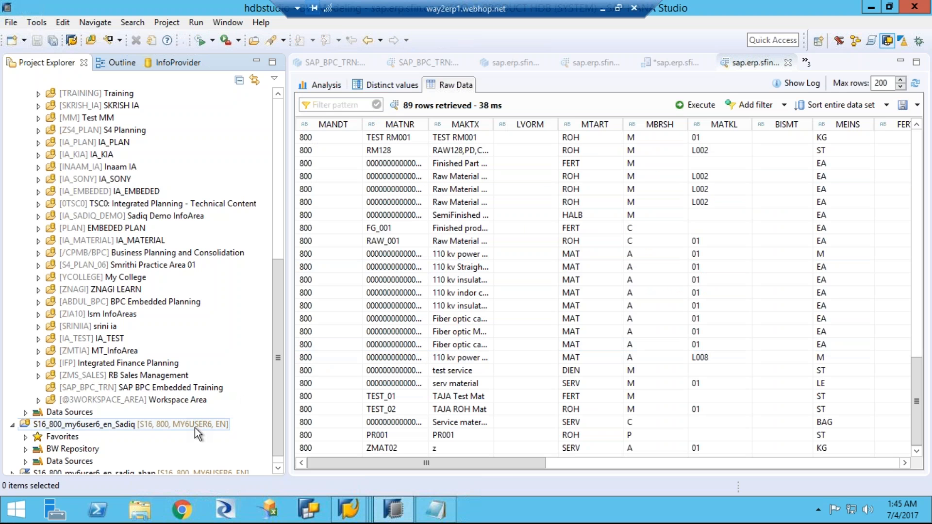
Step: Start a new InfoObject in the SAP_BPC_TRN InfoArea and name it PLN_MAT1
{"action": "left_click", "coordinate": [127, 388]}
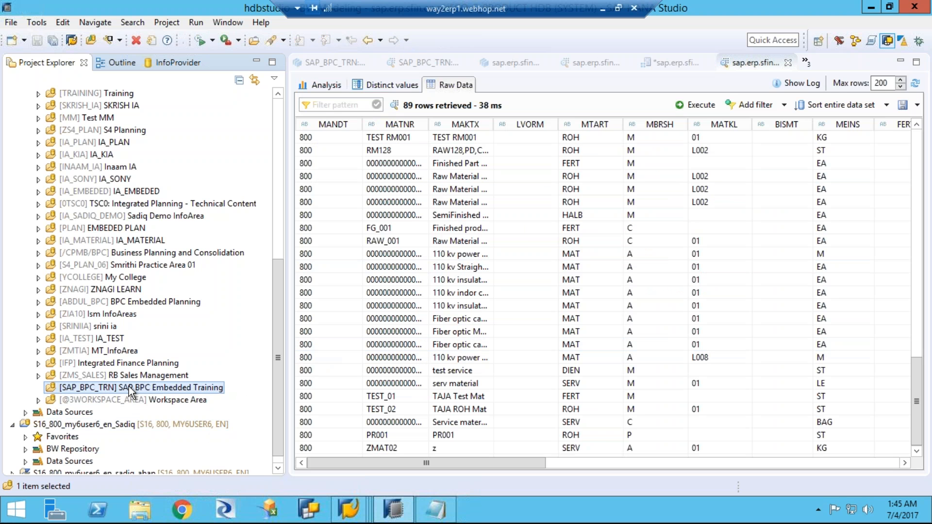
{"action": "right_click", "coordinate": [129, 387]}
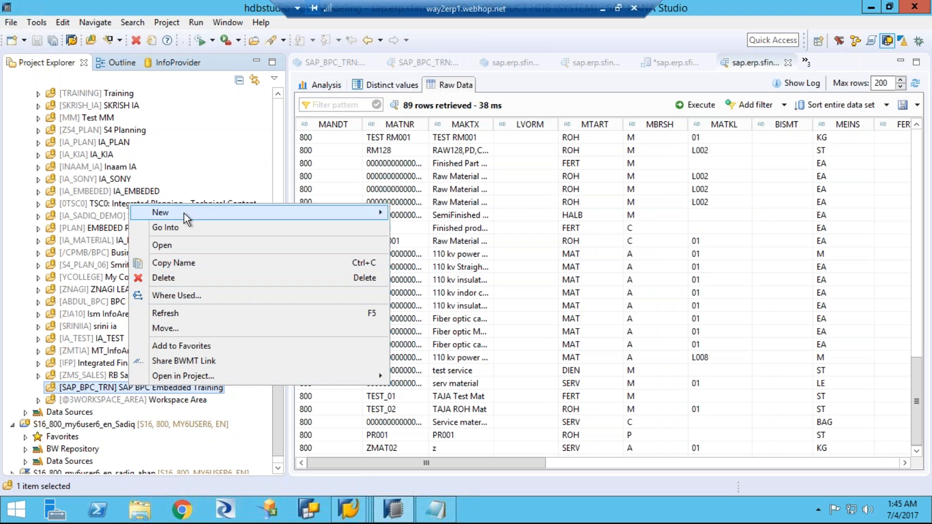
{"action": "mouse_move", "coordinate": [185, 214]}
{"action": "left_click", "coordinate": [430, 228]}
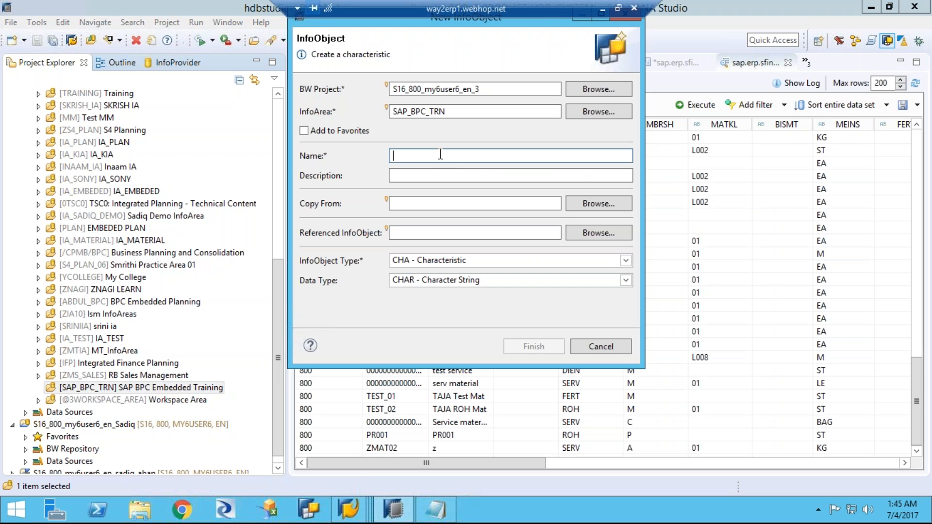
{"action": "type", "text": "PLN_MAT1"}
Step: Describe the new InfoObject as Planned Material
{"action": "key", "text": "Tab"}
{"action": "type", "text": "Plnn"}
{"action": "key", "text": "BackSpace"}
{"action": "key", "text": "BackSpace"}
{"action": "key", "text": "BackSpace"}
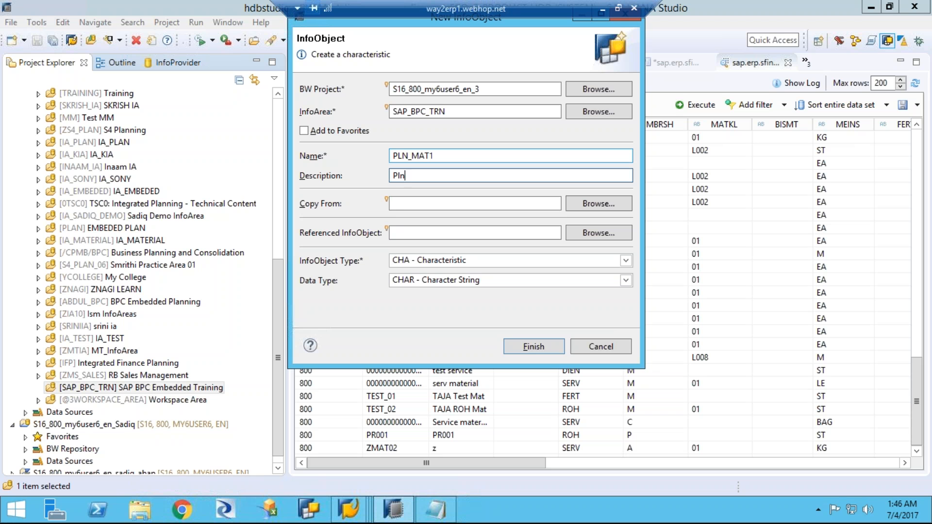
{"action": "type", "text": "lanned Material"}
Step: Set /ERP/MATERIAL as the object to copy from and create the characteristic
{"action": "left_click", "coordinate": [440, 203]}
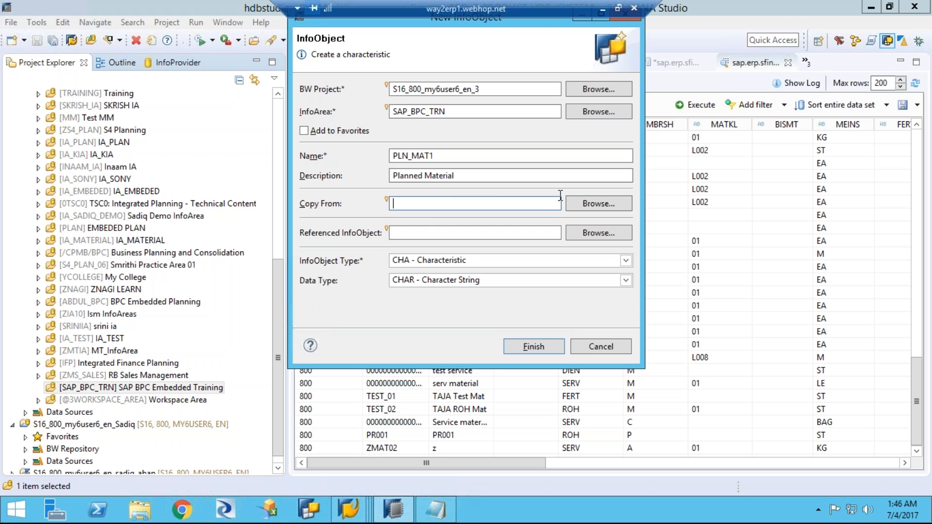
{"action": "left_click", "coordinate": [580, 203]}
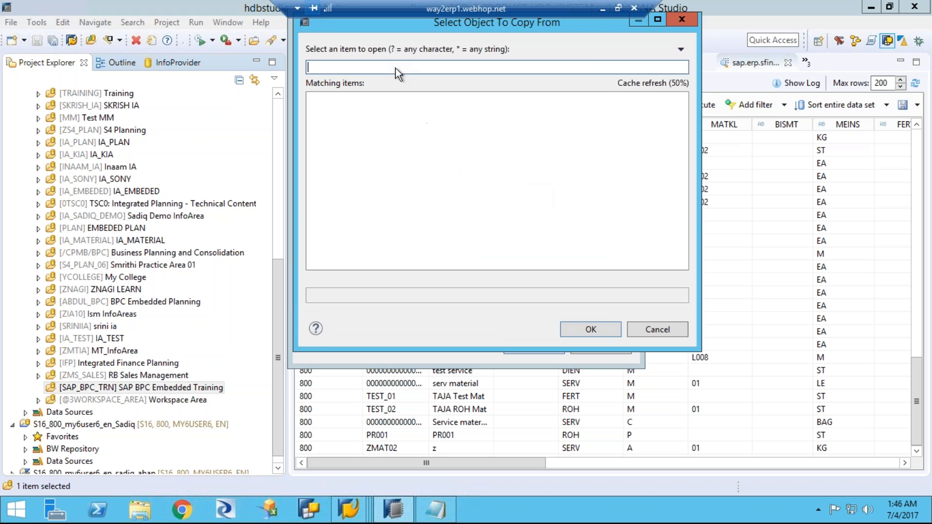
{"action": "type", "text": "\\"}
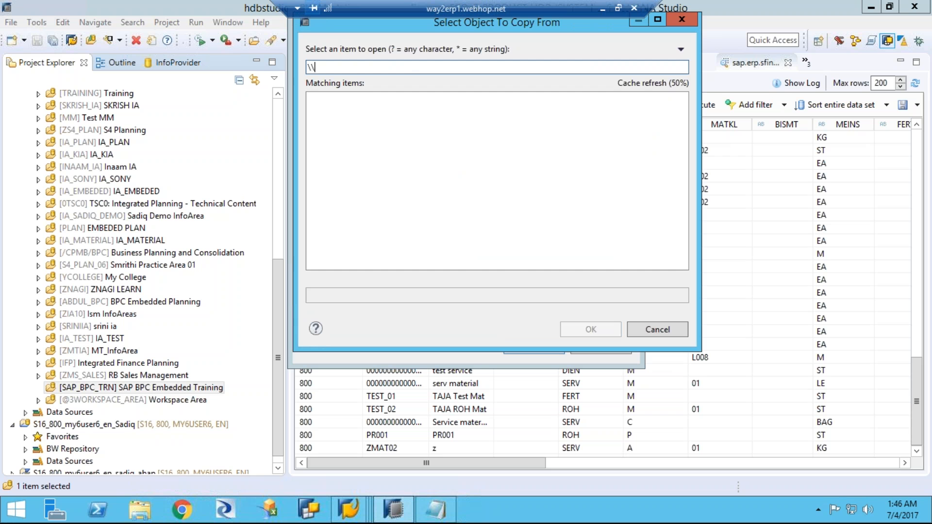
{"action": "key", "text": "BackSpace"}
{"action": "type", "text": "/er"}
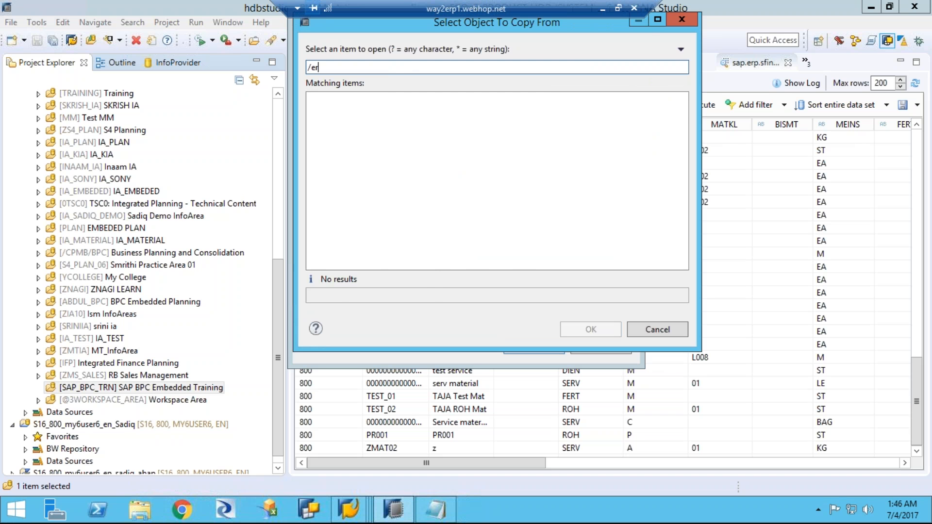
{"action": "type", "text": "p/"}
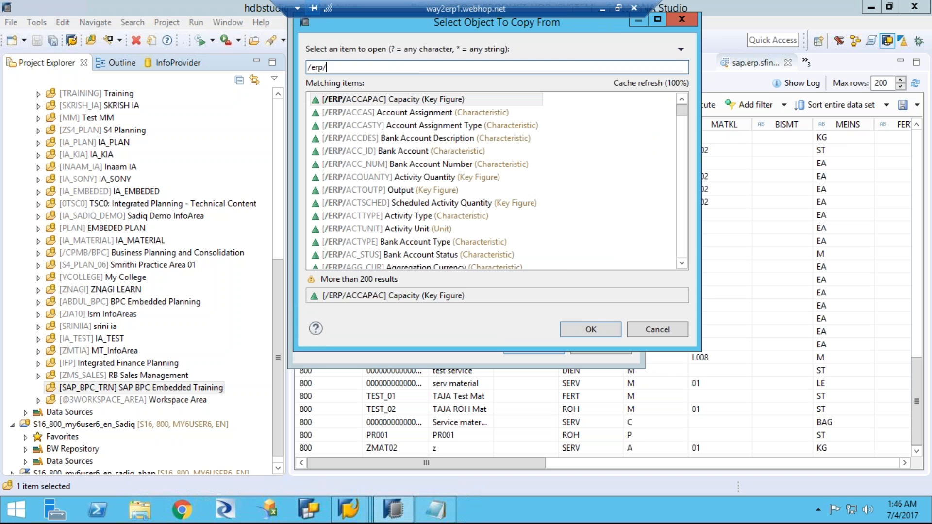
{"action": "type", "text": "mat"}
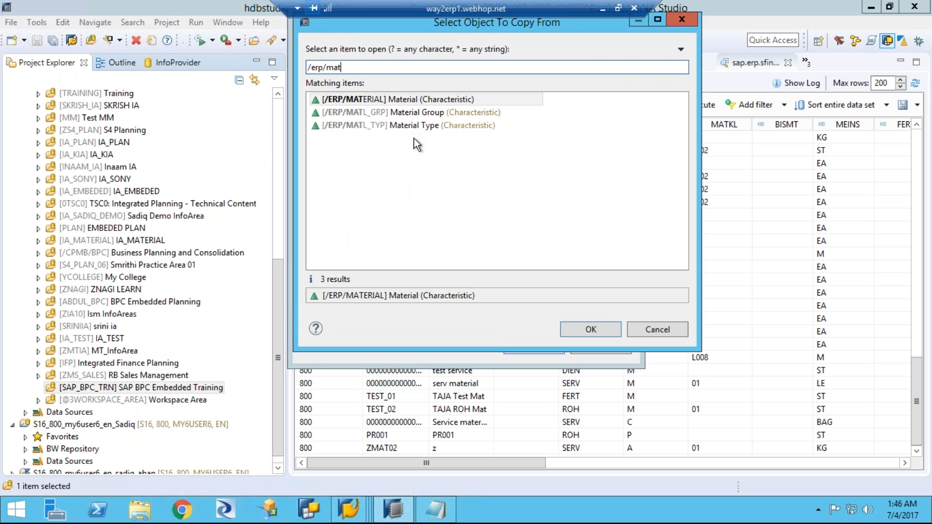
{"action": "double_click", "coordinate": [400, 98]}
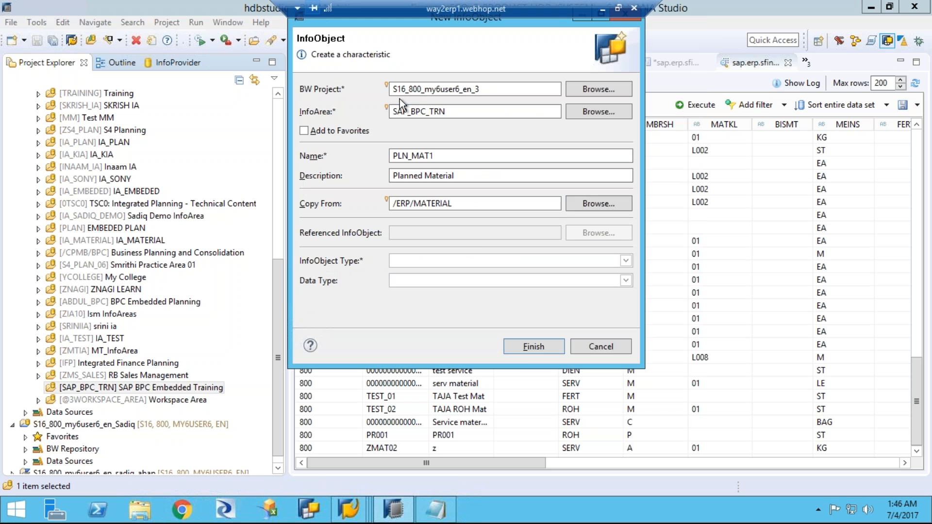
{"action": "left_click", "coordinate": [520, 346]}
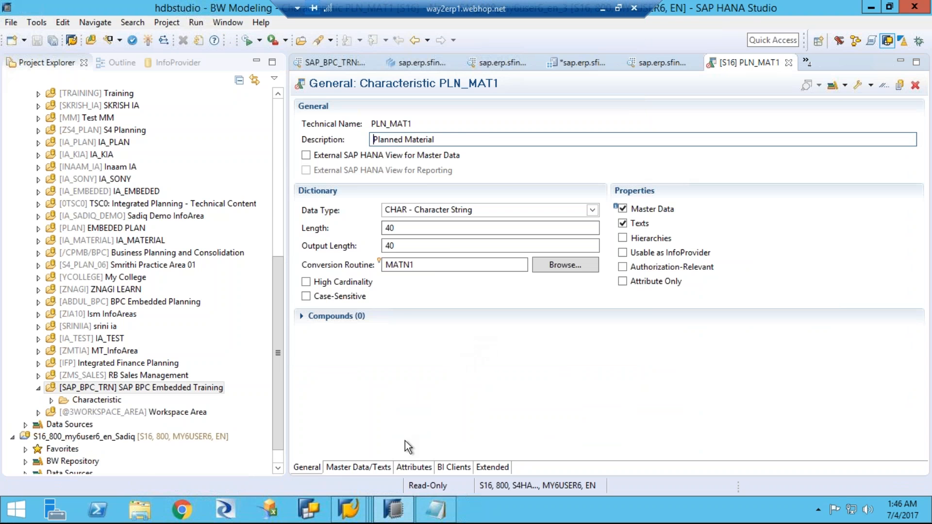
{"action": "left_click", "coordinate": [421, 468]}
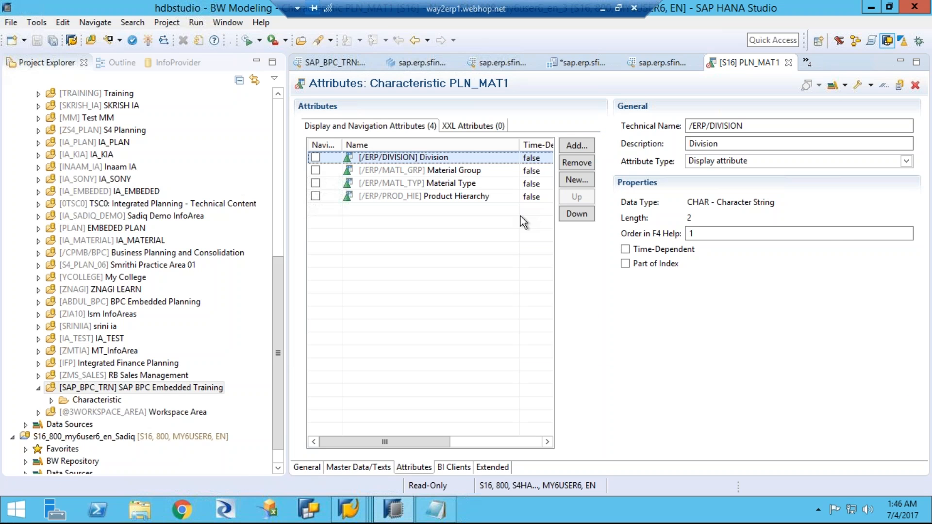
{"action": "left_click", "coordinate": [575, 146]}
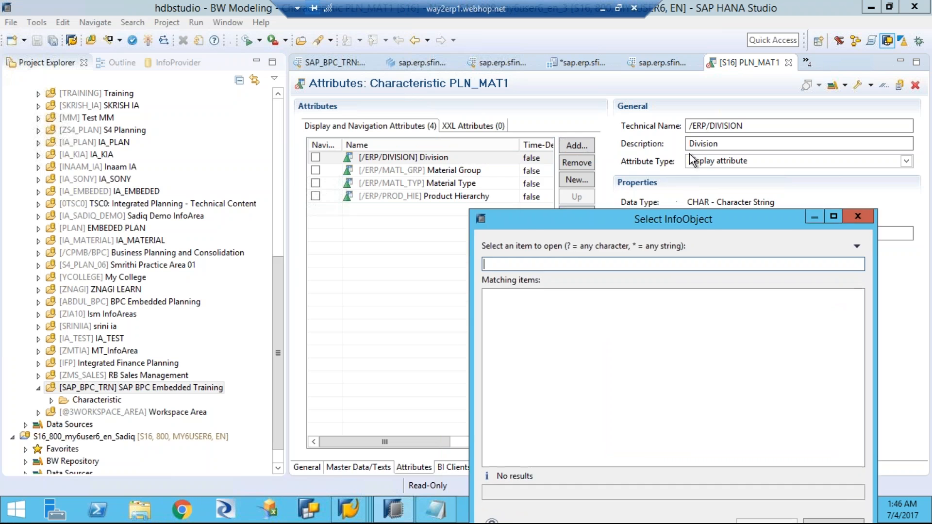
{"action": "left_click_drag", "start_coordinate": [711, 109], "coordinate": [724, 89]}
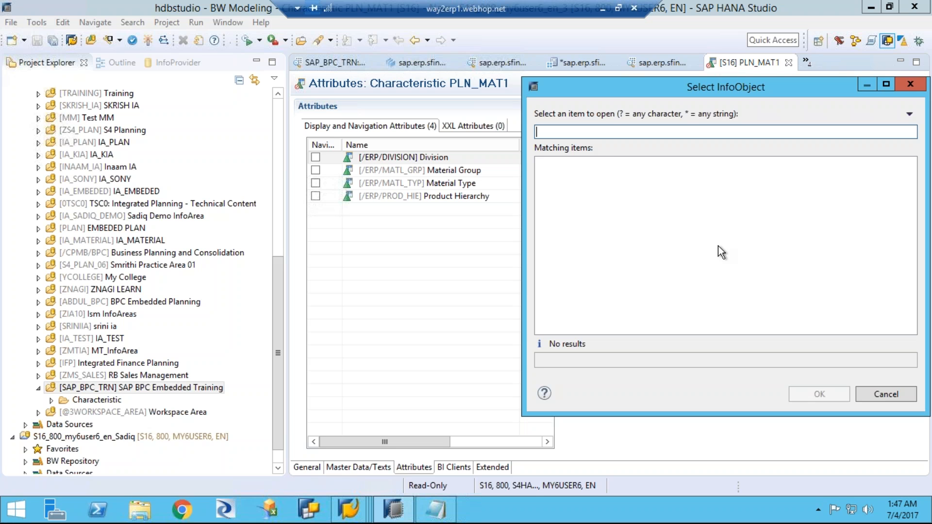
{"action": "left_click", "coordinate": [875, 398]}
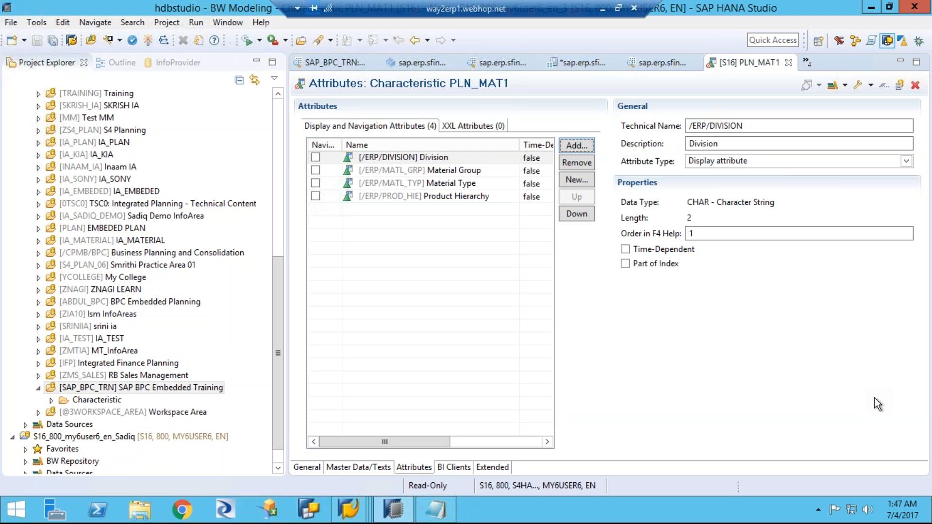
Step: Add the 0UNIT Unit of Measure InfoObject to PLN_MAT1's display and navigation attributes
{"action": "left_click", "coordinate": [341, 467]}
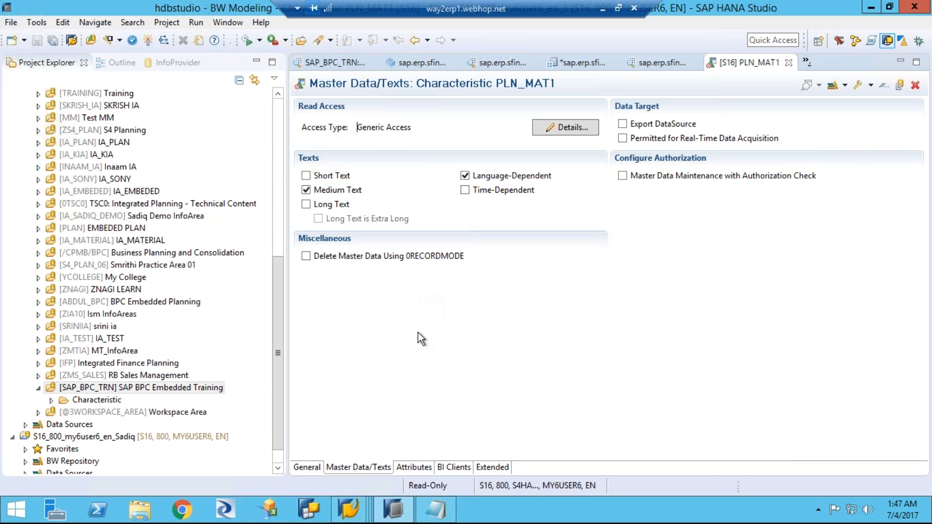
{"action": "left_click", "coordinate": [308, 468]}
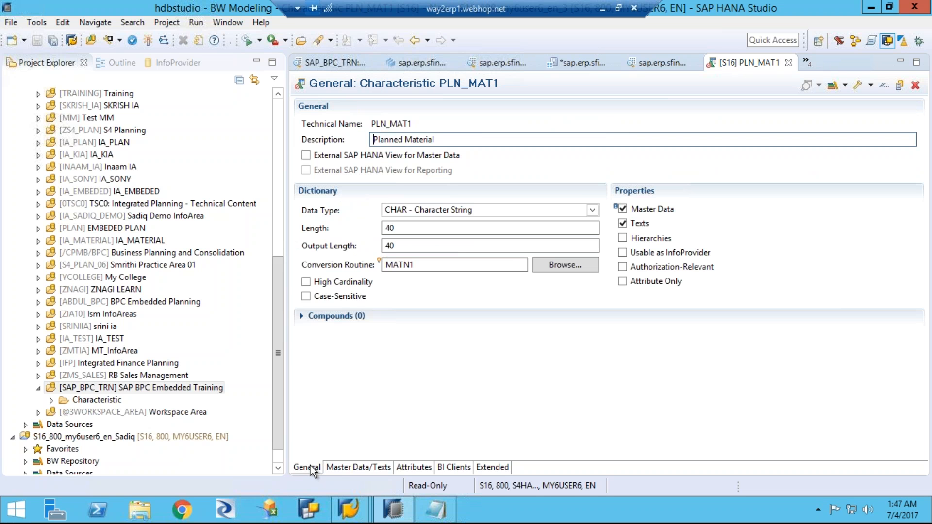
{"action": "left_click", "coordinate": [409, 466]}
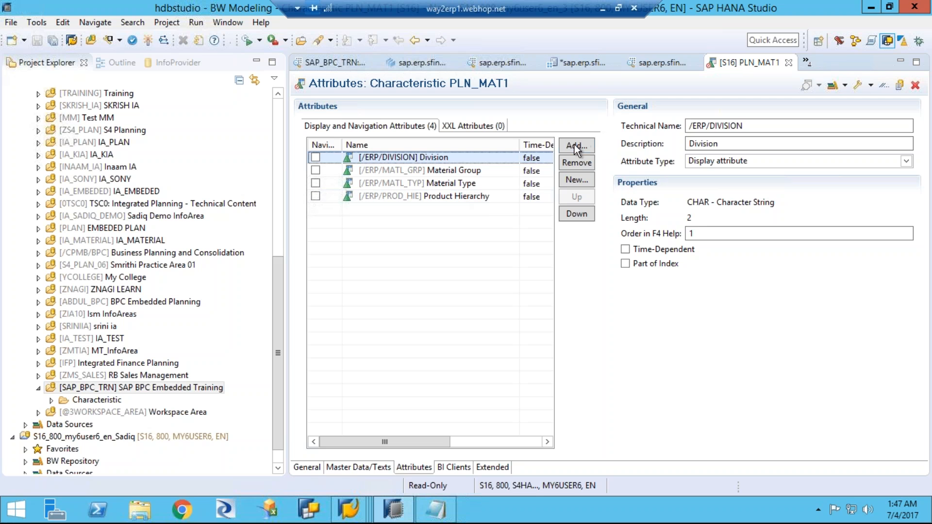
{"action": "left_click", "coordinate": [572, 146]}
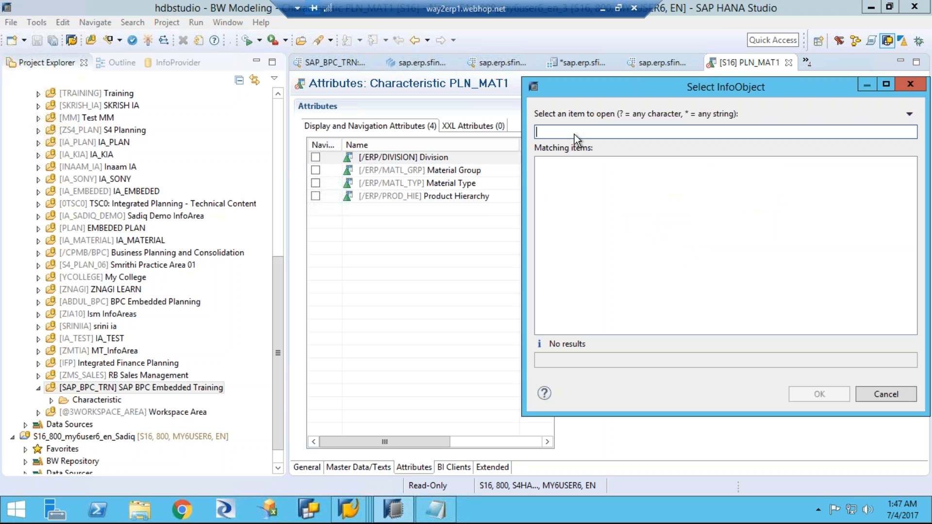
{"action": "type", "text": "0unit"}
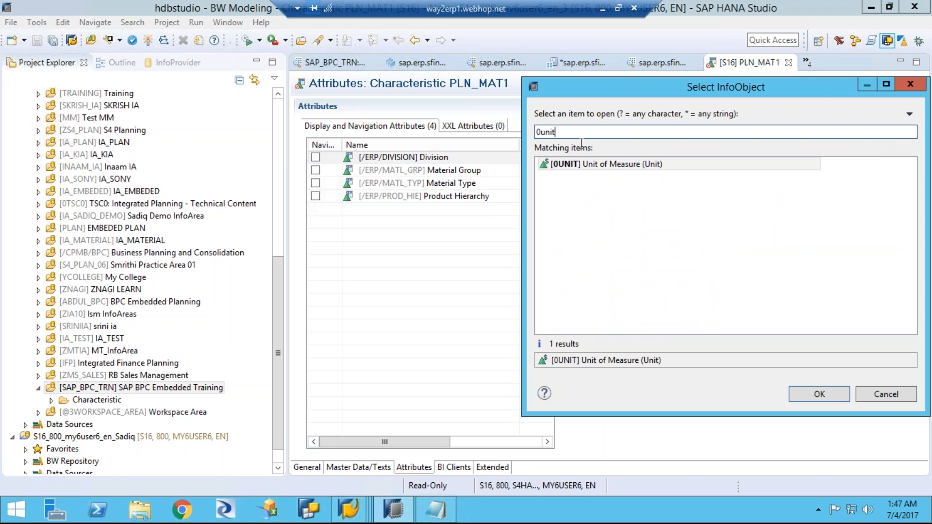
{"action": "double_click", "coordinate": [590, 167]}
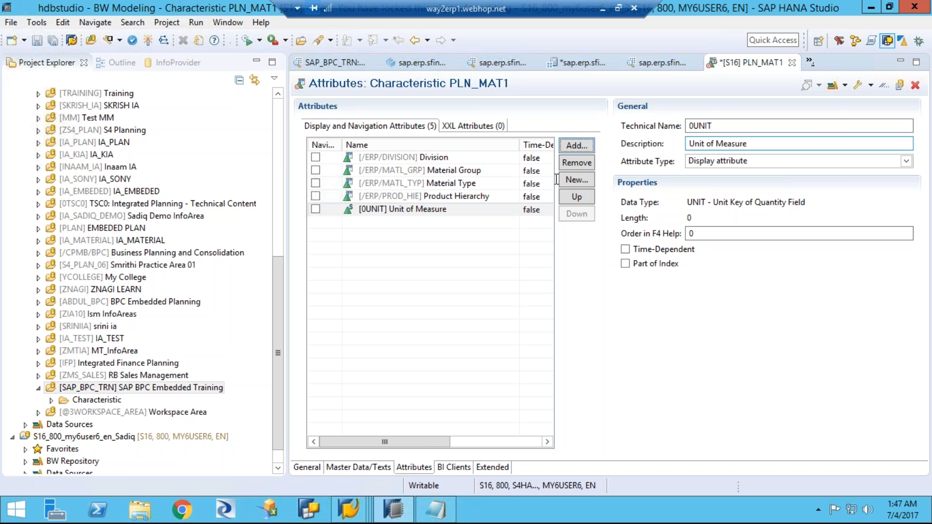
Step: Review PLN_MAT1's text and general settings, then check and activate the characteristic
{"action": "left_click", "coordinate": [342, 467]}
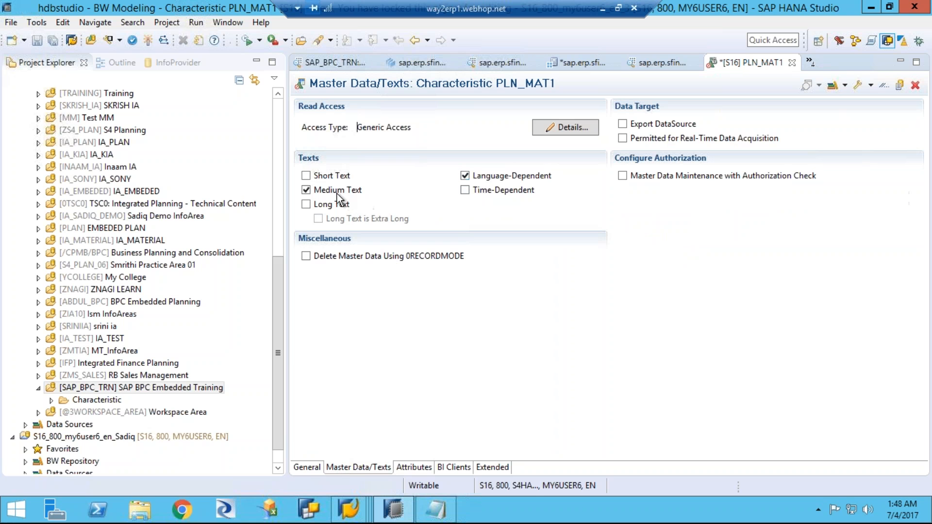
{"action": "left_click", "coordinate": [309, 467]}
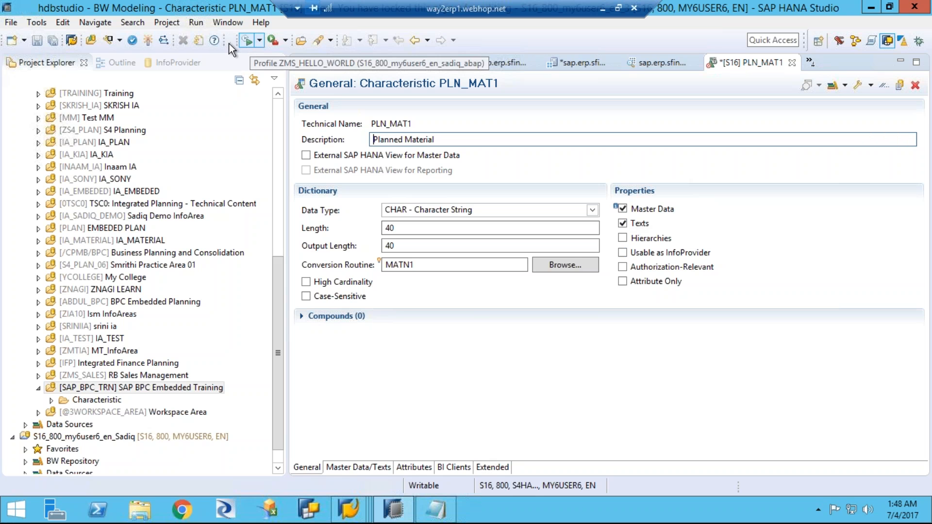
{"action": "left_click", "coordinate": [132, 40]}
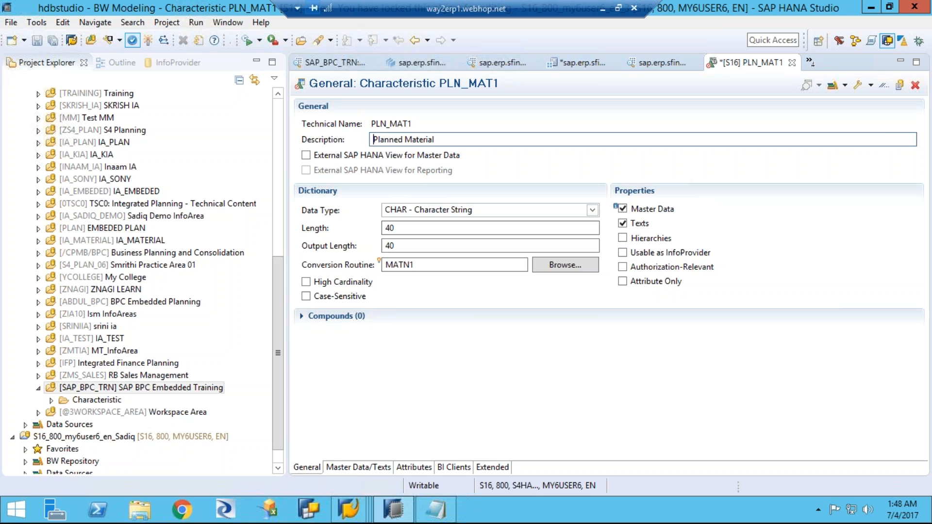
{"action": "left_click", "coordinate": [148, 40]}
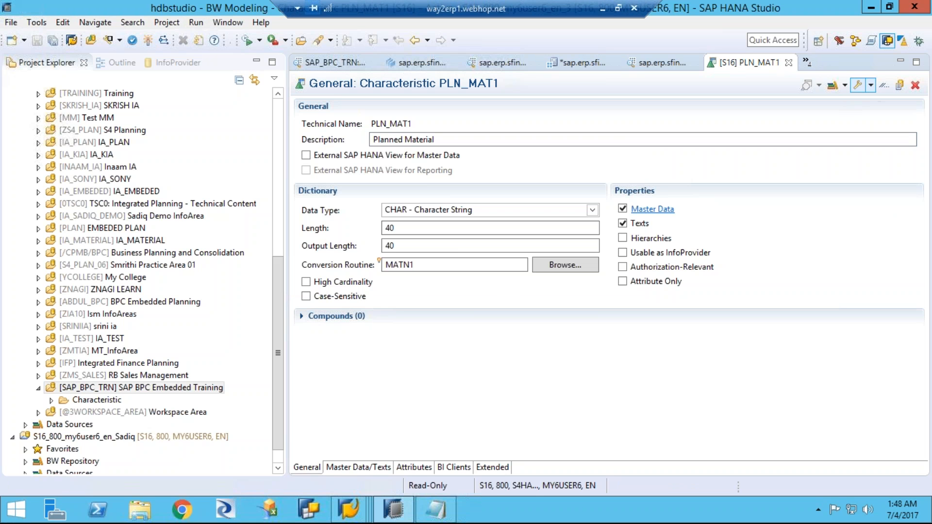
Step: Open the master data maintenance of PLN_MAT1 in full size and enter Mat1 as a new planned material
{"action": "left_click", "coordinate": [871, 85]}
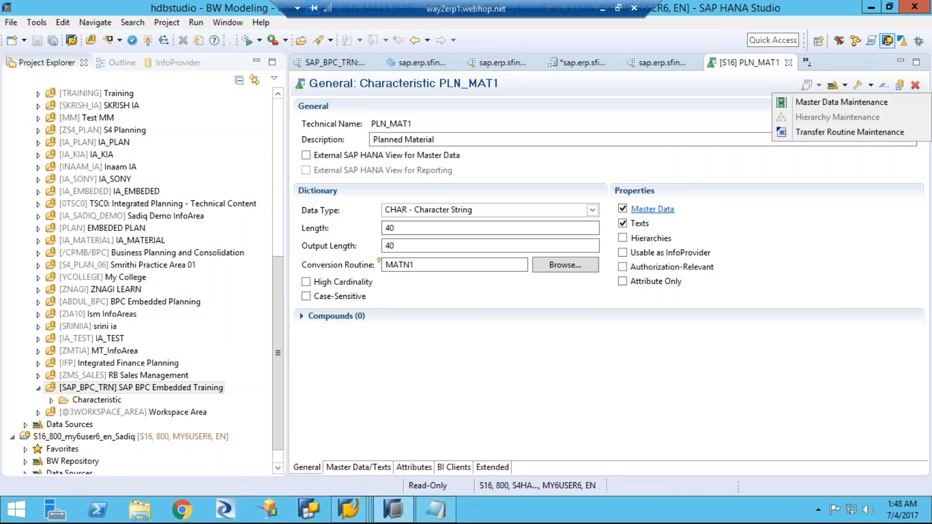
{"action": "left_click", "coordinate": [869, 103]}
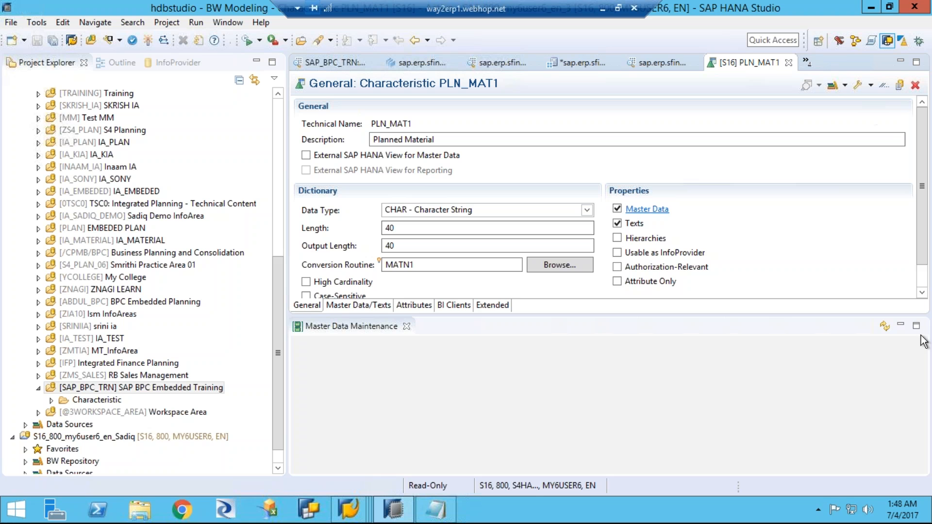
{"action": "left_click", "coordinate": [916, 328]}
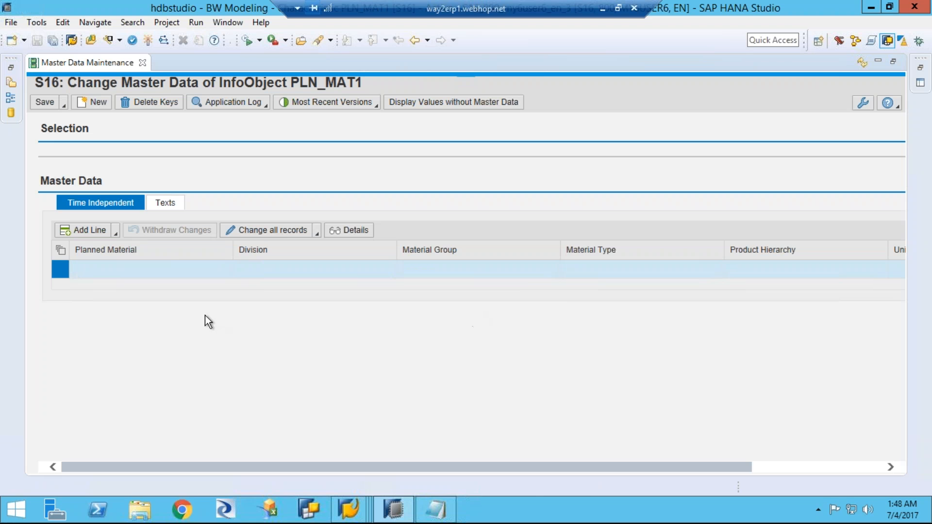
{"action": "left_click", "coordinate": [152, 271]}
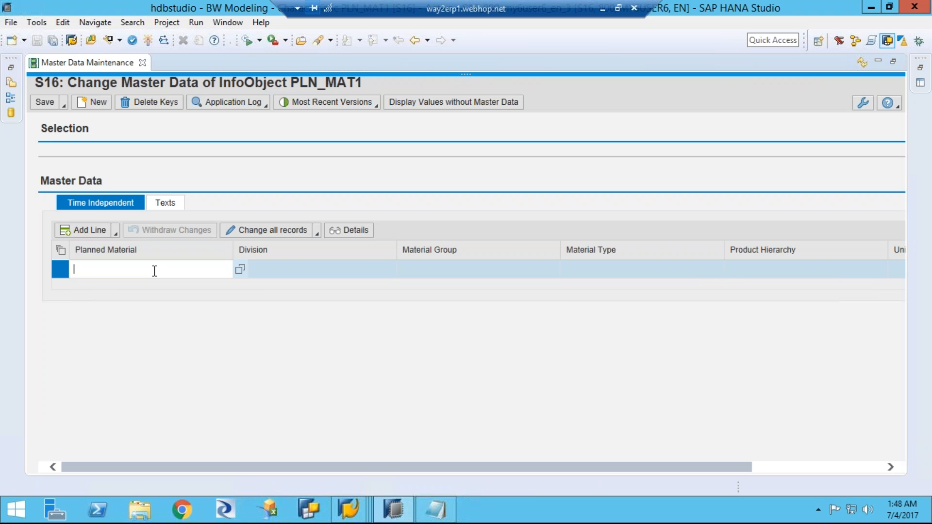
{"action": "type", "text": "Mat1"}
Step: Set the division of the new material to D1 and check it against the available divisions
{"action": "left_click", "coordinate": [271, 271]}
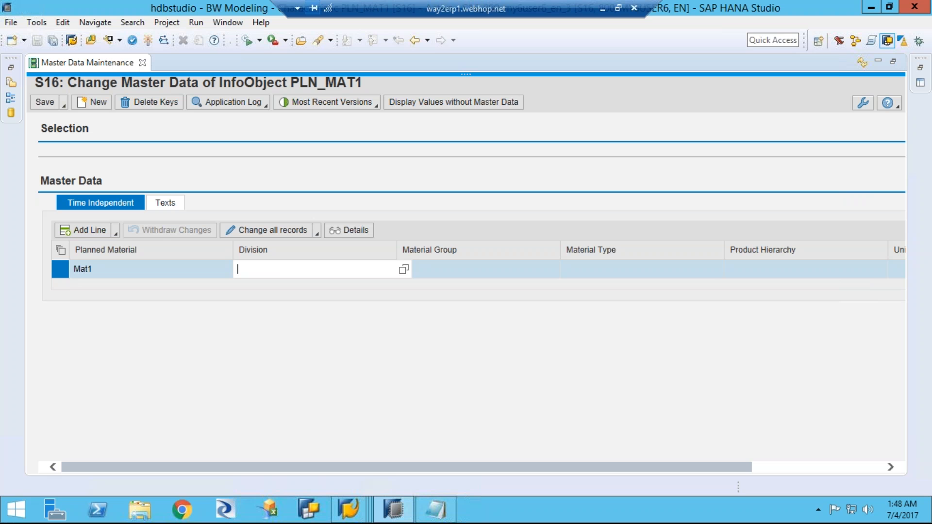
{"action": "type", "text": "di"}
{"action": "key", "text": "BackSpace"}
{"action": "key", "text": "BackSpace"}
{"action": "type", "text": "1"}
{"action": "key", "text": "BackSpace"}
{"action": "type", "text": "d"}
{"action": "left_click", "coordinate": [403, 269]}
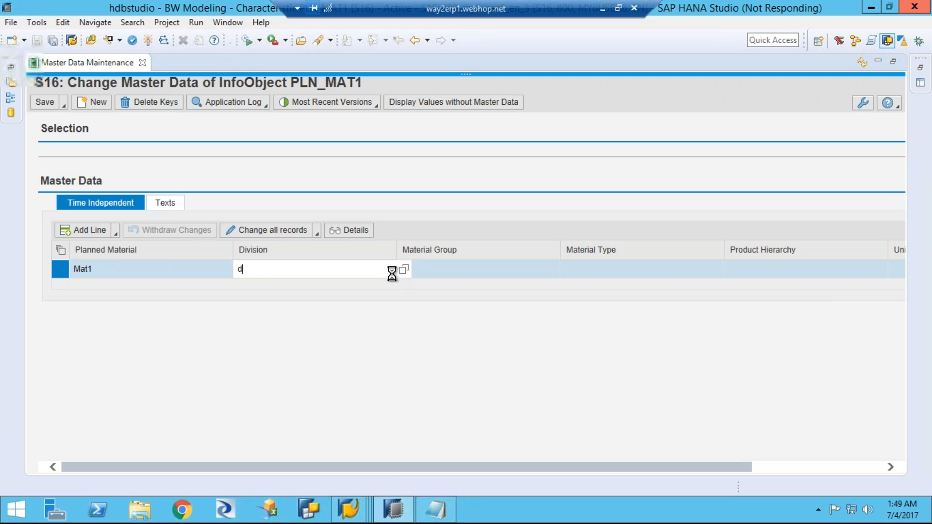
{"action": "type", "text": "1"}
{"action": "key", "text": "Tab"}
{"action": "key", "text": "shift+Tab"}
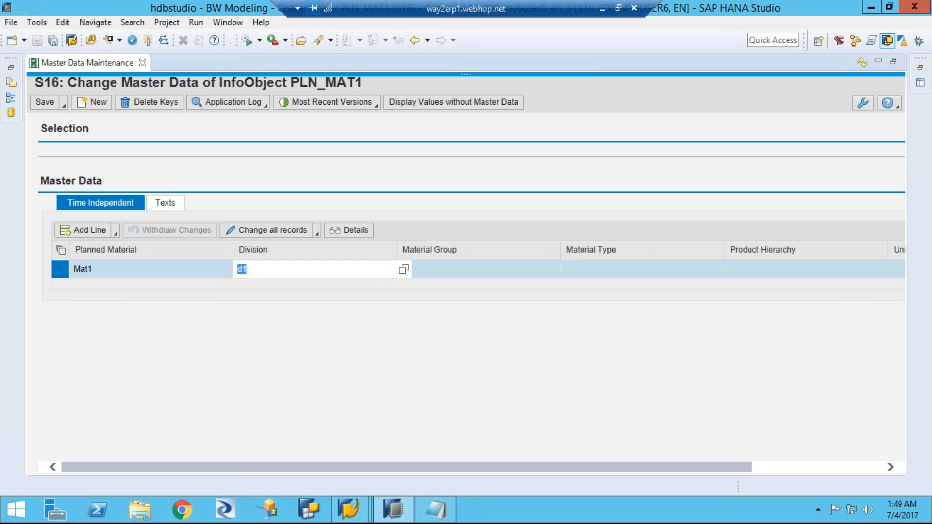
{"action": "key", "text": "Return"}
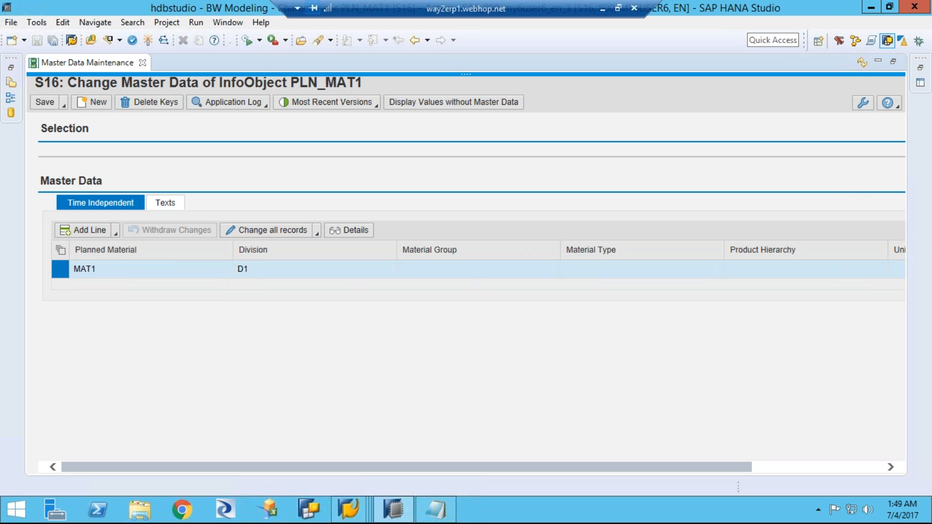
{"action": "key", "text": "F4"}
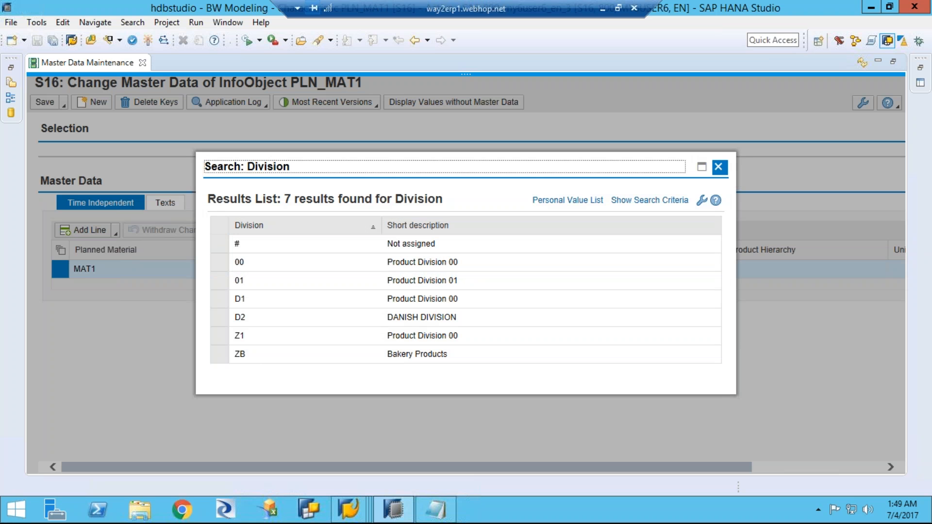
{"action": "key", "text": "Escape"}
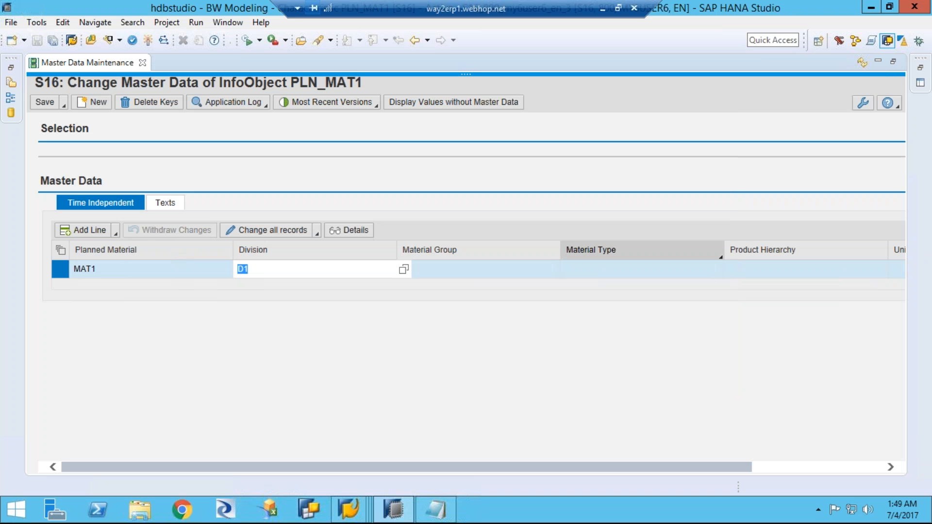
Step: Pick 01 (Material group 1) as MAT1's material group and dismiss the dialog for changing all records
{"action": "left_click", "coordinate": [515, 267]}
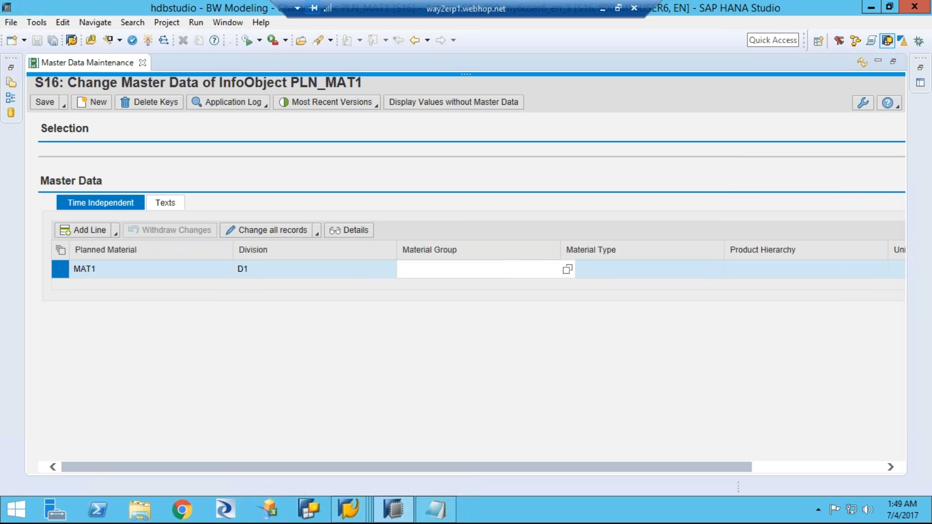
{"action": "key", "text": "F4"}
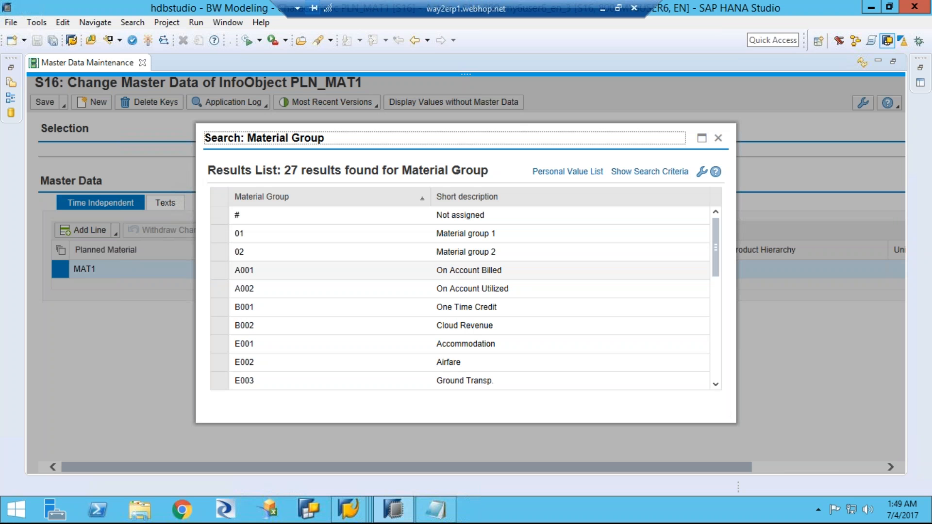
{"action": "double_click", "coordinate": [272, 234]}
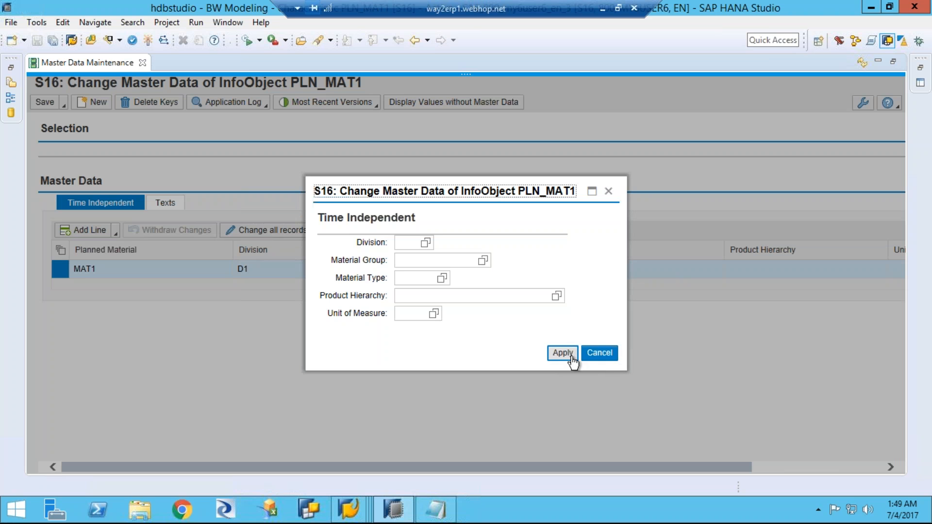
{"action": "left_click", "coordinate": [602, 358]}
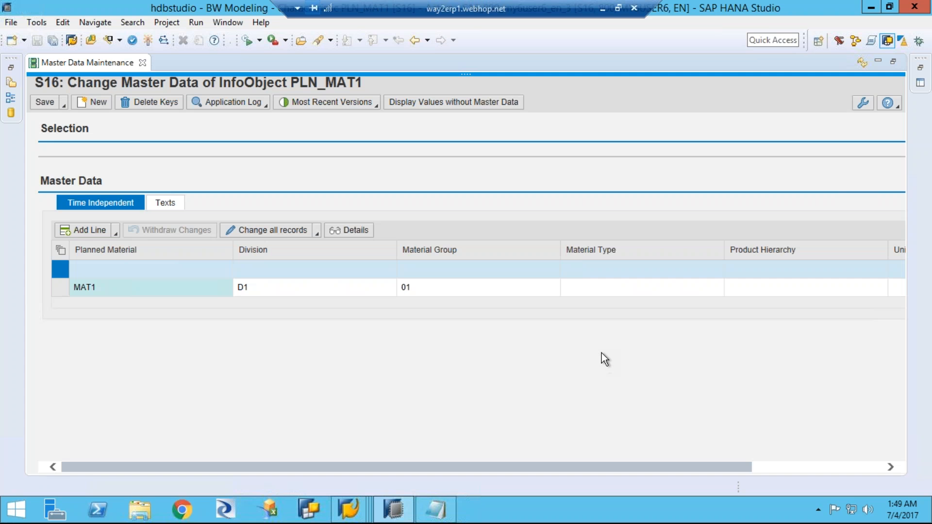
Step: Choose FERT (Finished Product) as MAT1's material type and check the record's Unit of Measure field
{"action": "left_click", "coordinate": [651, 287]}
{"action": "left_click", "coordinate": [731, 290]}
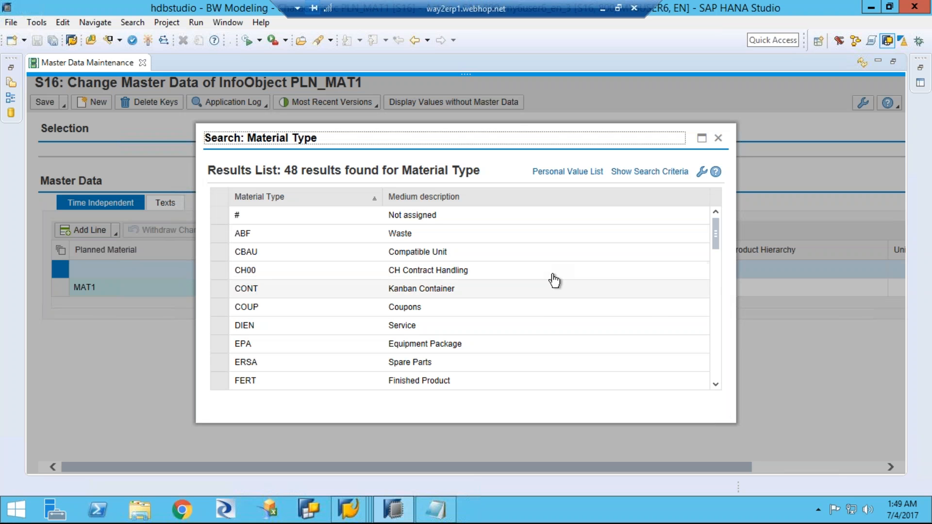
{"action": "left_click", "coordinate": [286, 381]}
{"action": "left_click", "coordinate": [436, 378]}
{"action": "left_click_drag", "start_coordinate": [475, 470], "coordinate": [689, 459]}
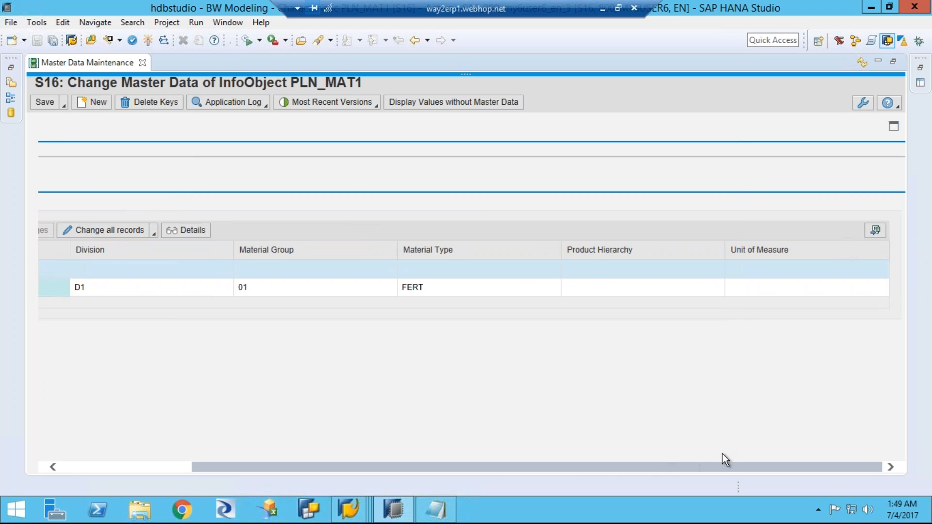
{"action": "left_click", "coordinate": [777, 288]}
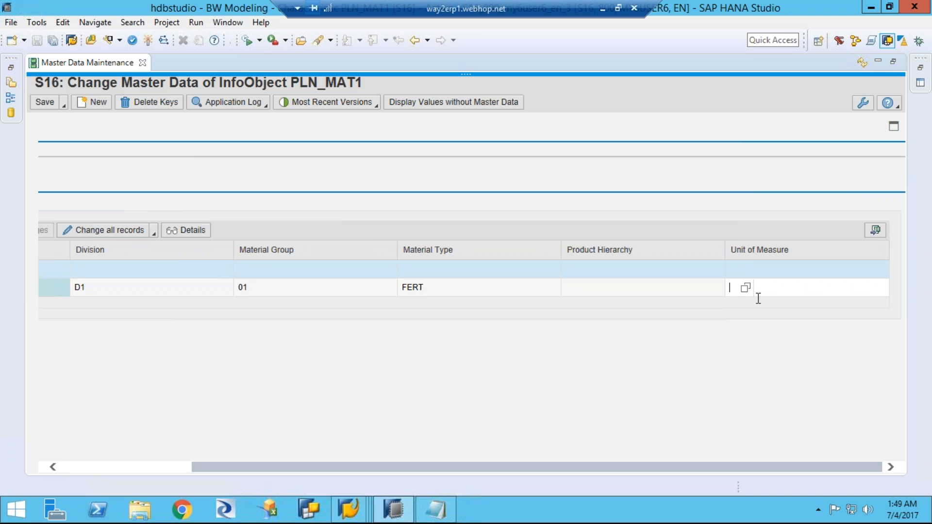
{"action": "left_click_drag", "start_coordinate": [409, 470], "coordinate": [242, 477]}
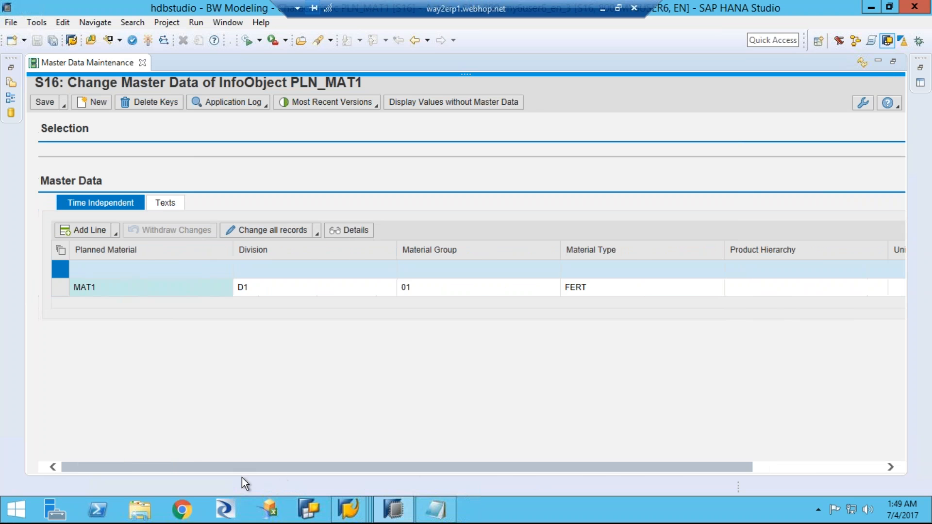
Step: Set the English medium description of MAT1 to "Planned Material" in the master data texts
{"action": "left_click", "coordinate": [168, 203]}
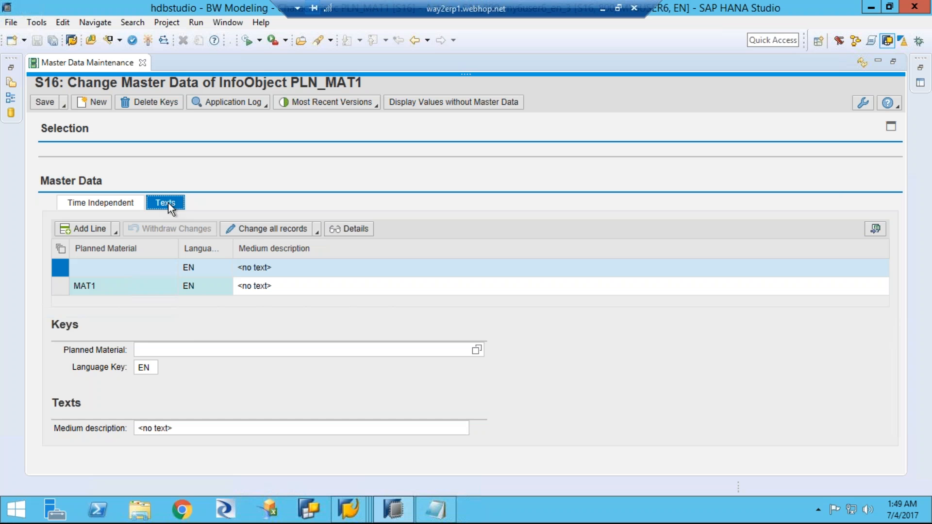
{"action": "left_click", "coordinate": [294, 285]}
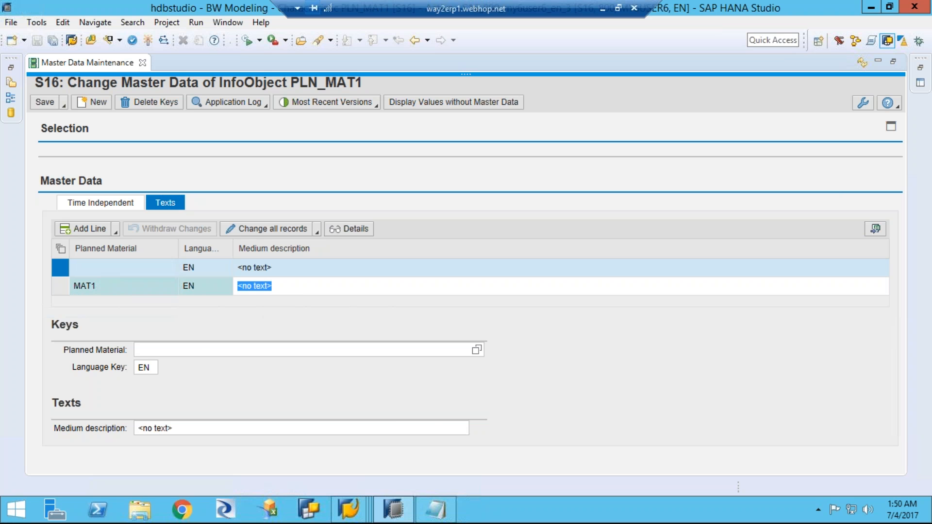
{"action": "type", "text": "Mat"}
{"action": "key", "text": "BackSpace"}
{"action": "key", "text": "BackSpace"}
{"action": "key", "text": "BackSpace"}
{"action": "type", "text": "Planned Material"}
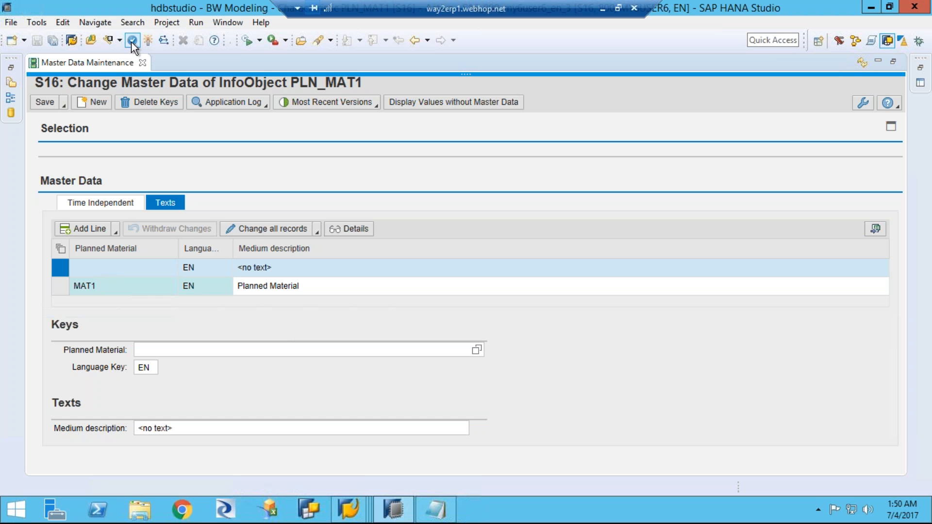
{"action": "left_click", "coordinate": [257, 350]}
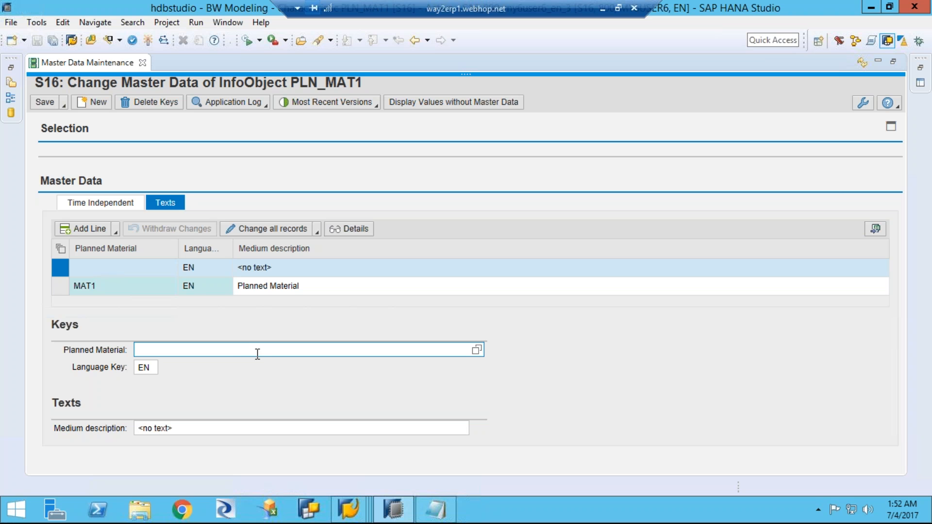
Step: Save and activate the PLN_MAT1 master data, then close the master data maintenance view
{"action": "left_click", "coordinate": [66, 112]}
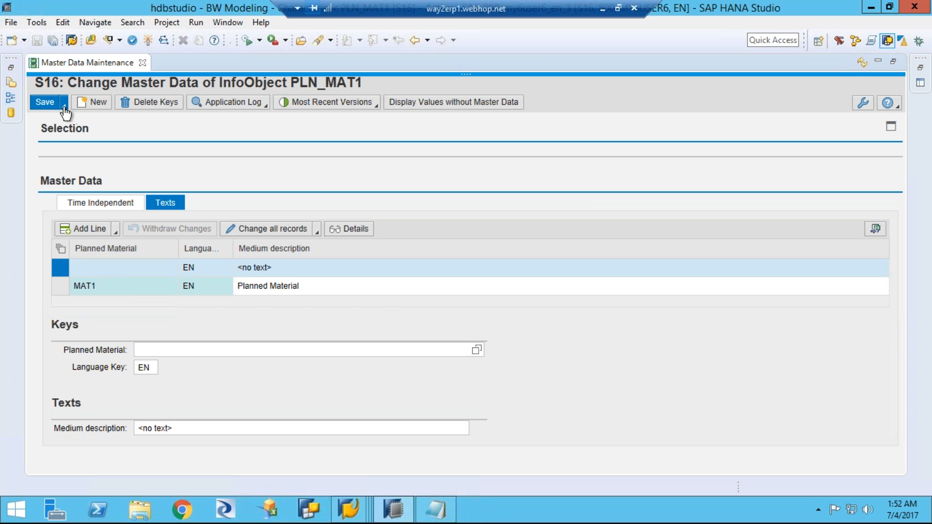
{"action": "left_click", "coordinate": [65, 108]}
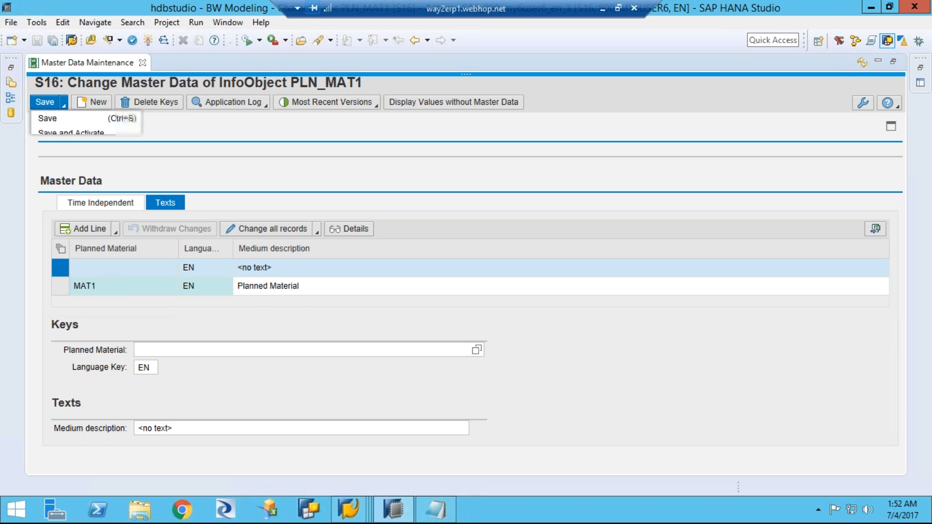
{"action": "left_click", "coordinate": [56, 135]}
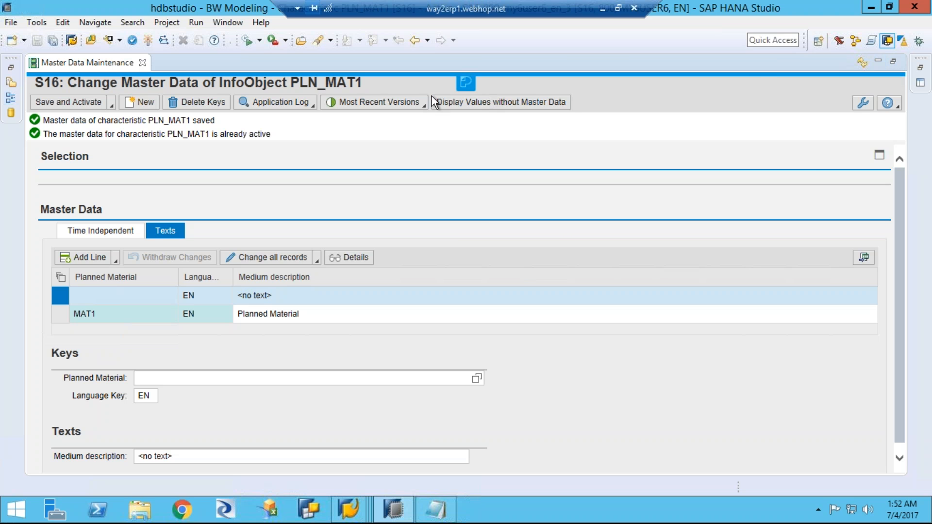
{"action": "left_click", "coordinate": [143, 63]}
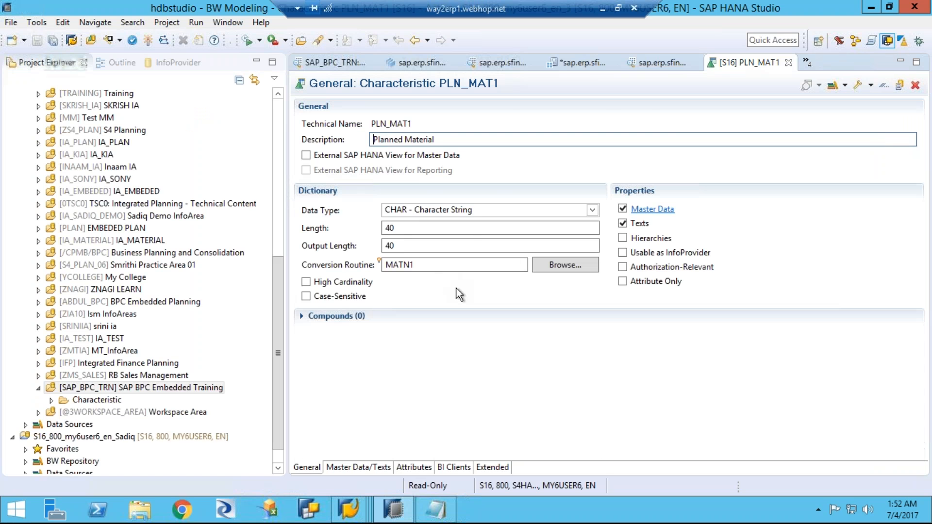
Step: Check the read access type in PLN_MAT1's Master Data/Texts settings and leave it without changes
{"action": "left_click", "coordinate": [360, 467]}
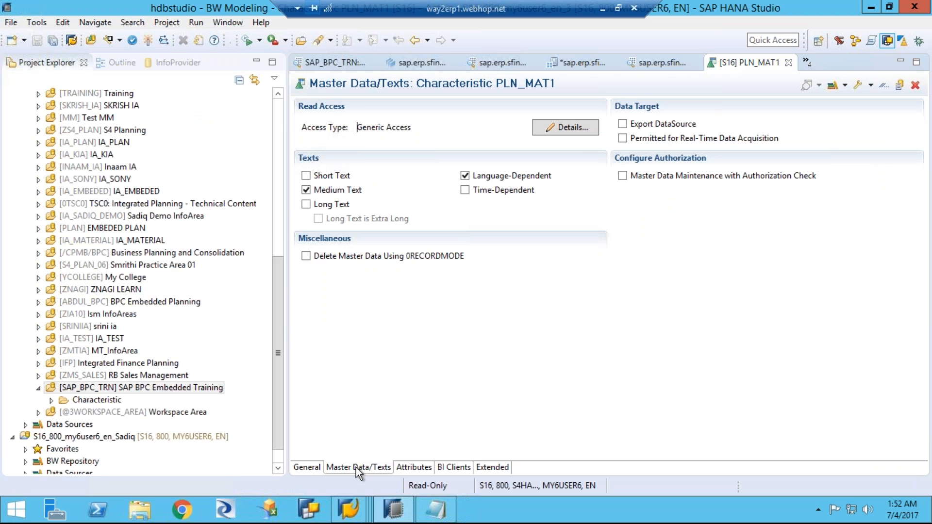
{"action": "left_click", "coordinate": [555, 128]}
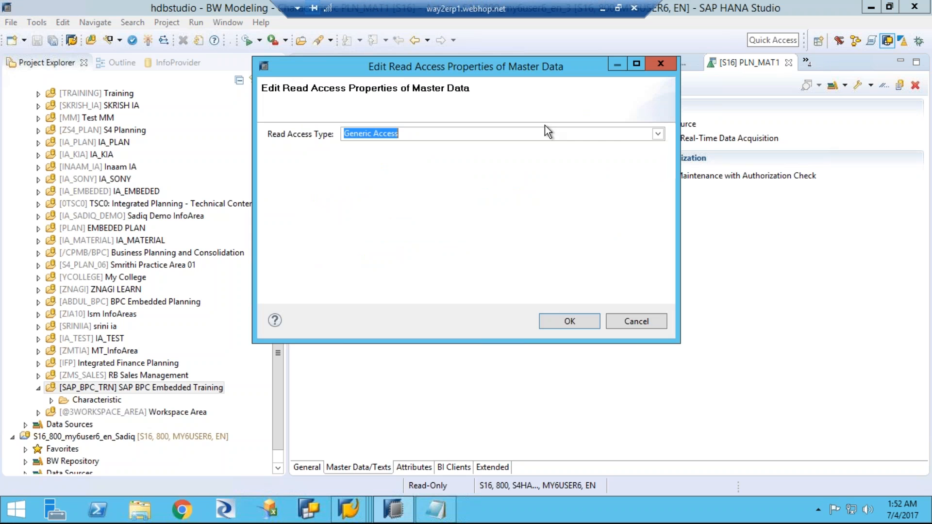
{"action": "left_click", "coordinate": [625, 321]}
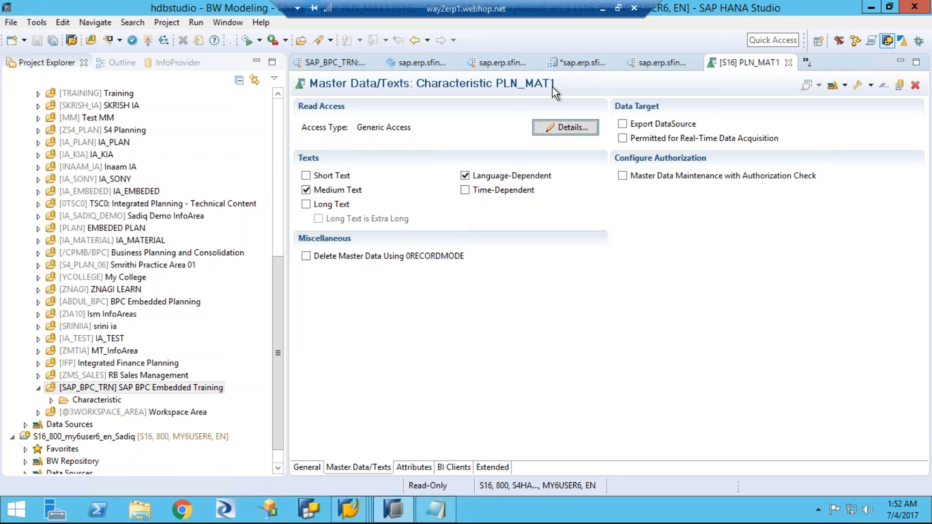
Step: Switch to the SAP GUI session showing DBA Cockpit, return it to SAP Easy Access with /n and collapse the Favorites folder
{"action": "left_click", "coordinate": [335, 510]}
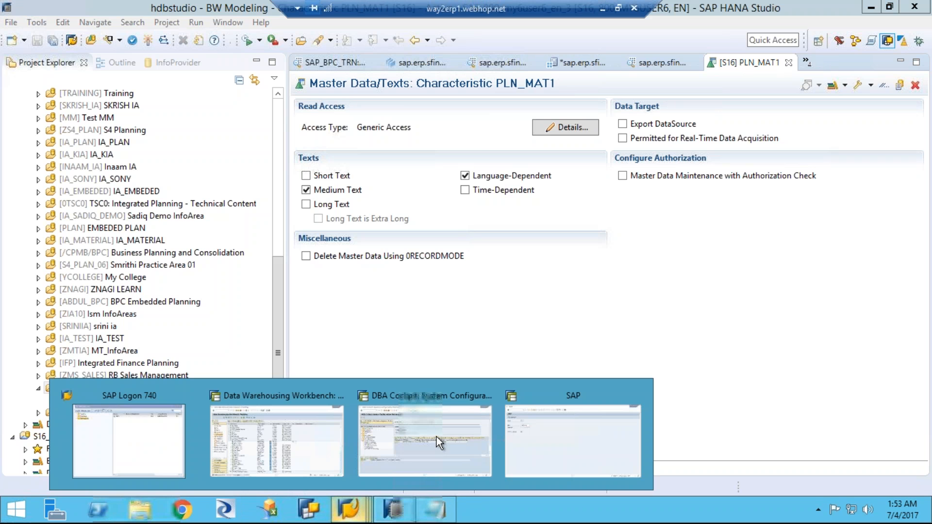
{"action": "left_click", "coordinate": [424, 432]}
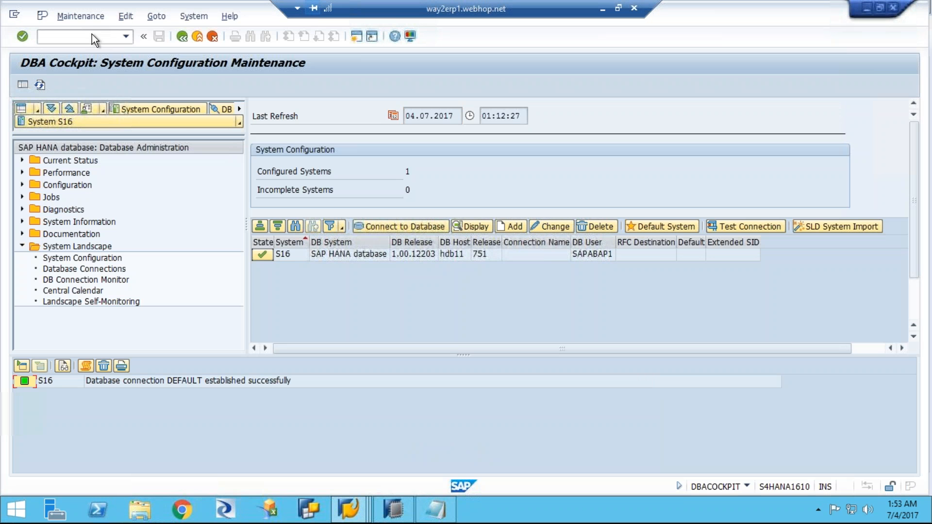
{"action": "left_click", "coordinate": [78, 37]}
{"action": "type", "text": "/n"}
{"action": "key", "text": "Return"}
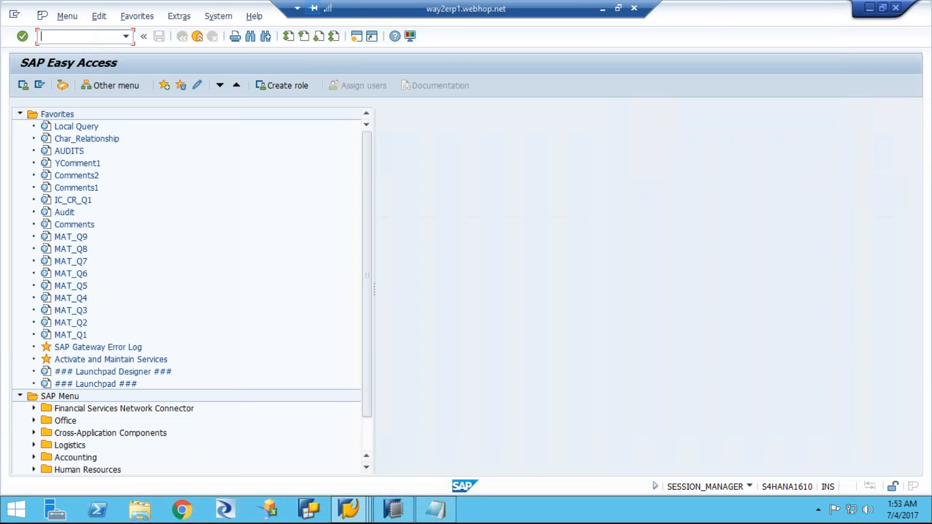
{"action": "left_click", "coordinate": [20, 115]}
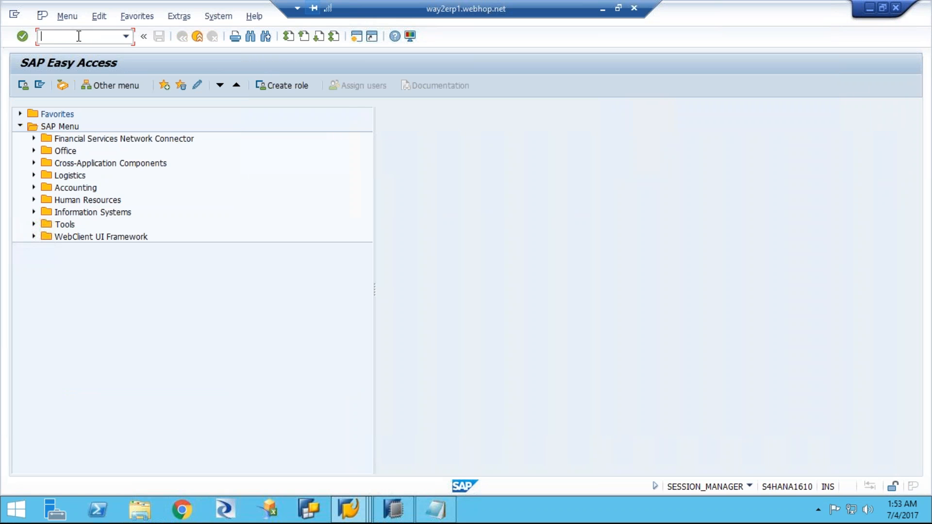
Step: Start transaction RSD1 and display the characteristic PLN_MAT1
{"action": "type", "text": "rsd1"}
{"action": "key", "text": "Return"}
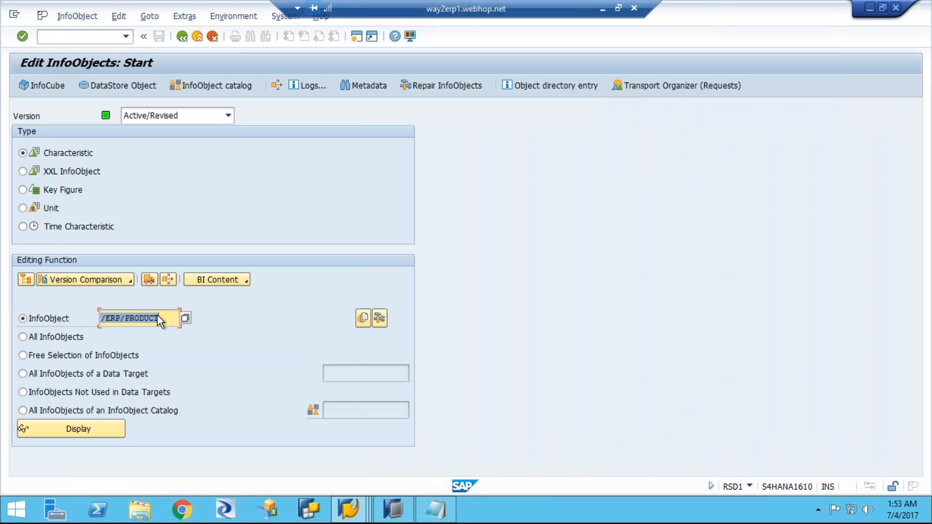
{"action": "type", "text": "p"}
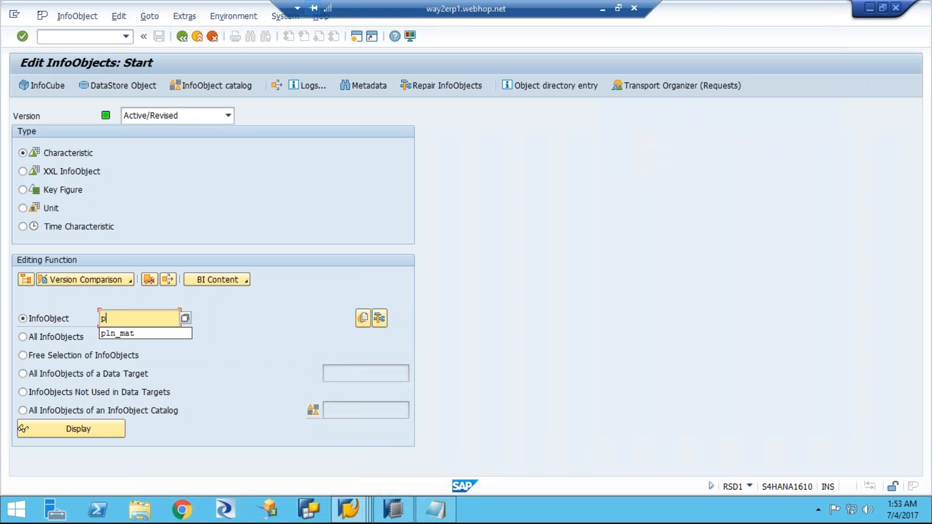
{"action": "type", "text": "ln_mat1"}
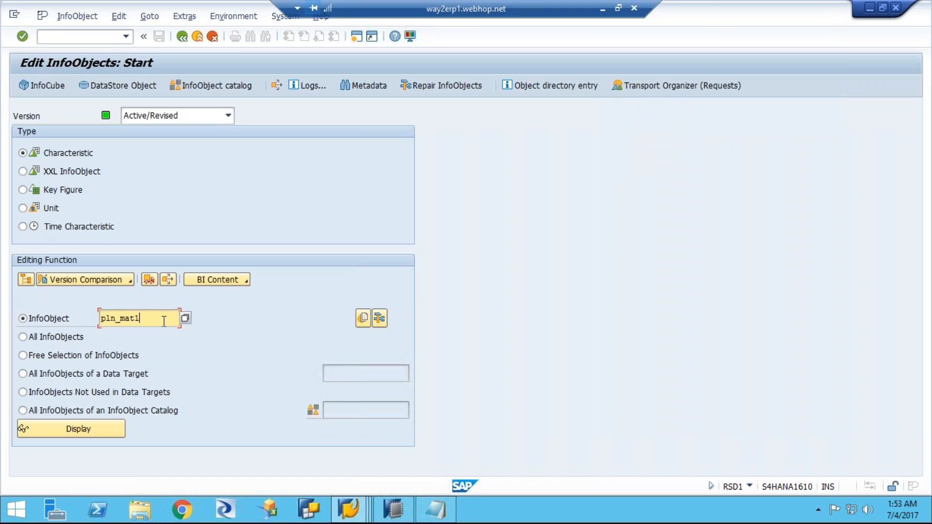
{"action": "left_click", "coordinate": [101, 435]}
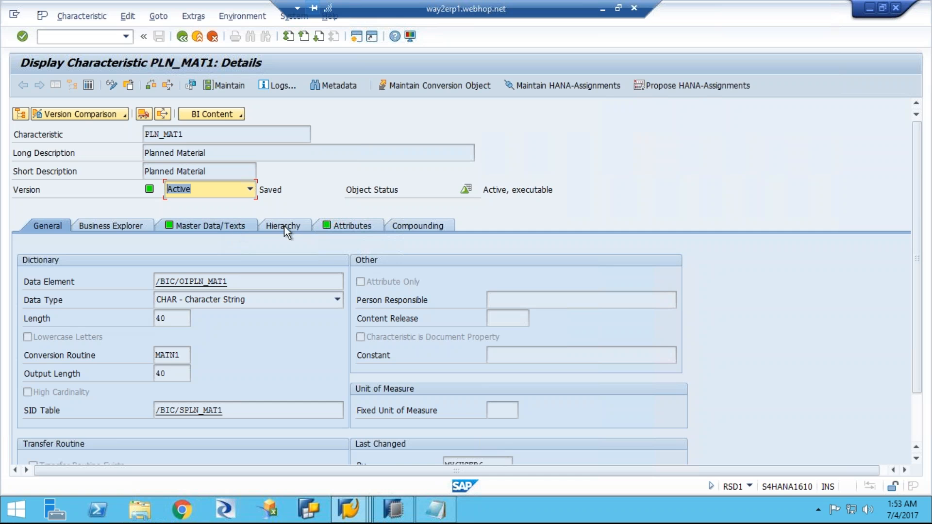
Step: Inspect the entries of PLN_MAT1's master data table /BIC/PPLN_MAT1, then return to the characteristic's Master Data/Texts details
{"action": "left_click", "coordinate": [233, 228]}
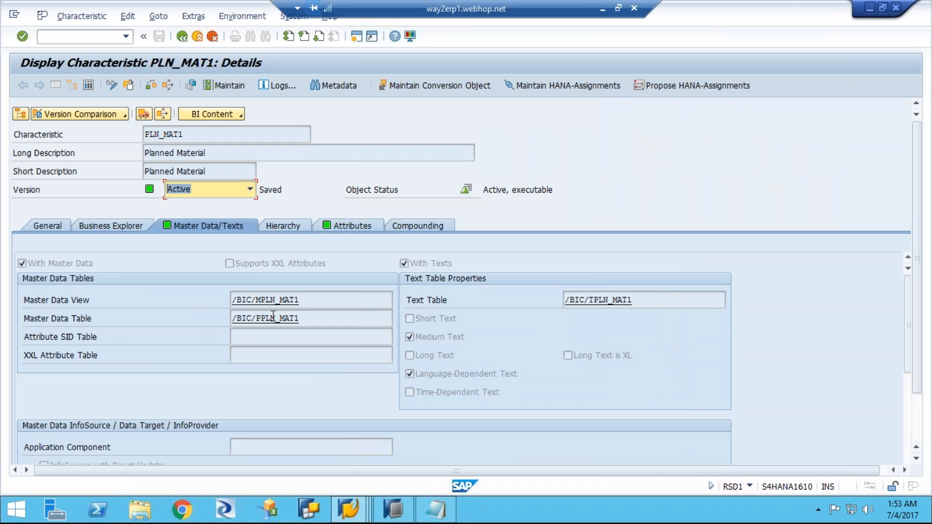
{"action": "left_click_drag", "start_coordinate": [262, 318], "coordinate": [307, 318]}
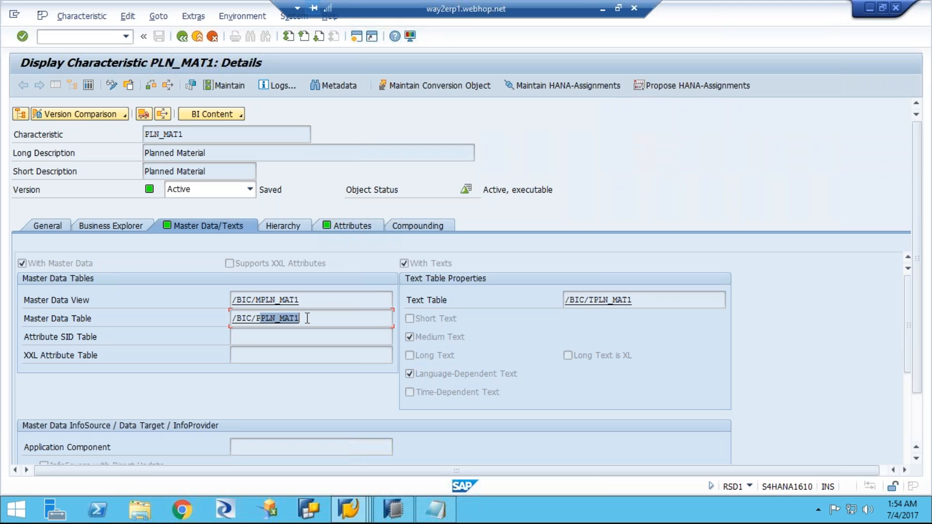
{"action": "left_click", "coordinate": [314, 318]}
{"action": "left_click_drag", "start_coordinate": [315, 319], "coordinate": [216, 323]}
{"action": "double_click", "coordinate": [262, 319]}
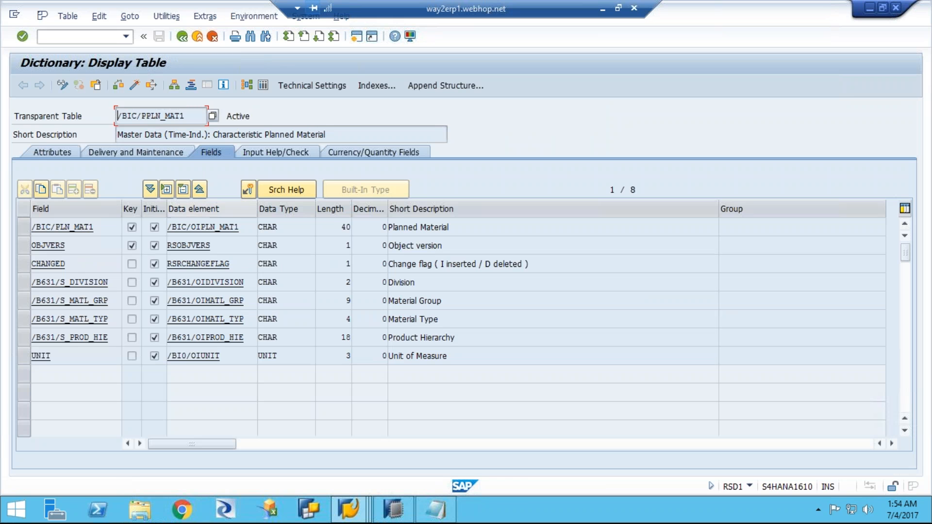
{"action": "left_click", "coordinate": [262, 86]}
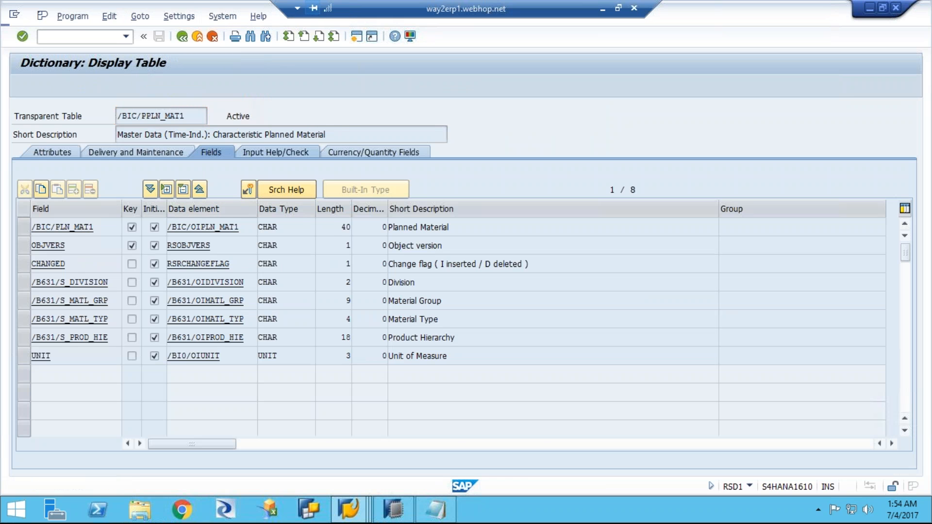
{"action": "left_click", "coordinate": [22, 85]}
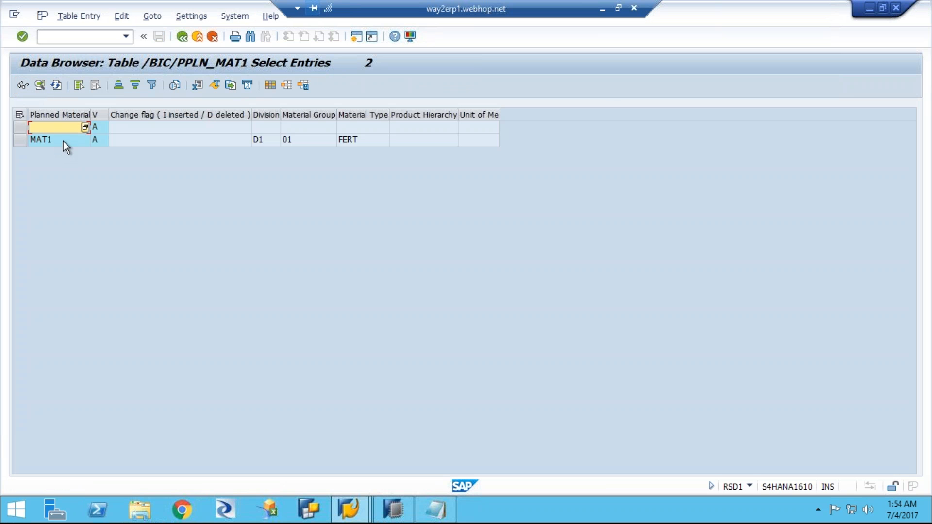
{"action": "left_click", "coordinate": [182, 37]}
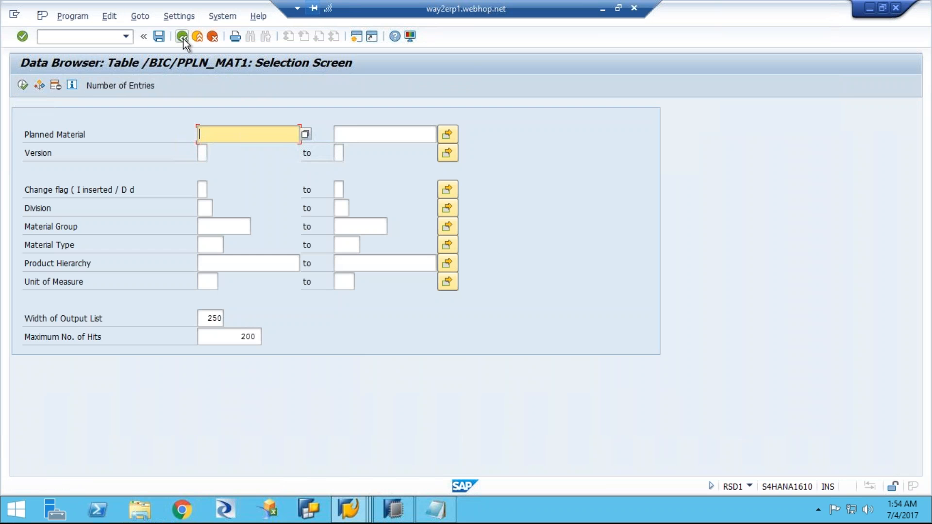
{"action": "left_click", "coordinate": [182, 38]}
{"action": "left_click", "coordinate": [183, 37]}
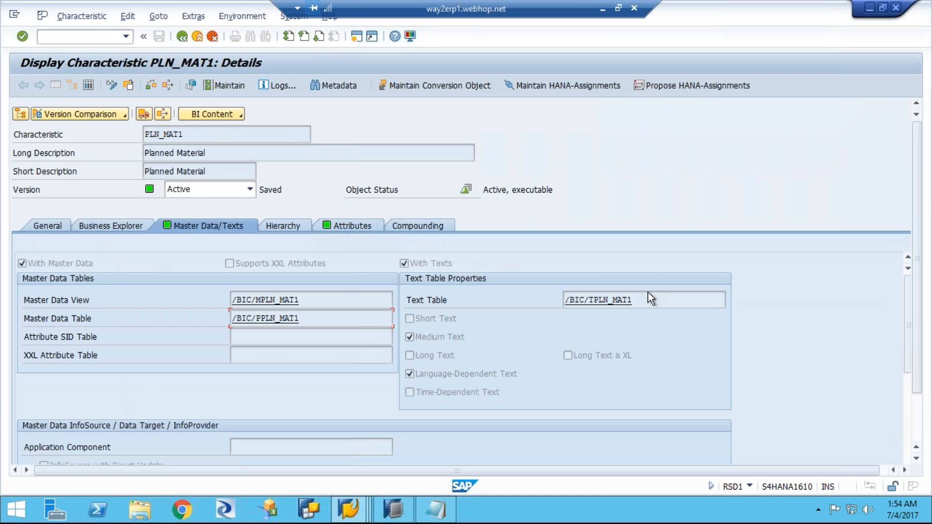
Step: Inspect the entries of the text table /BIC/TPLN_MAT1, then return to the characteristic's details
{"action": "double_click", "coordinate": [600, 300]}
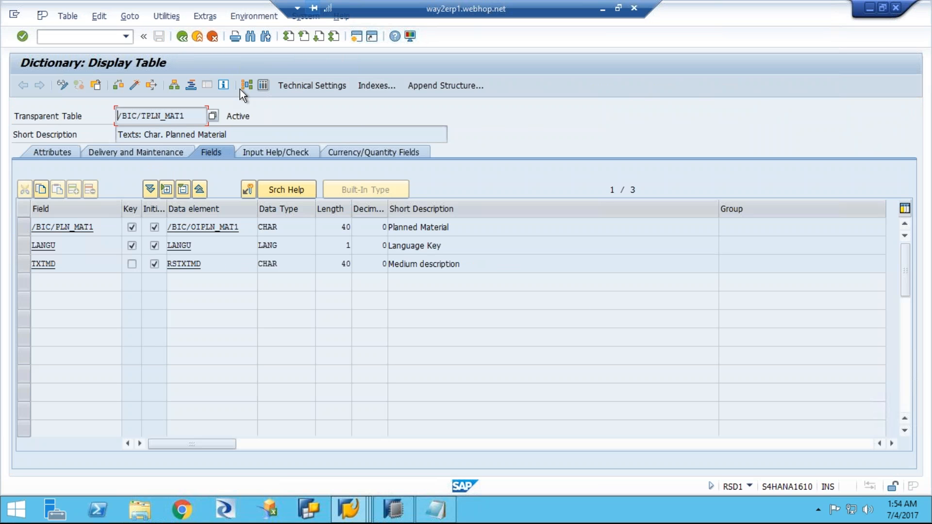
{"action": "left_click", "coordinate": [260, 86]}
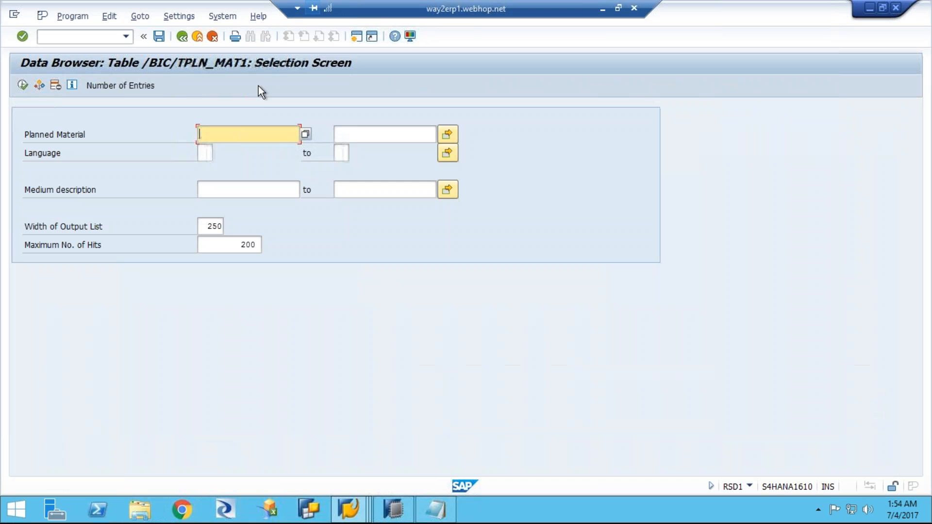
{"action": "left_click", "coordinate": [22, 86]}
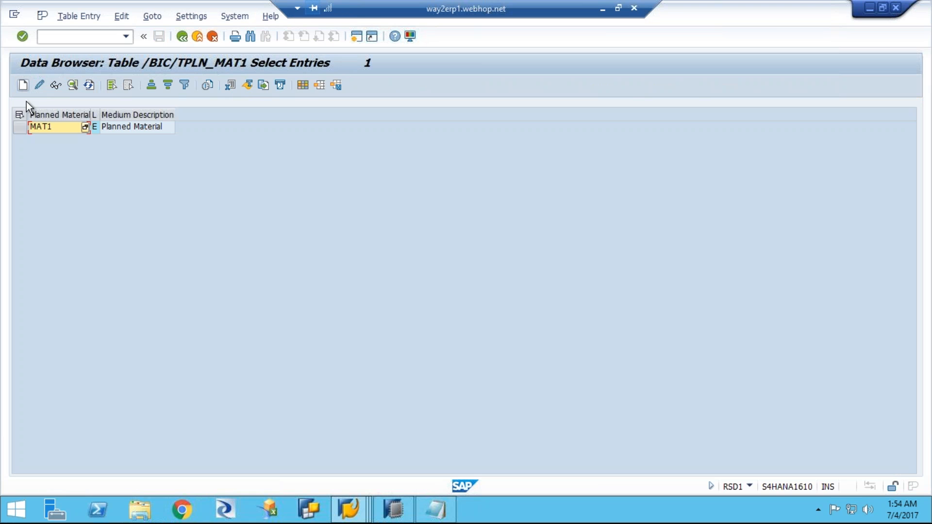
{"action": "left_click", "coordinate": [147, 128]}
{"action": "left_click", "coordinate": [182, 37]}
{"action": "left_click", "coordinate": [182, 37]}
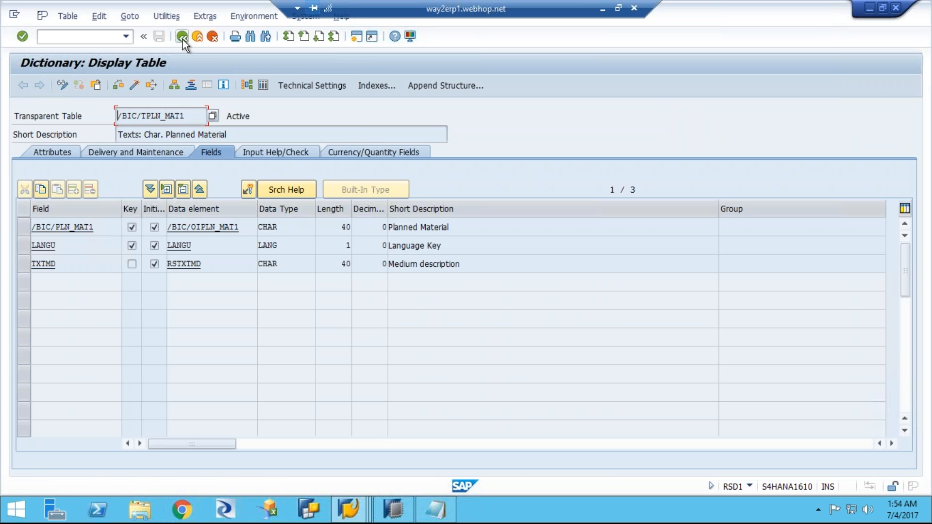
{"action": "left_click", "coordinate": [182, 38]}
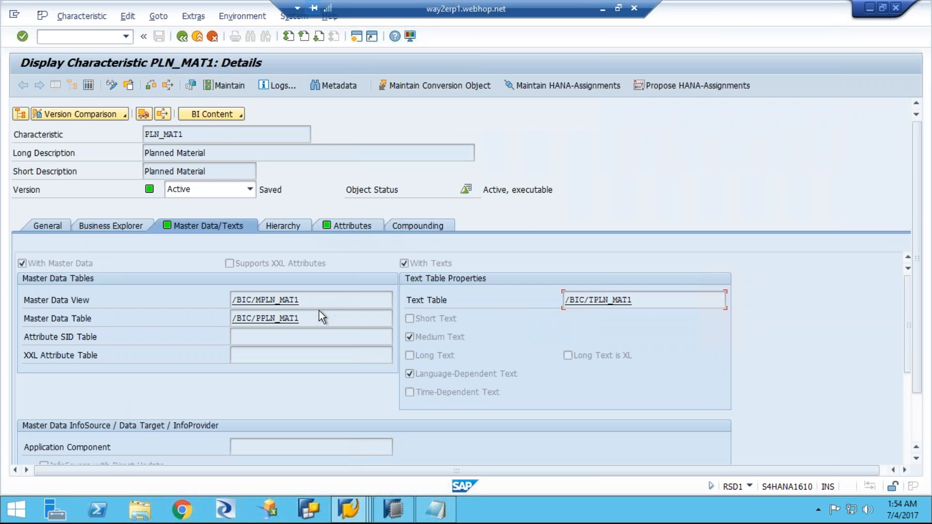
Step: Copy the master data table name /BIC/PPLN_MAT1 into the Notepad notes, below "mara and makt" after a blank line
{"action": "left_click_drag", "start_coordinate": [306, 319], "coordinate": [207, 319]}
{"action": "key", "text": "ctrl+c"}
{"action": "left_click", "coordinate": [437, 510]}
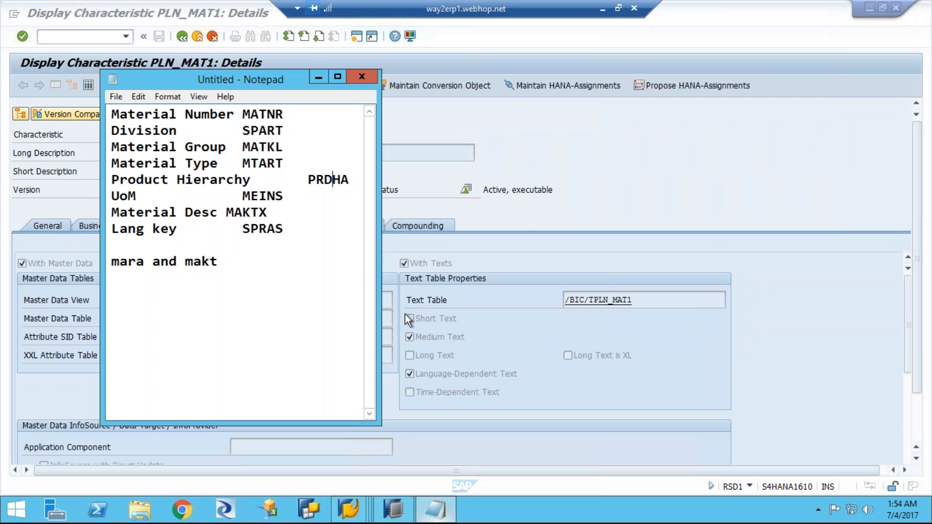
{"action": "left_click", "coordinate": [244, 263]}
{"action": "key", "text": "Return"}
{"action": "key", "text": "Return"}
{"action": "key", "text": "ctrl+v"}
Step: Copy the text table name /BIC/TPLN_MAT1 into the Notepad notes on the line below /BIC/PPLN_MAT1
{"action": "left_click", "coordinate": [646, 301]}
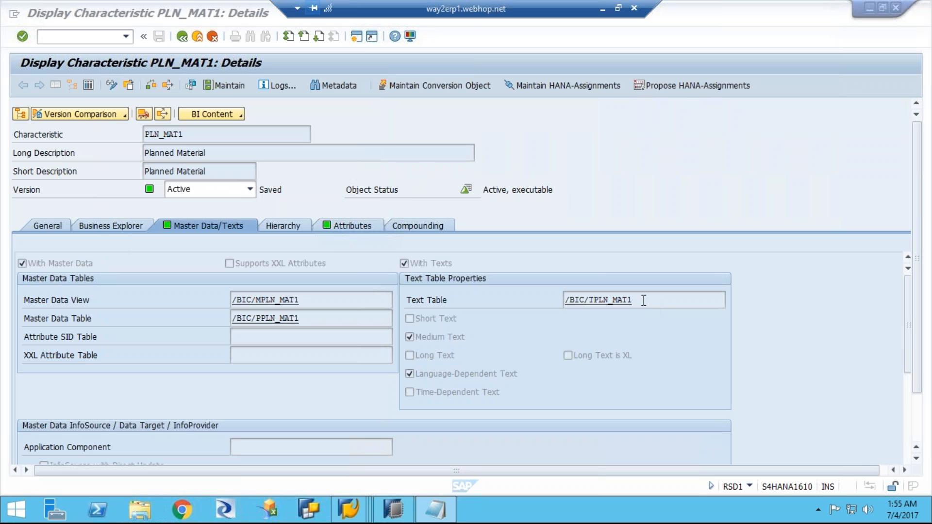
{"action": "left_click_drag", "start_coordinate": [638, 301], "coordinate": [534, 298]}
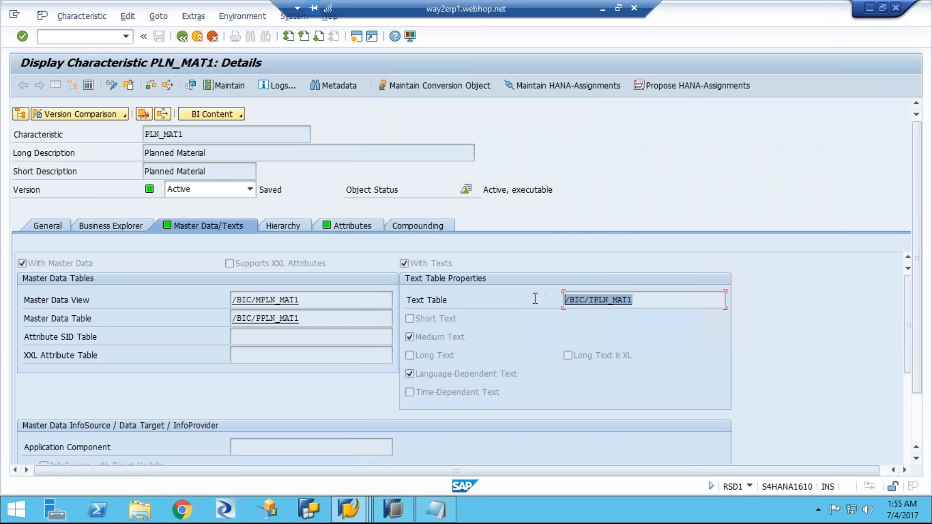
{"action": "key", "text": "ctrl+c"}
{"action": "left_click", "coordinate": [435, 518]}
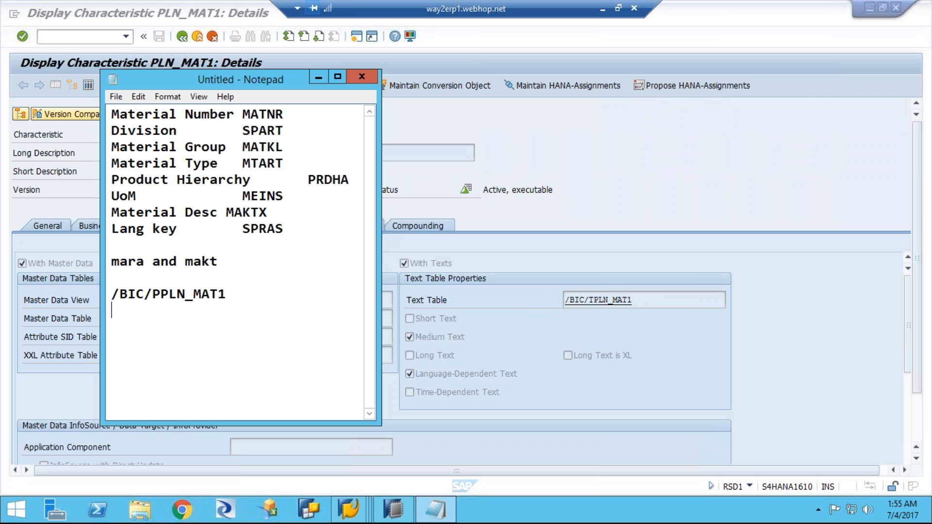
{"action": "key", "text": "Return"}
{"action": "key", "text": "ctrl+v"}
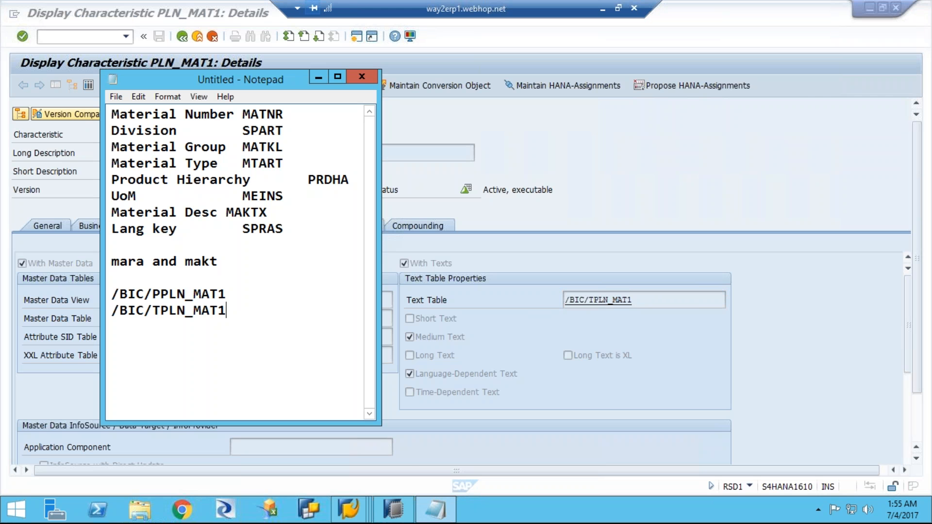
Step: Switch back to SAP HANA Studio and open the SAP HANA Modeler perspective
{"action": "left_click", "coordinate": [393, 511]}
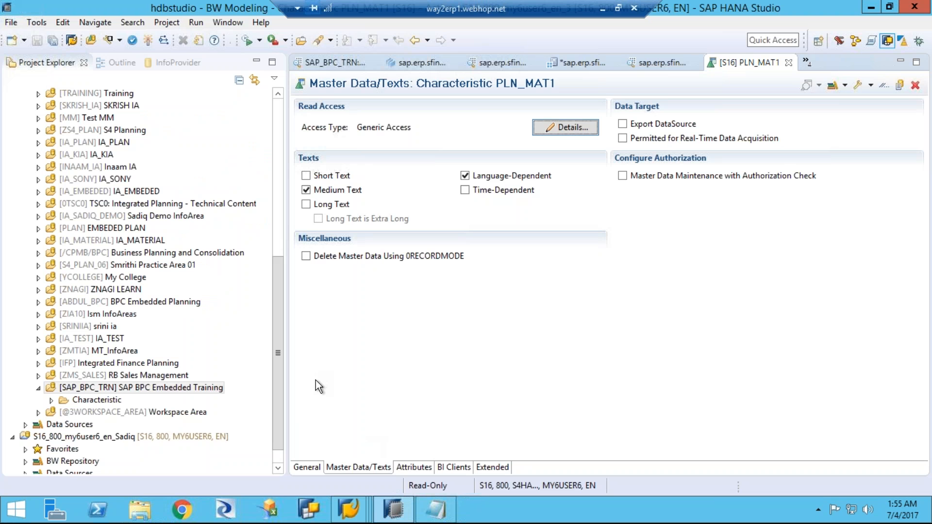
{"action": "left_click", "coordinate": [277, 364]}
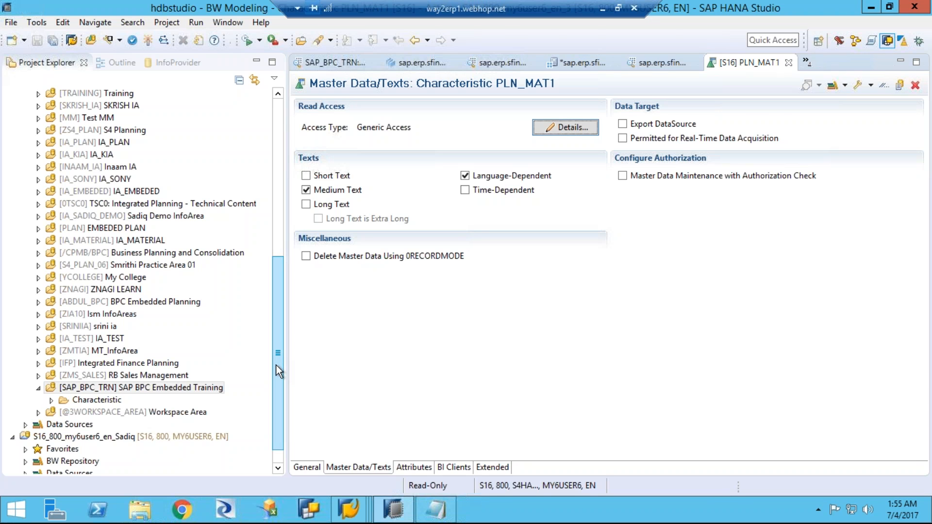
{"action": "left_click", "coordinate": [856, 40]}
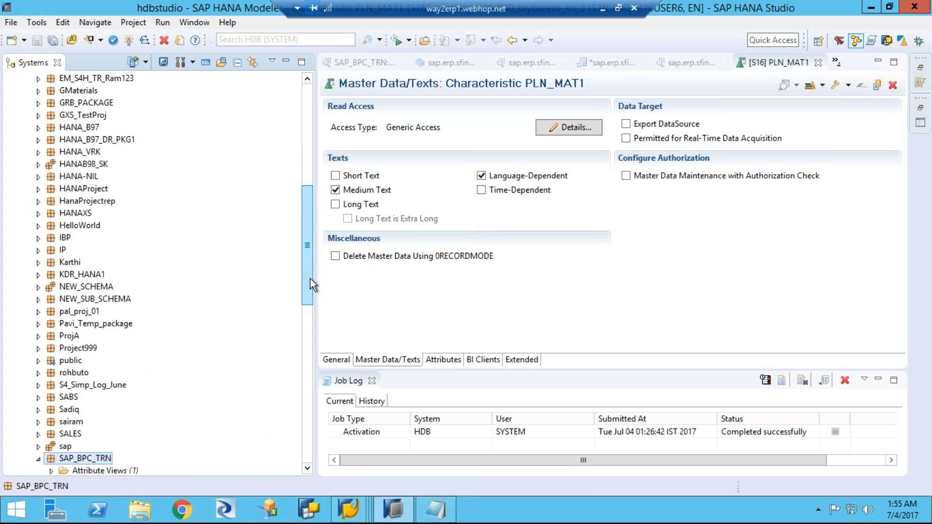
Step: Create a standard attribute view named PLN_MAT_AT in the SAP_BPC_TRN package
{"action": "scroll", "coordinate": [308, 313], "scroll_direction": "down", "scroll_amount": 7}
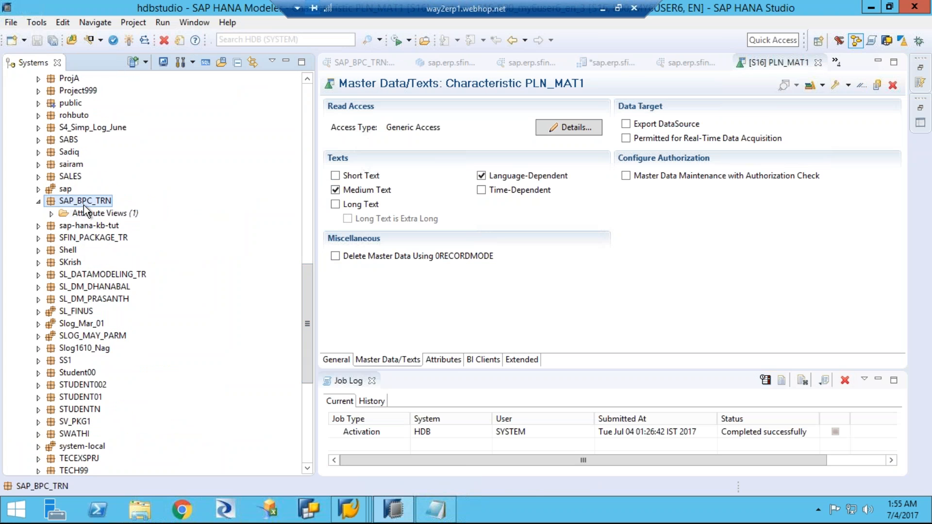
{"action": "left_click", "coordinate": [89, 219]}
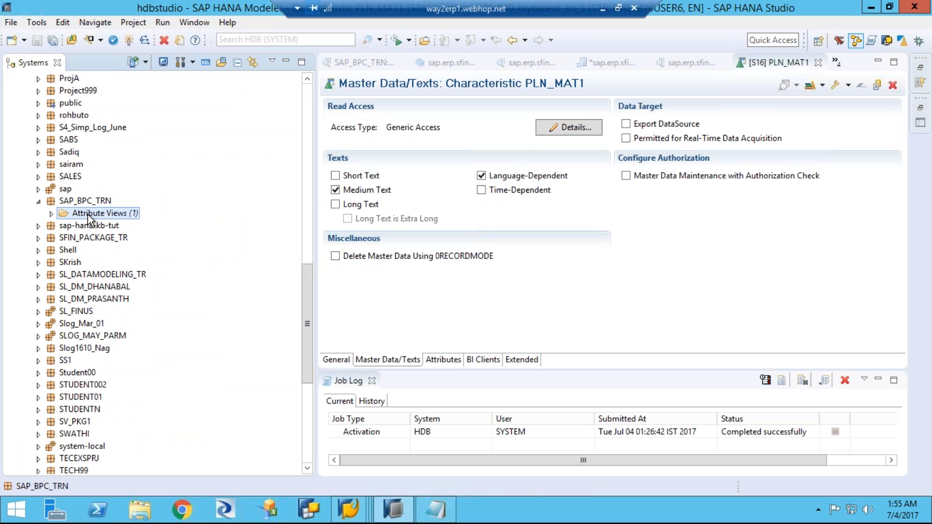
{"action": "right_click", "coordinate": [89, 218]}
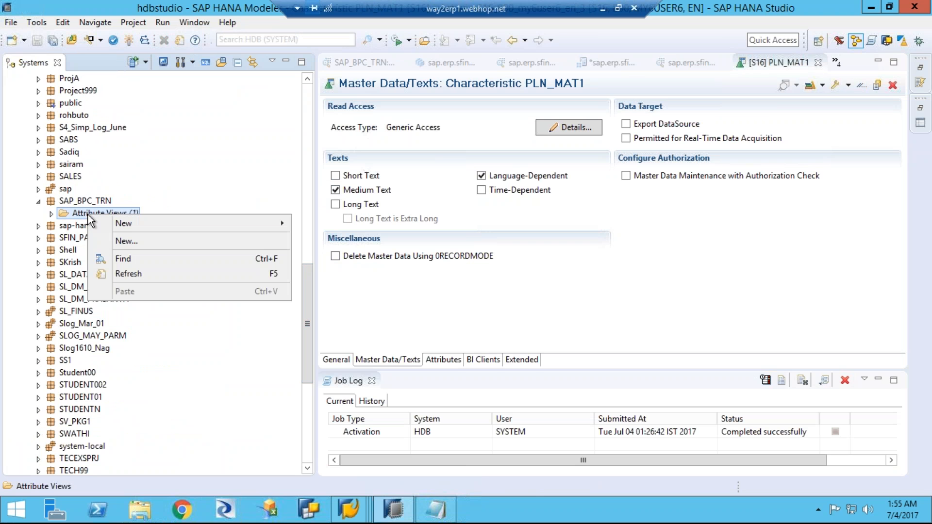
{"action": "left_click", "coordinate": [126, 242]}
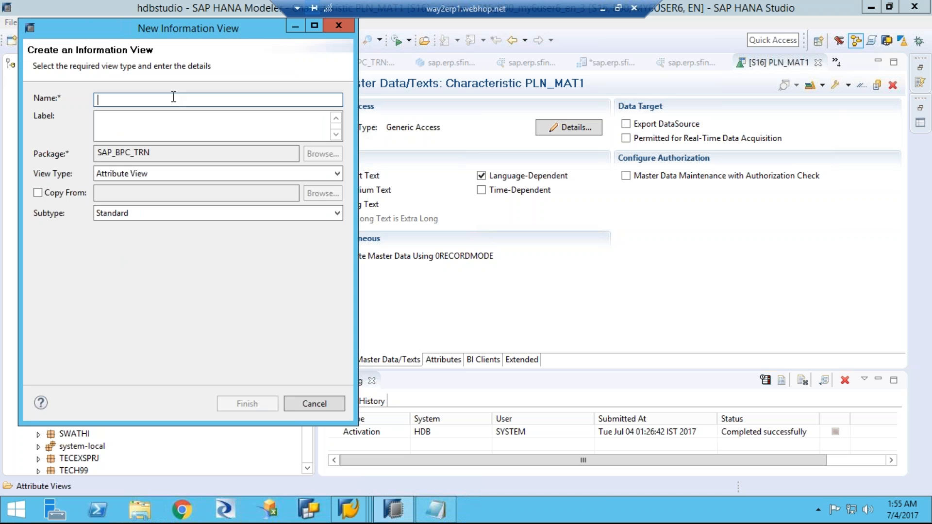
{"action": "type", "text": "PLN"}
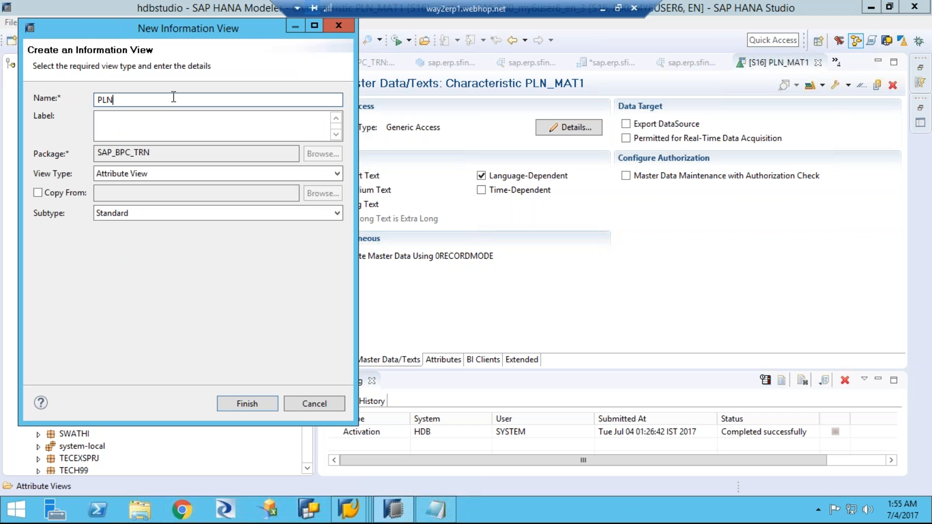
{"action": "type", "text": "_MAT_AT"}
{"action": "left_click", "coordinate": [152, 124]}
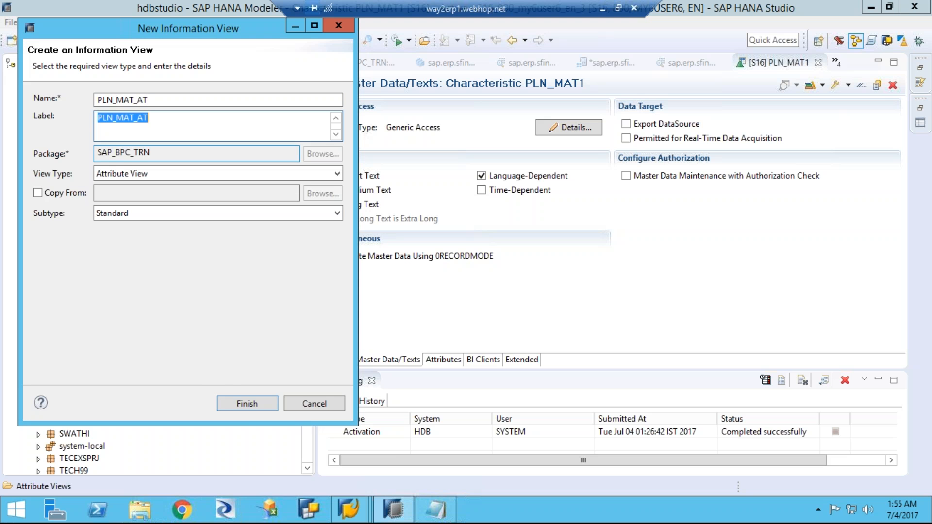
{"action": "left_click", "coordinate": [244, 407]}
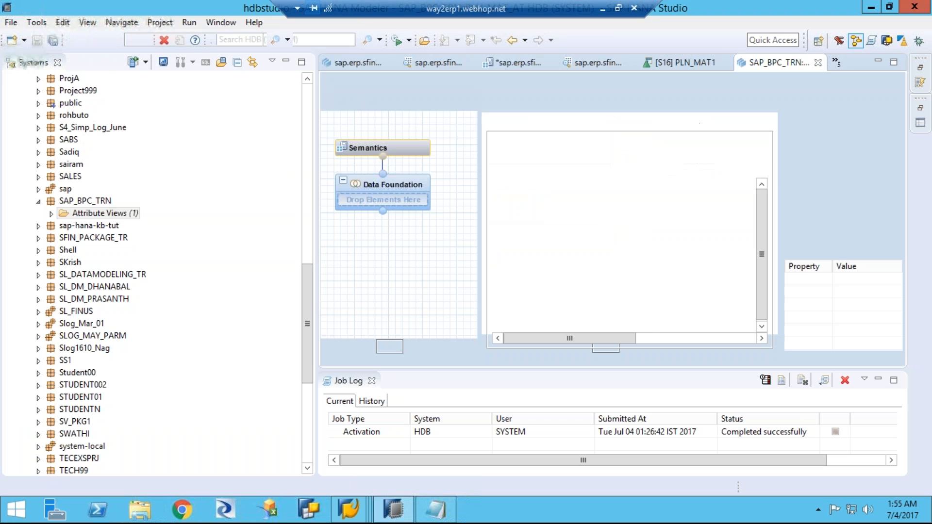
Step: Add the master data table /BIC/PPLN_MAT1 from schema SAPABAP1 to the Data Foundation, taking its name from the Notepad notes
{"action": "left_click", "coordinate": [442, 181]}
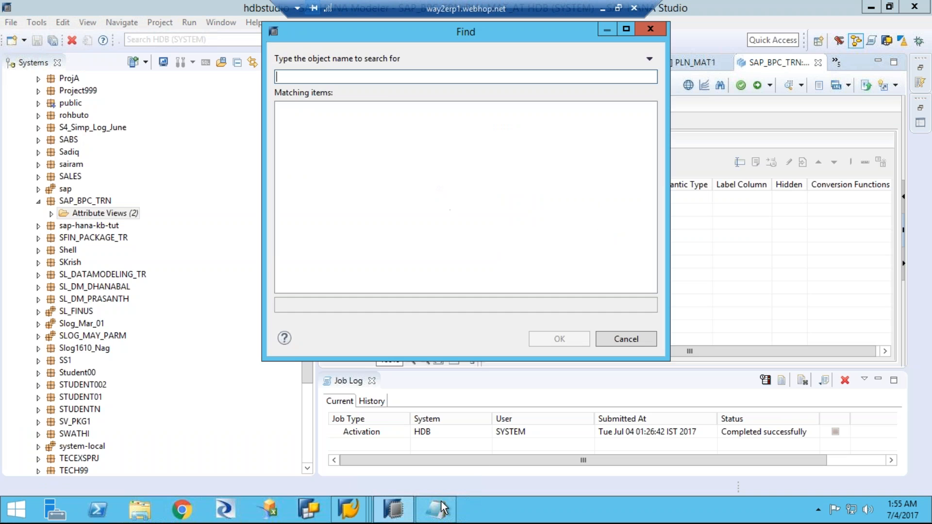
{"action": "left_click", "coordinate": [436, 509]}
{"action": "left_click_drag", "start_coordinate": [229, 292], "coordinate": [100, 290]}
{"action": "key", "text": "ctrl+c"}
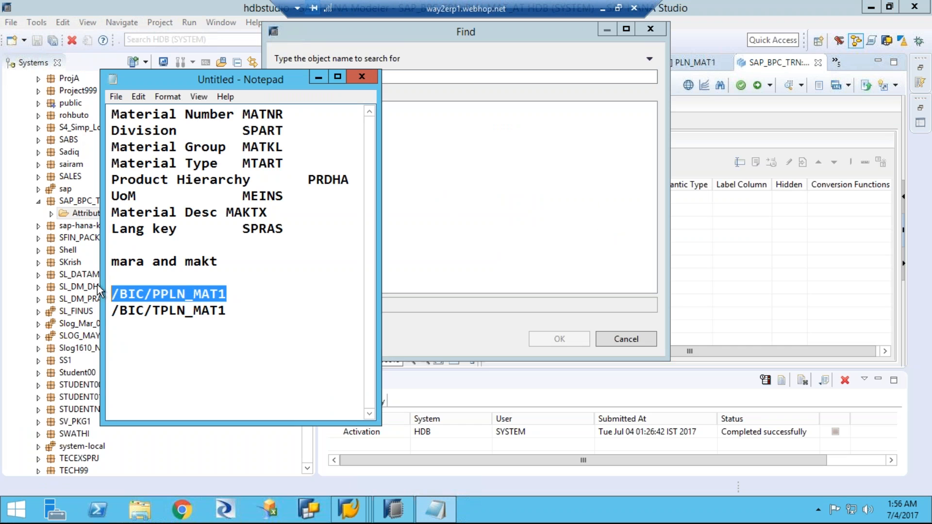
{"action": "left_click", "coordinate": [464, 77]}
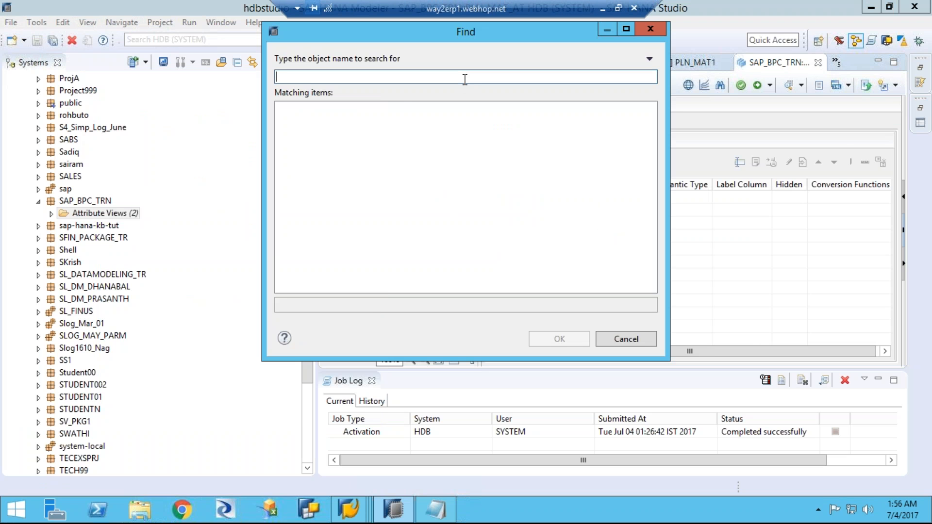
{"action": "key", "text": "ctrl+v"}
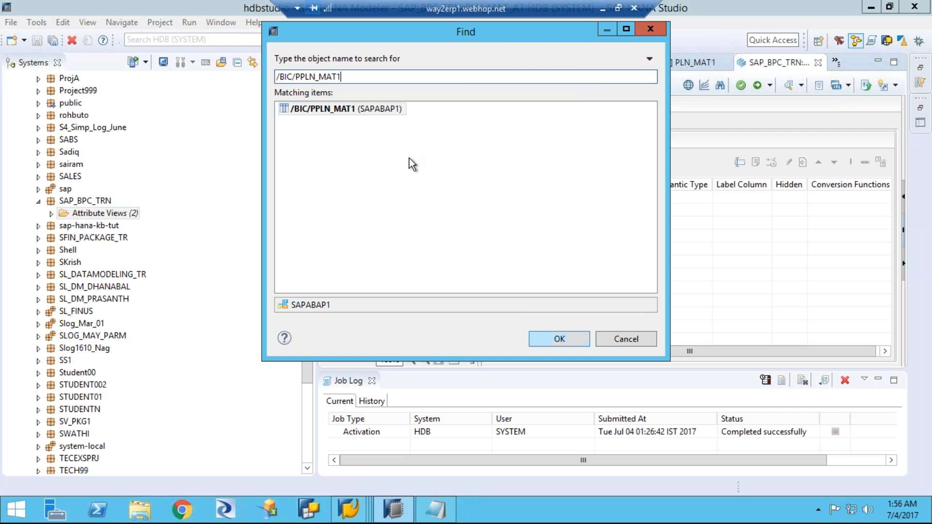
{"action": "left_click", "coordinate": [380, 115]}
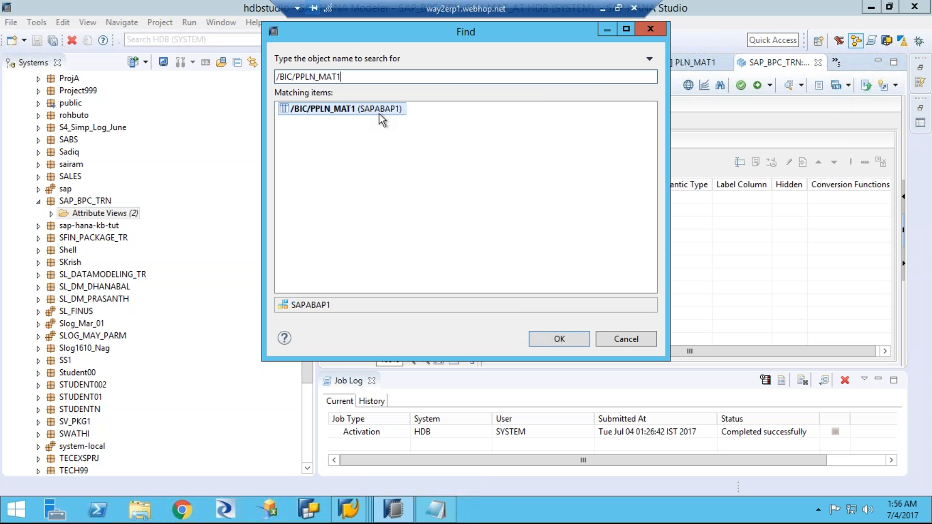
{"action": "left_click", "coordinate": [540, 339]}
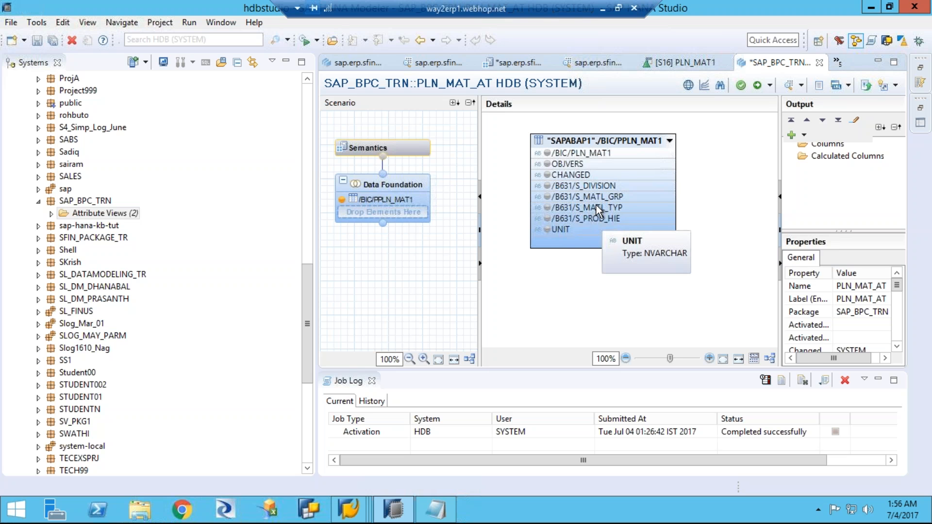
Step: Add S_DIVISION, S_MATL_GRP, S_MATL_TYP, S_PROD_HIE, UNIT and /BIC/PLN_MAT1 from /BIC/PPLN_MAT1 to the output columns
{"action": "left_click", "coordinate": [547, 186]}
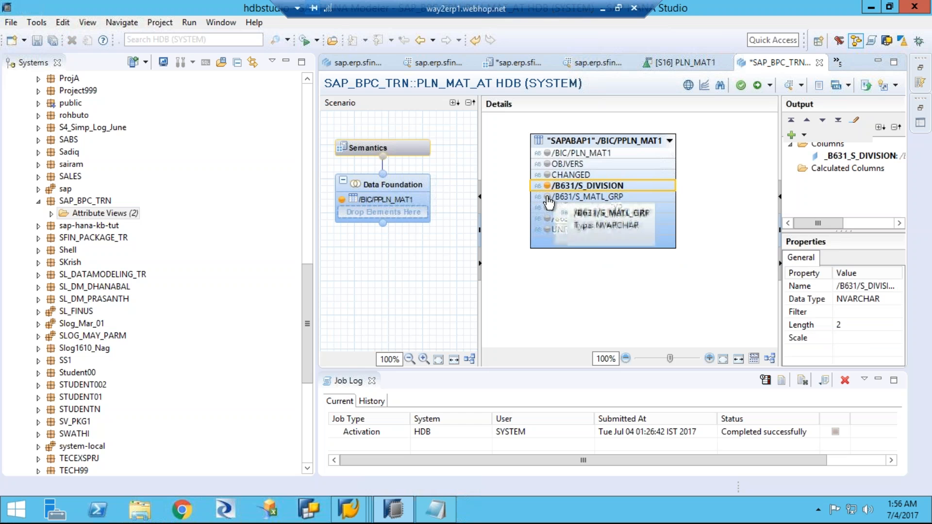
{"action": "left_click", "coordinate": [547, 197]}
{"action": "left_click", "coordinate": [547, 208]}
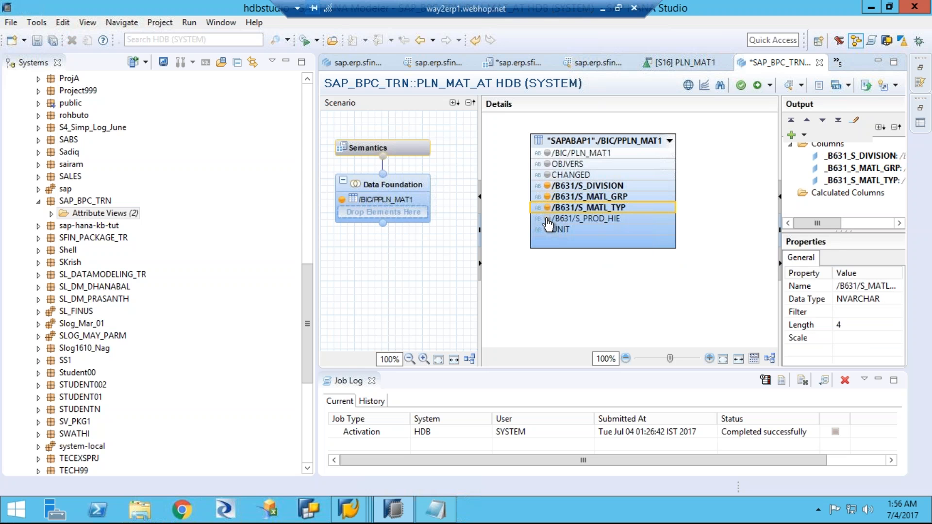
{"action": "left_click", "coordinate": [547, 219]}
{"action": "left_click", "coordinate": [547, 231]}
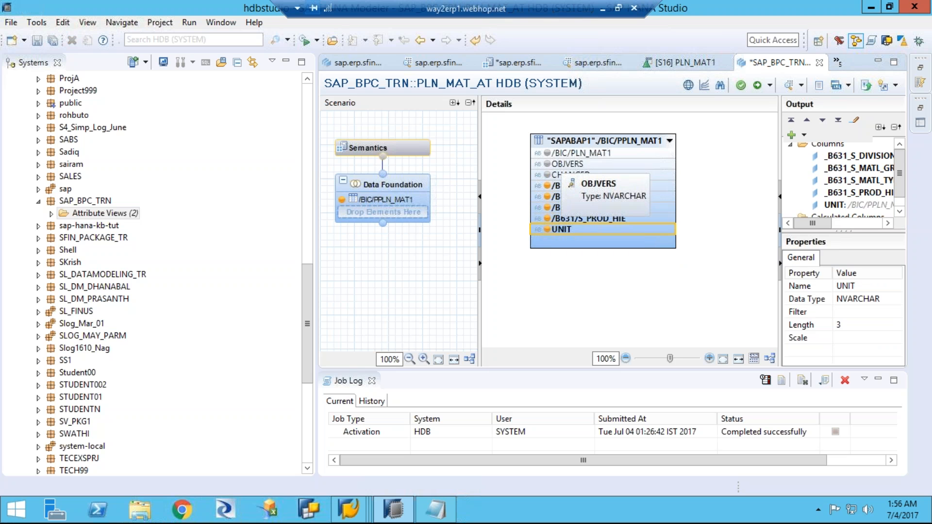
{"action": "left_click", "coordinate": [547, 153]}
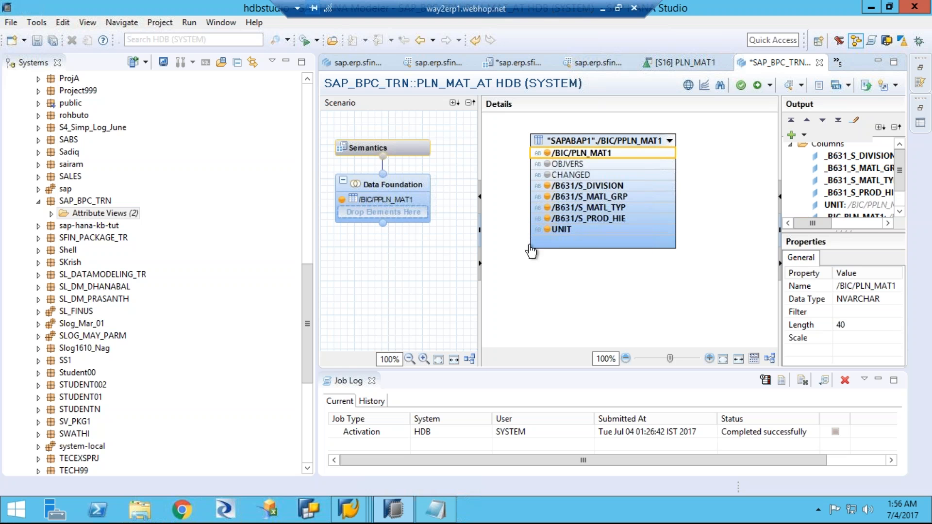
Step: Add the text table /BIC/TPLN_MAT1 to the Data Foundation, taking its name from the Notepad notes
{"action": "left_click_drag", "start_coordinate": [480, 163], "coordinate": [453, 160]}
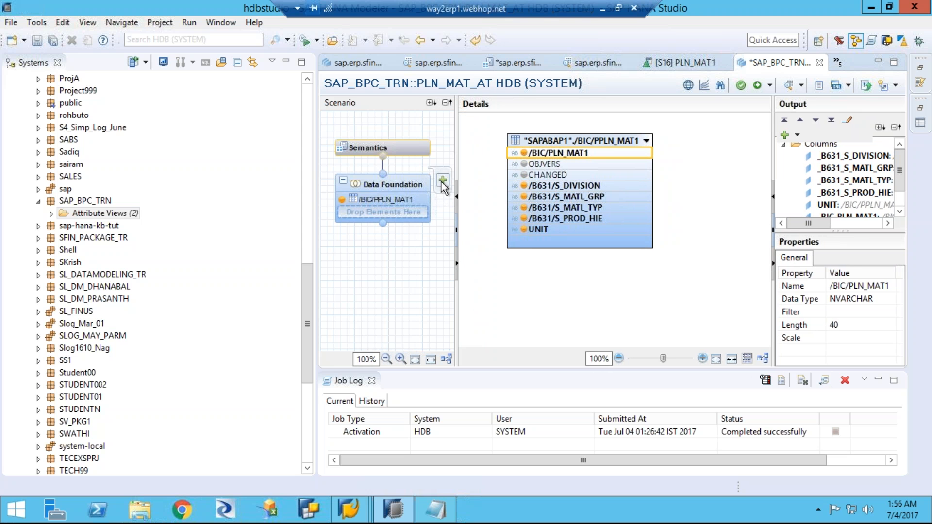
{"action": "left_click", "coordinate": [443, 184]}
{"action": "key", "text": "ctrl+shift+a"}
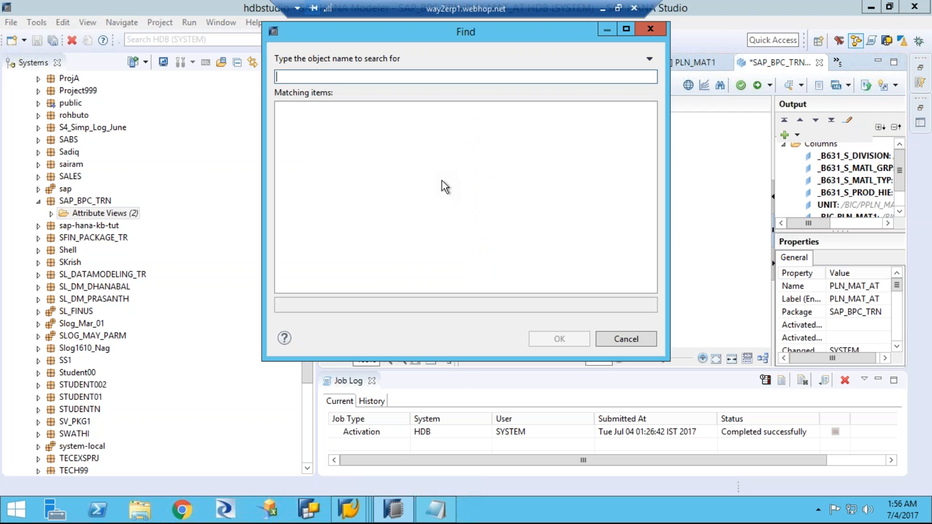
{"action": "left_click", "coordinate": [435, 510]}
{"action": "left_click_drag", "start_coordinate": [228, 311], "coordinate": [82, 311]}
{"action": "key", "text": "ctrl+c"}
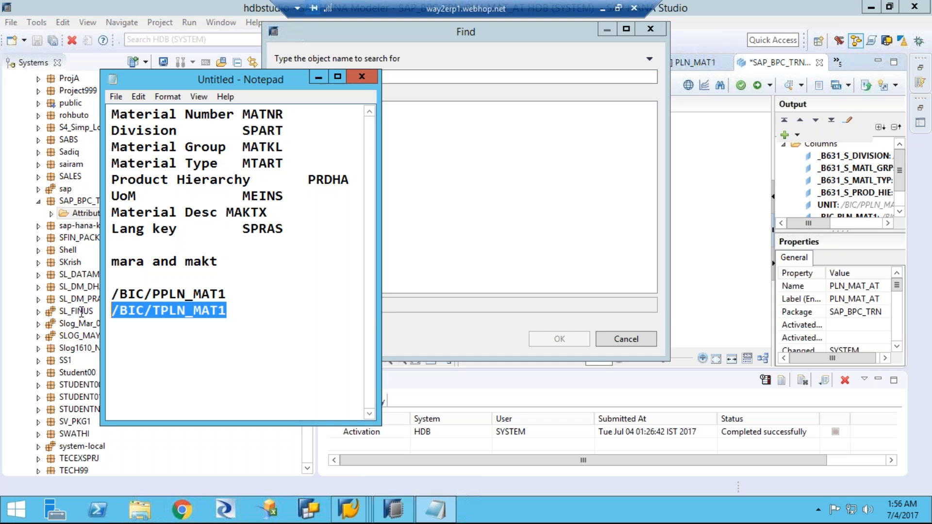
{"action": "left_click", "coordinate": [470, 77]}
{"action": "key", "text": "ctrl+v"}
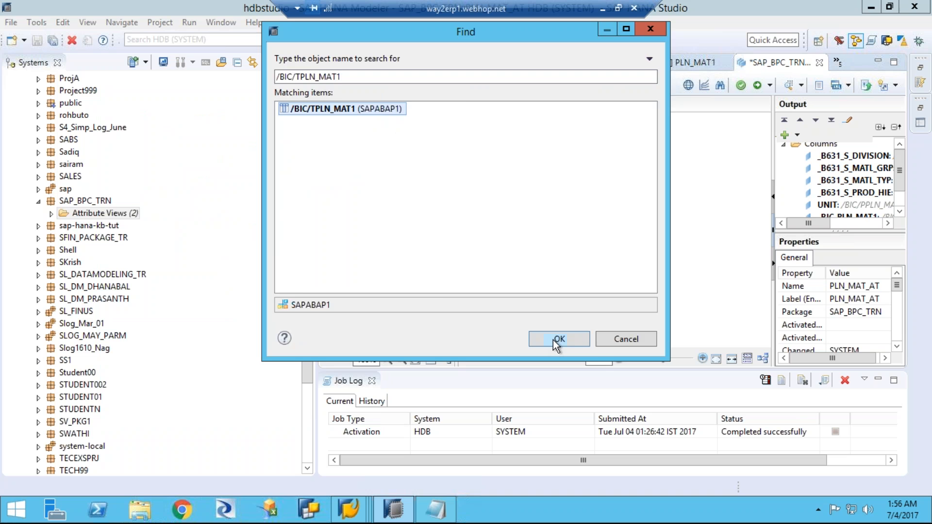
{"action": "left_click", "coordinate": [553, 340]}
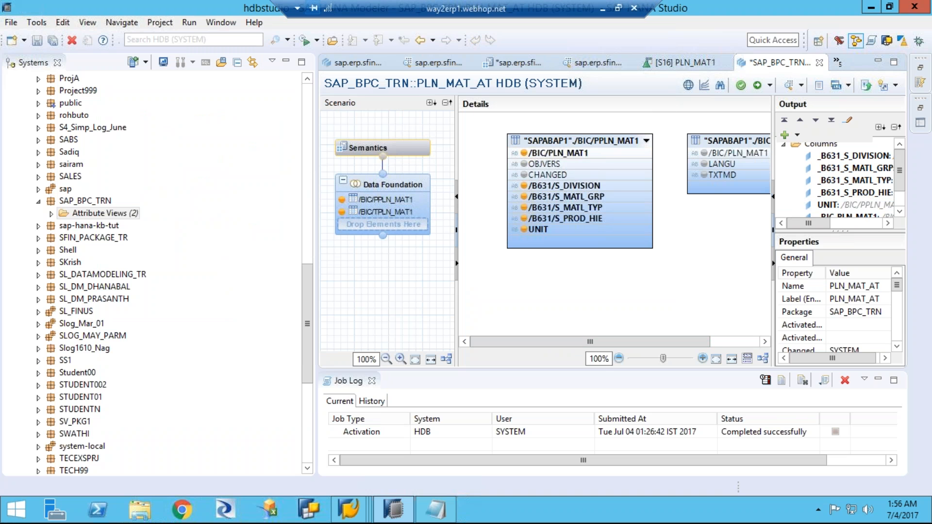
Step: Join the two tables on /BIC/PLN_MAT1 and add TXTMD from the text table to the output
{"action": "left_click_drag", "start_coordinate": [777, 161], "coordinate": [826, 161]}
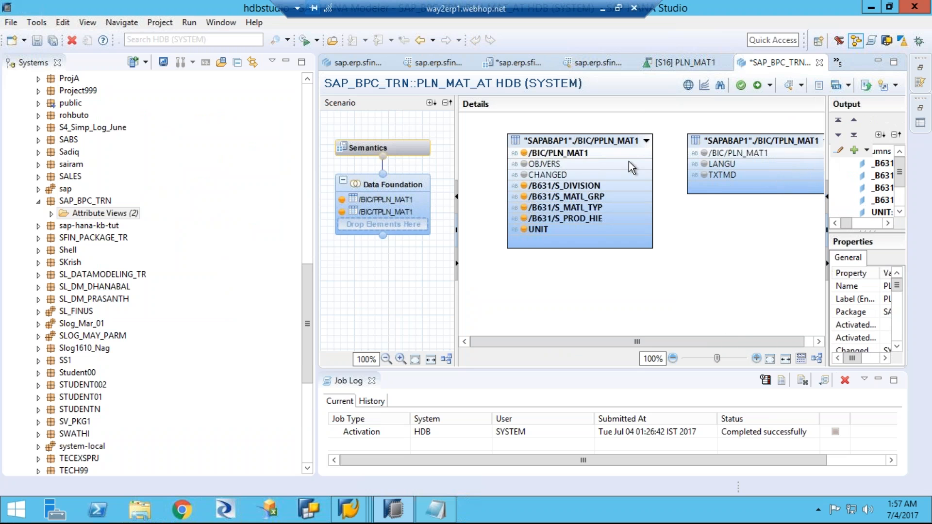
{"action": "left_click_drag", "start_coordinate": [612, 154], "coordinate": [712, 158]}
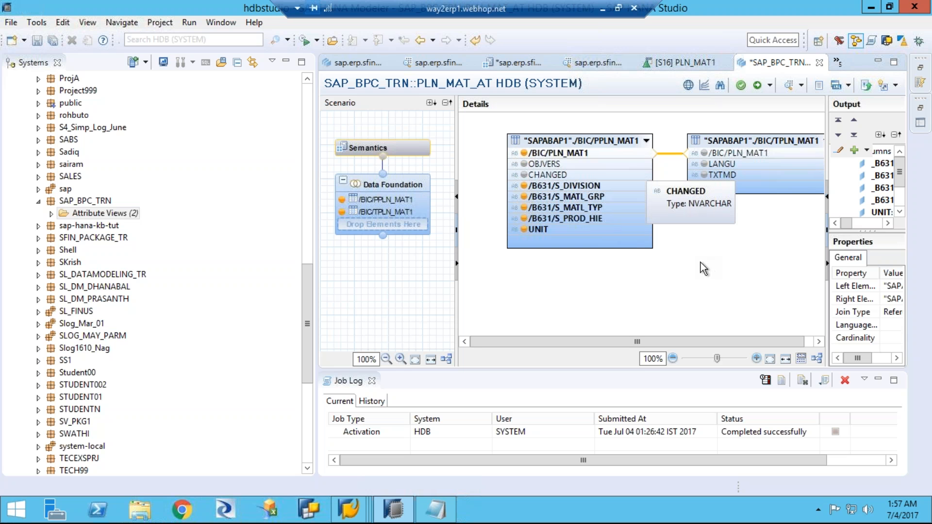
{"action": "left_click", "coordinate": [704, 175]}
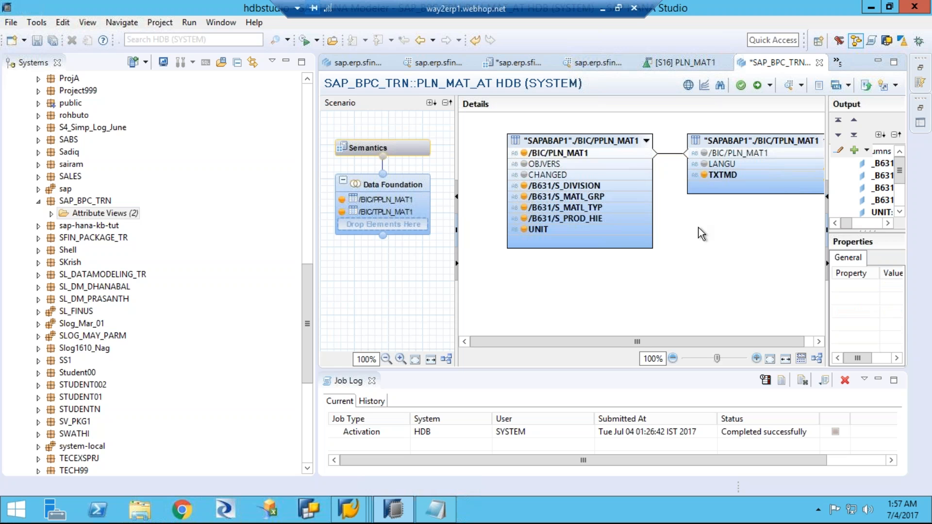
Step: Set the join between the master data and text tables to Text Join with LANGU as its language column
{"action": "left_click", "coordinate": [667, 153]}
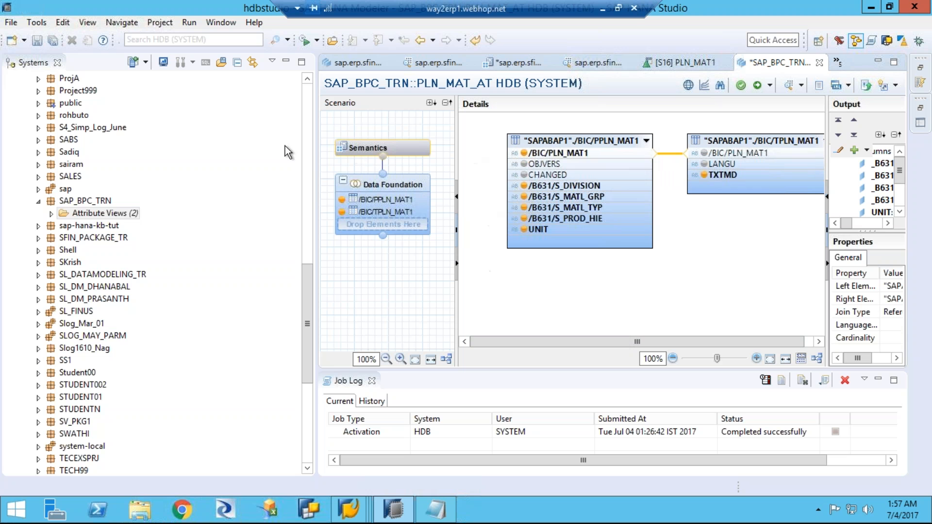
{"action": "left_click_drag", "start_coordinate": [313, 137], "coordinate": [168, 137]}
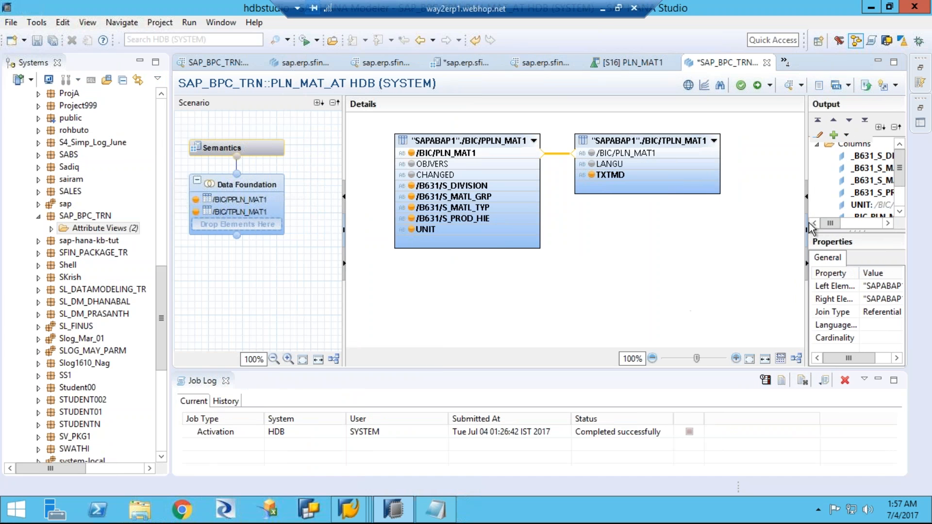
{"action": "left_click_drag", "start_coordinate": [806, 159], "coordinate": [737, 158]}
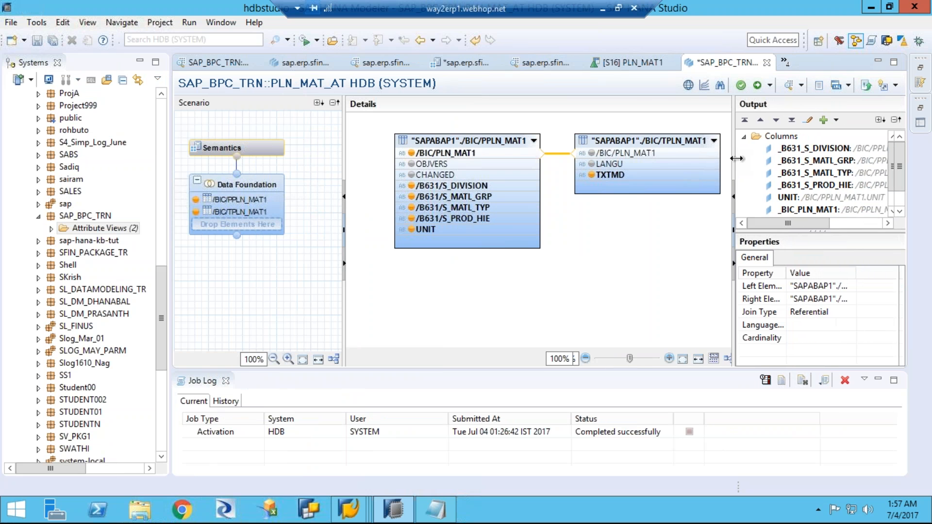
{"action": "left_click", "coordinate": [846, 313]}
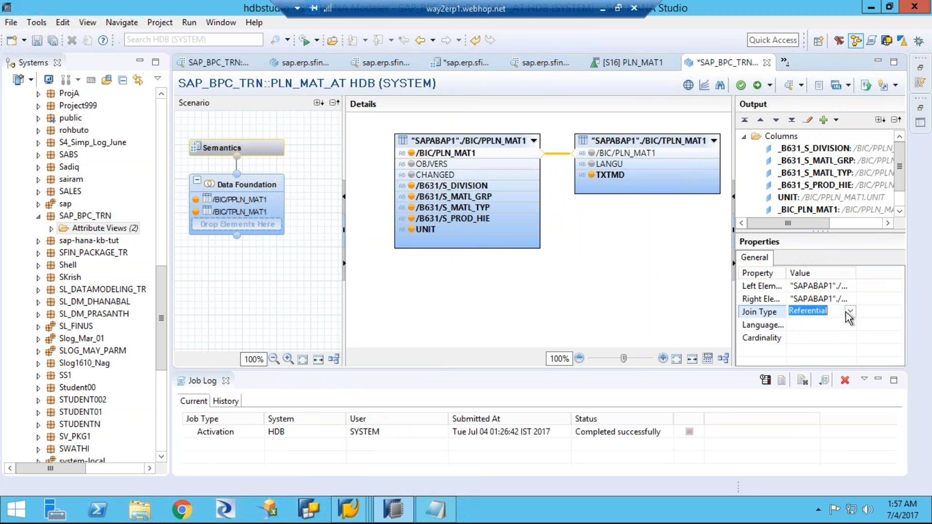
{"action": "left_click", "coordinate": [850, 313]}
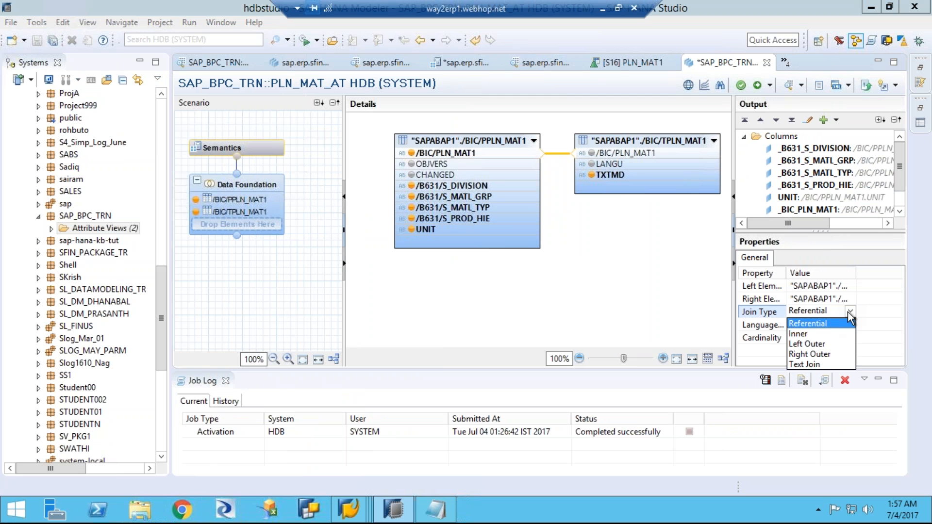
{"action": "left_click", "coordinate": [821, 364]}
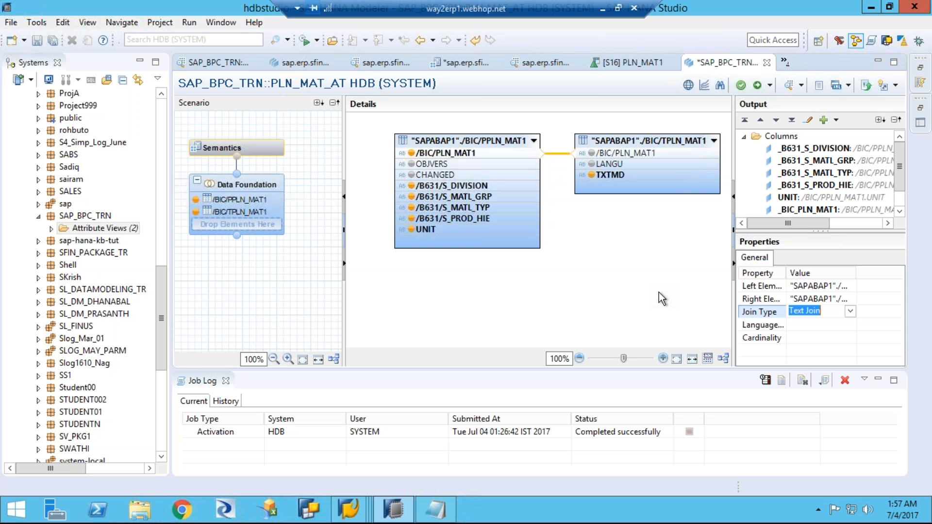
{"action": "left_click", "coordinate": [815, 326]}
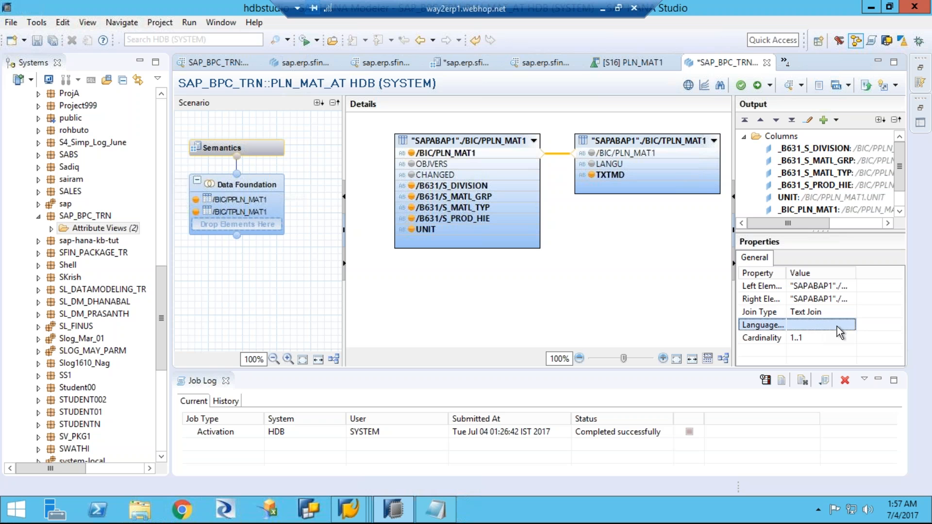
{"action": "left_click", "coordinate": [837, 327]}
{"action": "left_click", "coordinate": [849, 324]}
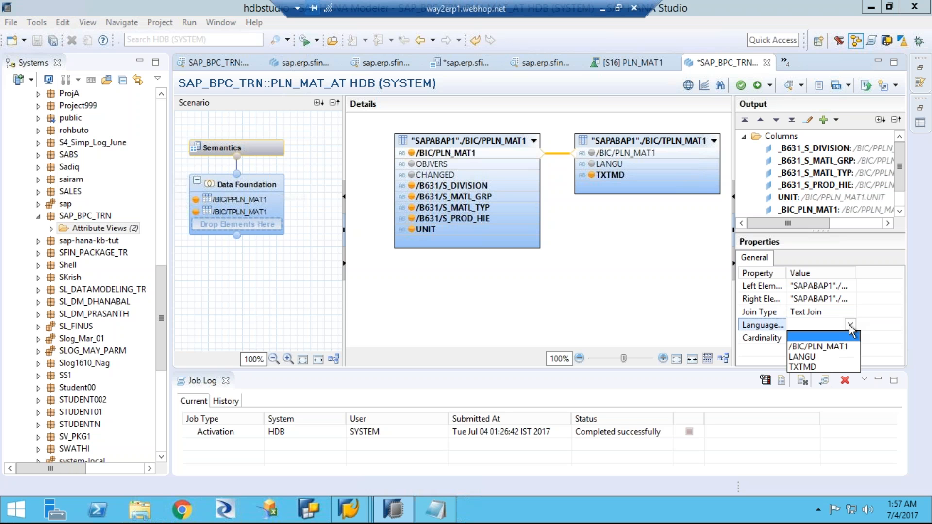
{"action": "left_click", "coordinate": [804, 357]}
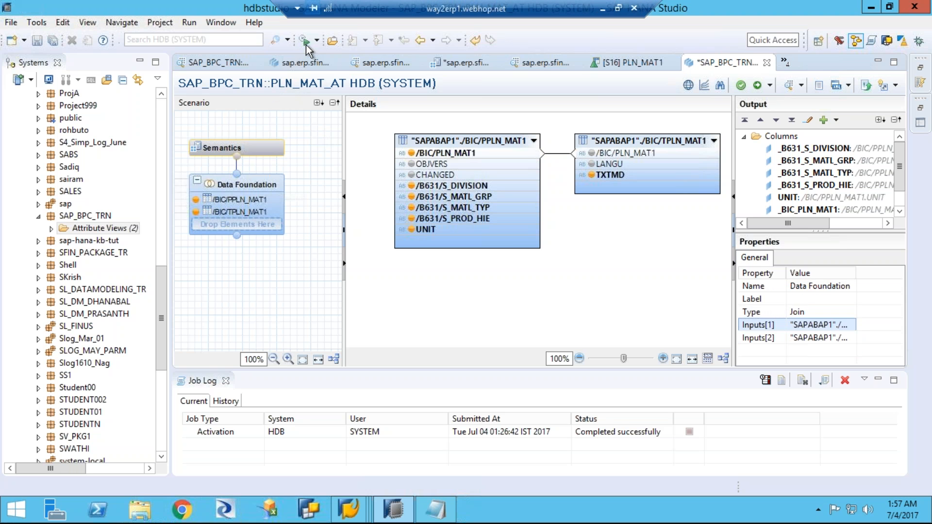
Step: Show the view's semantics with wider Name and Label columns, and shorten the _B631_S_DIVISION label to DIVISION
{"action": "left_click", "coordinate": [259, 150]}
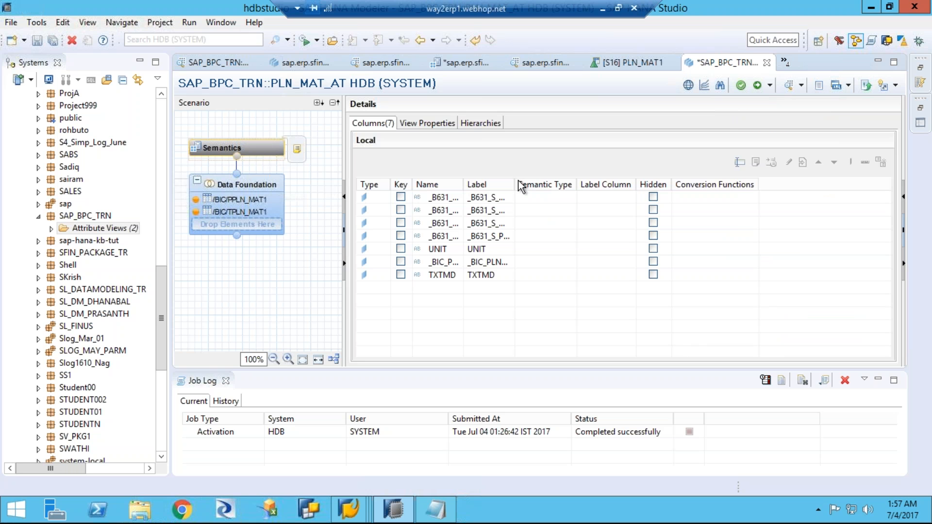
{"action": "left_click_drag", "start_coordinate": [516, 185], "coordinate": [585, 184]}
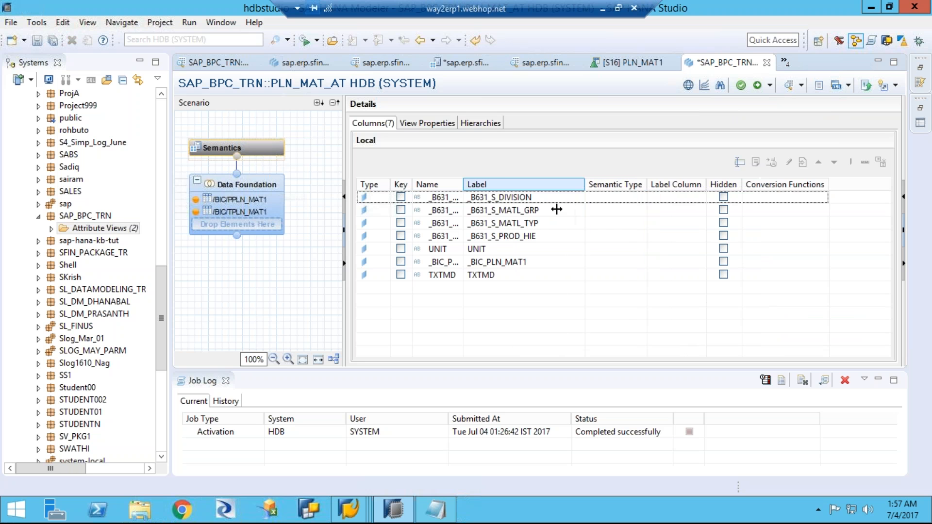
{"action": "left_click_drag", "start_coordinate": [465, 184], "coordinate": [515, 185]}
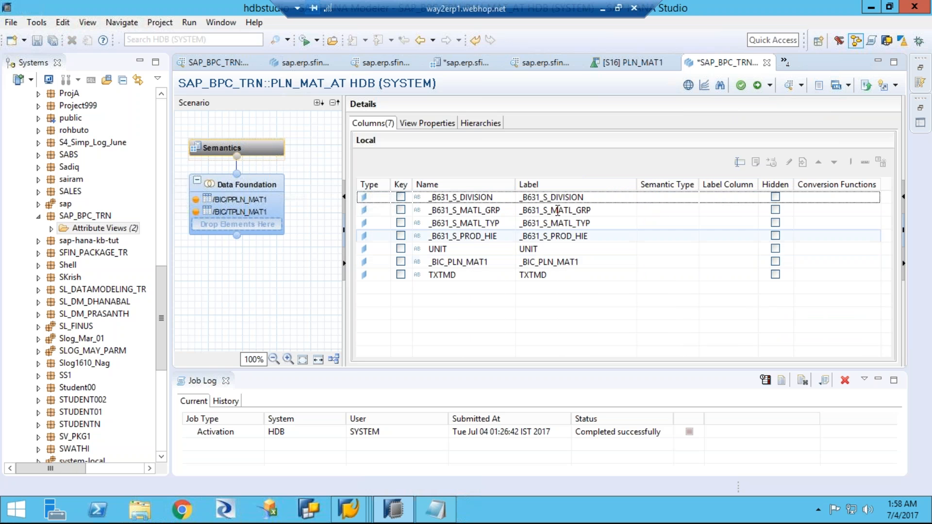
{"action": "left_click", "coordinate": [551, 197]}
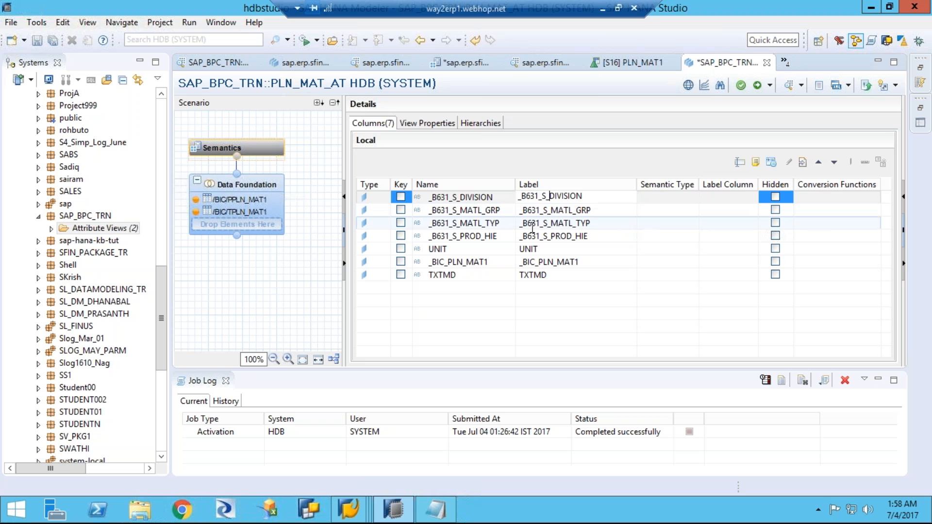
{"action": "key", "text": "BackSpace"}
{"action": "key", "text": "BackSpace"}
{"action": "key", "text": "BackSpace"}
{"action": "key", "text": "BackSpace"}
{"action": "key", "text": "BackSpace"}
{"action": "key", "text": "BackSpace"}
{"action": "key", "text": "BackSpace"}
{"action": "key", "text": "BackSpace"}
{"action": "key", "text": "Return"}
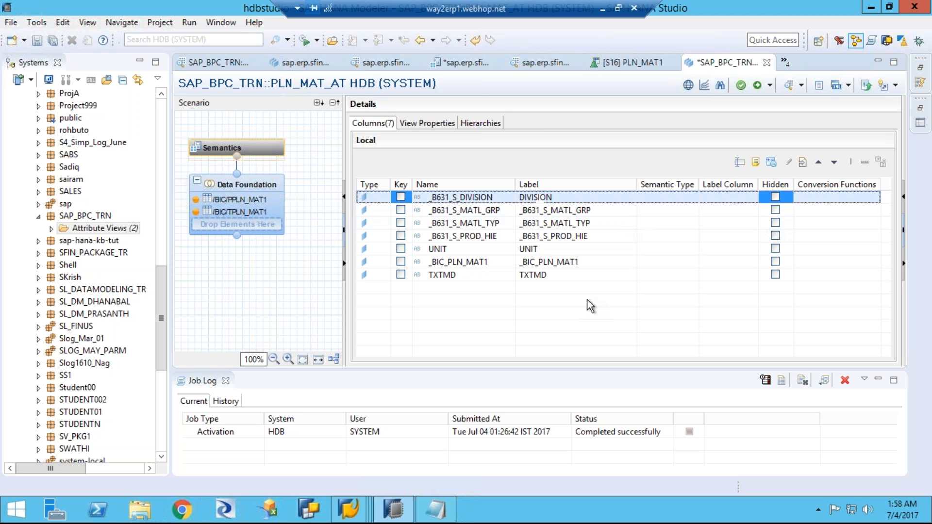
Step: Shorten the label of the _B631_S_MATL_GRP column to MATL_GRP
{"action": "left_click", "coordinate": [554, 213]}
{"action": "left_click", "coordinate": [551, 210]}
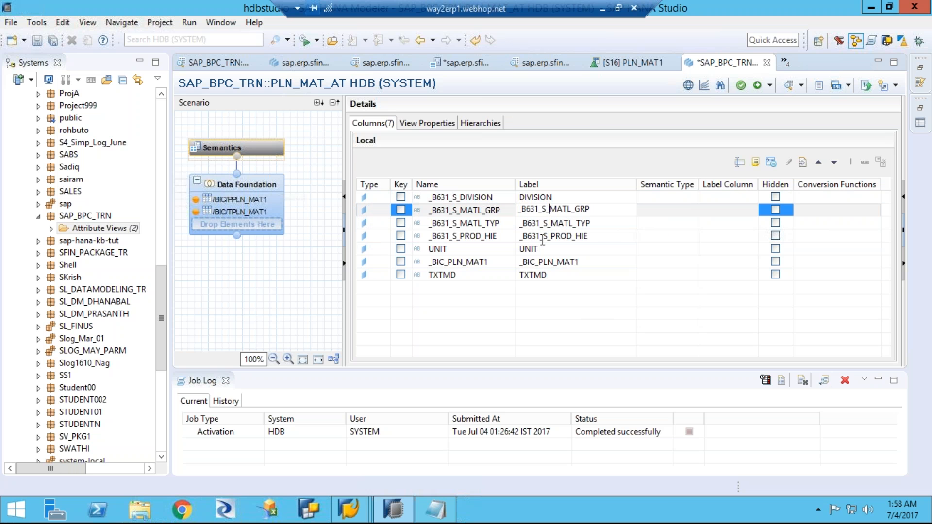
{"action": "key", "text": "BackSpace"}
{"action": "key", "text": "BackSpace"}
{"action": "key", "text": "BackSpace"}
{"action": "key", "text": "BackSpace"}
{"action": "key", "text": "BackSpace"}
{"action": "key", "text": "BackSpace"}
{"action": "key", "text": "BackSpace"}
{"action": "key", "text": "BackSpace"}
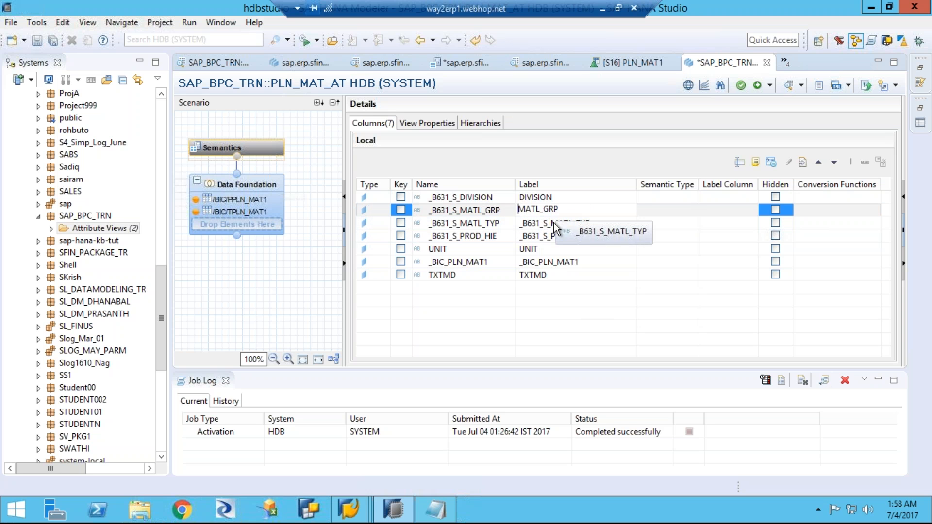
Step: Shorten the label of the _B631_S_MATL_TYP column to MATL_TYP
{"action": "left_click", "coordinate": [553, 223]}
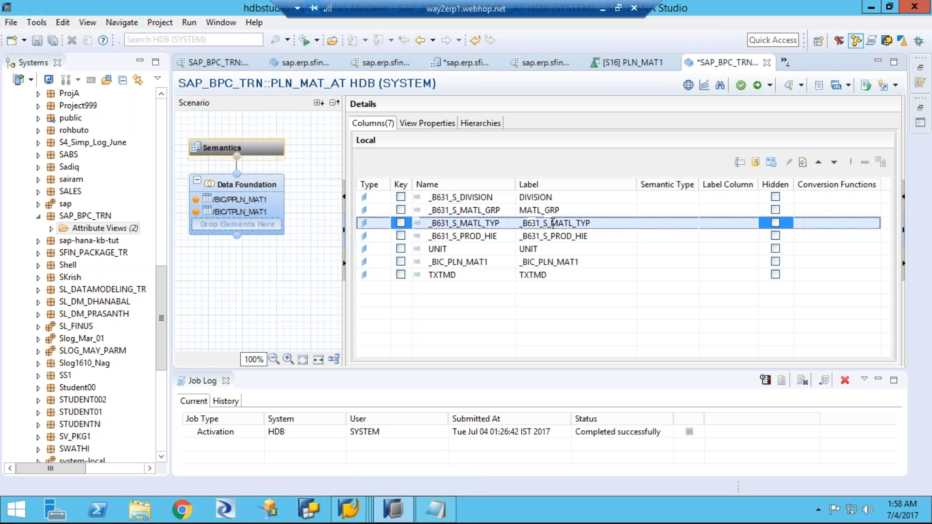
{"action": "left_click", "coordinate": [554, 224]}
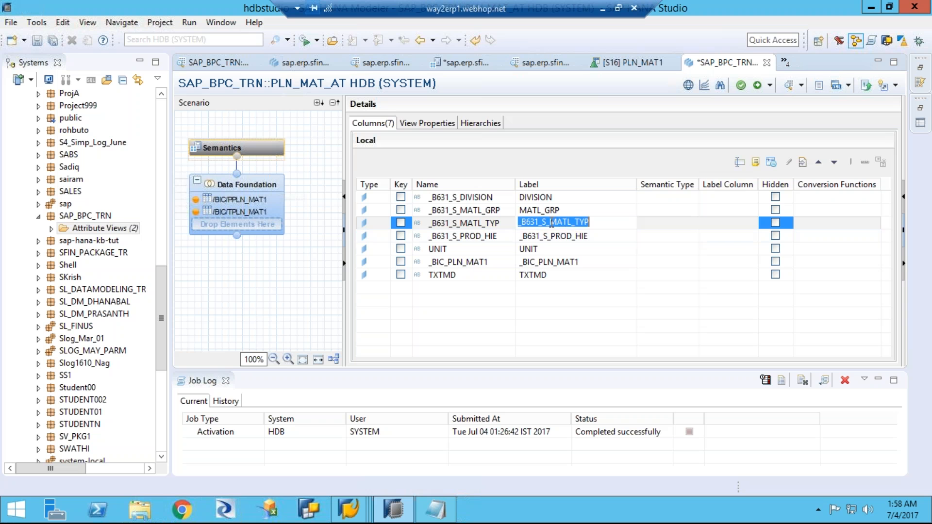
{"action": "key", "text": "BackSpace"}
{"action": "key", "text": "BackSpace"}
{"action": "key", "text": "BackSpace"}
{"action": "key", "text": "BackSpace"}
{"action": "key", "text": "BackSpace"}
{"action": "key", "text": "BackSpace"}
{"action": "key", "text": "BackSpace"}
{"action": "key", "text": "BackSpace"}
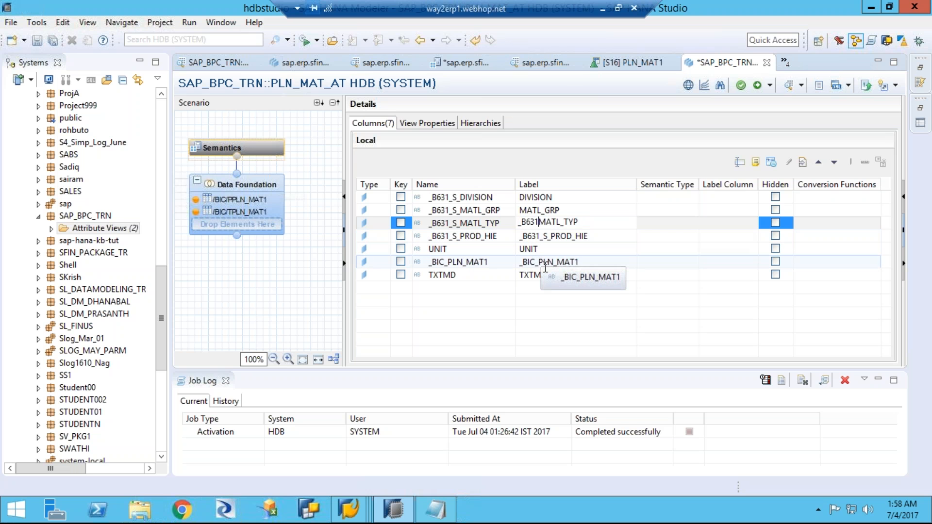
Step: Shorten the label of the _B631_S_PROD_HIE column to PROD_HIE
{"action": "left_click", "coordinate": [553, 238]}
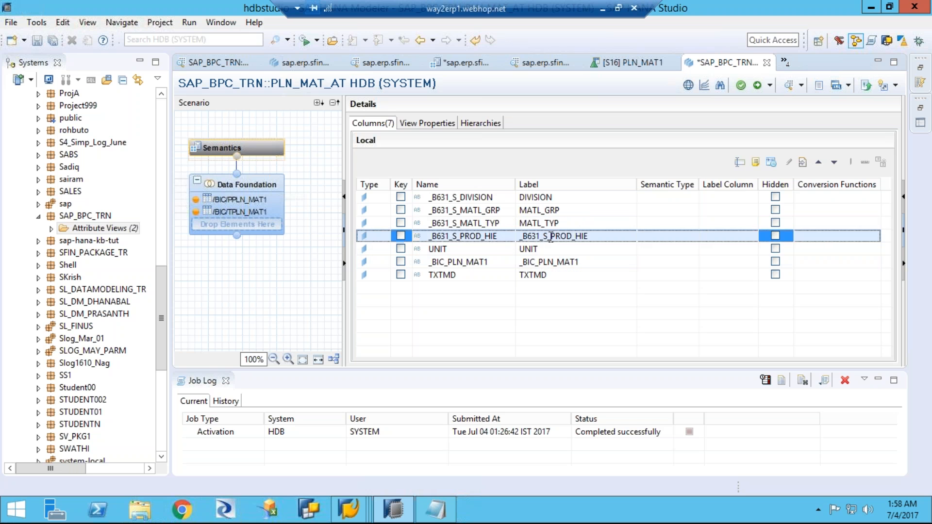
{"action": "left_click", "coordinate": [552, 237]}
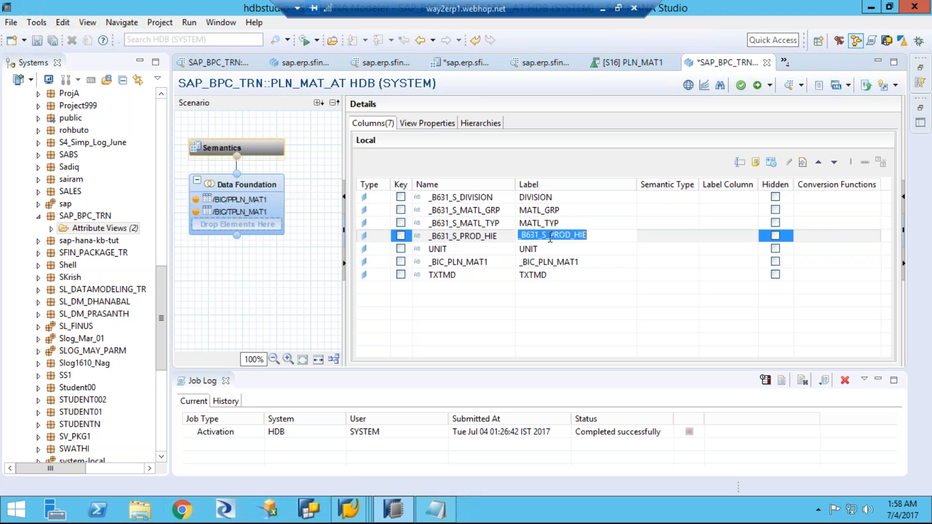
{"action": "left_click", "coordinate": [550, 238]}
{"action": "key", "text": "BackSpace"}
{"action": "key", "text": "BackSpace"}
{"action": "key", "text": "BackSpace"}
{"action": "key", "text": "BackSpace"}
{"action": "key", "text": "BackSpace"}
{"action": "key", "text": "BackSpace"}
{"action": "key", "text": "BackSpace"}
{"action": "key", "text": "BackSpace"}
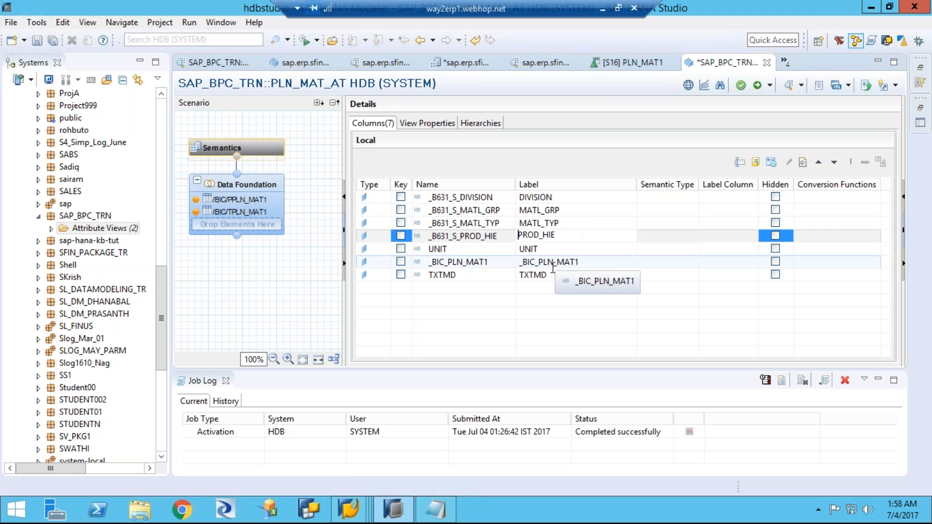
Step: Shorten the _BIC_PLN_MAT1 label to PLN_MAT1 and mark that column as the key attribute
{"action": "left_click", "coordinate": [596, 262]}
{"action": "left_click", "coordinate": [538, 262]}
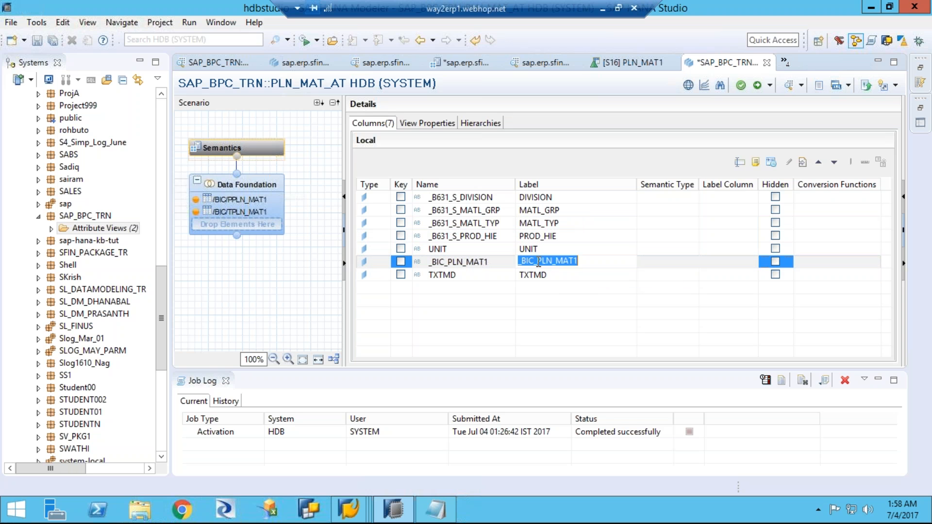
{"action": "key", "text": "BackSpace"}
{"action": "key", "text": "BackSpace"}
{"action": "key", "text": "BackSpace"}
{"action": "key", "text": "BackSpace"}
{"action": "key", "text": "BackSpace"}
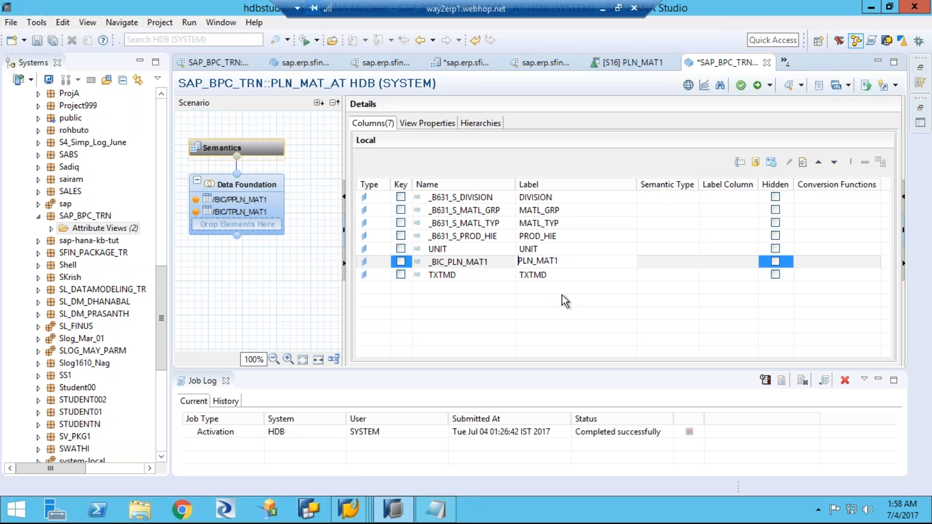
{"action": "key", "text": "Return"}
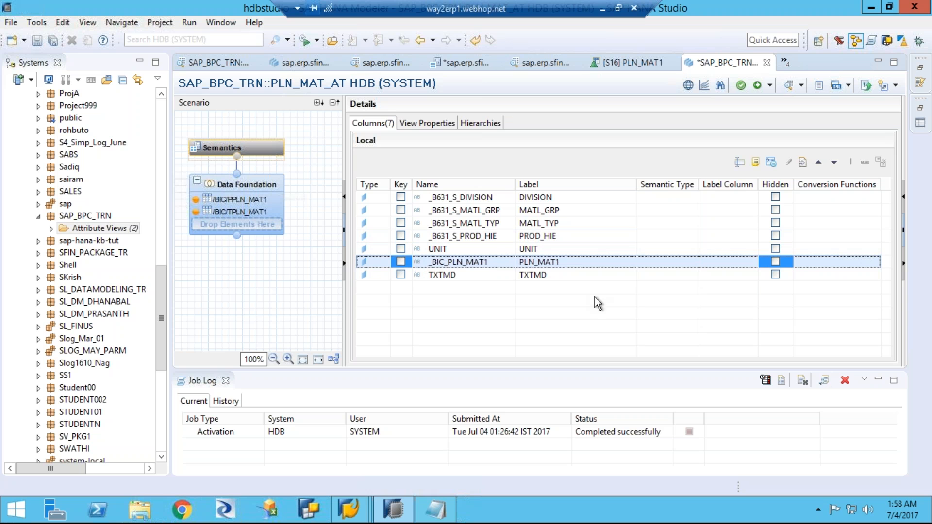
{"action": "left_click", "coordinate": [399, 261]}
Step: Validate the PLN_MAT_AT attribute view, and save and activate it
{"action": "left_click", "coordinate": [742, 88]}
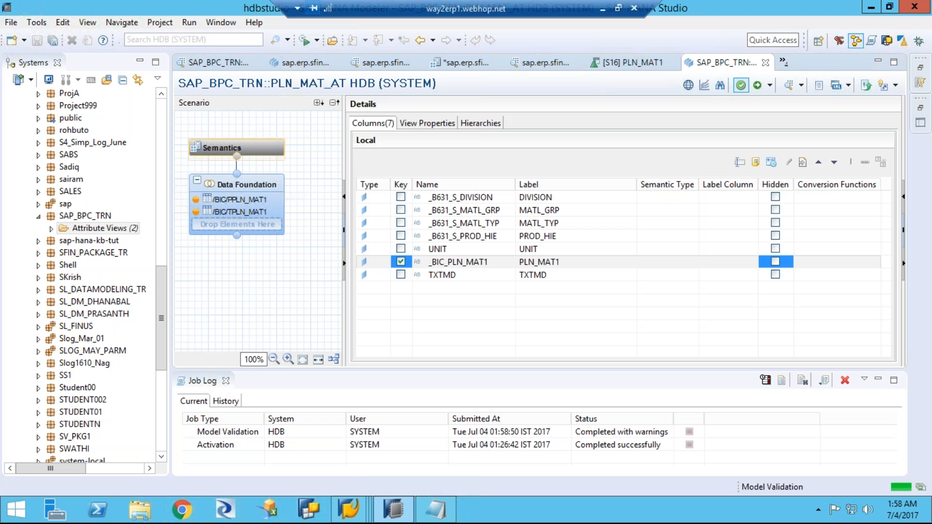
{"action": "left_click", "coordinate": [769, 86]}
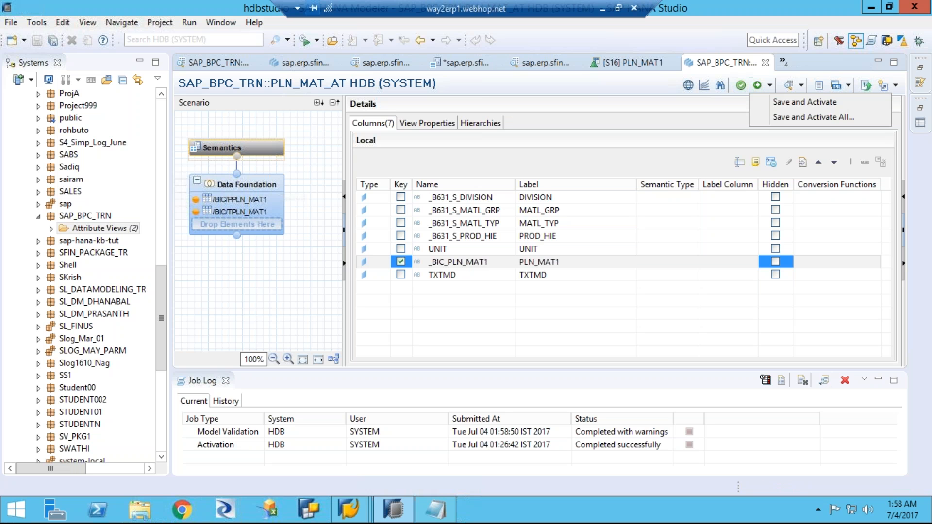
{"action": "left_click", "coordinate": [777, 103]}
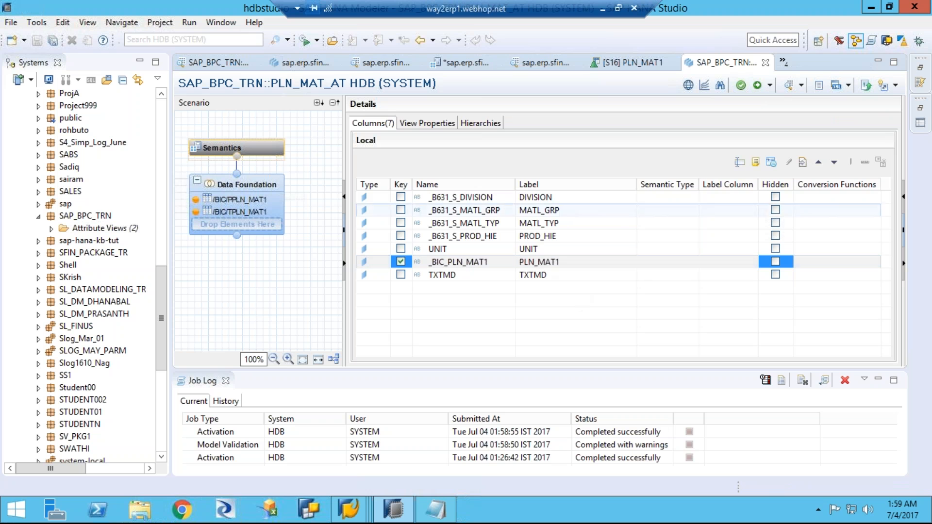
Step: Preview the raw data of PLN_MAT_AT from the Semantics node, widening the TXTMD column to read the material texts
{"action": "left_click", "coordinate": [262, 147]}
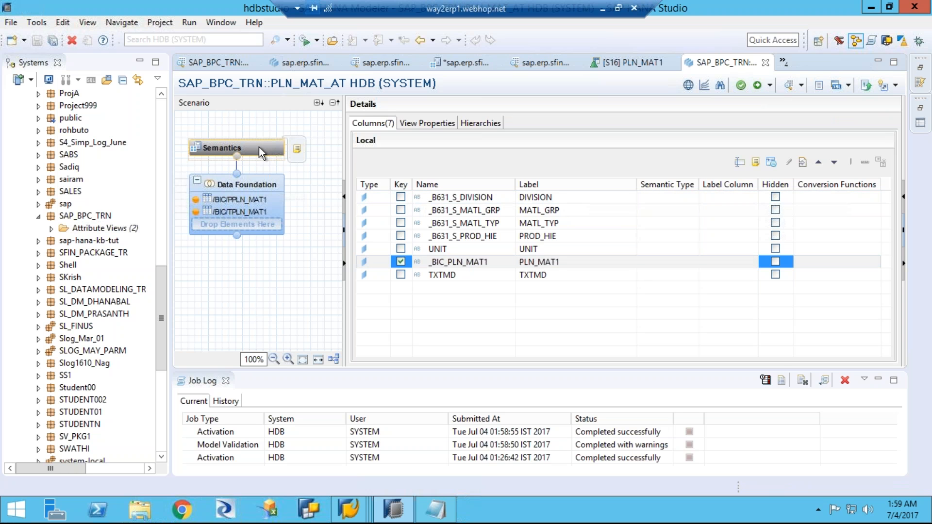
{"action": "right_click", "coordinate": [258, 147]}
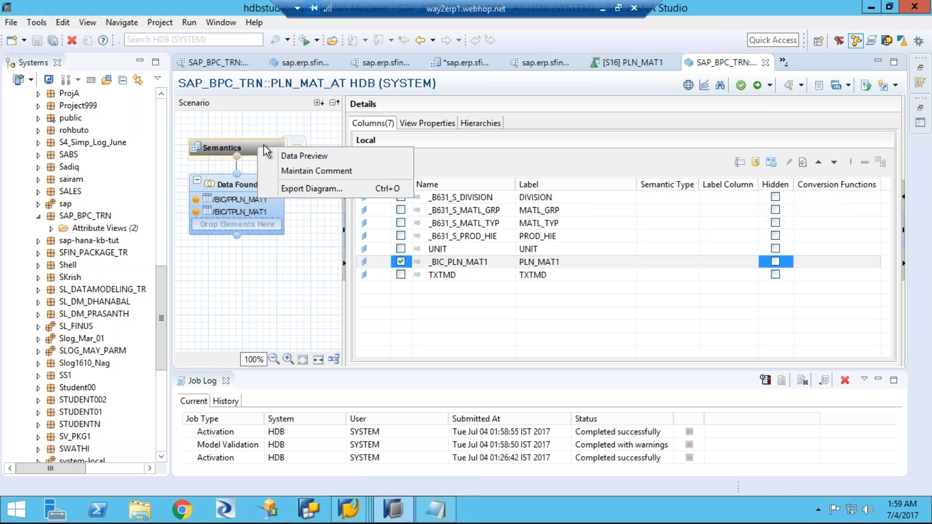
{"action": "left_click", "coordinate": [290, 157]}
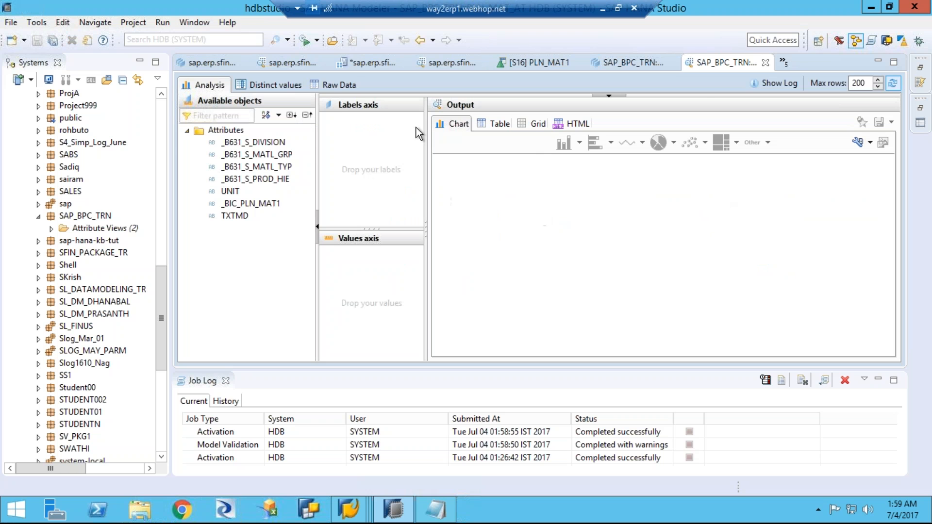
{"action": "left_click", "coordinate": [345, 86]}
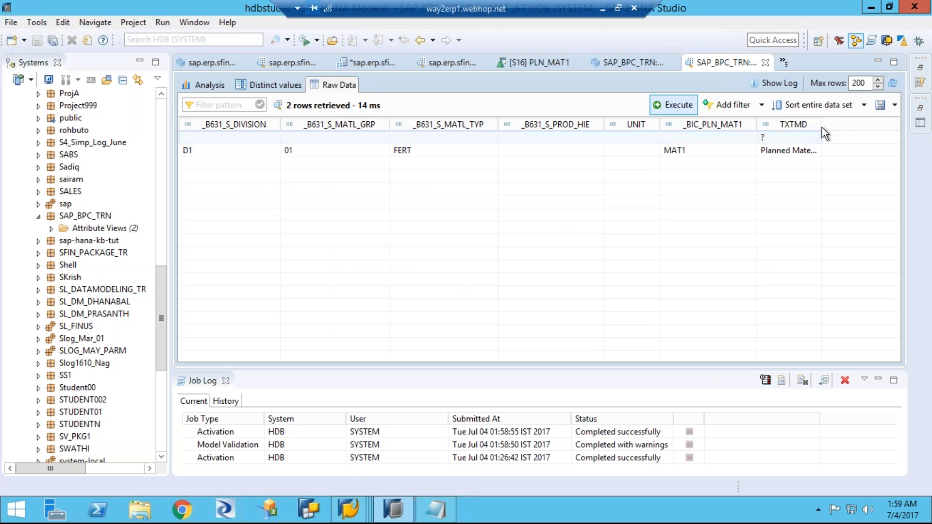
{"action": "left_click_drag", "start_coordinate": [821, 125], "coordinate": [881, 125]}
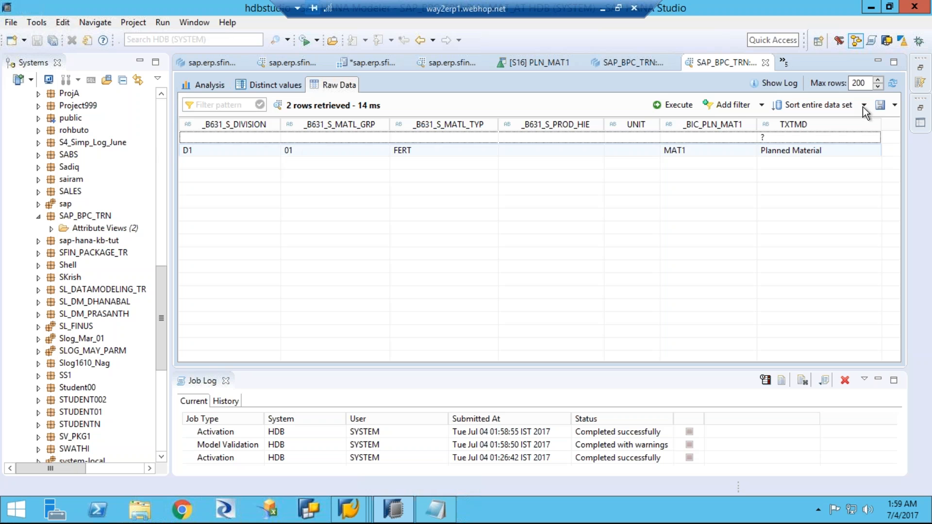
{"action": "right_click", "coordinate": [808, 60]}
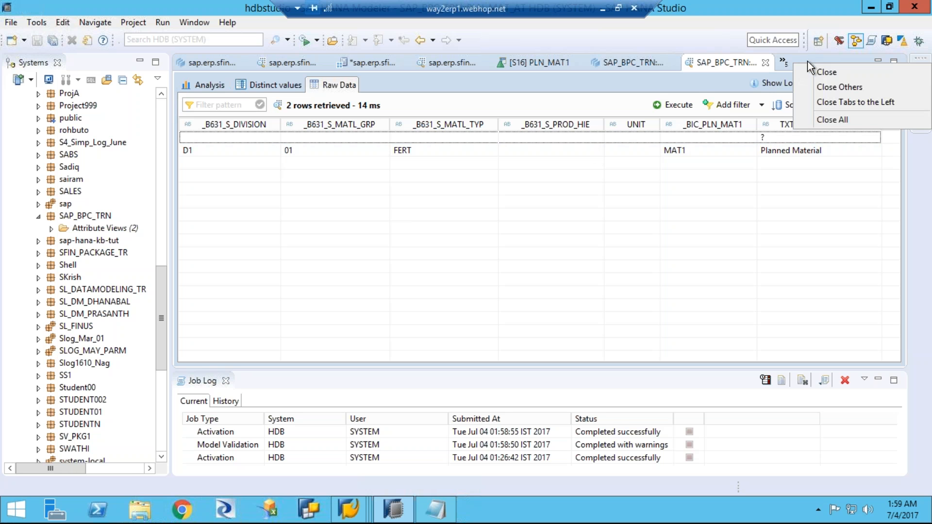
{"action": "left_click", "coordinate": [814, 103]}
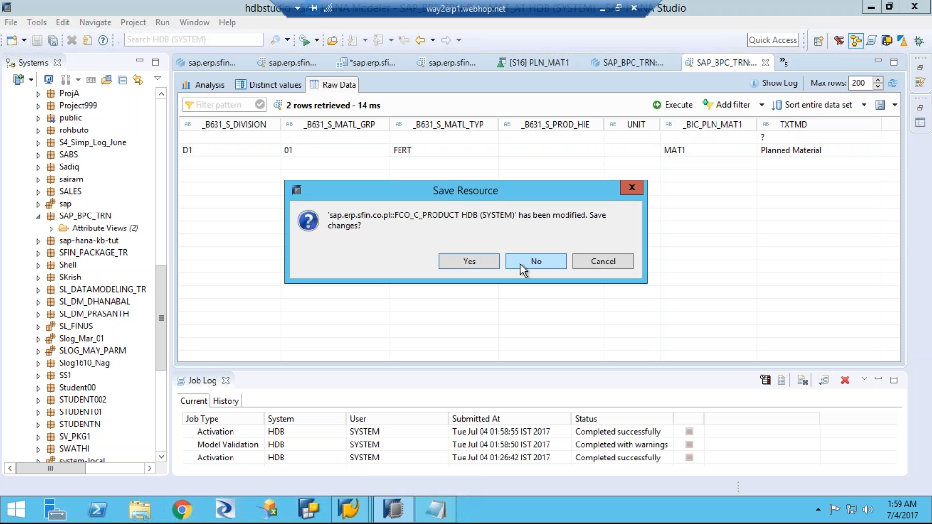
{"action": "left_click", "coordinate": [591, 267]}
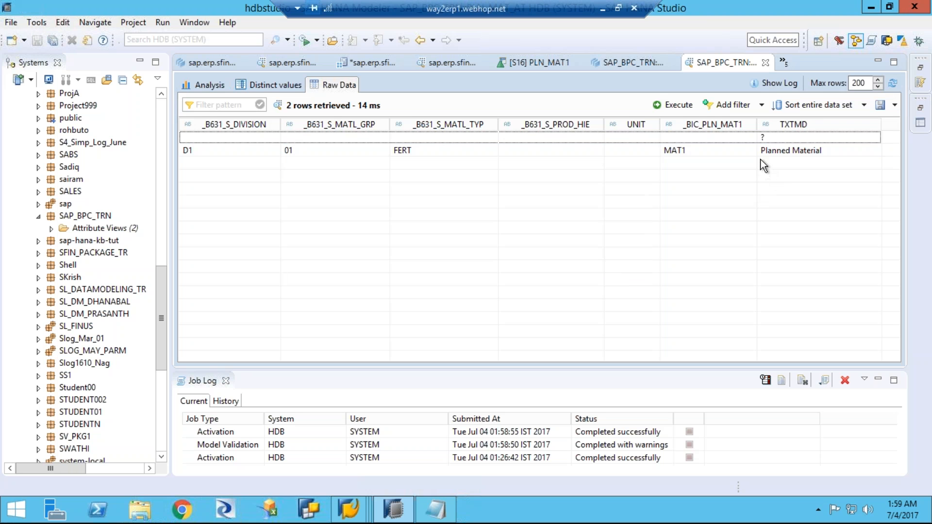
Step: Return to the PLN_MAT_AT view and redeploy it, once with Save and Activate and once with Save and Activate All
{"action": "left_click", "coordinate": [633, 63]}
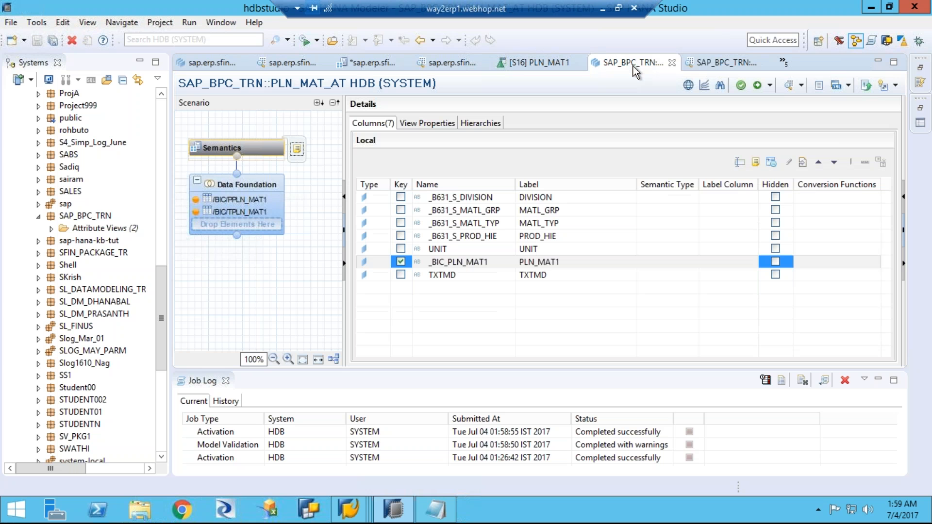
{"action": "left_click", "coordinate": [770, 86]}
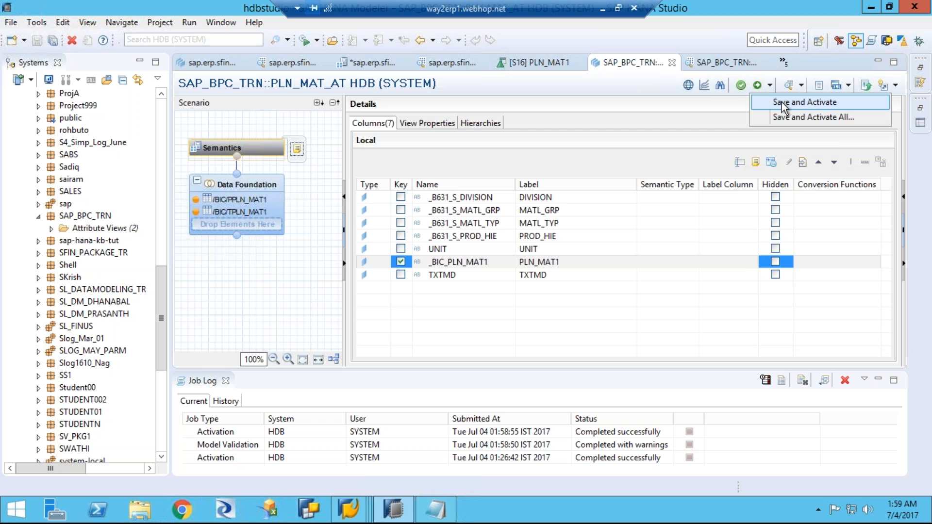
{"action": "left_click", "coordinate": [782, 104]}
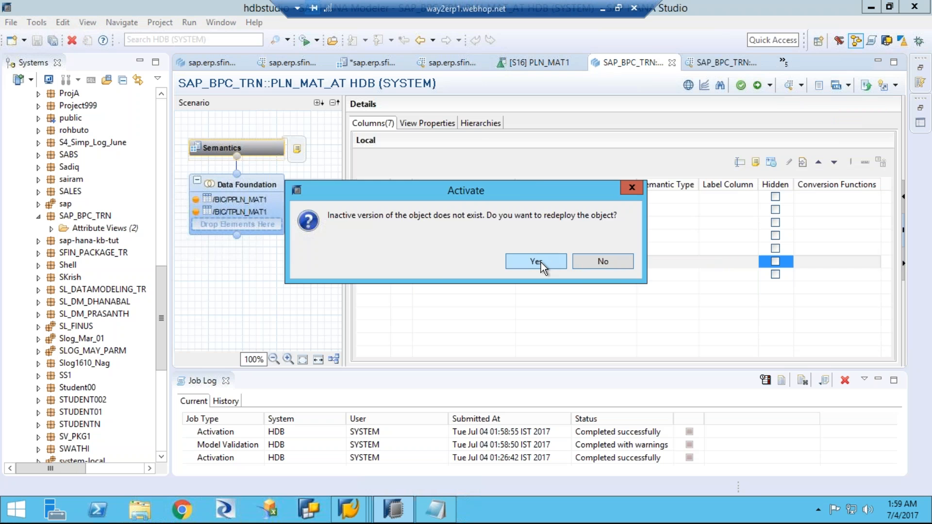
{"action": "left_click", "coordinate": [542, 262]}
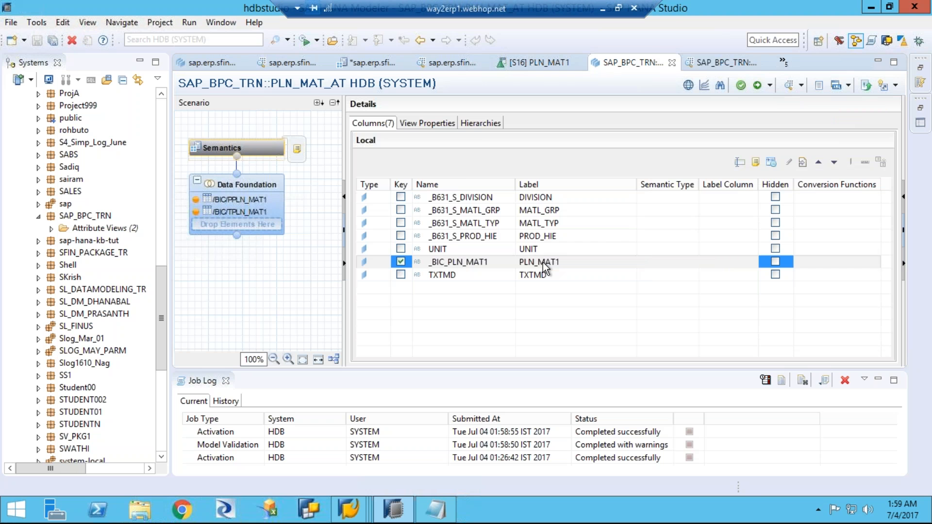
{"action": "left_click", "coordinate": [770, 86]}
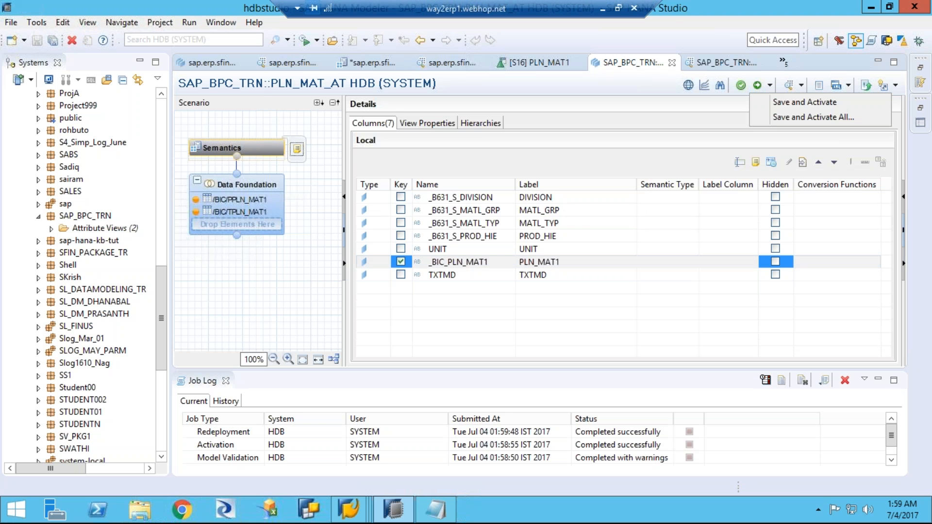
{"action": "left_click", "coordinate": [780, 121]}
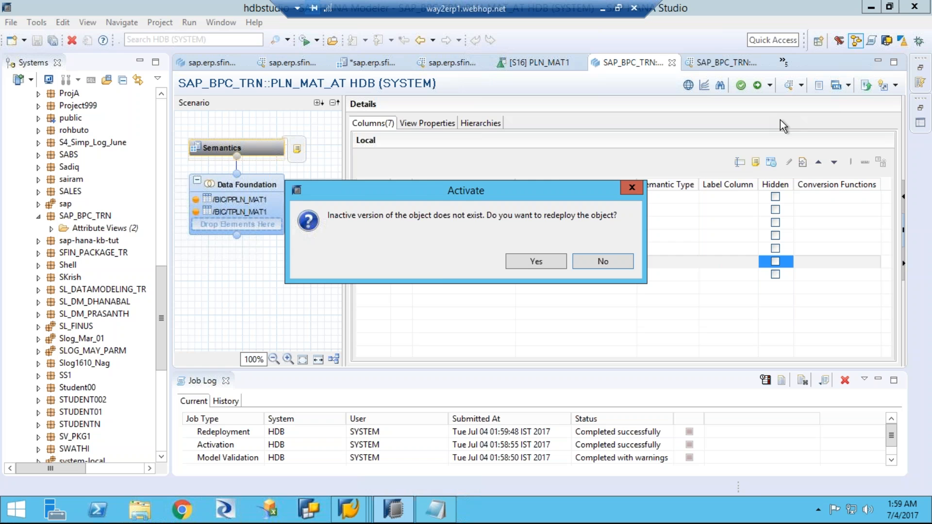
{"action": "left_click", "coordinate": [541, 264]}
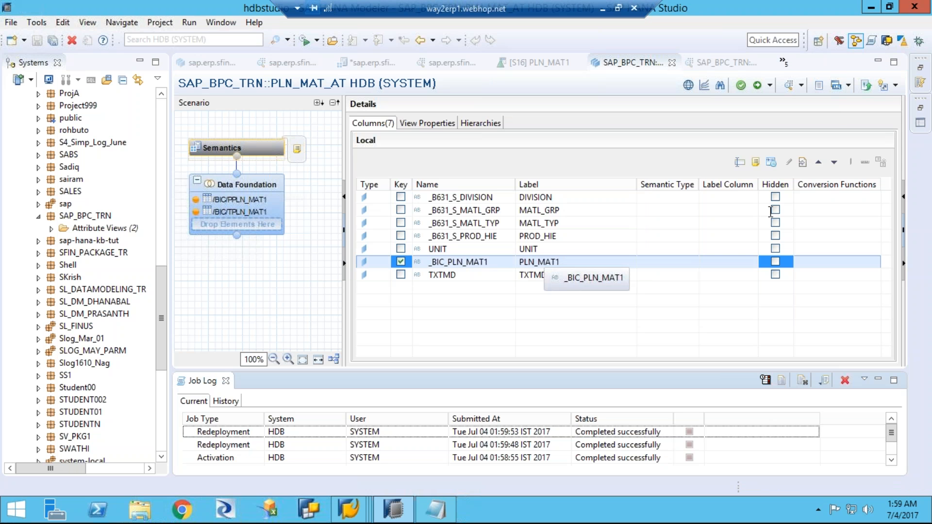
Step: Close all open editors, including the PLN_MAT_AT view and its data preview, discarding the changes to FCO_C_PRODUCT
{"action": "right_click", "coordinate": [814, 60]}
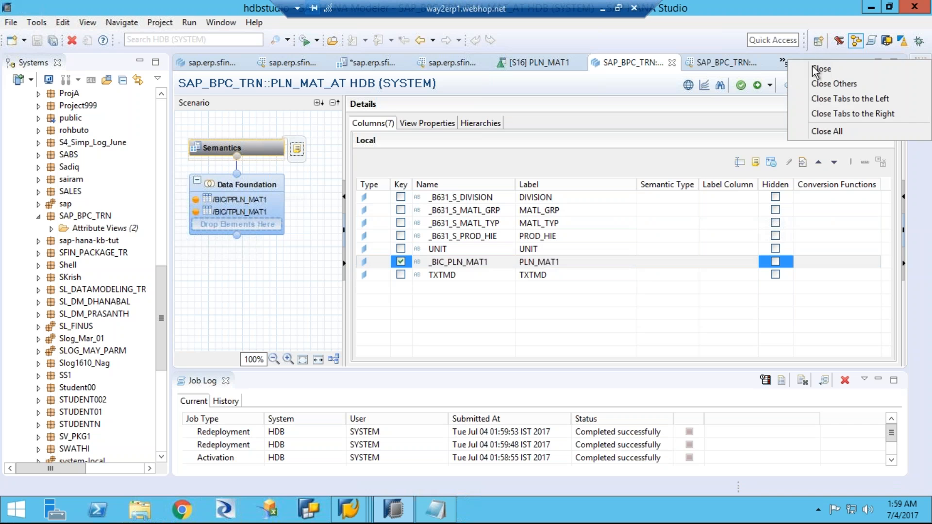
{"action": "left_click", "coordinate": [815, 100]}
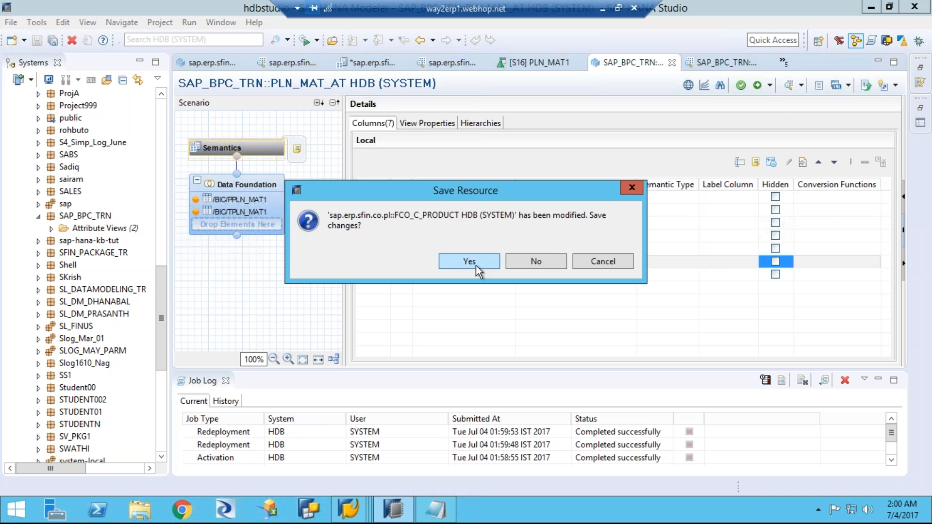
{"action": "left_click", "coordinate": [524, 260]}
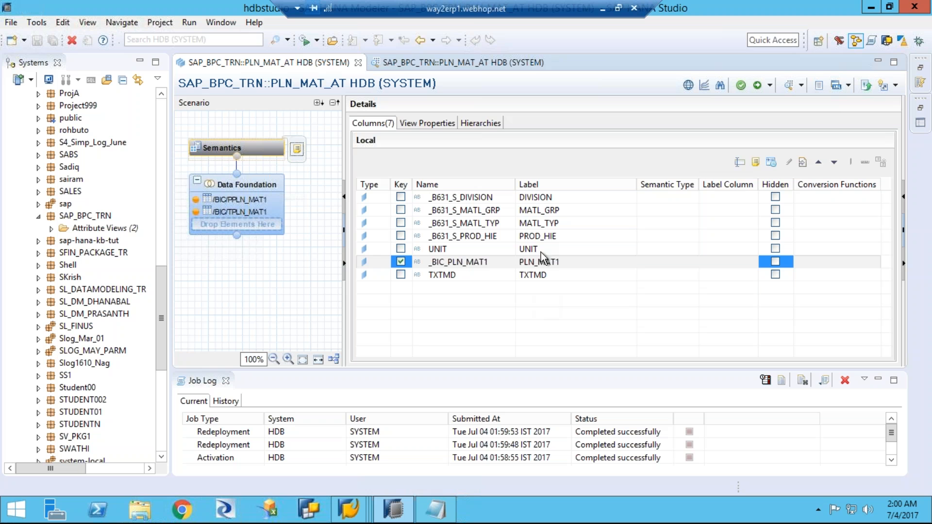
{"action": "left_click", "coordinate": [359, 64]}
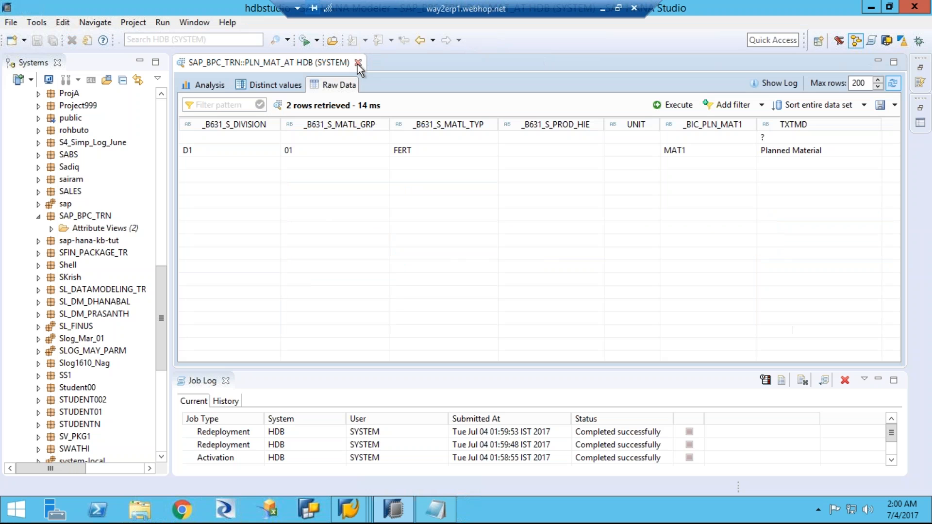
{"action": "left_click", "coordinate": [358, 64]}
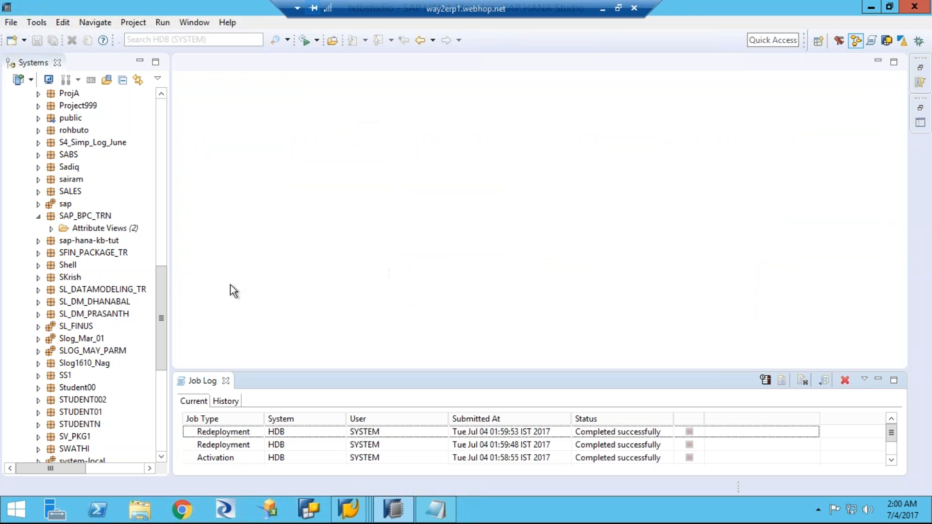
Step: Expand the attribute views of the SAP_BPC_TRN package and widen the Systems view
{"action": "left_click", "coordinate": [51, 228]}
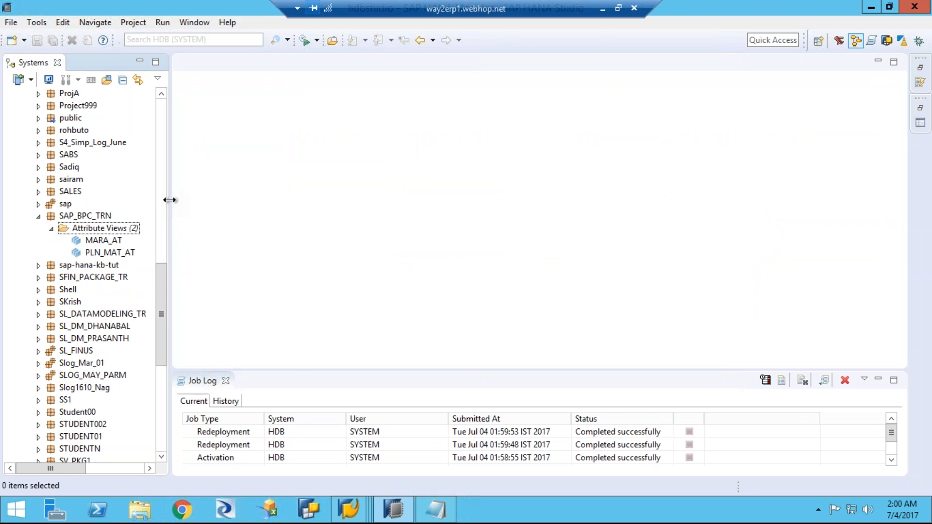
{"action": "left_click_drag", "start_coordinate": [170, 199], "coordinate": [235, 200]}
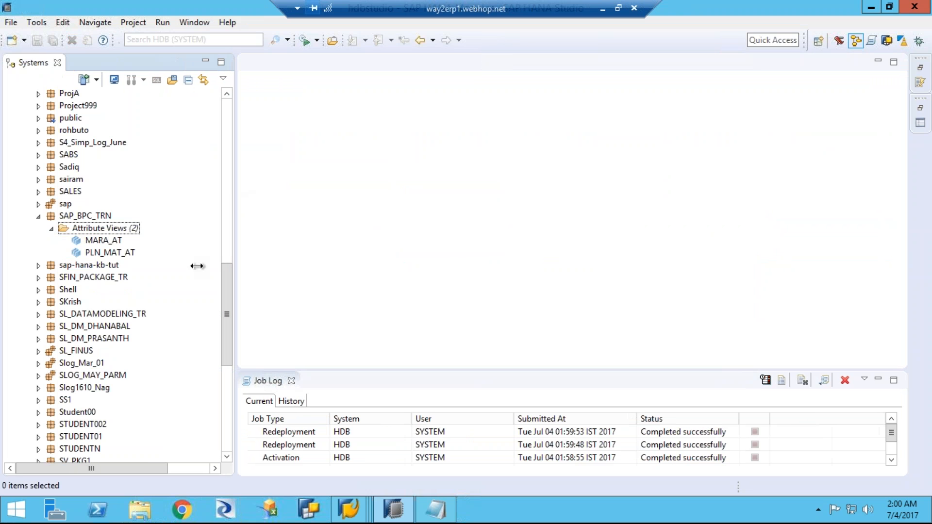
{"action": "left_click_drag", "start_coordinate": [225, 290], "coordinate": [228, 324]}
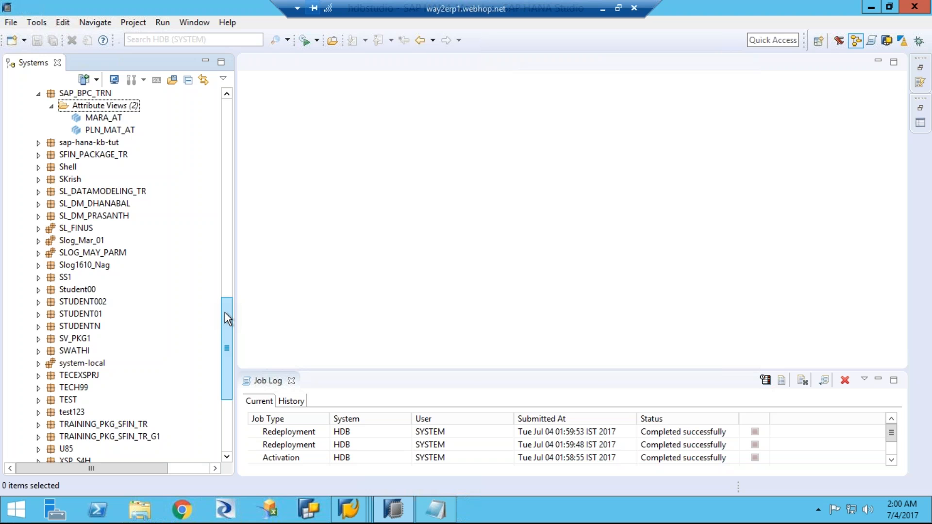
{"action": "left_click", "coordinate": [125, 107]}
{"action": "right_click", "coordinate": [124, 106]}
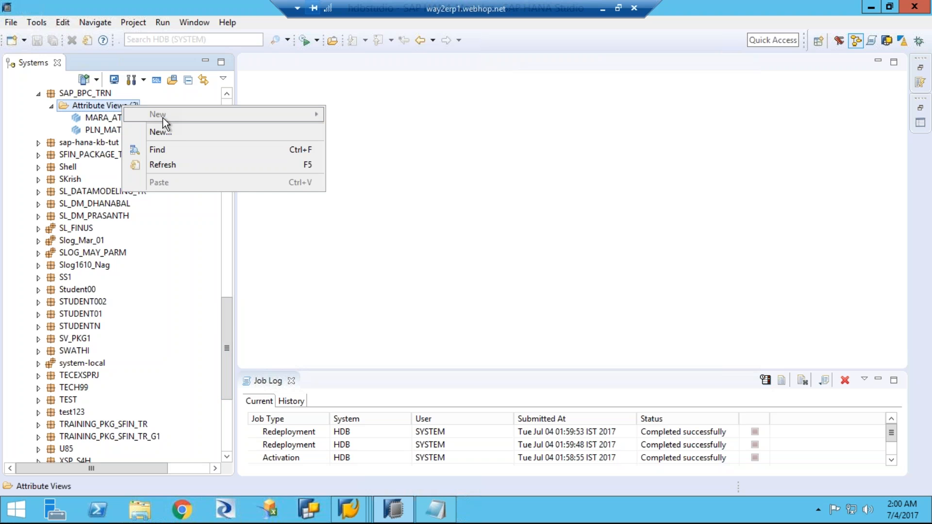
{"action": "left_click", "coordinate": [161, 131]}
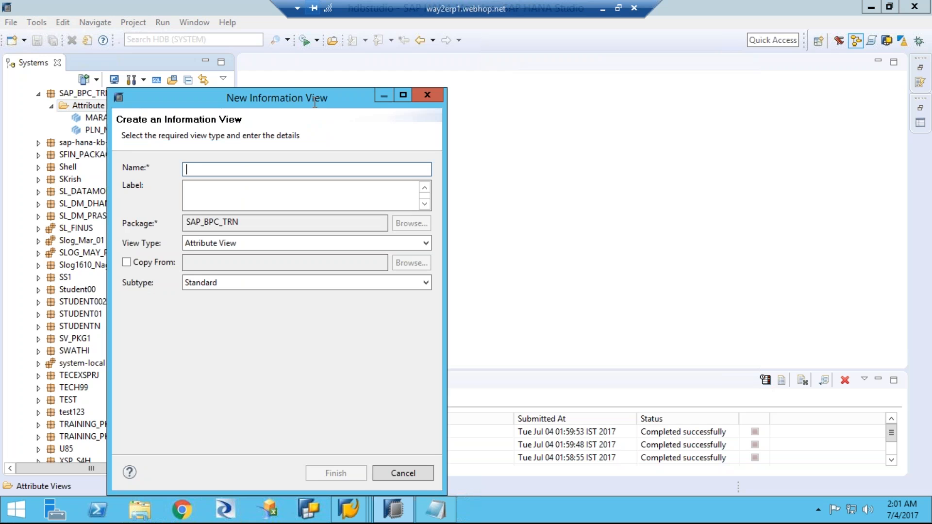
{"action": "left_click", "coordinate": [427, 95]}
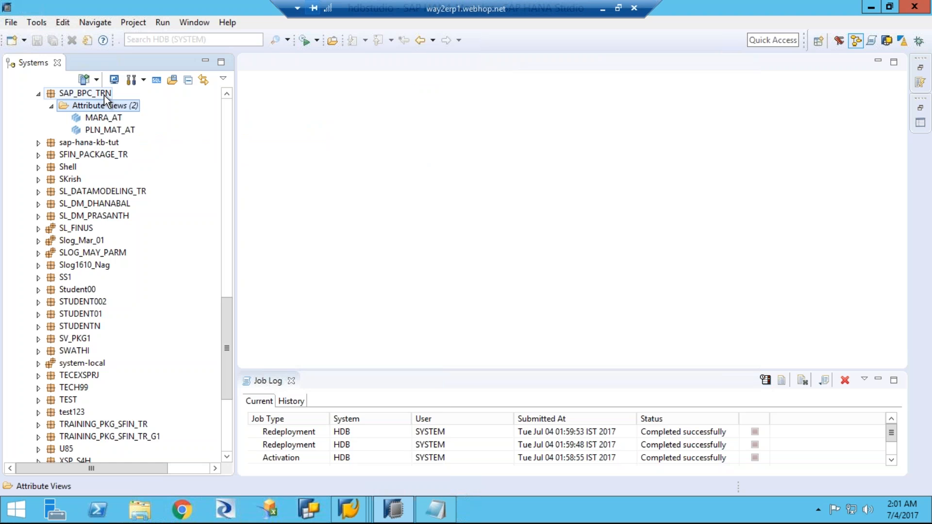
Step: Start a new calculation view in the SAP_BPC_TRN package and name it MAT_C
{"action": "left_click", "coordinate": [105, 93]}
{"action": "right_click", "coordinate": [104, 93]}
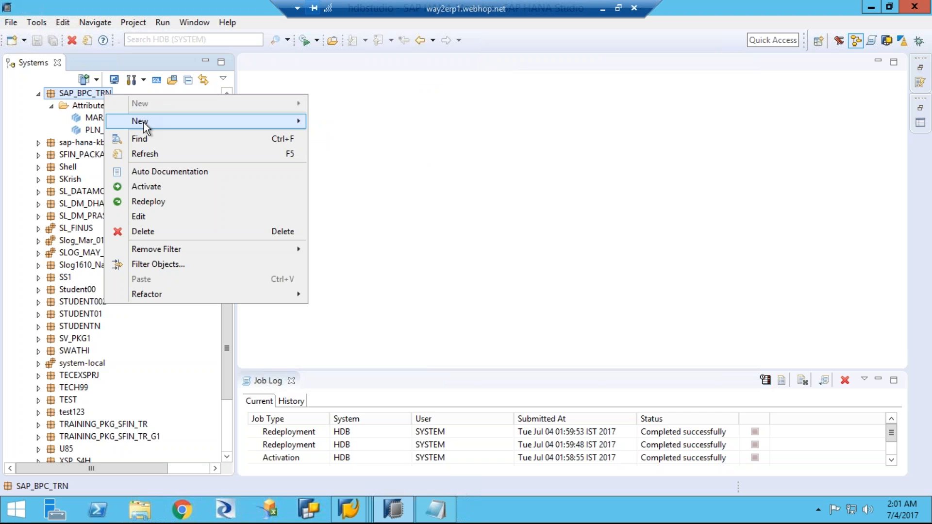
{"action": "mouse_move", "coordinate": [144, 123]}
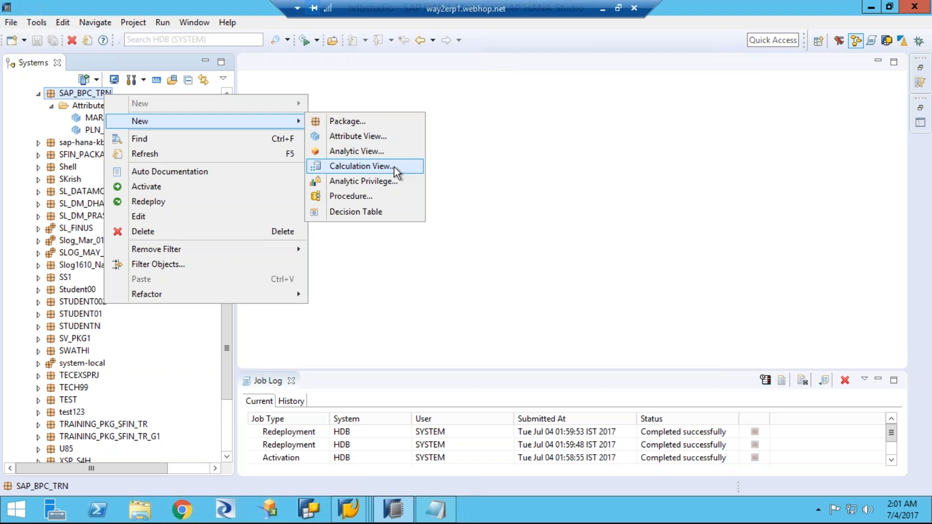
{"action": "left_click", "coordinate": [392, 168]}
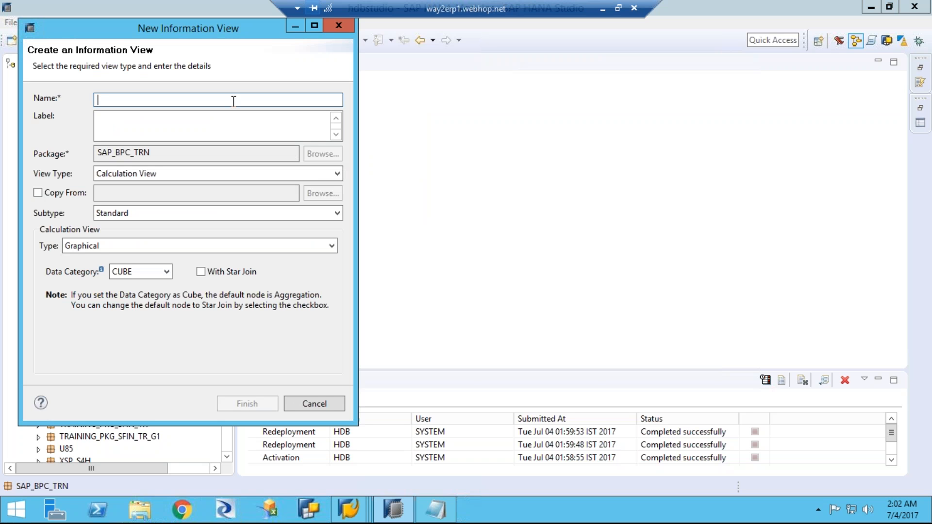
{"action": "type", "text": "MAT_C"}
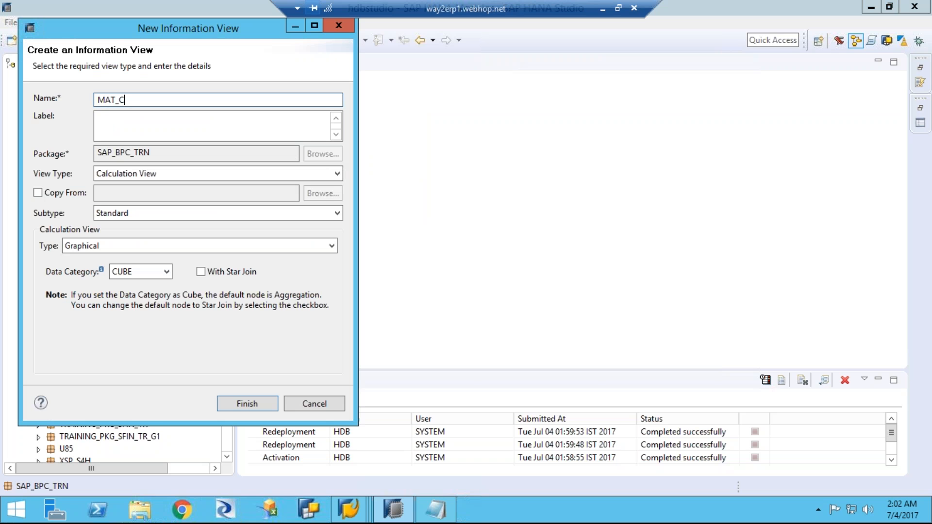
{"action": "left_click", "coordinate": [196, 137]}
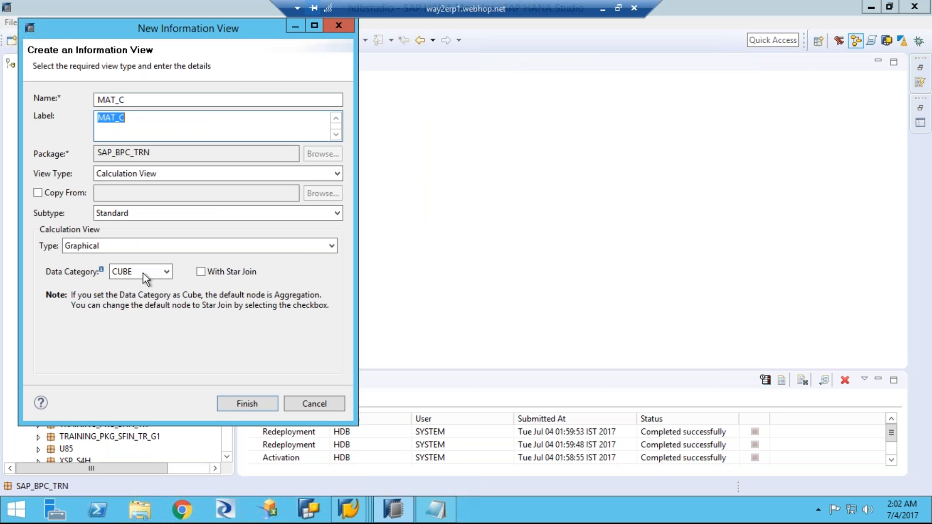
Step: Examine the calculation view types and data categories available for MAT_C, keeping Graphical and CUBE
{"action": "left_click", "coordinate": [145, 245]}
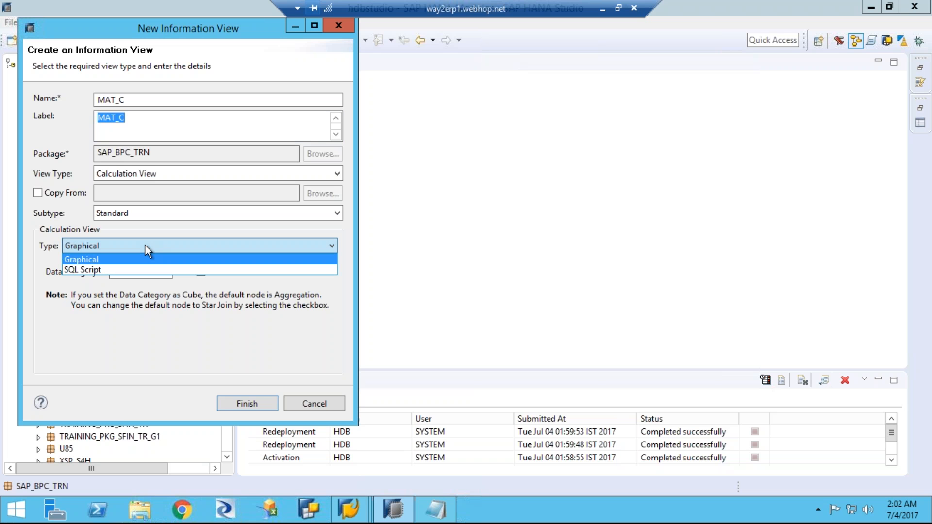
{"action": "left_click", "coordinate": [144, 246]}
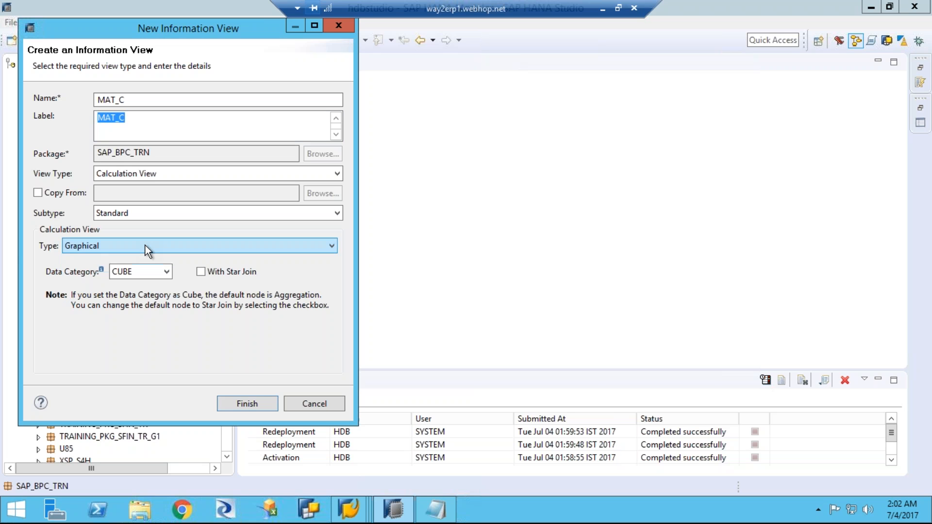
{"action": "left_click", "coordinate": [331, 246]}
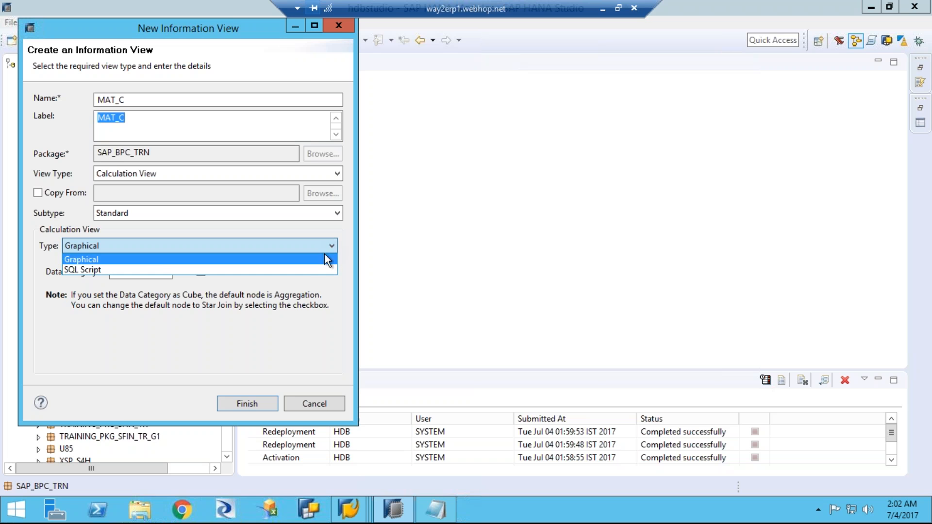
{"action": "left_click", "coordinate": [312, 286]}
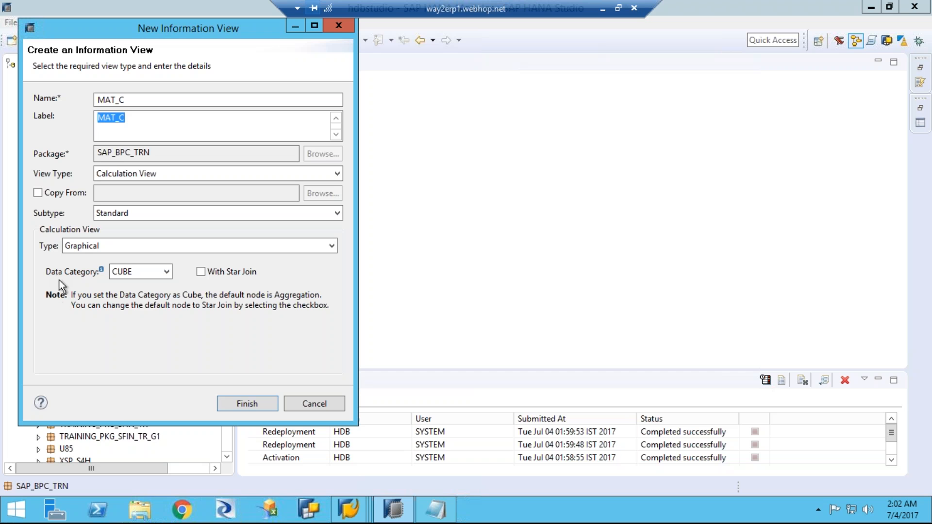
{"action": "left_click", "coordinate": [166, 272]}
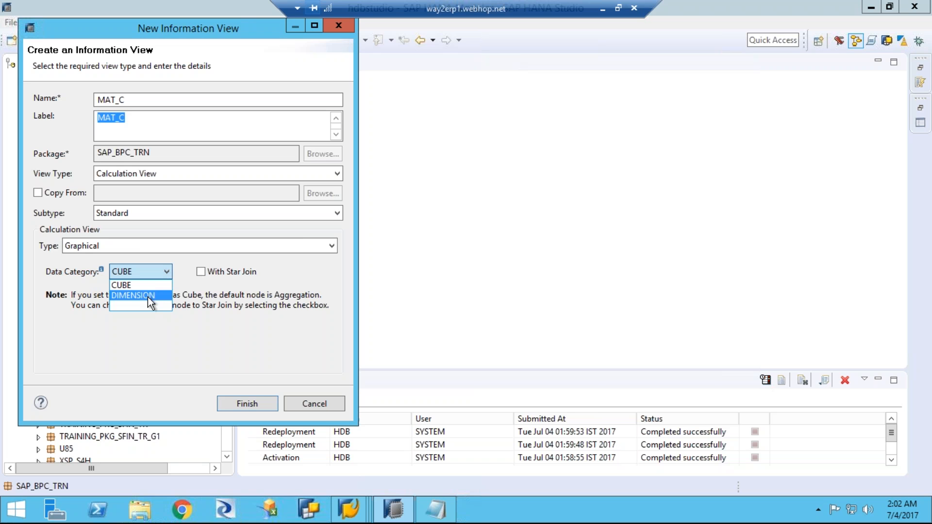
{"action": "left_click", "coordinate": [129, 275]}
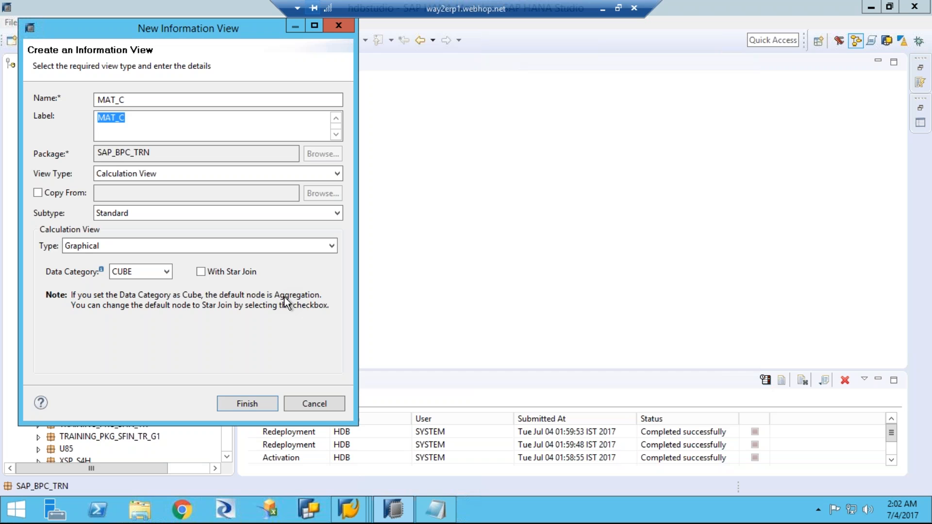
Step: Try the DIMENSION and blank data categories for MAT_C to compare their default nodes
{"action": "left_click", "coordinate": [151, 273]}
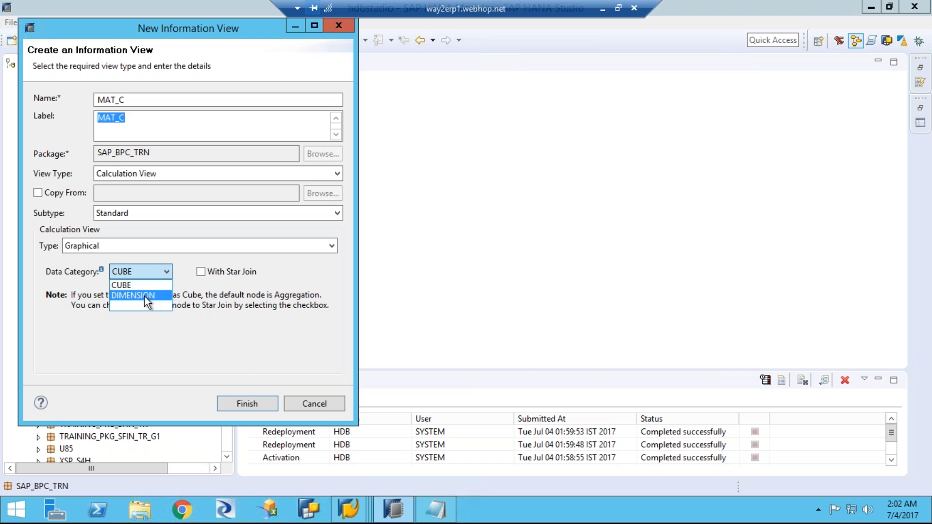
{"action": "left_click", "coordinate": [144, 296]}
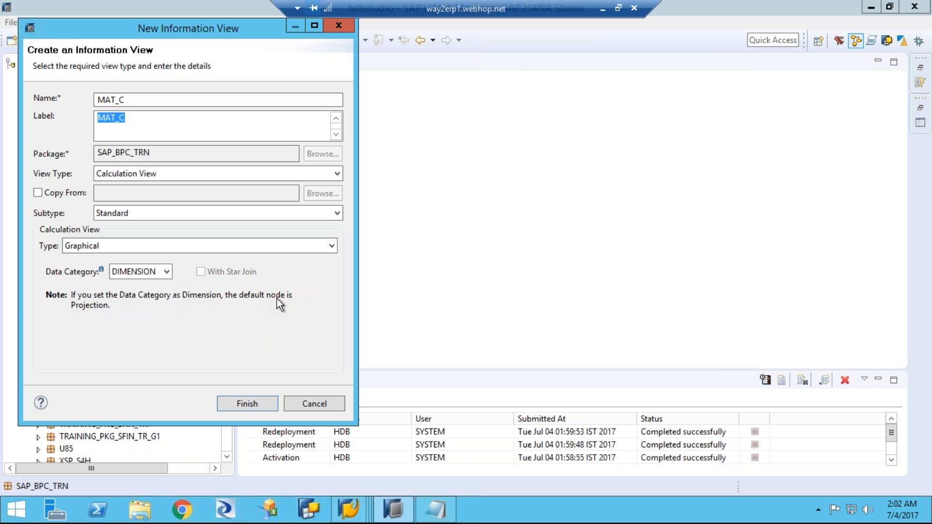
{"action": "left_click", "coordinate": [155, 270]}
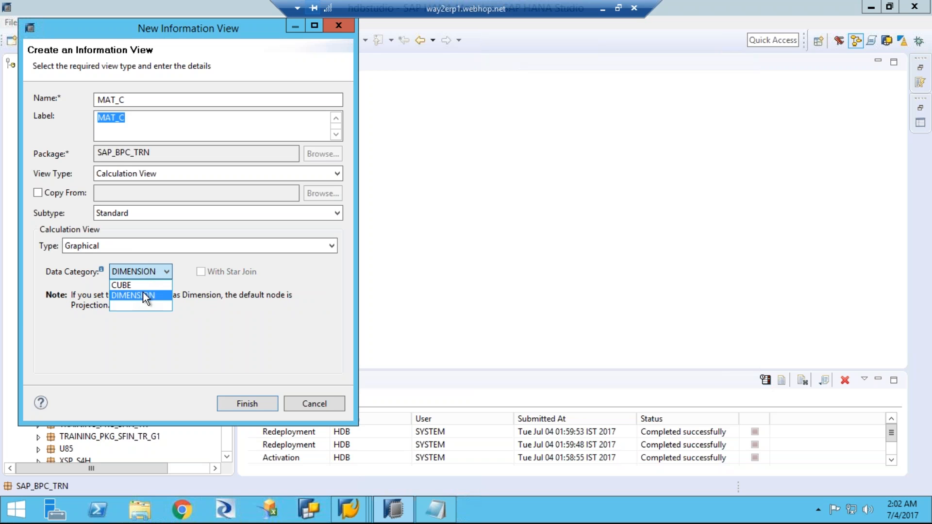
{"action": "left_click", "coordinate": [135, 306]}
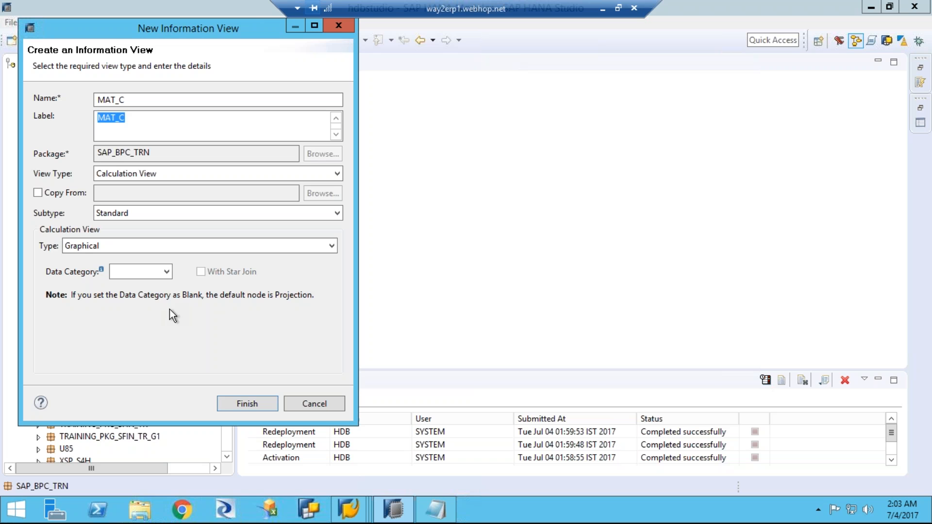
Step: Set the data category of MAT_C to DIMENSION and create the graphical calculation view
{"action": "left_click", "coordinate": [165, 272]}
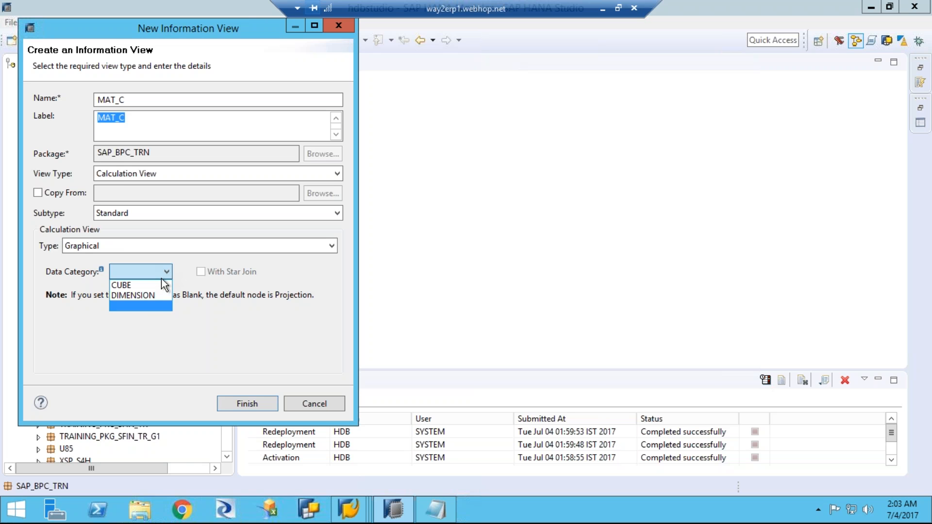
{"action": "left_click", "coordinate": [150, 296]}
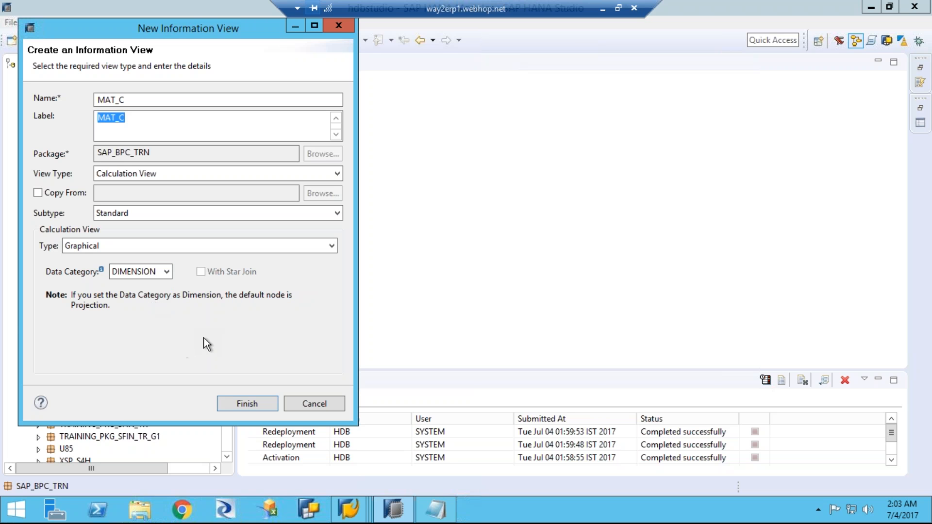
{"action": "left_click", "coordinate": [237, 404]}
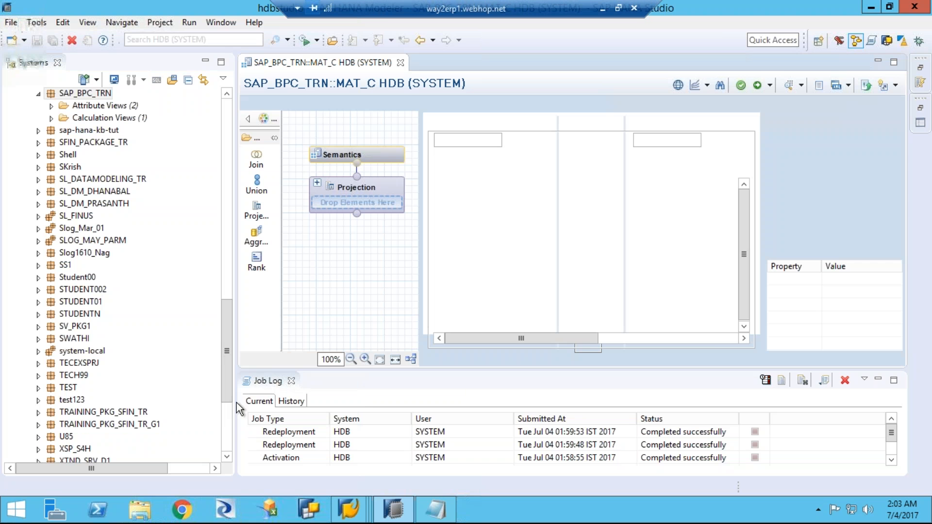
Step: Widen the MAT_C scenario area, add a Union node and align it directly below the Projection node
{"action": "left_click_drag", "start_coordinate": [419, 160], "coordinate": [551, 160]}
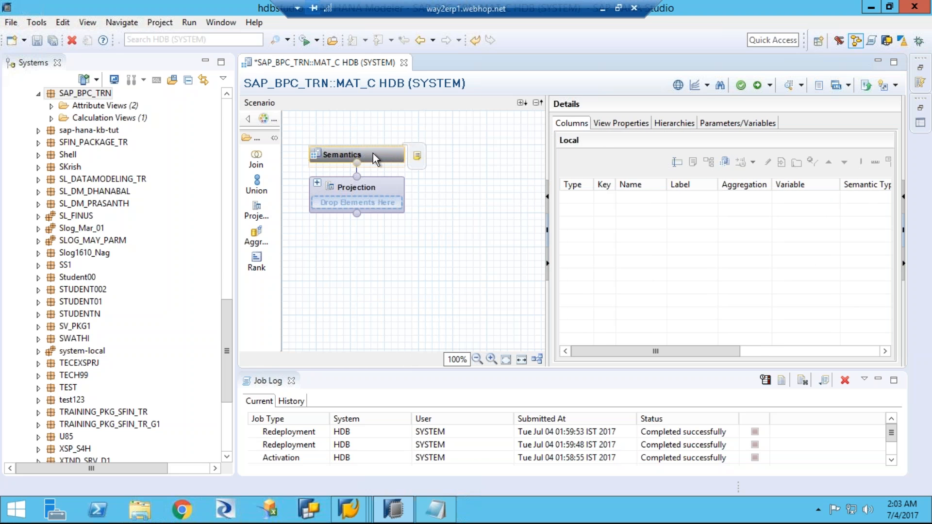
{"action": "left_click", "coordinate": [257, 184]}
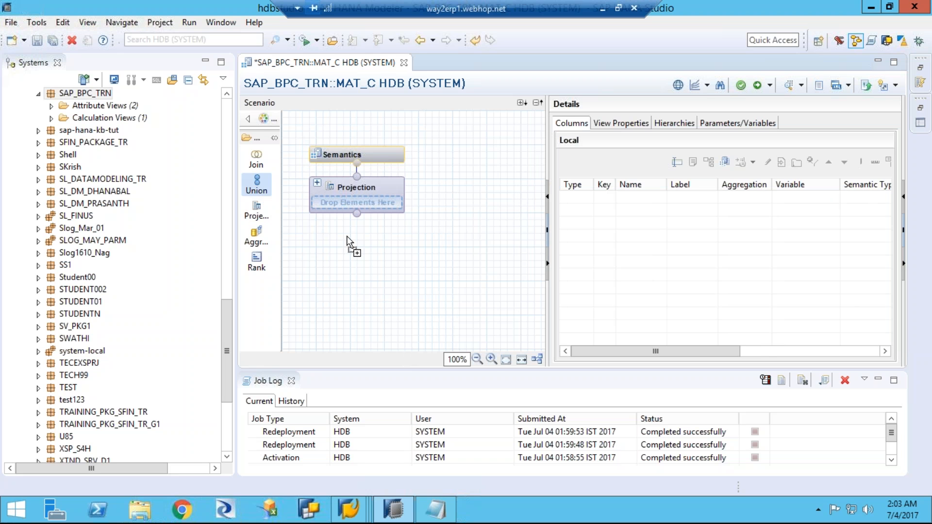
{"action": "left_click", "coordinate": [344, 270]}
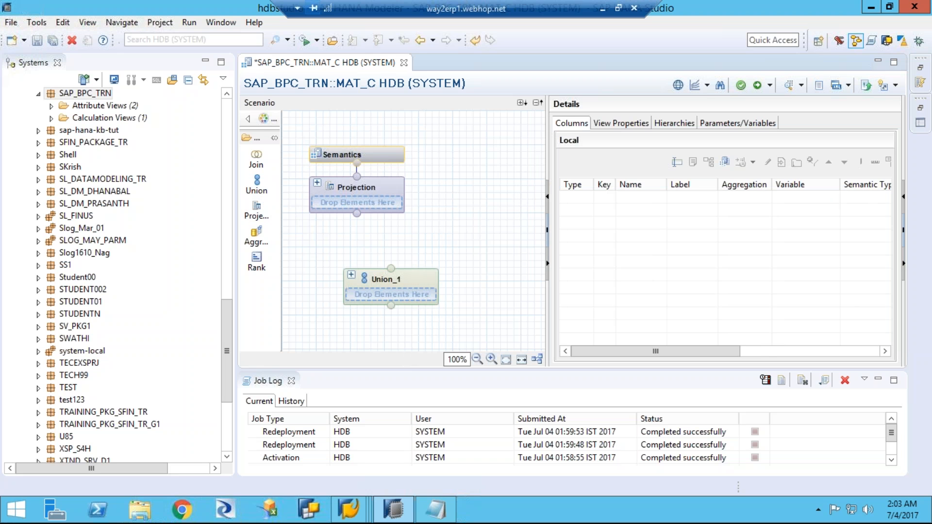
{"action": "left_click", "coordinate": [383, 278]}
{"action": "left_click_drag", "start_coordinate": [380, 275], "coordinate": [346, 244]}
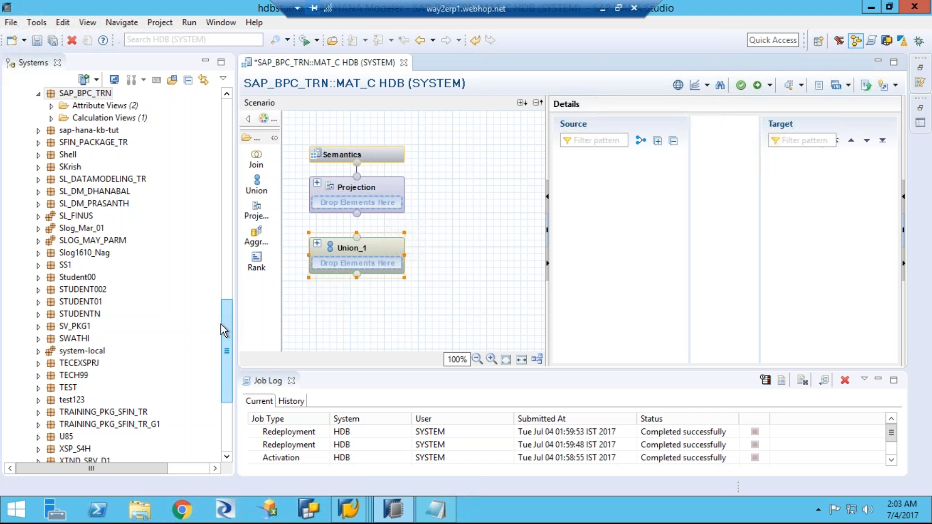
Step: Add the MARA_AT attribute view from the SAP_BPC_TRN package as a source of Union_1
{"action": "left_click", "coordinate": [51, 106]}
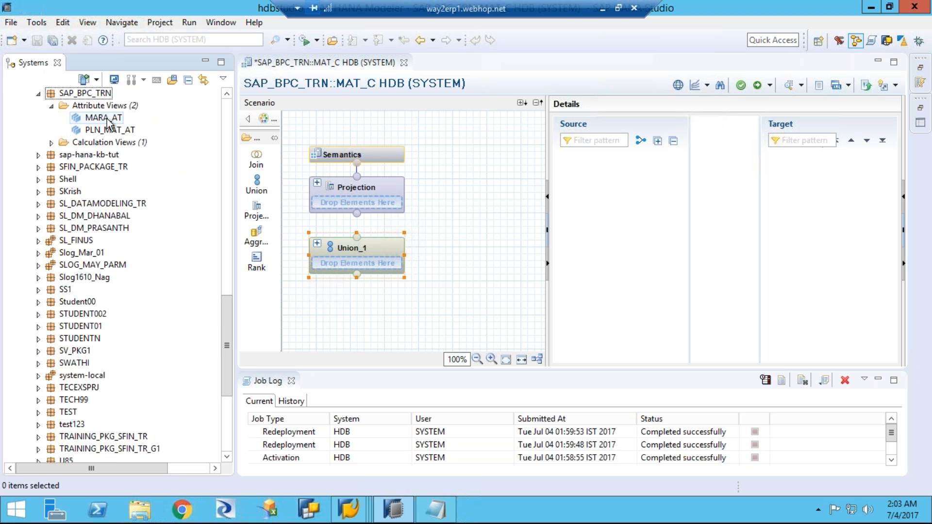
{"action": "left_click_drag", "start_coordinate": [105, 118], "coordinate": [305, 263]}
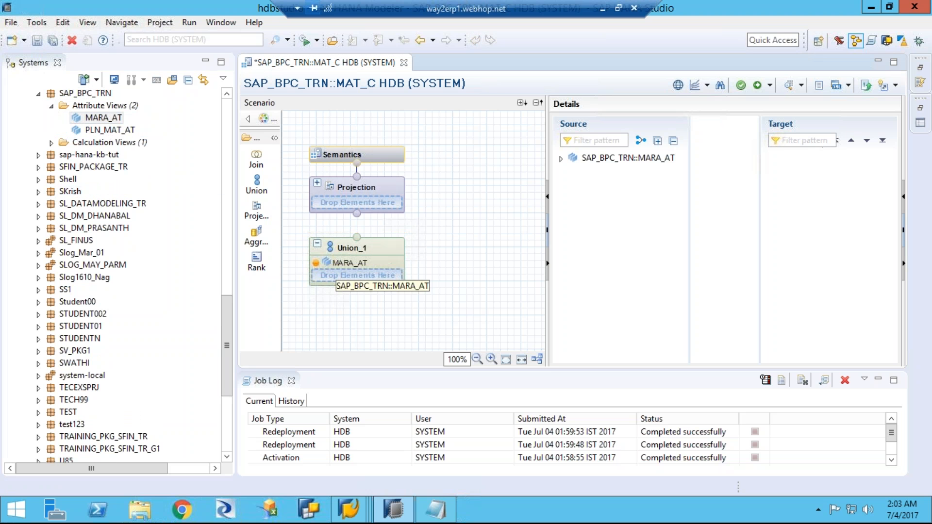
Step: Add the PLN_MAT_AT attribute view as a second source of Union_1 and connect the union's output to the Projection node
{"action": "left_click_drag", "start_coordinate": [118, 130], "coordinate": [334, 271]}
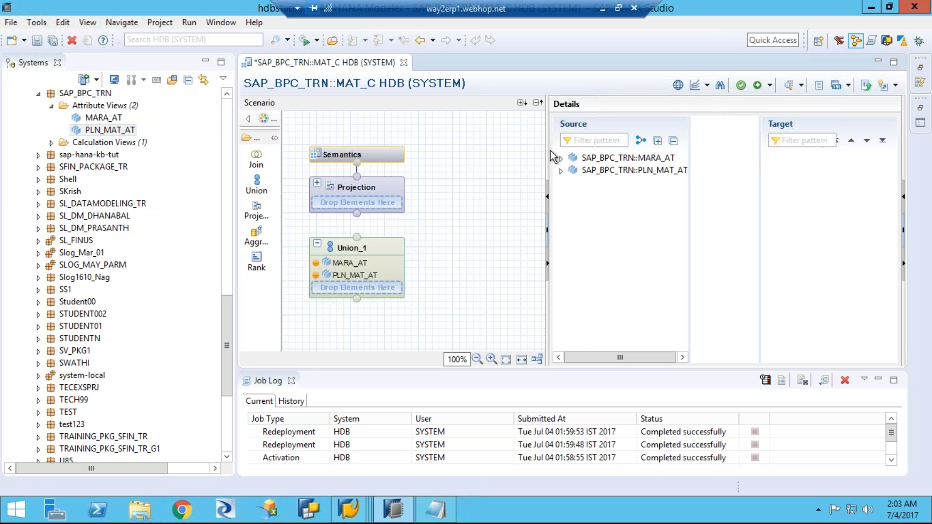
{"action": "left_click_drag", "start_coordinate": [546, 149], "coordinate": [451, 148]}
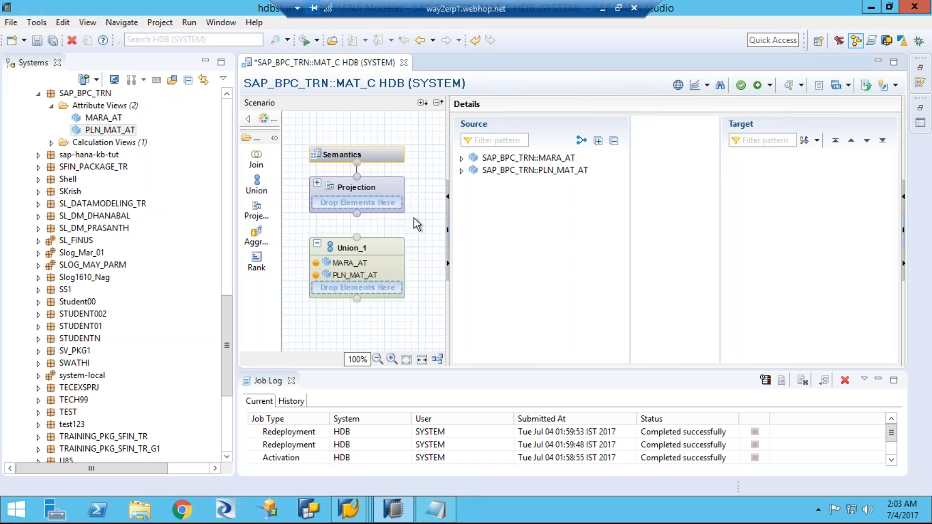
{"action": "mouse_move", "coordinate": [379, 204]}
{"action": "mouse_move", "coordinate": [357, 241]}
{"action": "left_click_drag", "start_coordinate": [357, 240], "coordinate": [357, 214]}
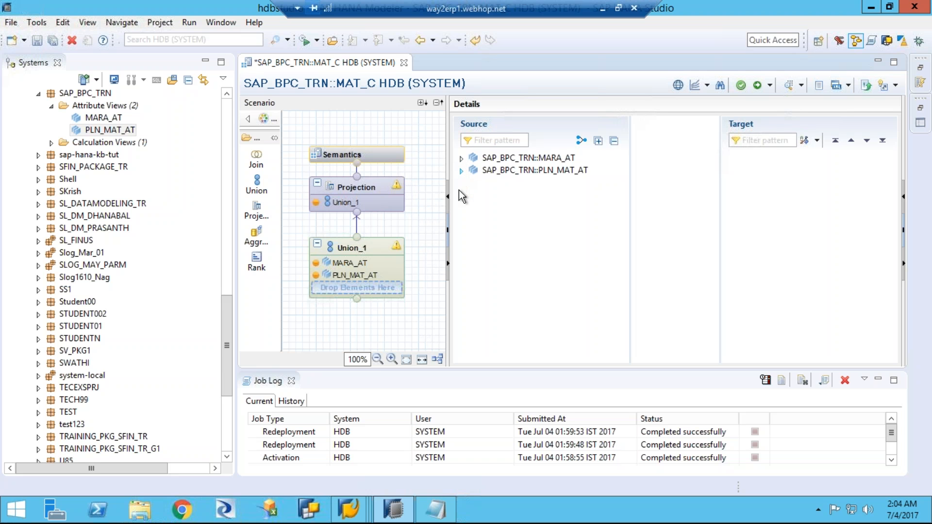
Step: Add all MARA_AT columns from MATNR to MAKTX to the target of Union_1
{"action": "left_click", "coordinate": [461, 157]}
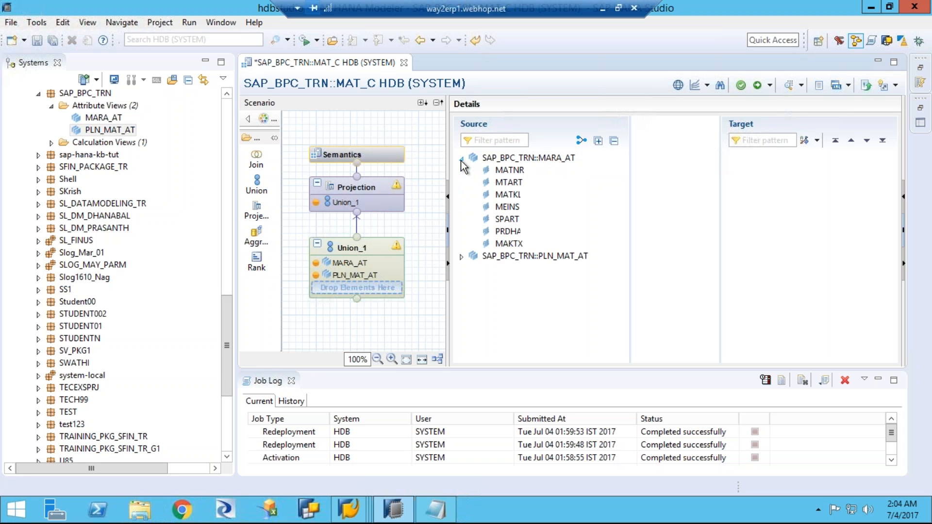
{"action": "left_click", "coordinate": [516, 174]}
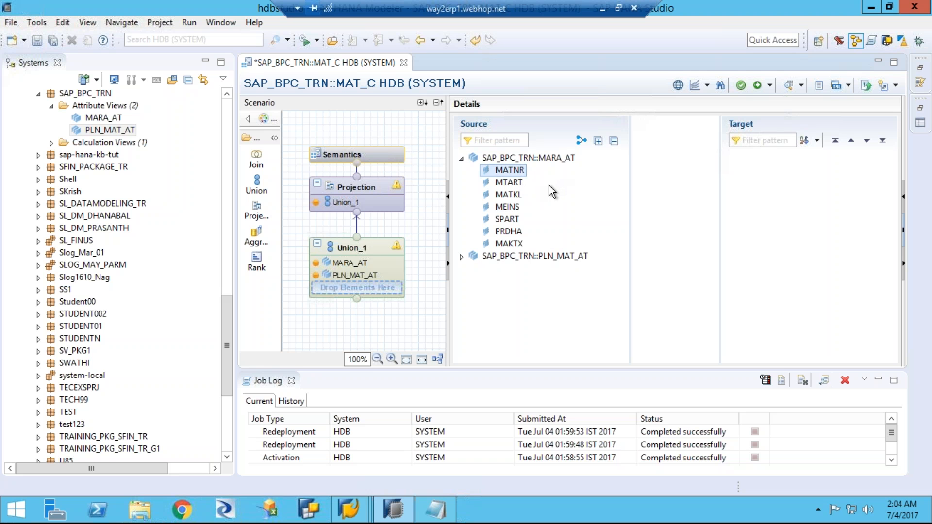
{"action": "left_click", "coordinate": [508, 243], "text": "shift"}
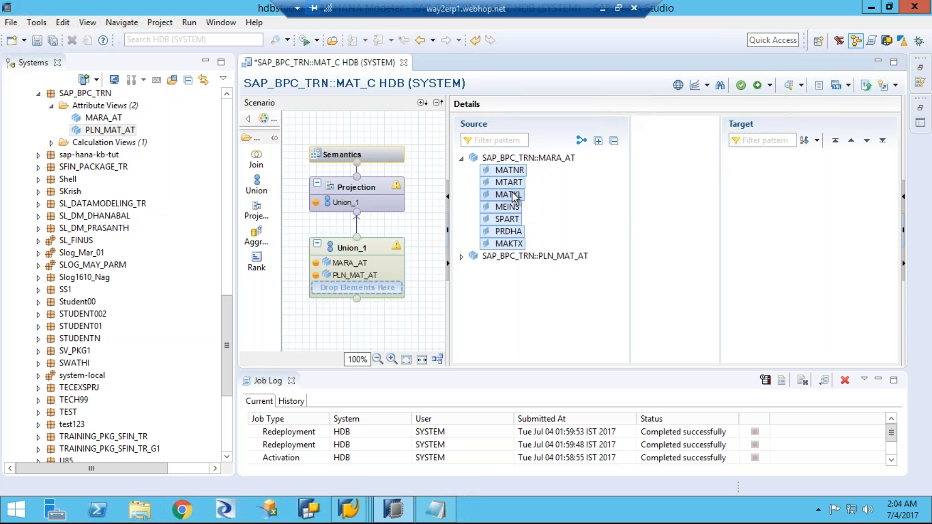
{"action": "left_click_drag", "start_coordinate": [521, 197], "coordinate": [744, 196]}
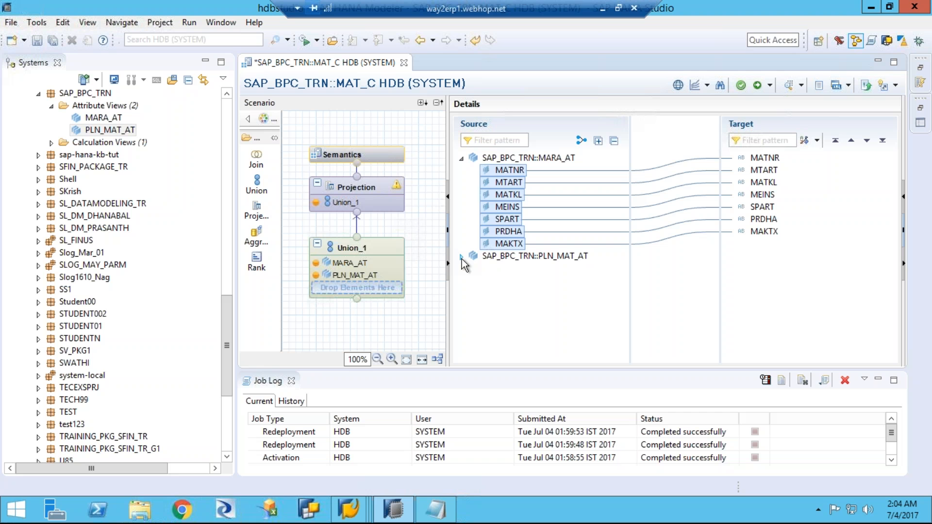
Step: Map the PLN_MAT_AT columns _B631_S_DIVISION to PRDHA, _B631_S_MATL_GRP to MATKL and _B631_S_MATL_TYP to MTART
{"action": "left_click", "coordinate": [461, 256]}
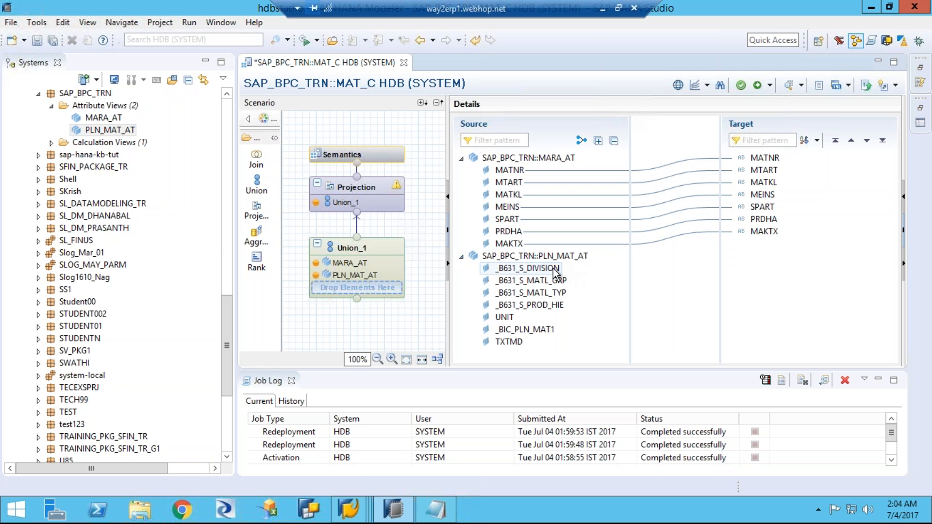
{"action": "left_click_drag", "start_coordinate": [555, 269], "coordinate": [755, 220]}
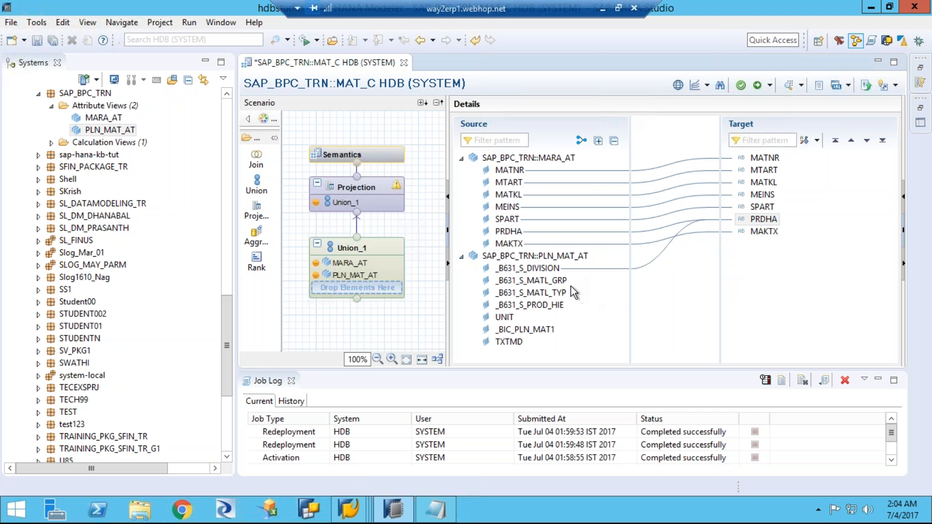
{"action": "left_click_drag", "start_coordinate": [557, 281], "coordinate": [762, 183]}
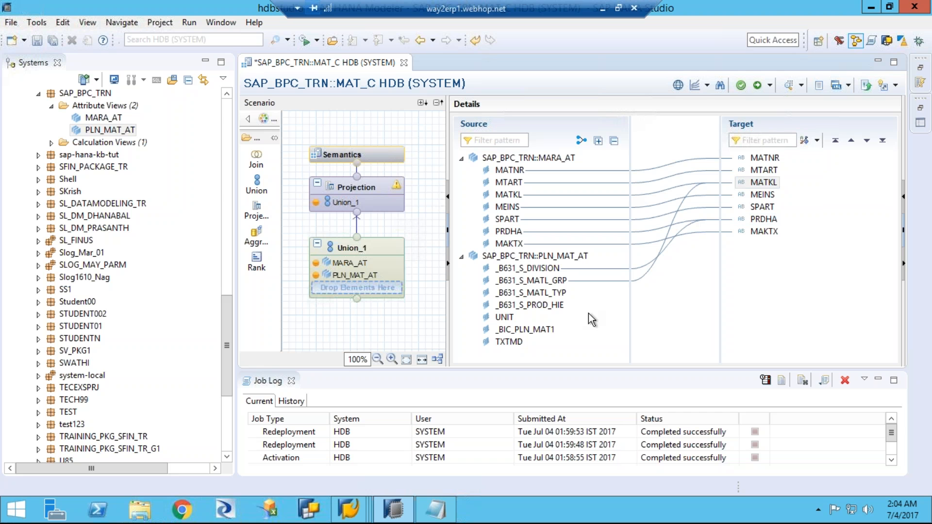
{"action": "left_click_drag", "start_coordinate": [556, 294], "coordinate": [764, 171]}
Step: Map the PLN_MAT_AT columns UNIT to MEINS, _BIC_PLN_MAT1 to MATNR and TXTMD to MAKTX
{"action": "left_click_drag", "start_coordinate": [554, 306], "coordinate": [740, 296]}
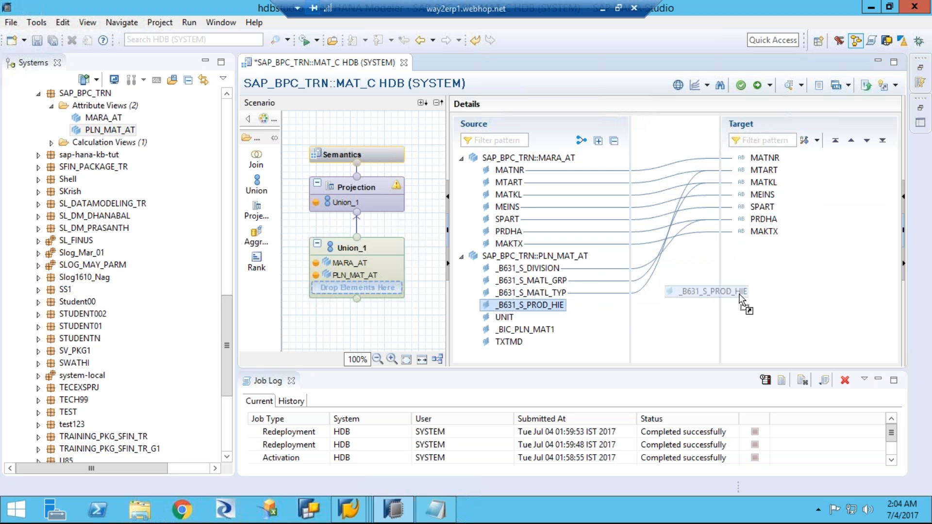
{"action": "left_click_drag", "start_coordinate": [739, 295], "coordinate": [760, 195]}
{"action": "left_click", "coordinate": [509, 320]}
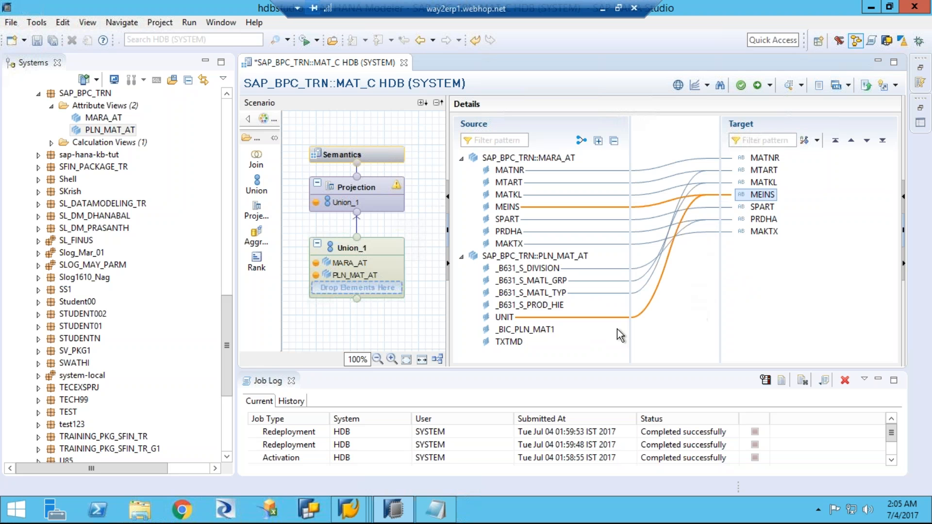
{"action": "left_click", "coordinate": [547, 336]}
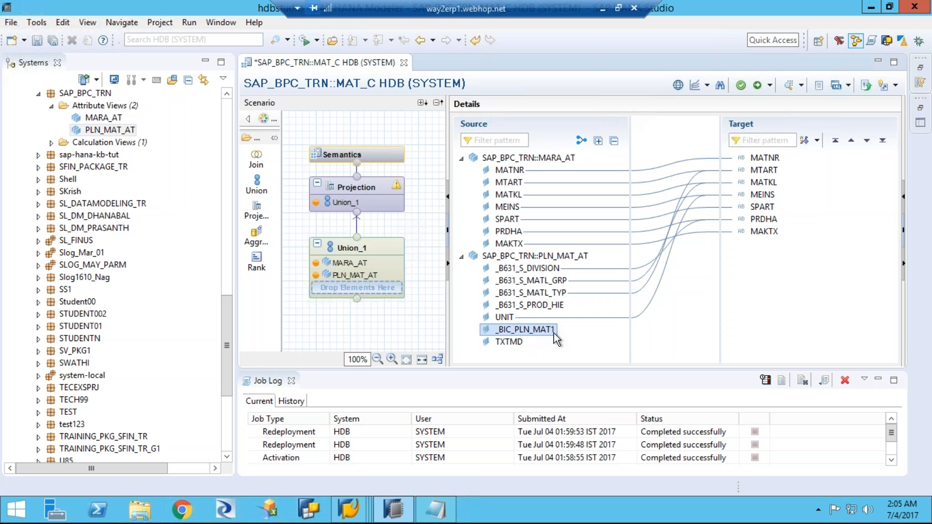
{"action": "left_click_drag", "start_coordinate": [557, 333], "coordinate": [765, 157]}
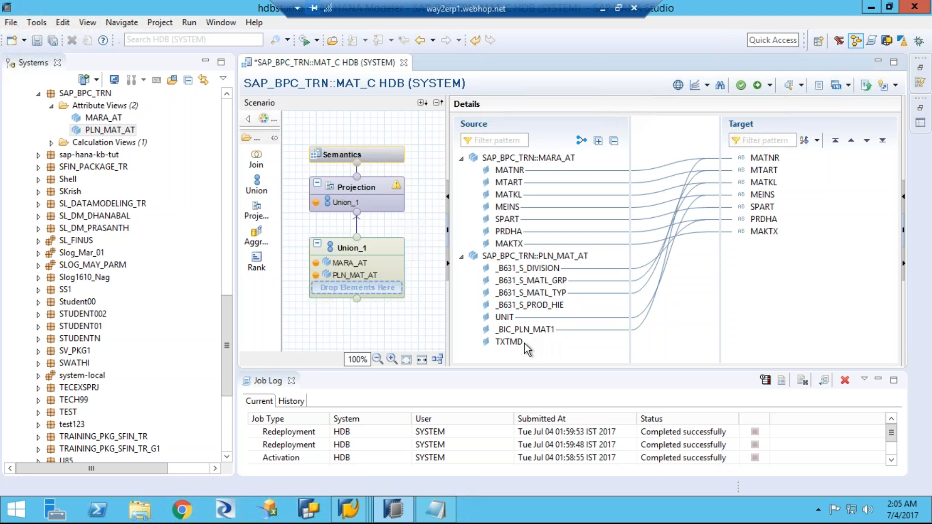
{"action": "left_click_drag", "start_coordinate": [531, 342], "coordinate": [760, 235]}
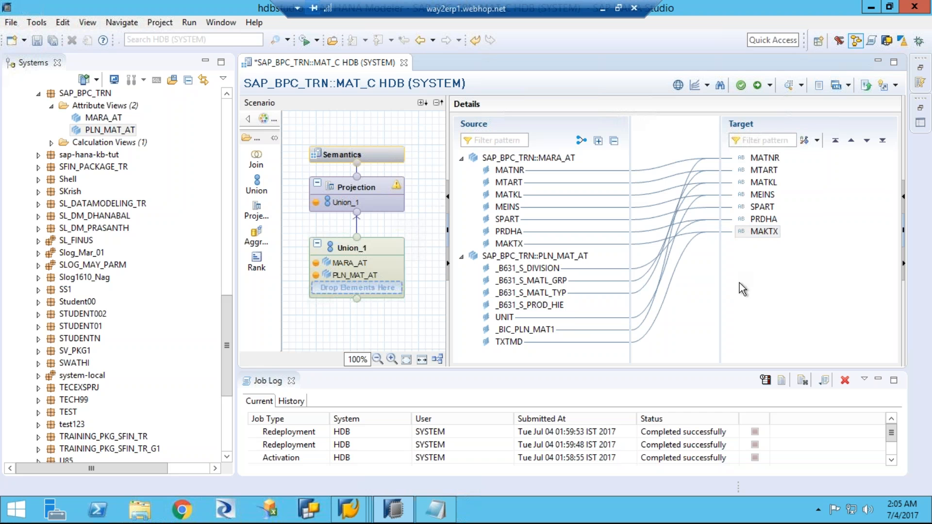
{"action": "left_click", "coordinate": [762, 220]}
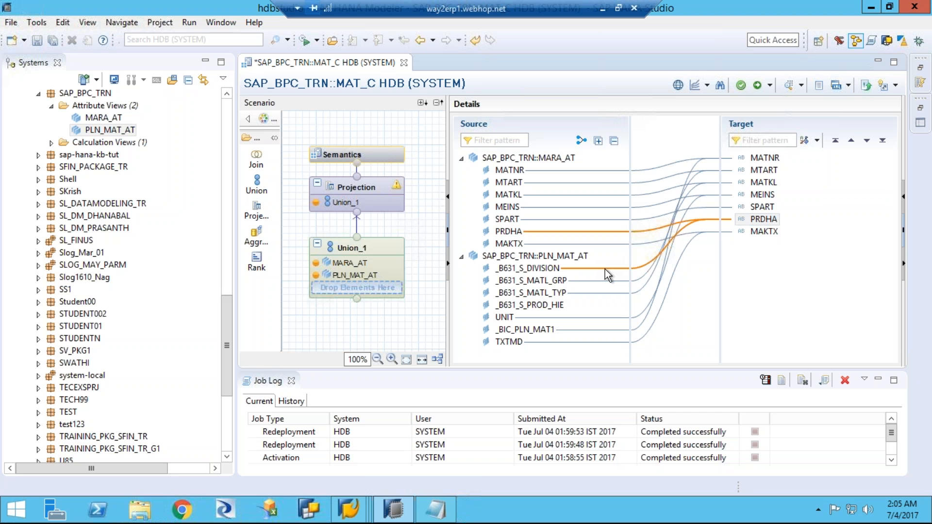
{"action": "key", "text": "Delete"}
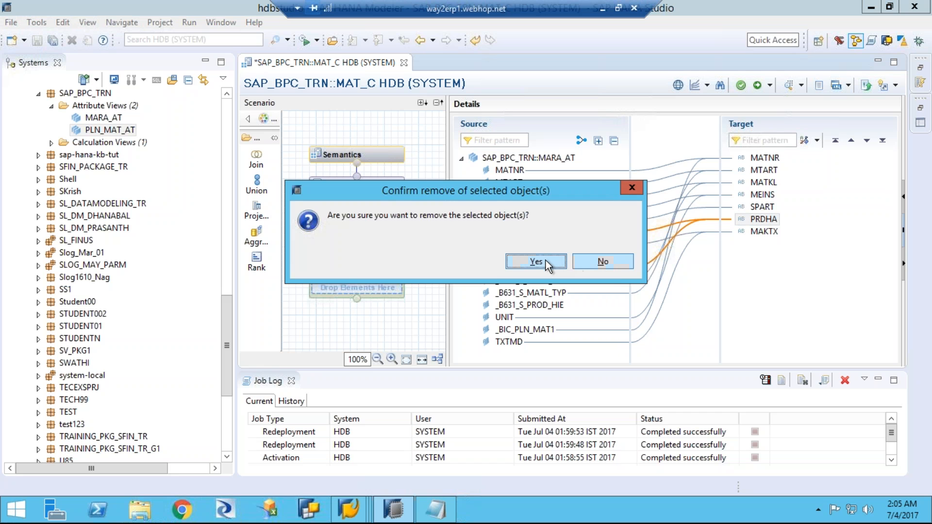
{"action": "left_click", "coordinate": [600, 261]}
{"action": "left_click", "coordinate": [708, 220]}
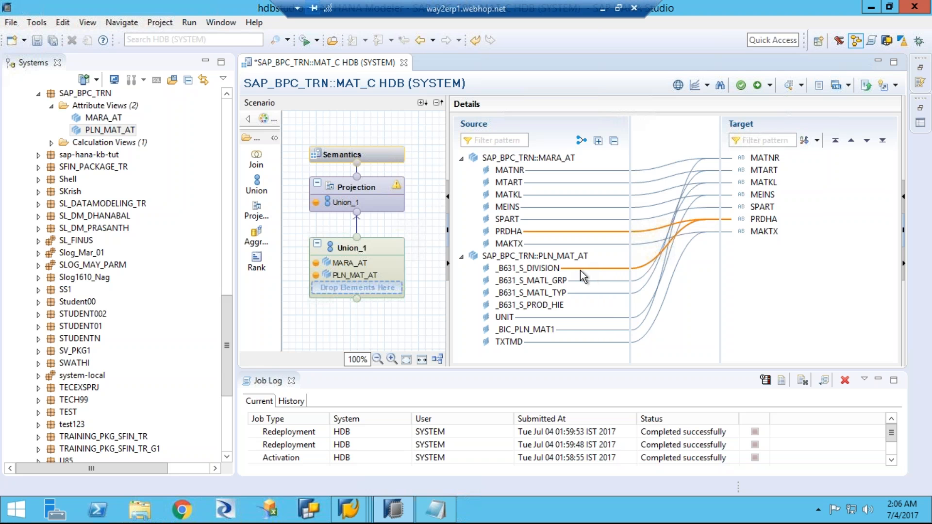
Step: Map _B631_S_DIVISION to SPART and try to remove its wrong mapping to PRDHA
{"action": "left_click", "coordinate": [553, 269]}
{"action": "left_click_drag", "start_coordinate": [552, 269], "coordinate": [759, 208]}
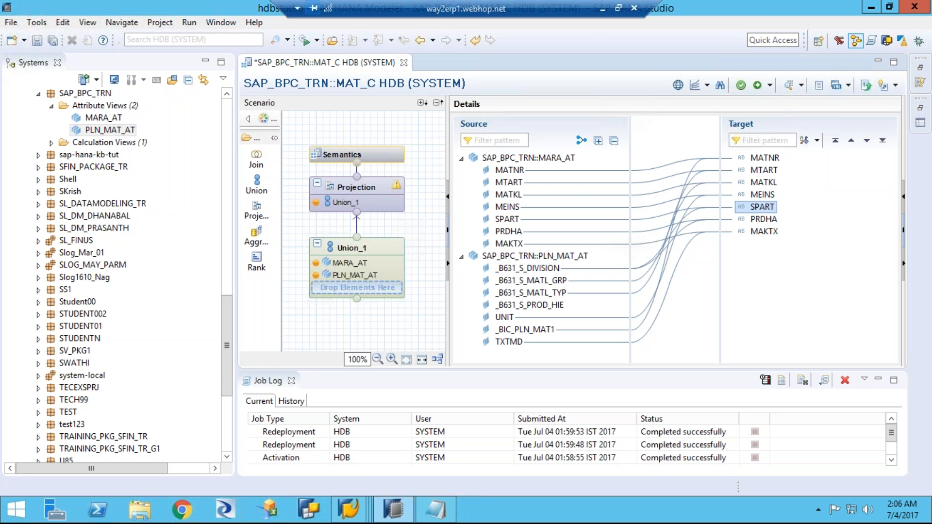
{"action": "left_click", "coordinate": [684, 255]}
{"action": "left_click", "coordinate": [648, 261]}
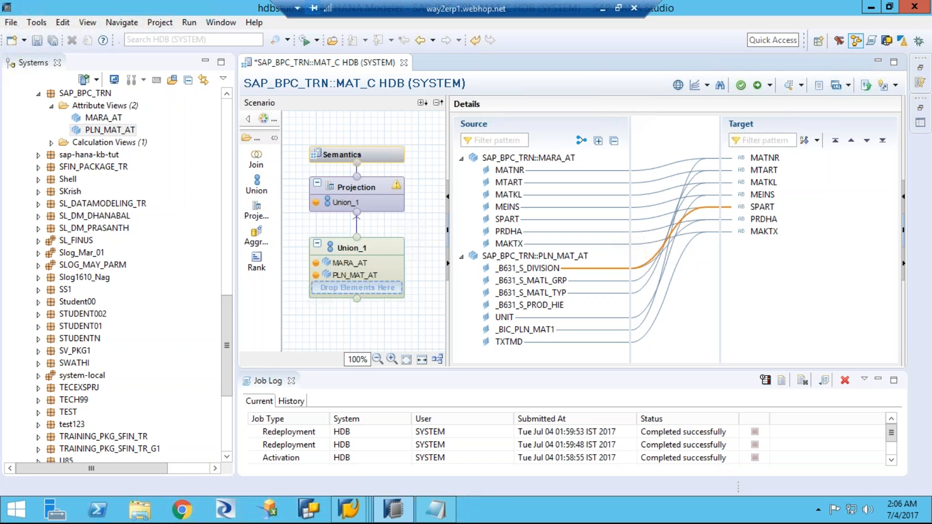
{"action": "left_click", "coordinate": [644, 270]}
{"action": "left_click", "coordinate": [641, 268]}
{"action": "left_click", "coordinate": [644, 272]}
{"action": "left_click", "coordinate": [651, 261]}
{"action": "right_click", "coordinate": [728, 225]}
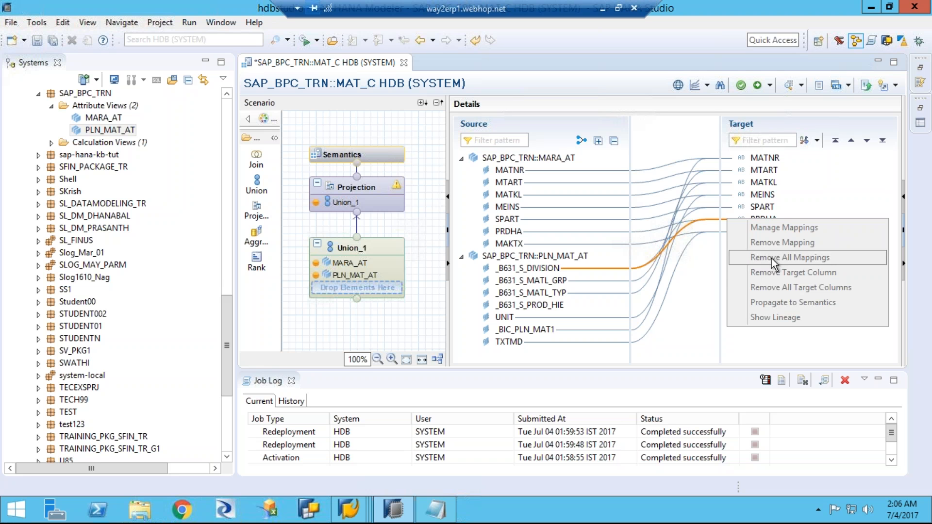
{"action": "left_click", "coordinate": [707, 296]}
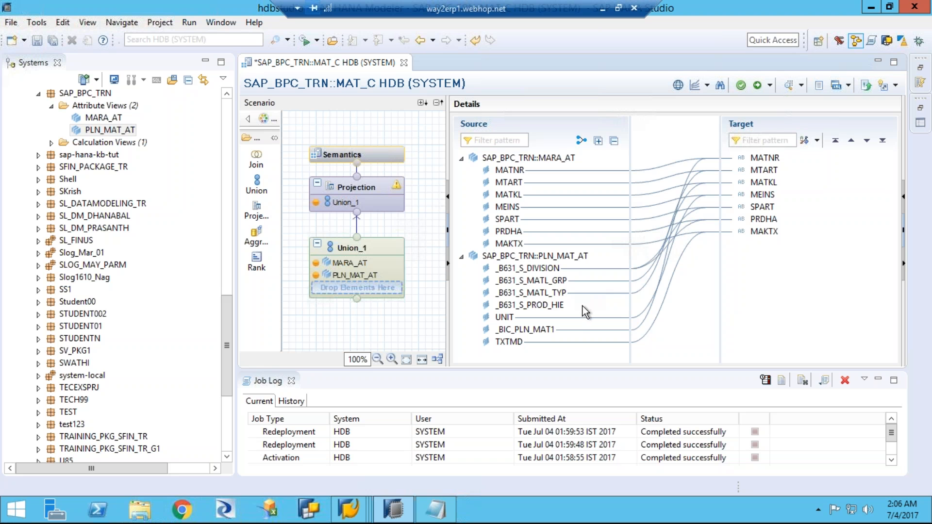
Step: Remove the existing mappings of _B631_S_DIVISION and map _B631_S_PROD_HIE to PRDHA
{"action": "left_click", "coordinate": [558, 306]}
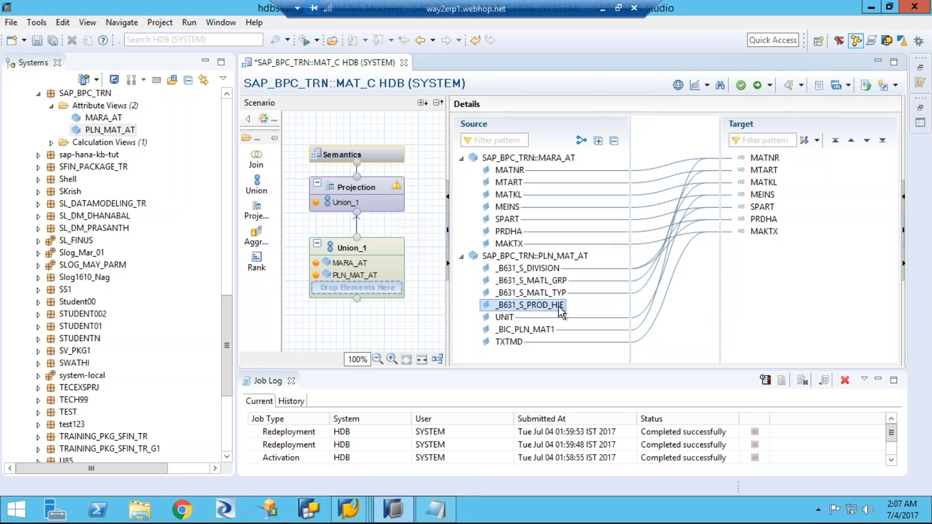
{"action": "left_click", "coordinate": [600, 272]}
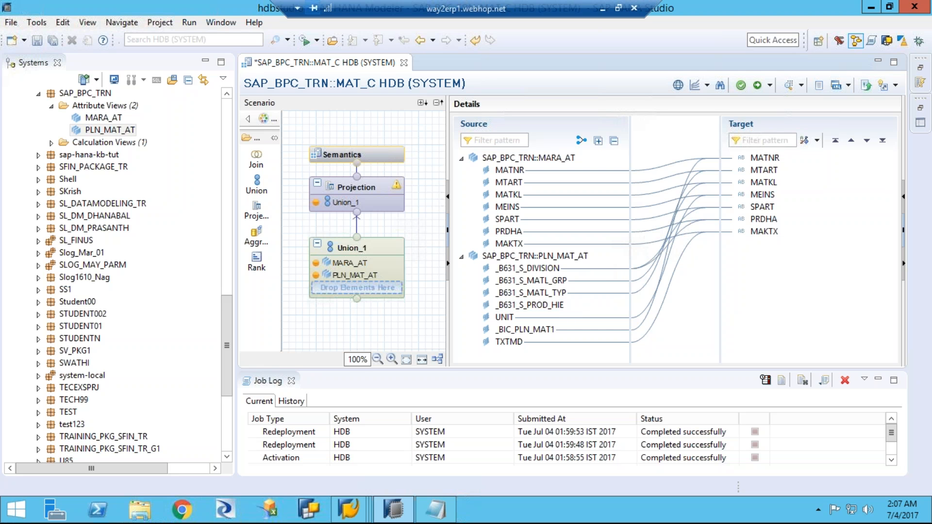
{"action": "right_click", "coordinate": [602, 270]}
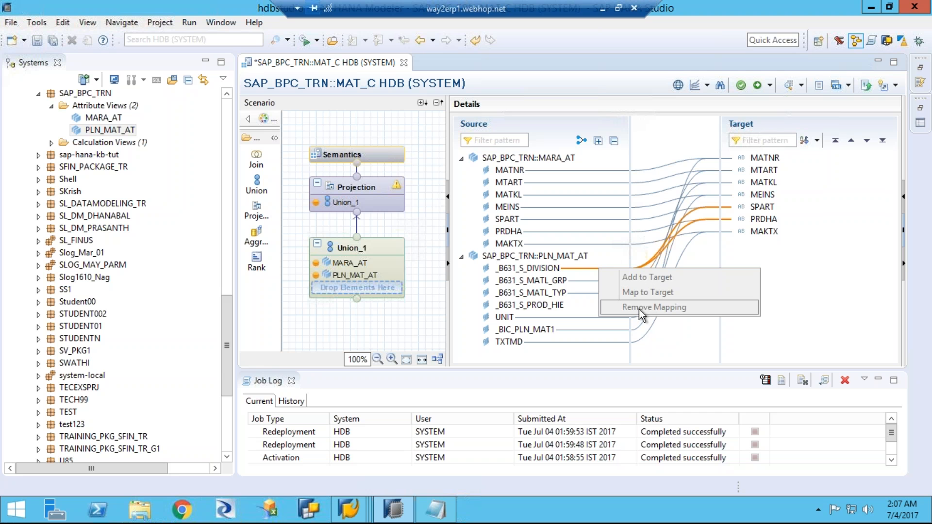
{"action": "left_click", "coordinate": [547, 268]}
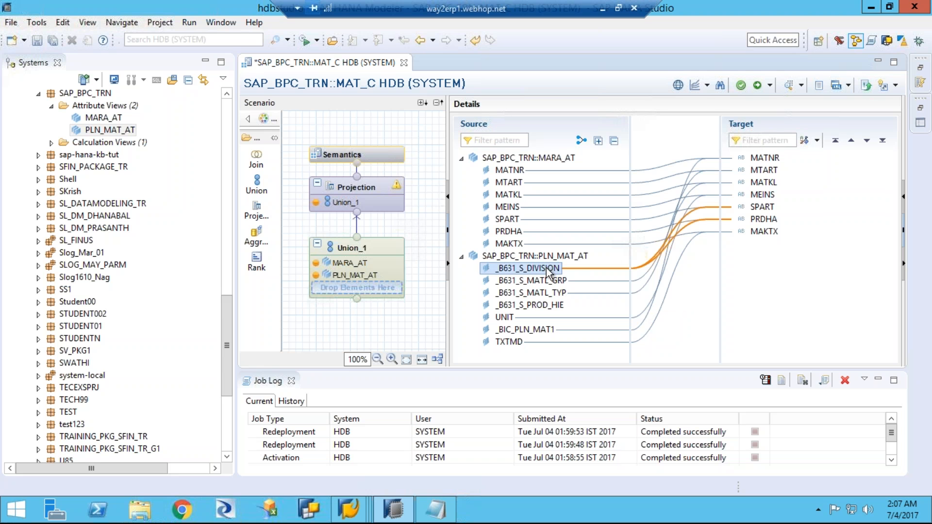
{"action": "right_click", "coordinate": [546, 268]}
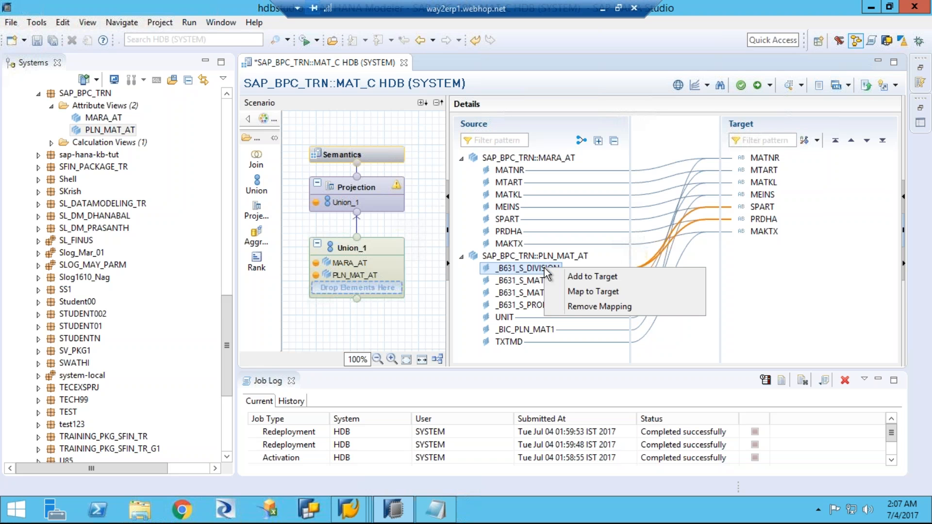
{"action": "left_click", "coordinate": [575, 307]}
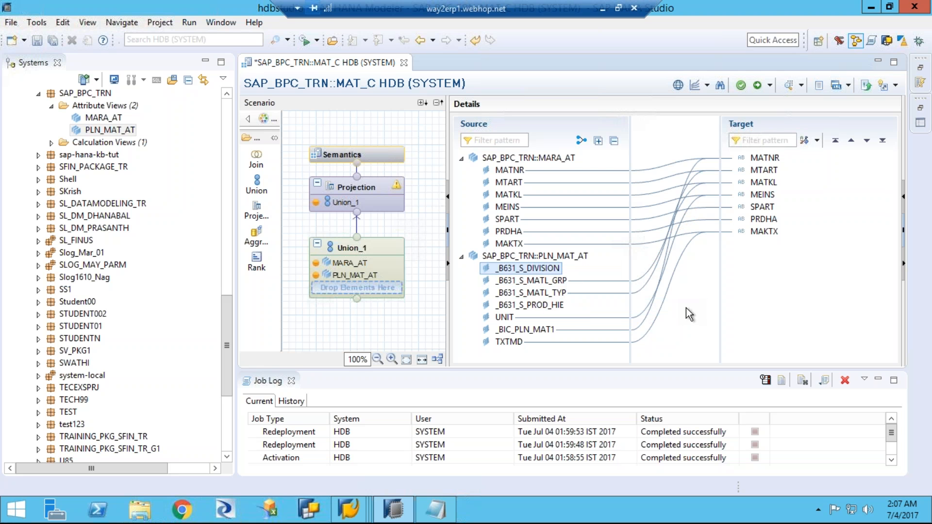
{"action": "left_click", "coordinate": [561, 309]}
{"action": "left_click_drag", "start_coordinate": [562, 311], "coordinate": [764, 220]}
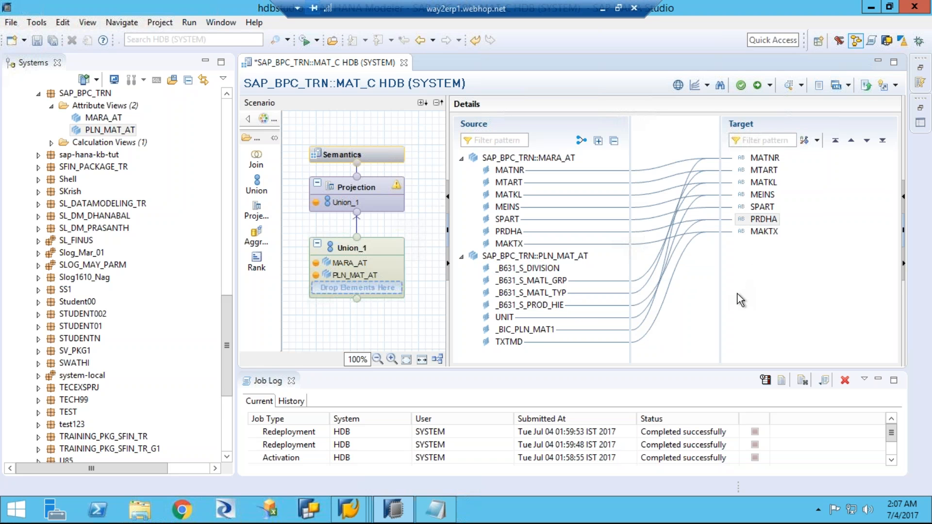
Step: Check the source mappings of the target columns MATNR through SPART and map _B631_S_DIVISION to SPART
{"action": "left_click", "coordinate": [772, 162]}
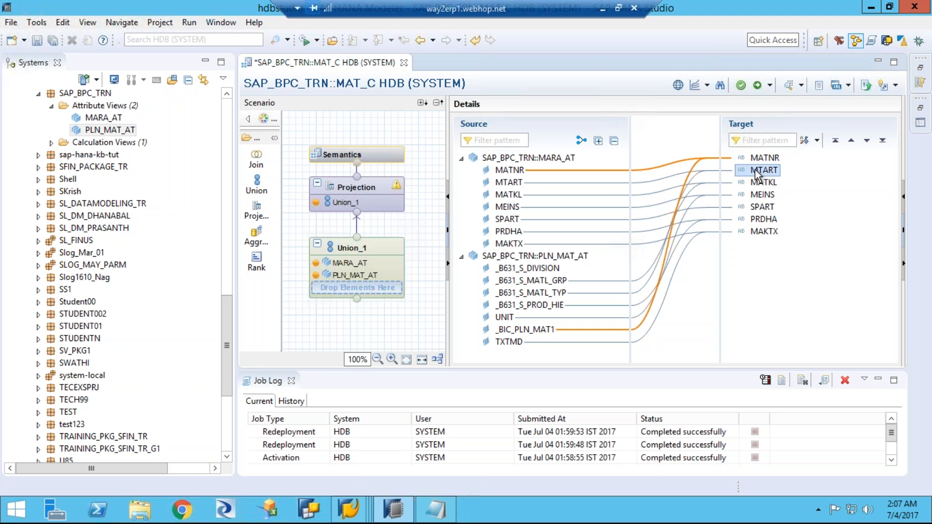
{"action": "left_click", "coordinate": [773, 174]}
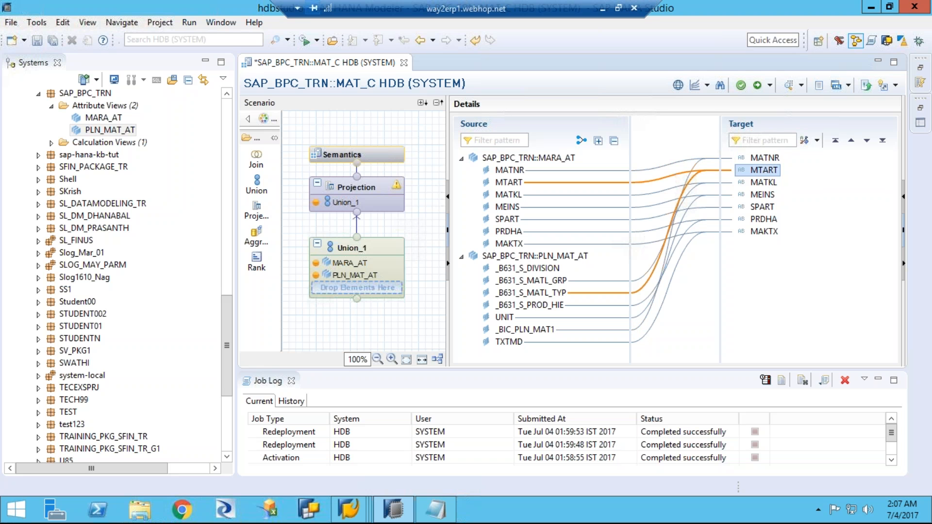
{"action": "left_click", "coordinate": [762, 183]}
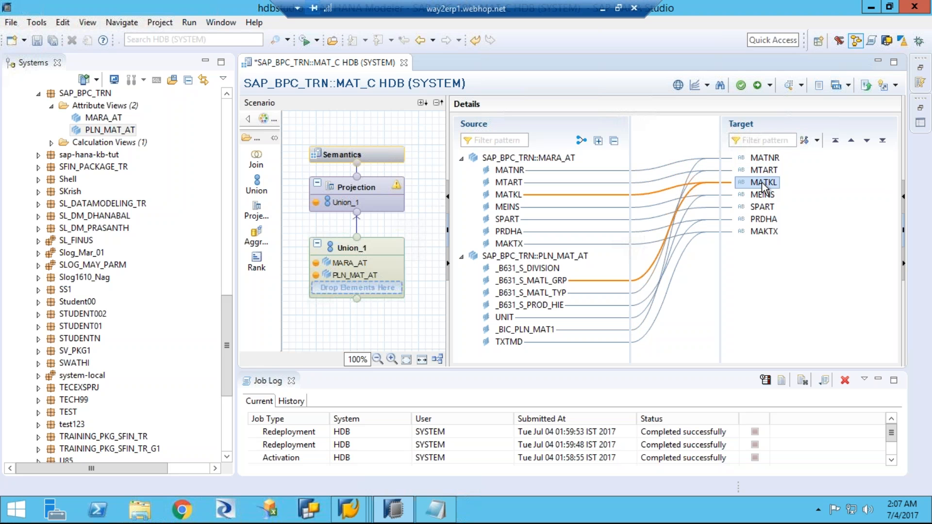
{"action": "left_click", "coordinate": [763, 195]}
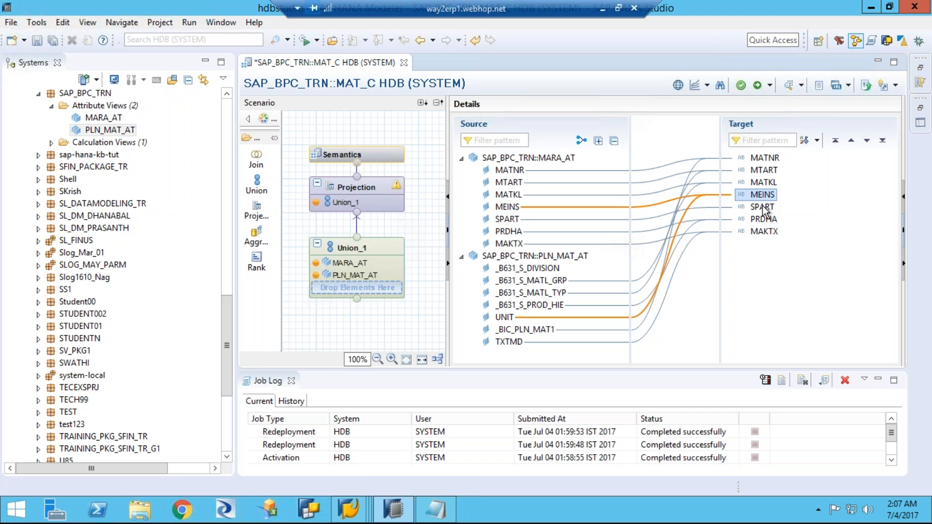
{"action": "left_click", "coordinate": [763, 208]}
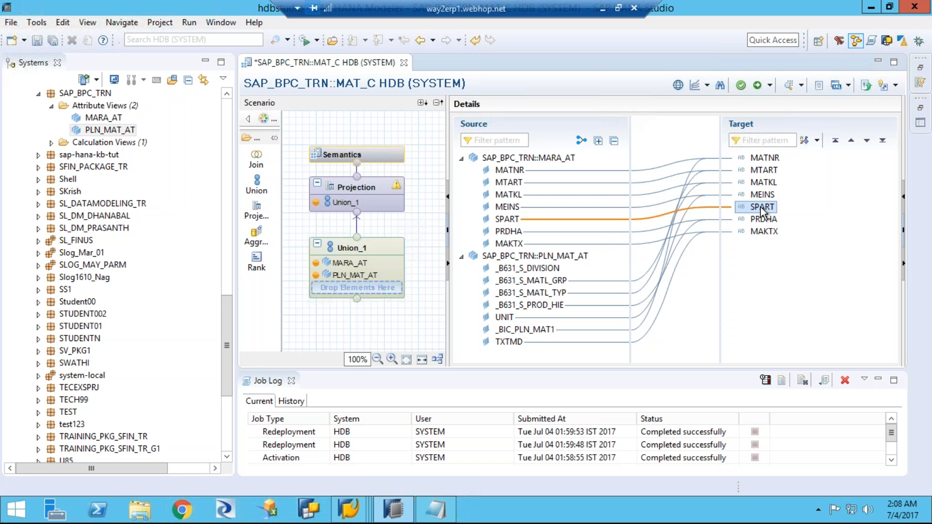
{"action": "left_click_drag", "start_coordinate": [549, 267], "coordinate": [756, 210]}
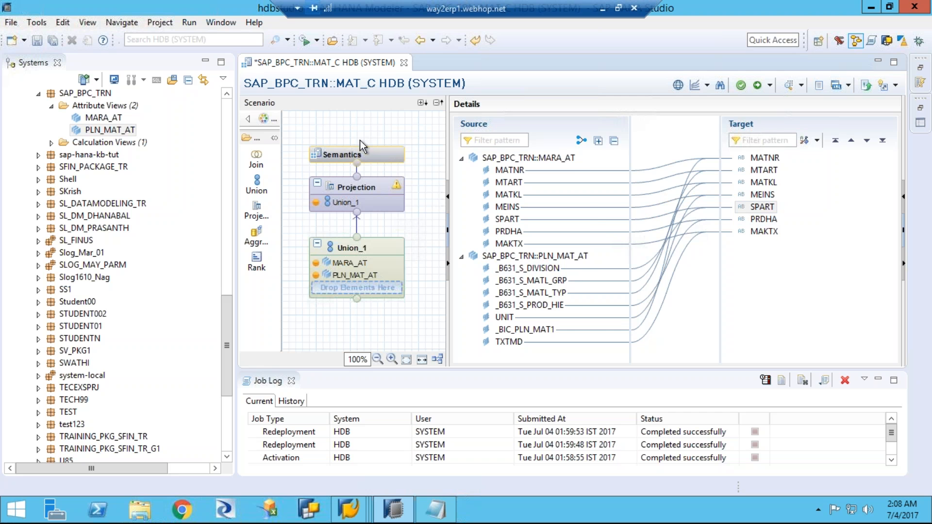
Step: Add the Union_1 columns MATNR, MTART, MATKL, MEINS, SPART, PRDHA and MAKTX to the Projection node's output
{"action": "left_click", "coordinate": [371, 153]}
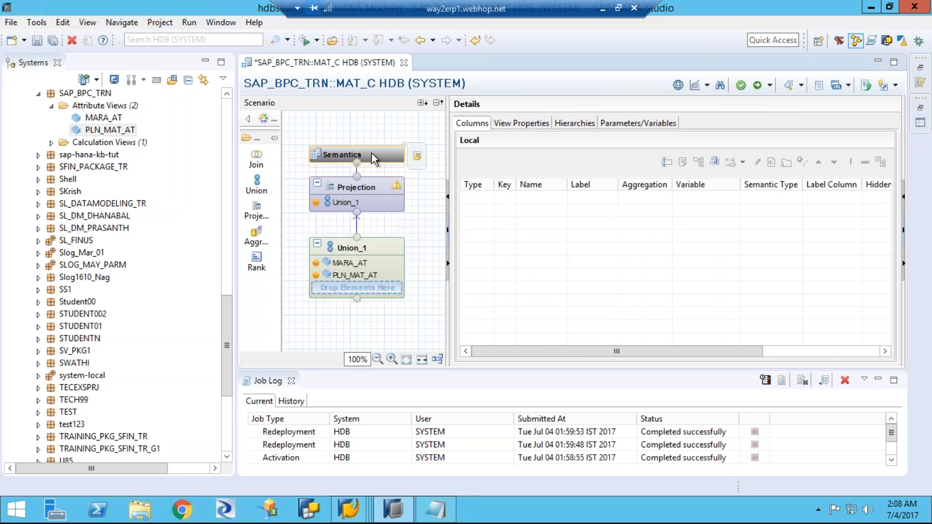
{"action": "left_click", "coordinate": [369, 188]}
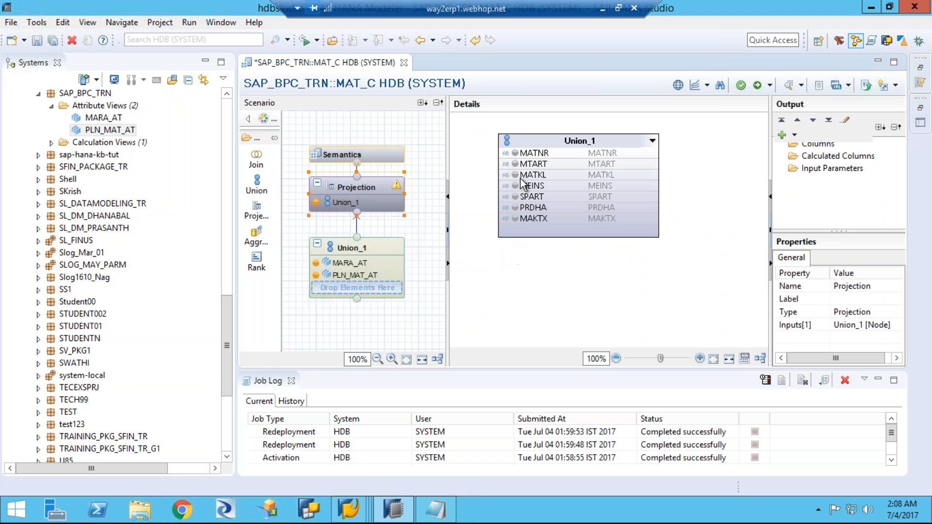
{"action": "left_click", "coordinate": [516, 153]}
{"action": "left_click", "coordinate": [515, 165]}
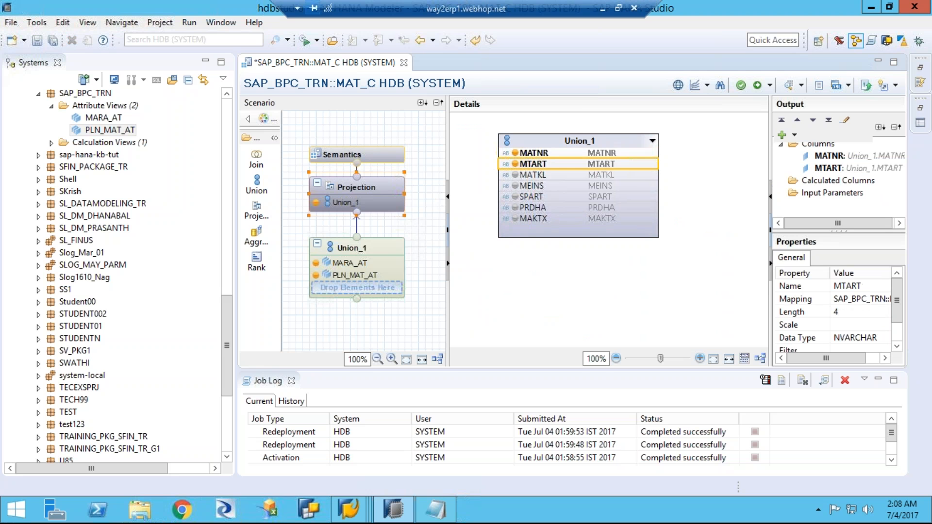
{"action": "left_click", "coordinate": [515, 175]}
{"action": "left_click", "coordinate": [515, 186]}
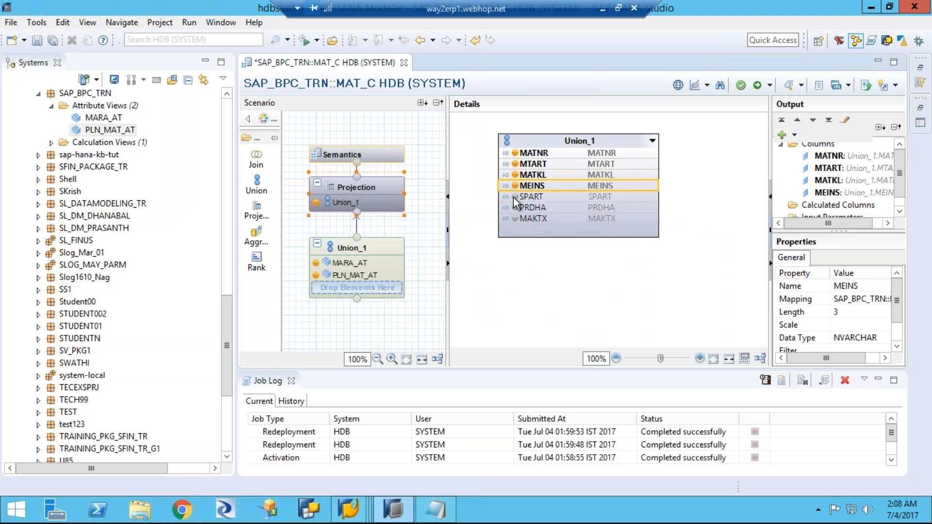
{"action": "left_click", "coordinate": [516, 197]}
{"action": "left_click", "coordinate": [516, 208]}
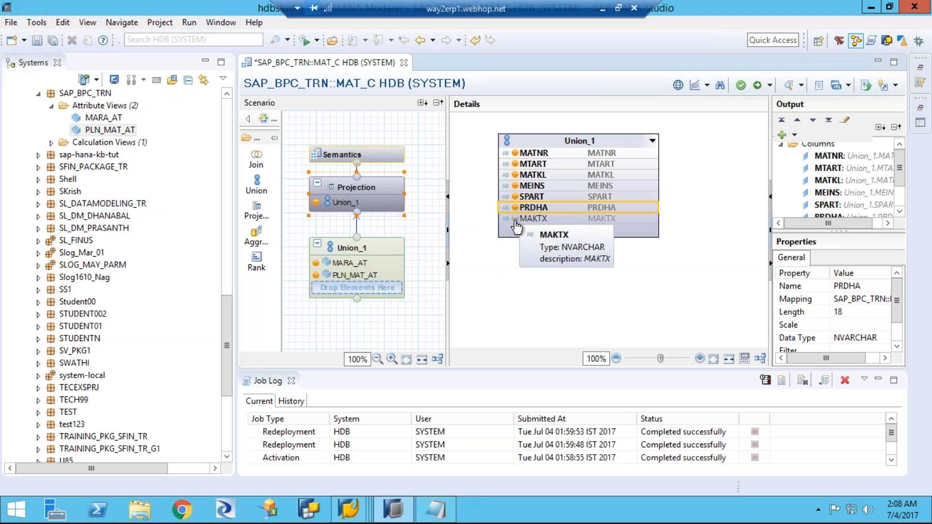
{"action": "left_click", "coordinate": [515, 219]}
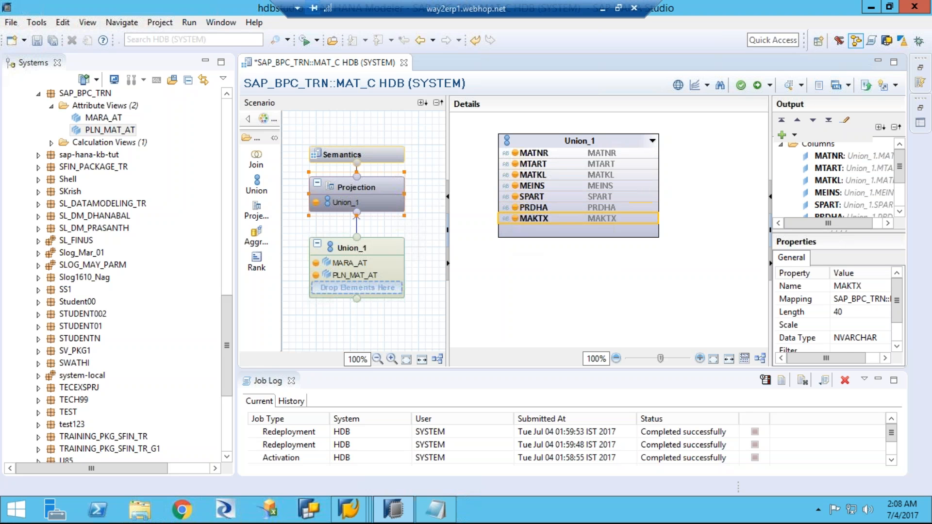
Step: Mark MATNR as the key column in the Semantics node of MAT_C
{"action": "left_click", "coordinate": [378, 156]}
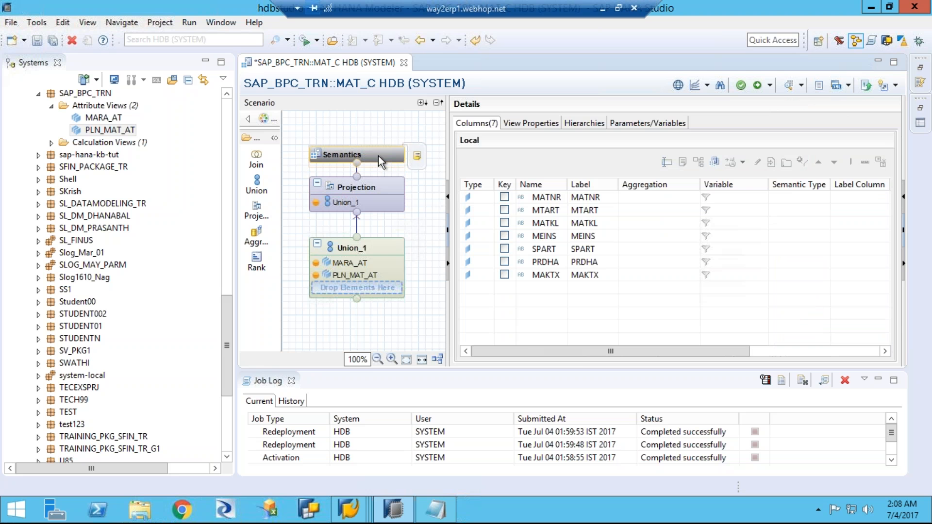
{"action": "left_click", "coordinate": [504, 199]}
{"action": "left_click", "coordinate": [504, 197]}
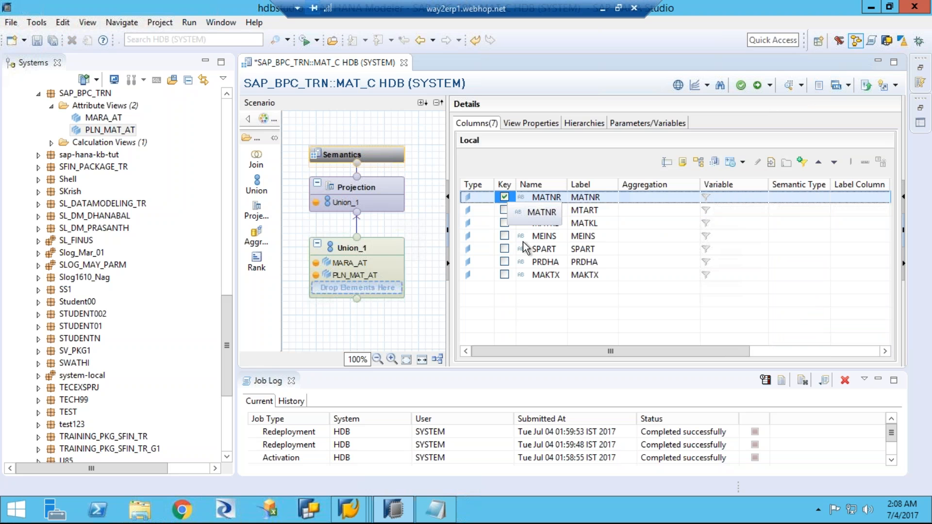
Step: Save and validate the calculation view MAT_C, and activate it while ignoring the inconsistencies in affected objects
{"action": "left_click", "coordinate": [741, 86]}
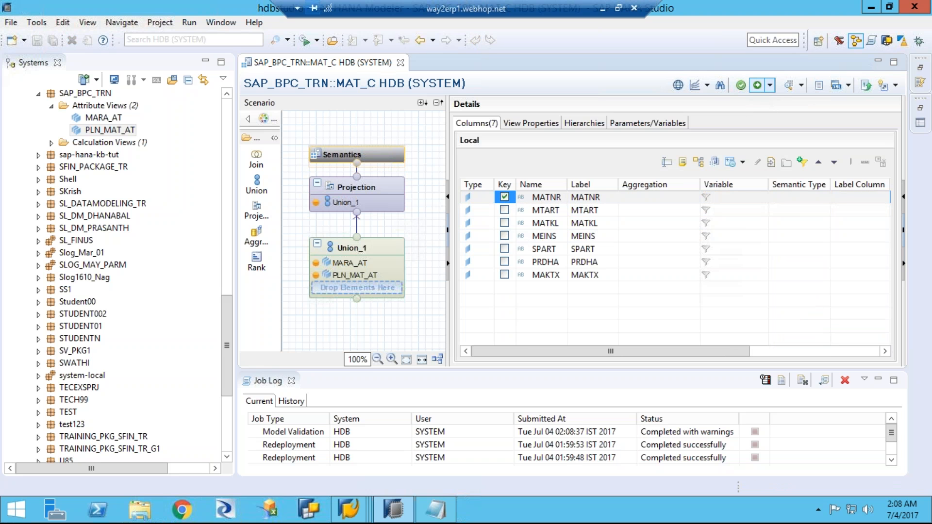
{"action": "left_click", "coordinate": [770, 85]}
{"action": "left_click", "coordinate": [782, 117]}
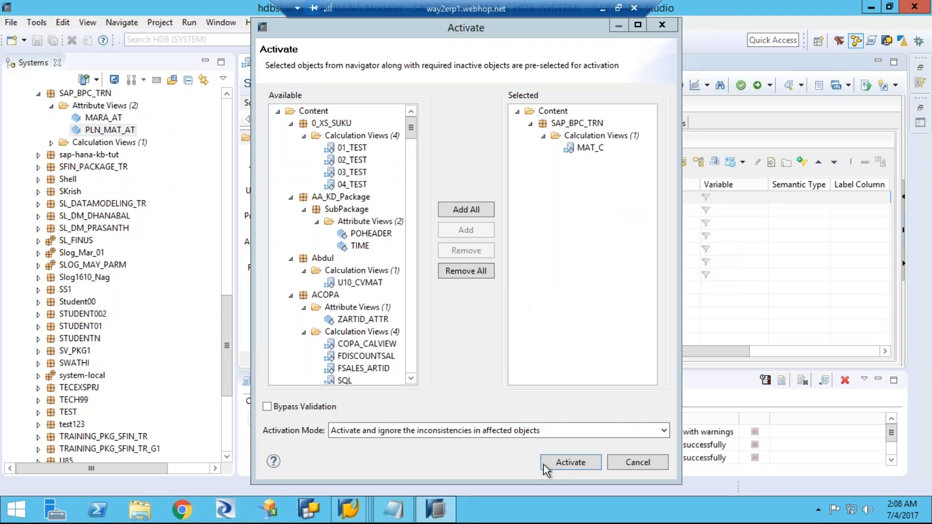
{"action": "left_click", "coordinate": [557, 462]}
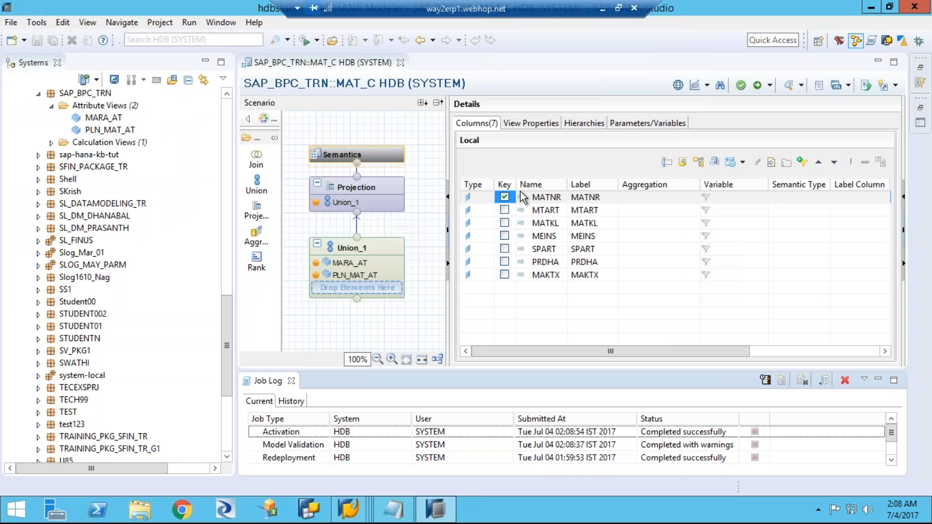
Step: Preview the data of MAT_C from its Semantics node and show it as raw data
{"action": "left_click", "coordinate": [382, 155]}
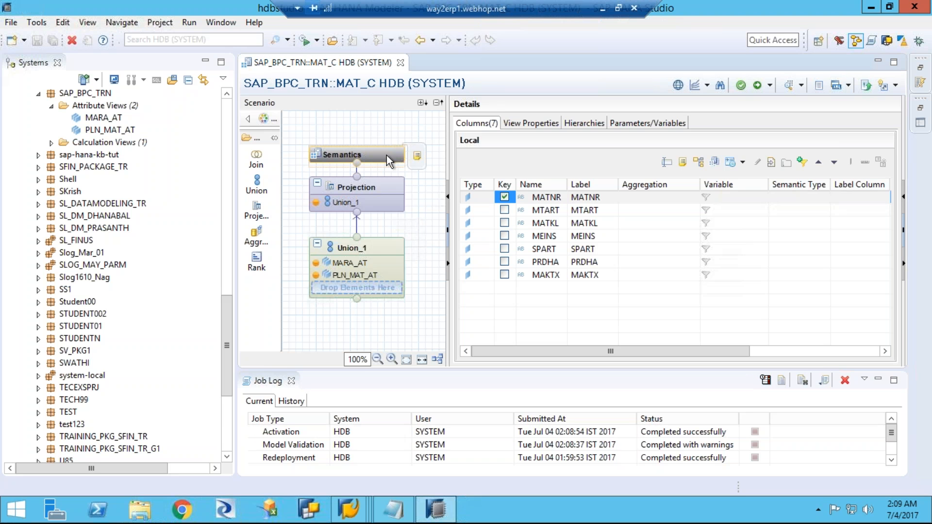
{"action": "right_click", "coordinate": [387, 154]}
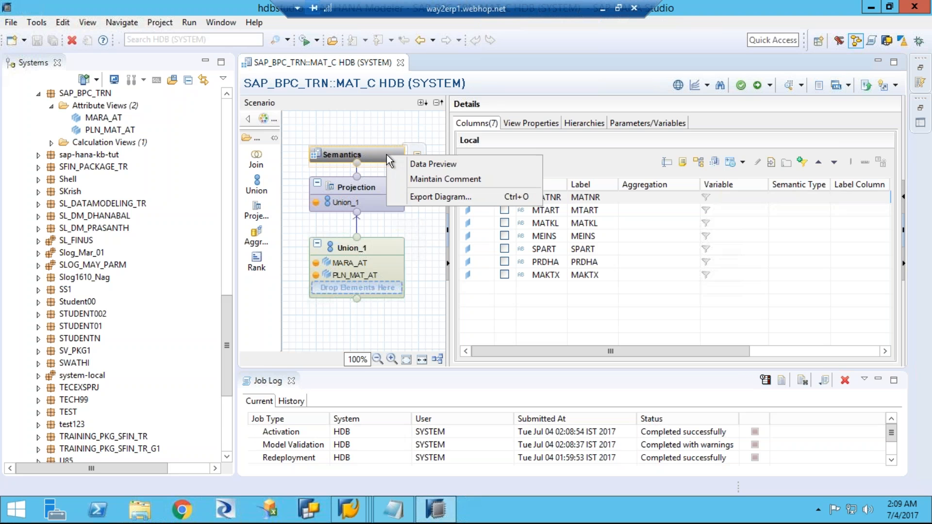
{"action": "left_click", "coordinate": [409, 165]}
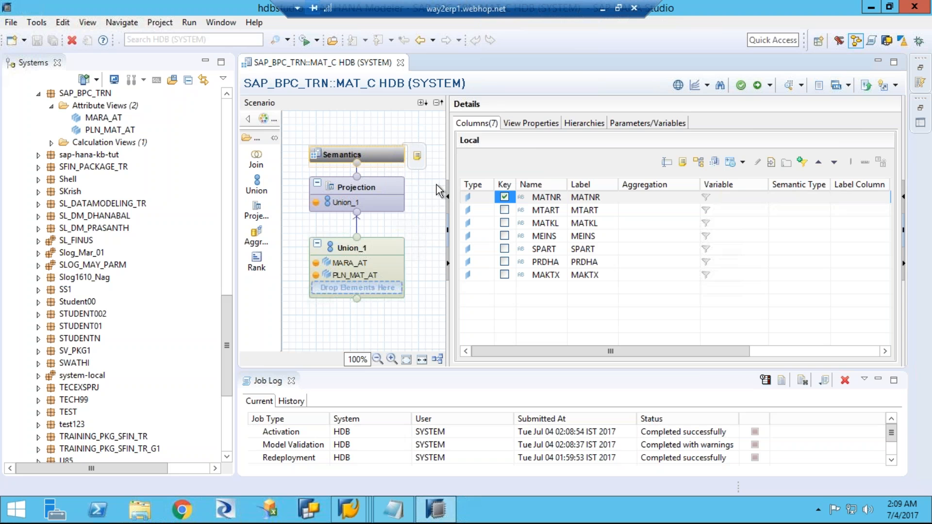
{"action": "left_click", "coordinate": [413, 160]}
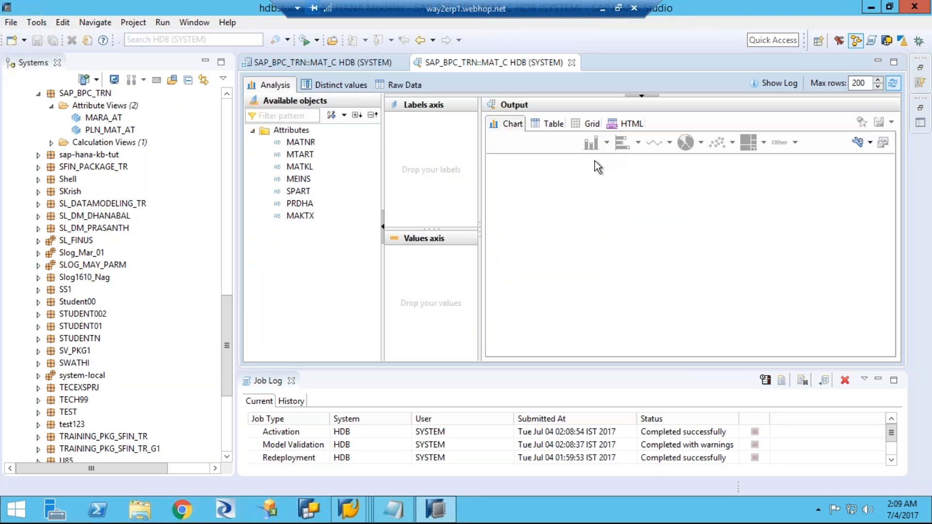
{"action": "left_click", "coordinate": [399, 86]}
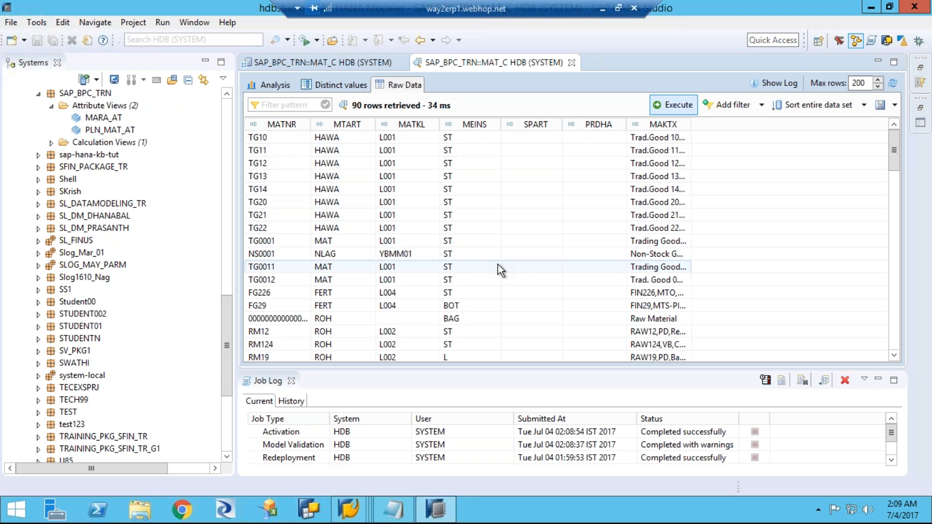
Step: Look through the raw data rows of MAT_C and examine the planned material MAT1 among the MARA materials
{"action": "scroll", "coordinate": [461, 263], "scroll_direction": "down", "scroll_amount": 6}
{"action": "scroll", "coordinate": [459, 258], "scroll_direction": "down", "scroll_amount": 15}
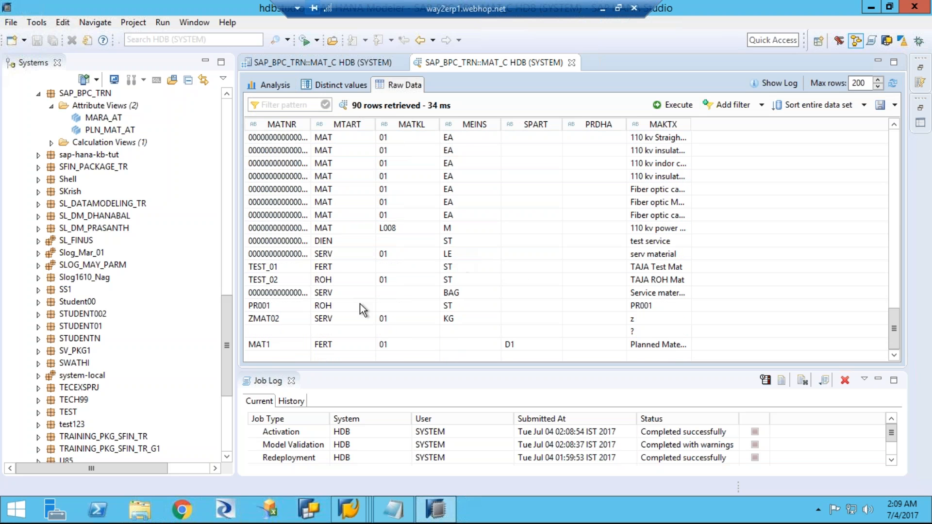
{"action": "left_click", "coordinate": [287, 345]}
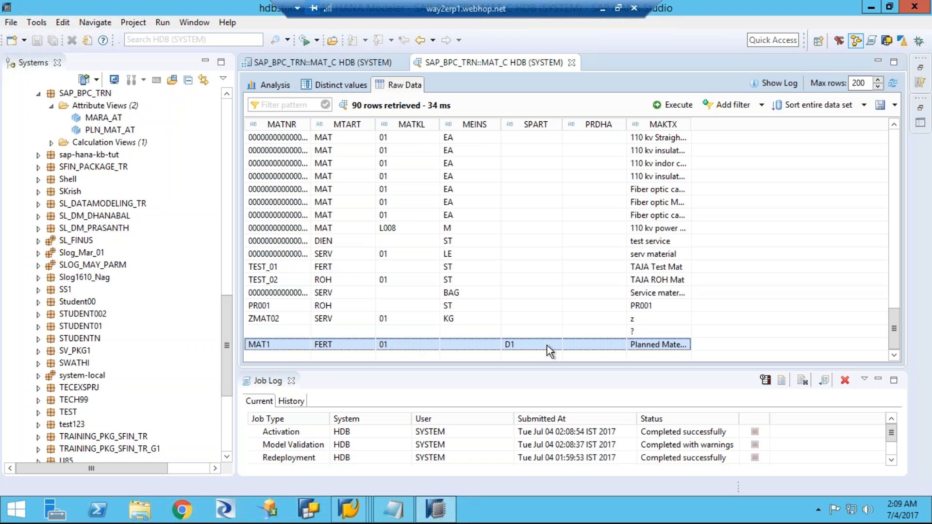
{"action": "scroll", "coordinate": [421, 228], "scroll_direction": "up", "scroll_amount": 20}
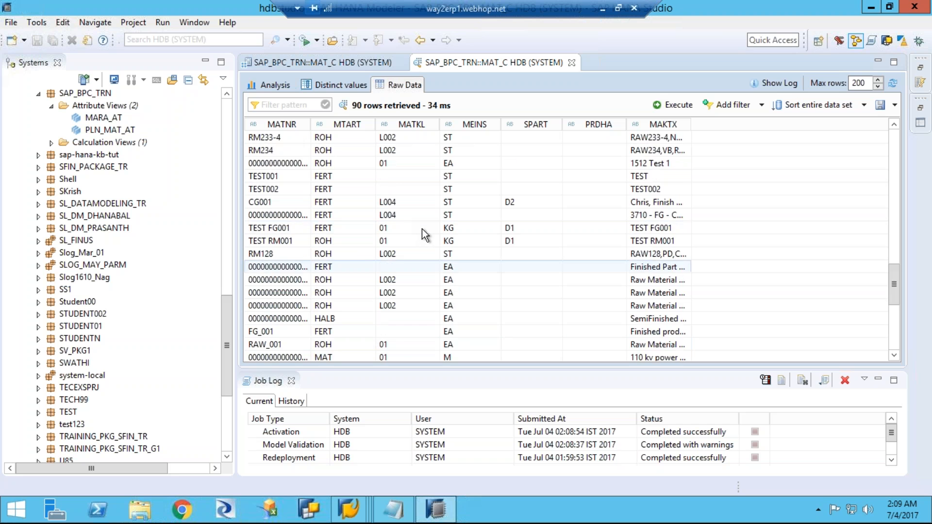
{"action": "scroll", "coordinate": [422, 229], "scroll_direction": "up", "scroll_amount": 2}
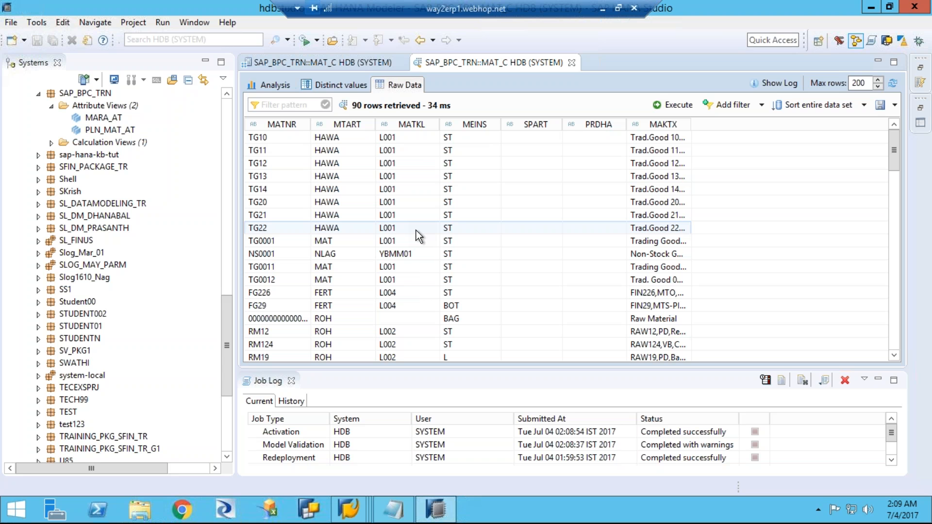
{"action": "left_click", "coordinate": [102, 119]}
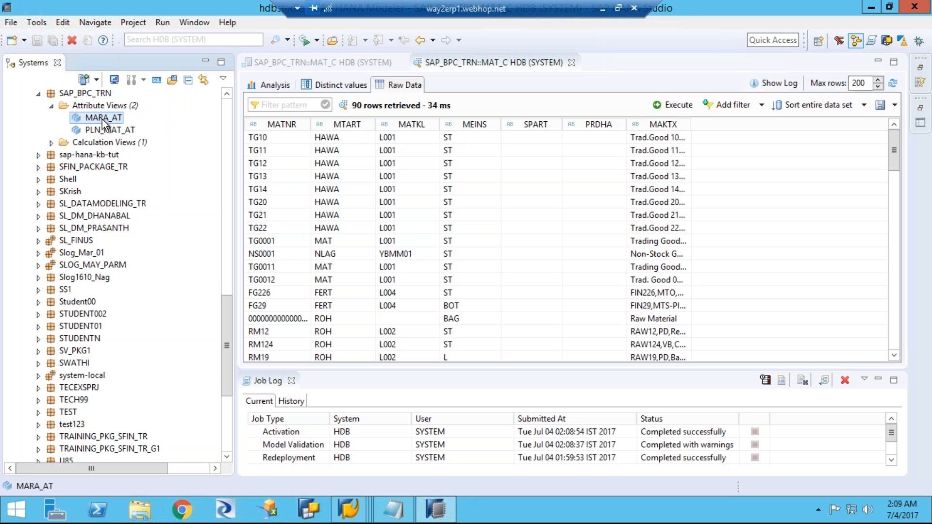
{"action": "left_click", "coordinate": [106, 130]}
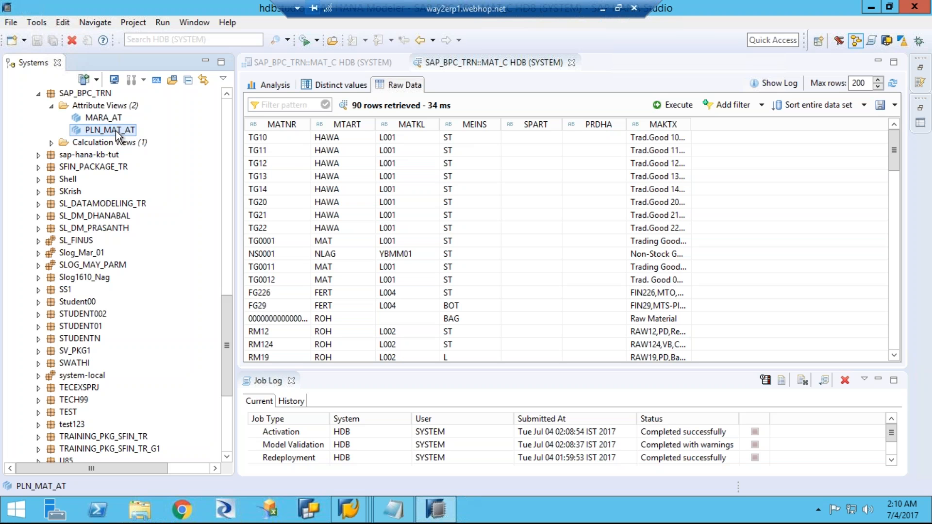
{"action": "left_click", "coordinate": [115, 122]}
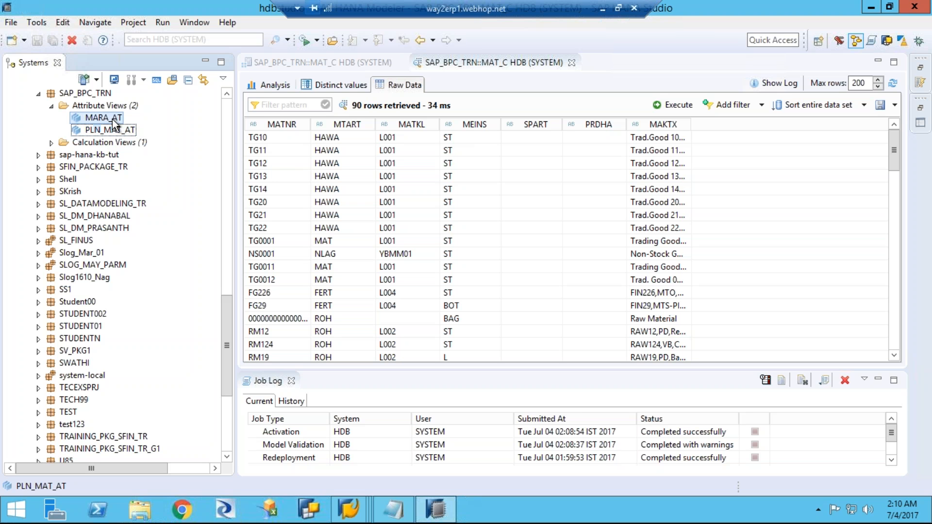
Step: Expand the calculation views of the SAP_BPC_TRN package and return to the MAT_C view definition
{"action": "left_click", "coordinate": [51, 143]}
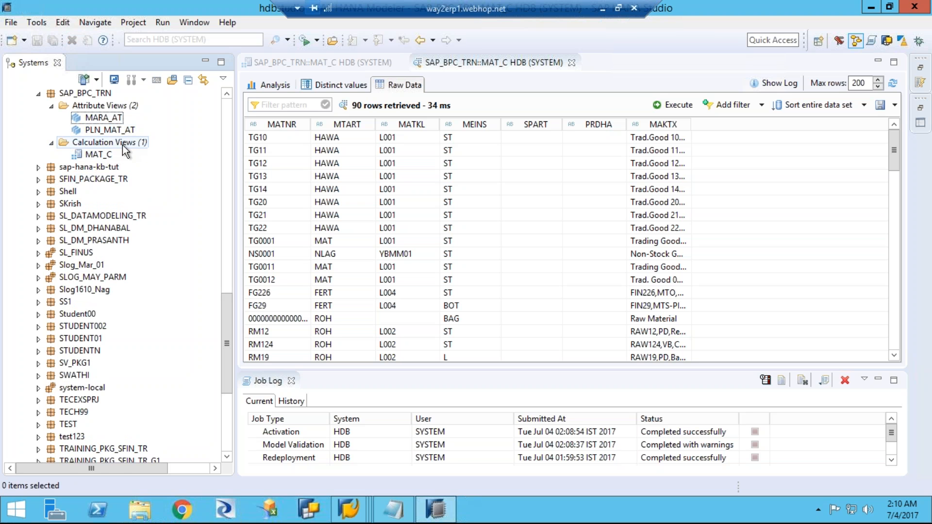
{"action": "left_click", "coordinate": [100, 156]}
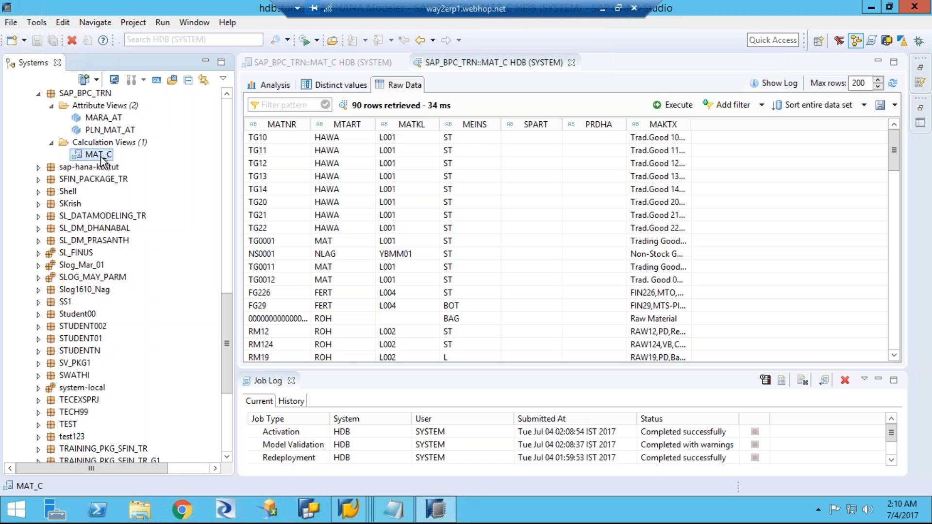
{"action": "double_click", "coordinate": [99, 155]}
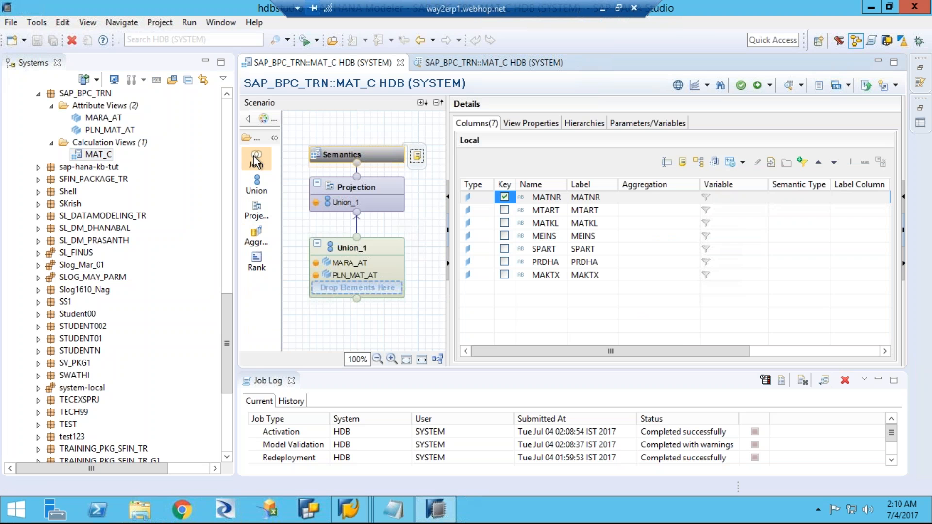
{"action": "left_click", "coordinate": [261, 187]}
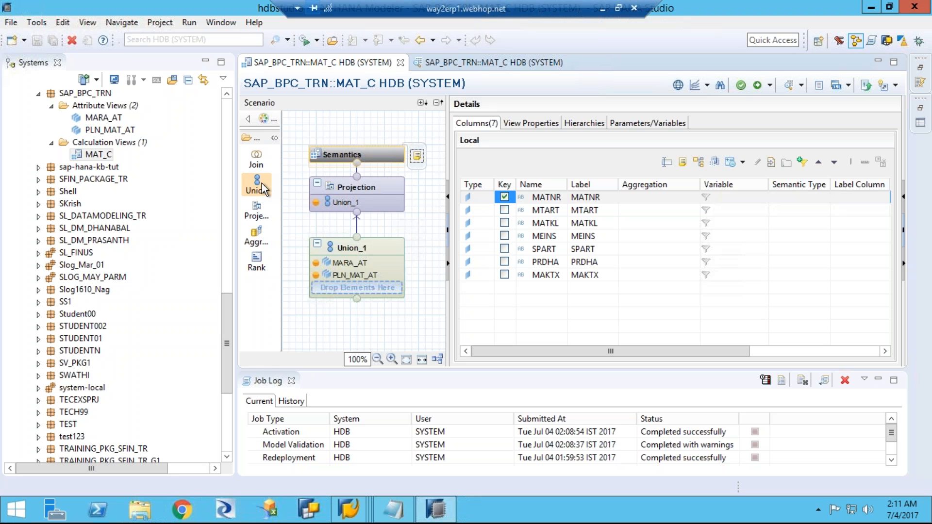
{"action": "left_click", "coordinate": [99, 156]}
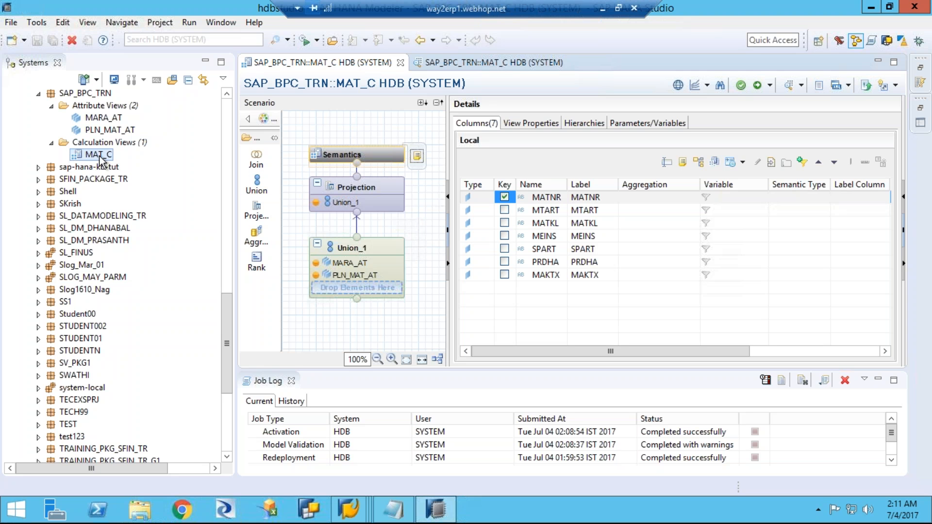